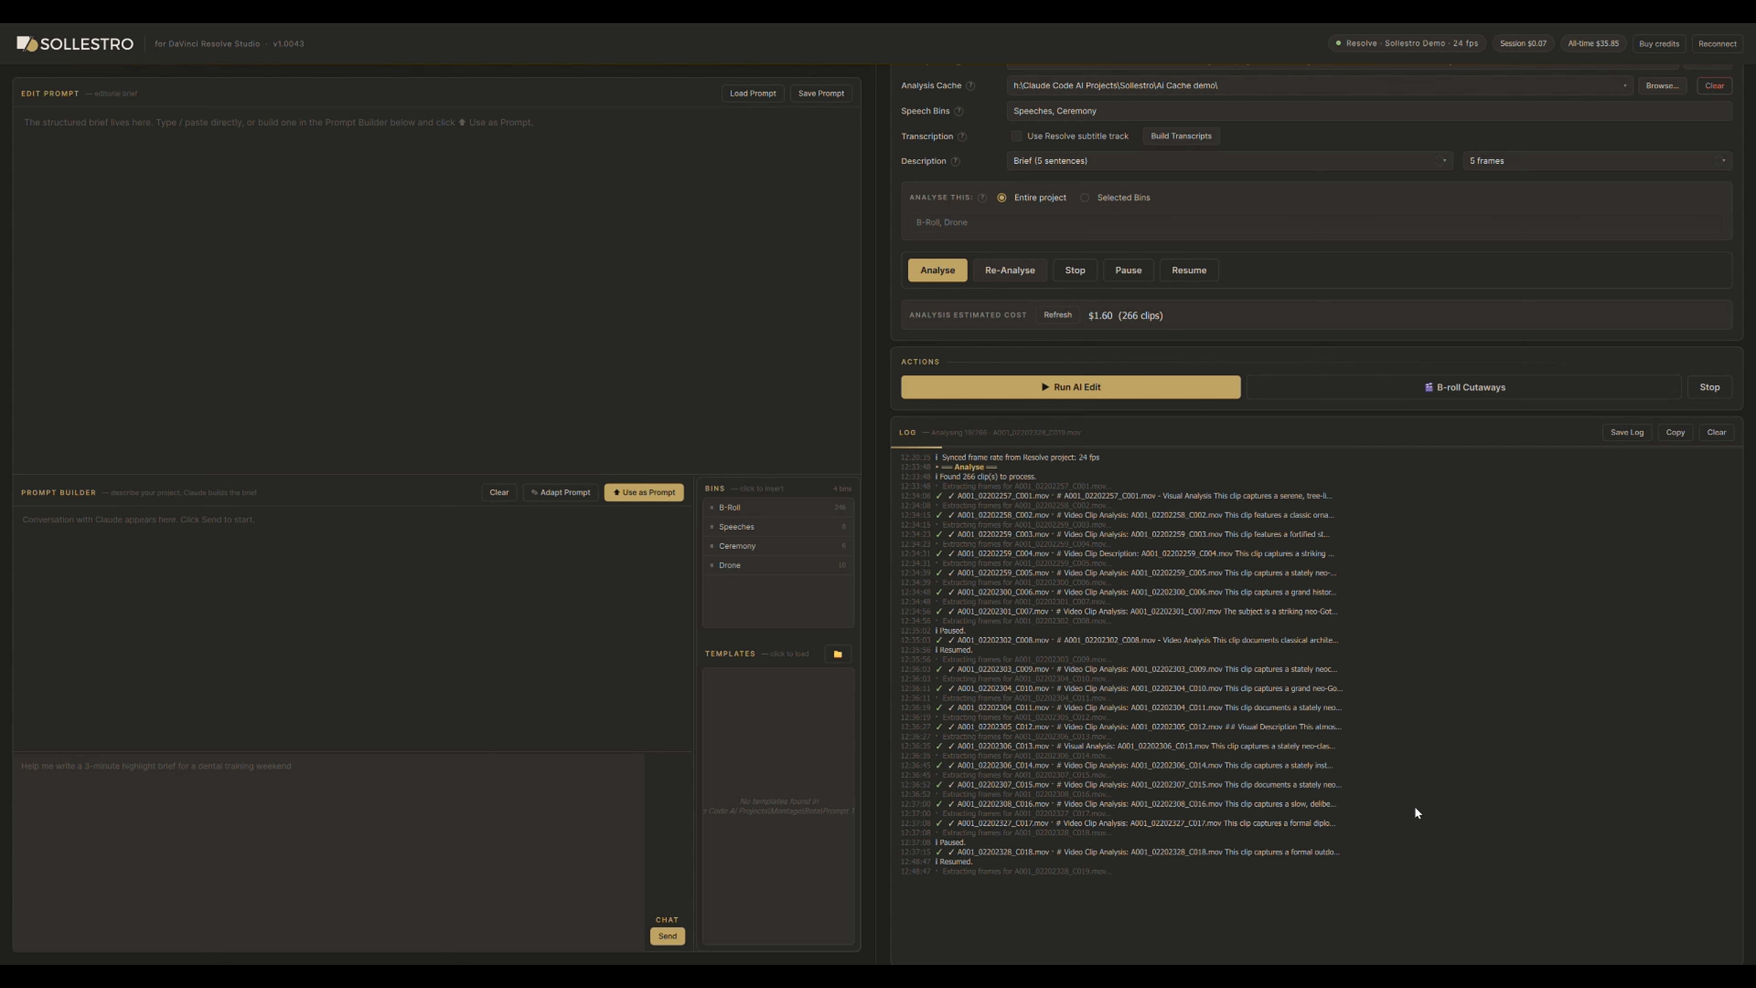
scroll(1415, 805, down, 1)
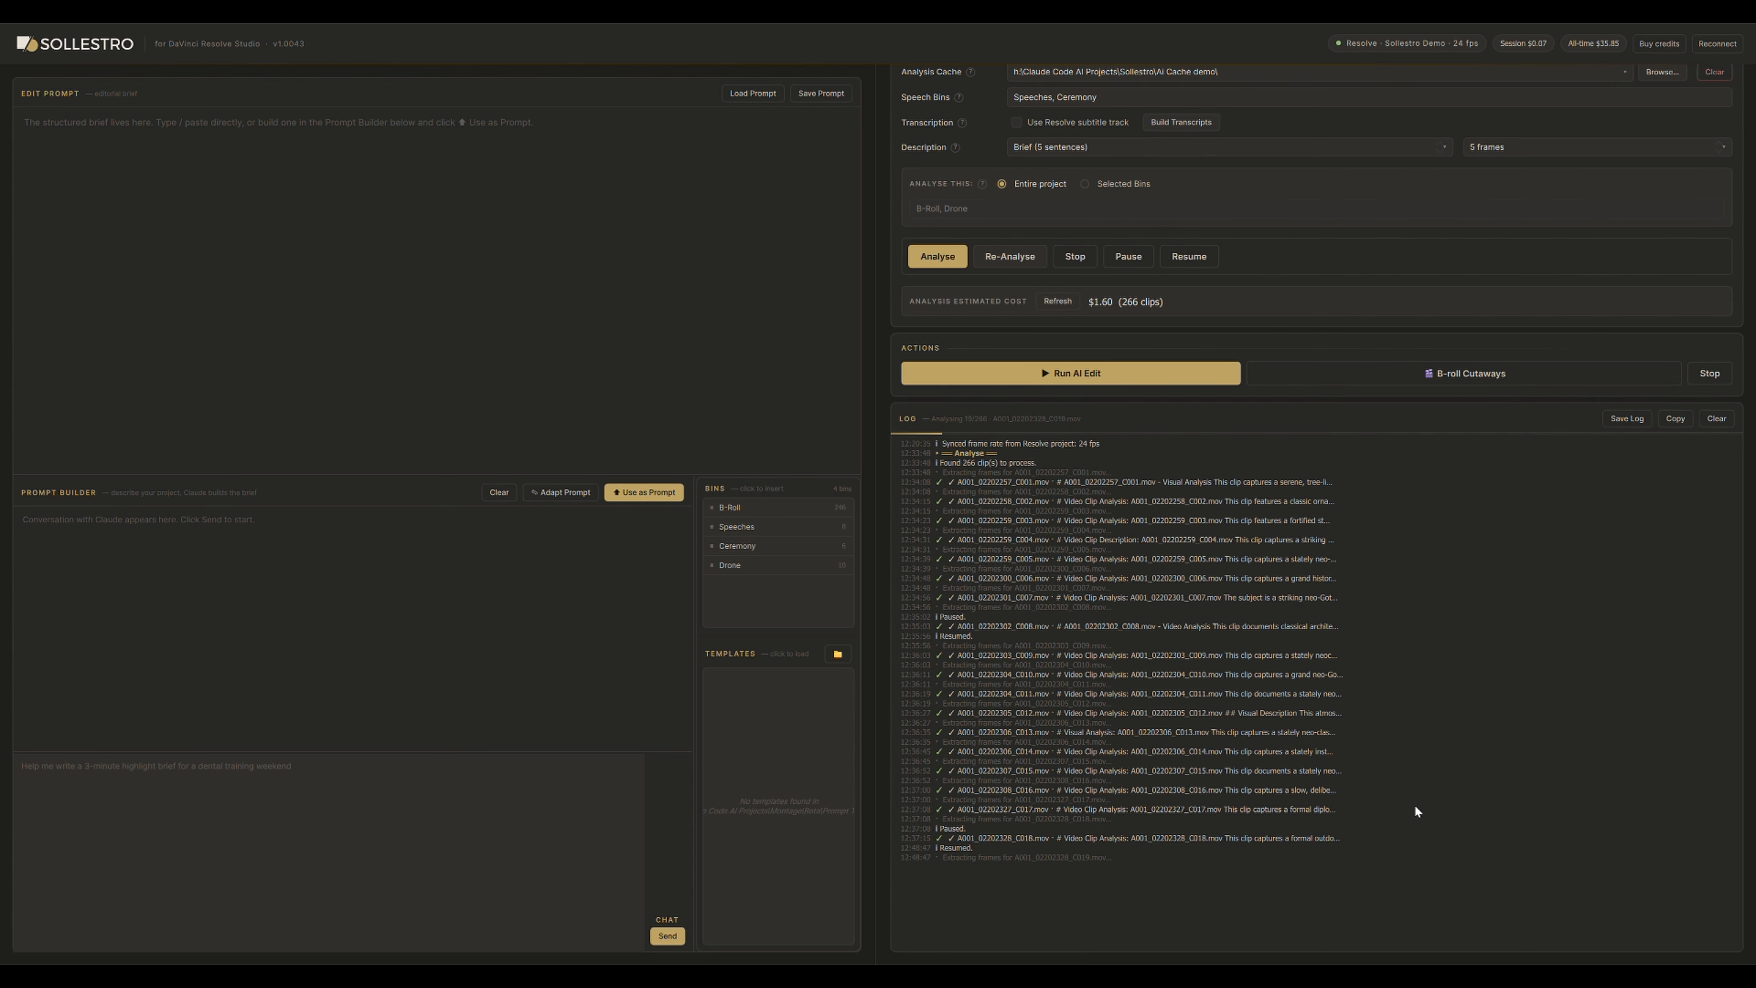
scroll(1414, 804, up, 5)
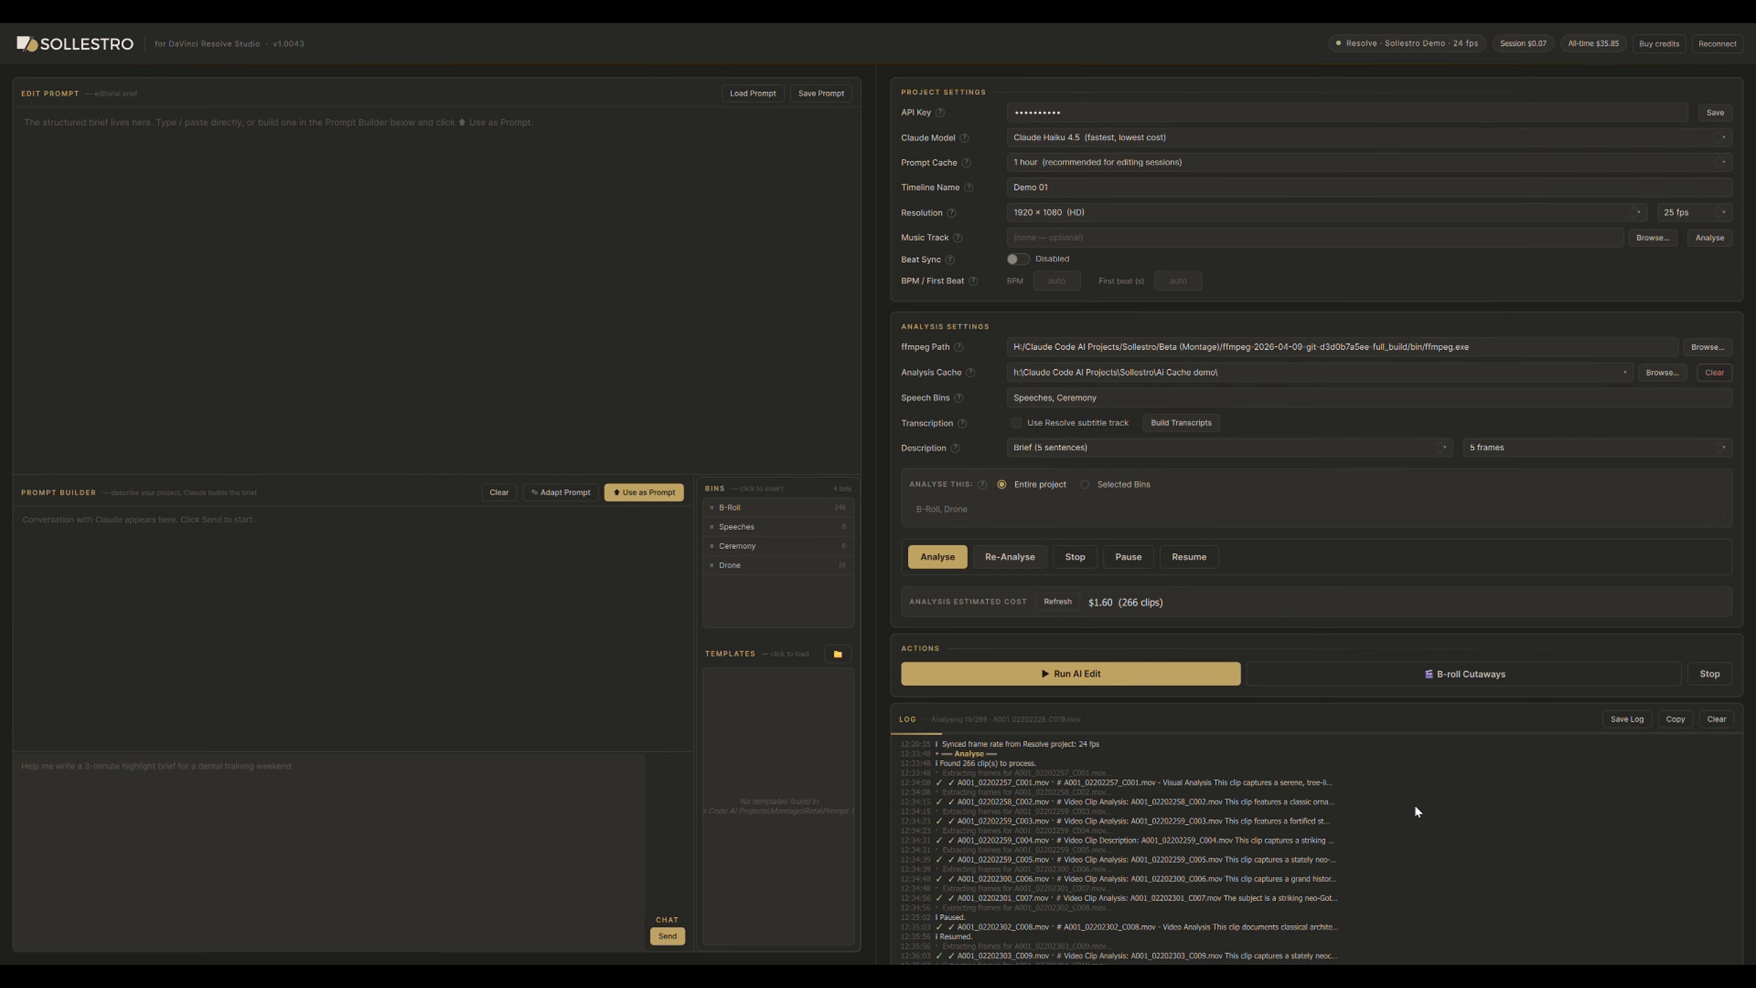
scroll(1414, 805, down, 5)
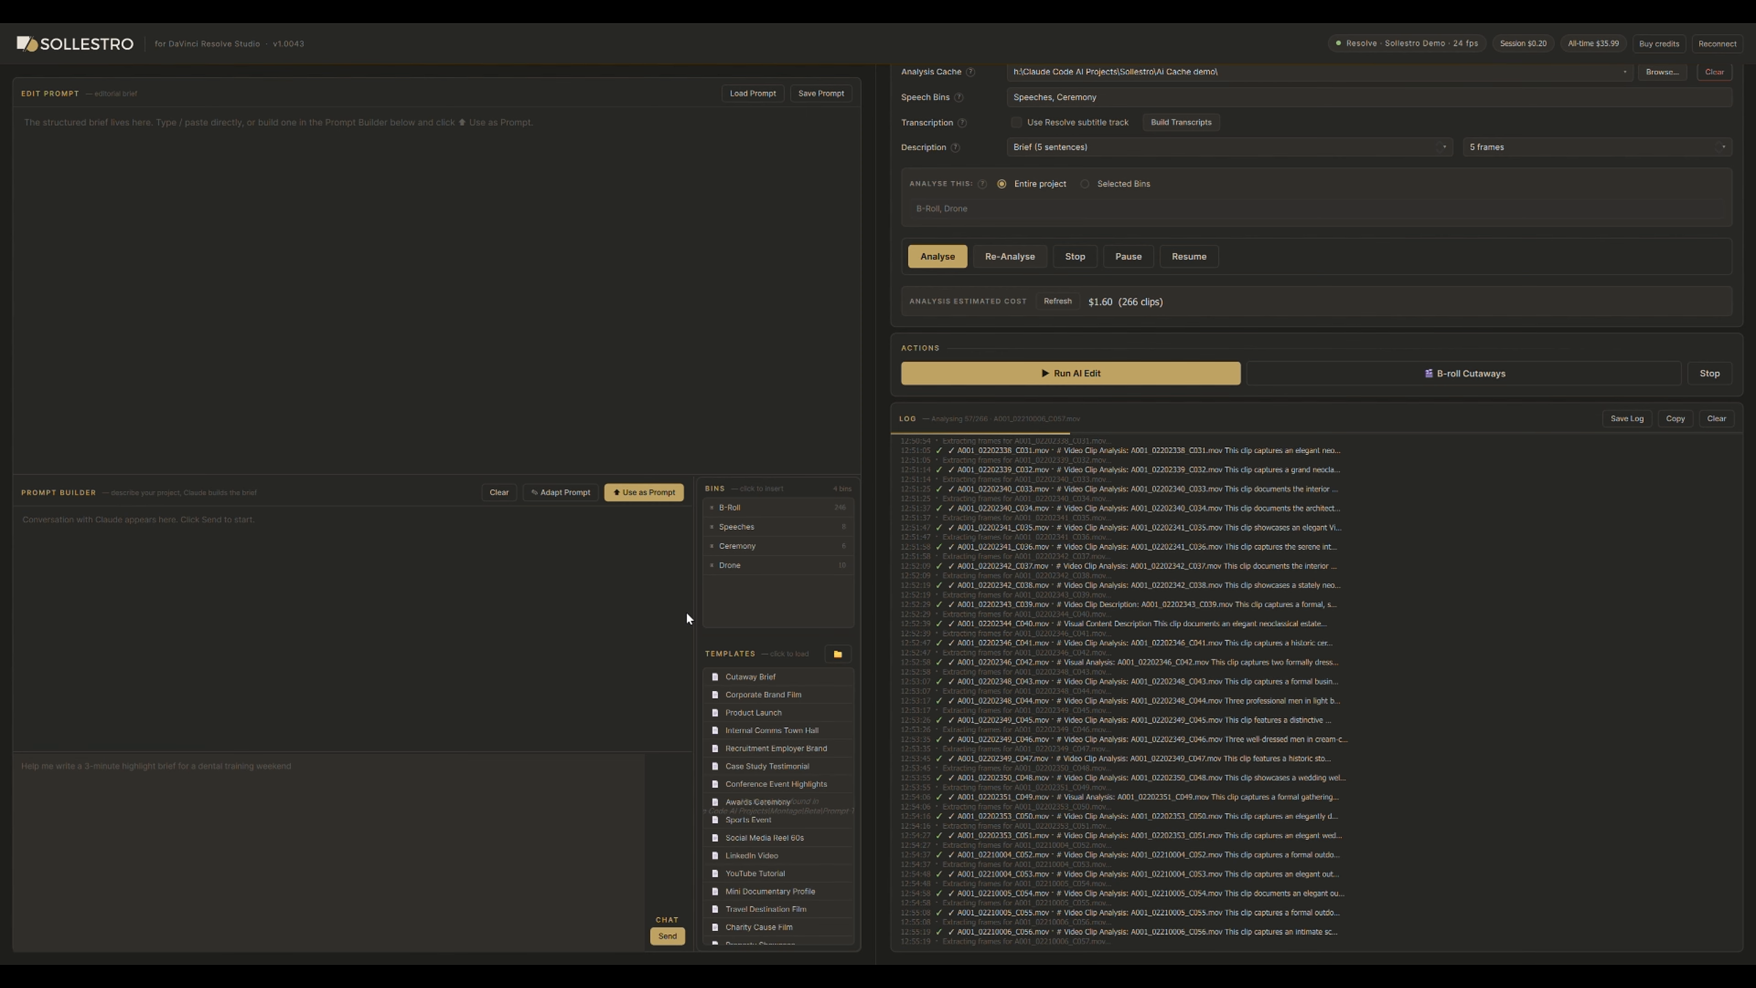
Load the Wedding Highlight Film template into the chat message and read through its brief.
scroll(795, 754, down, 5)
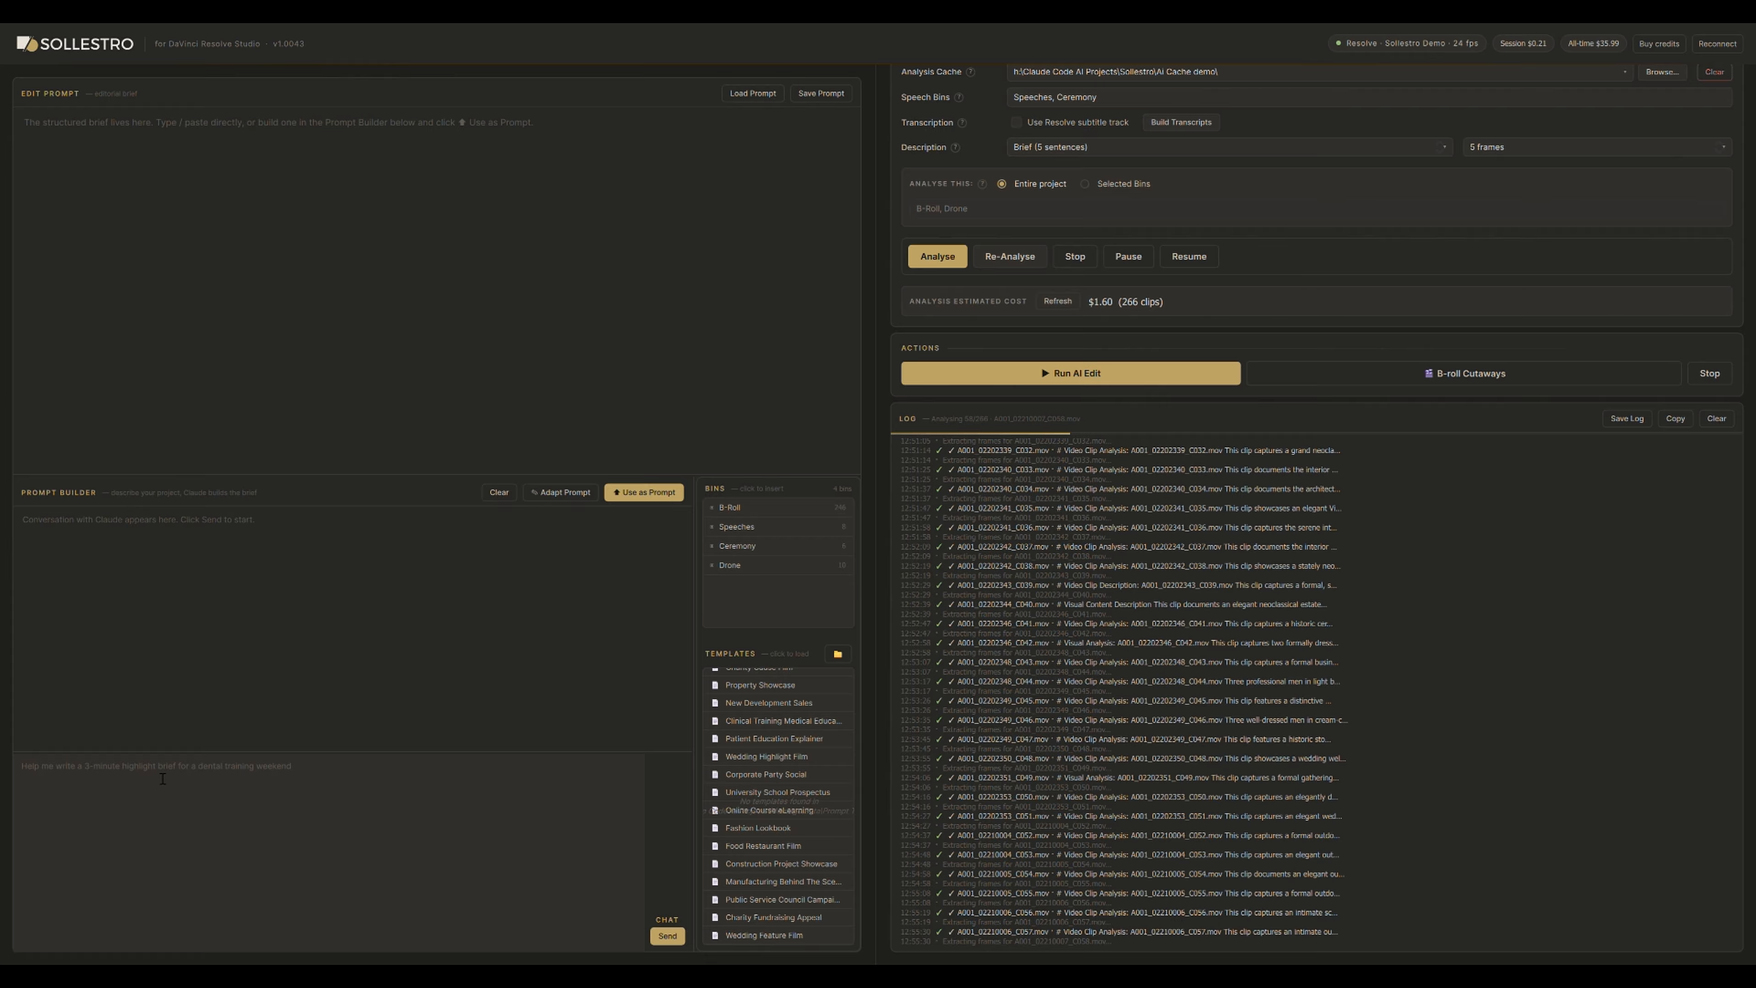
click(794, 762)
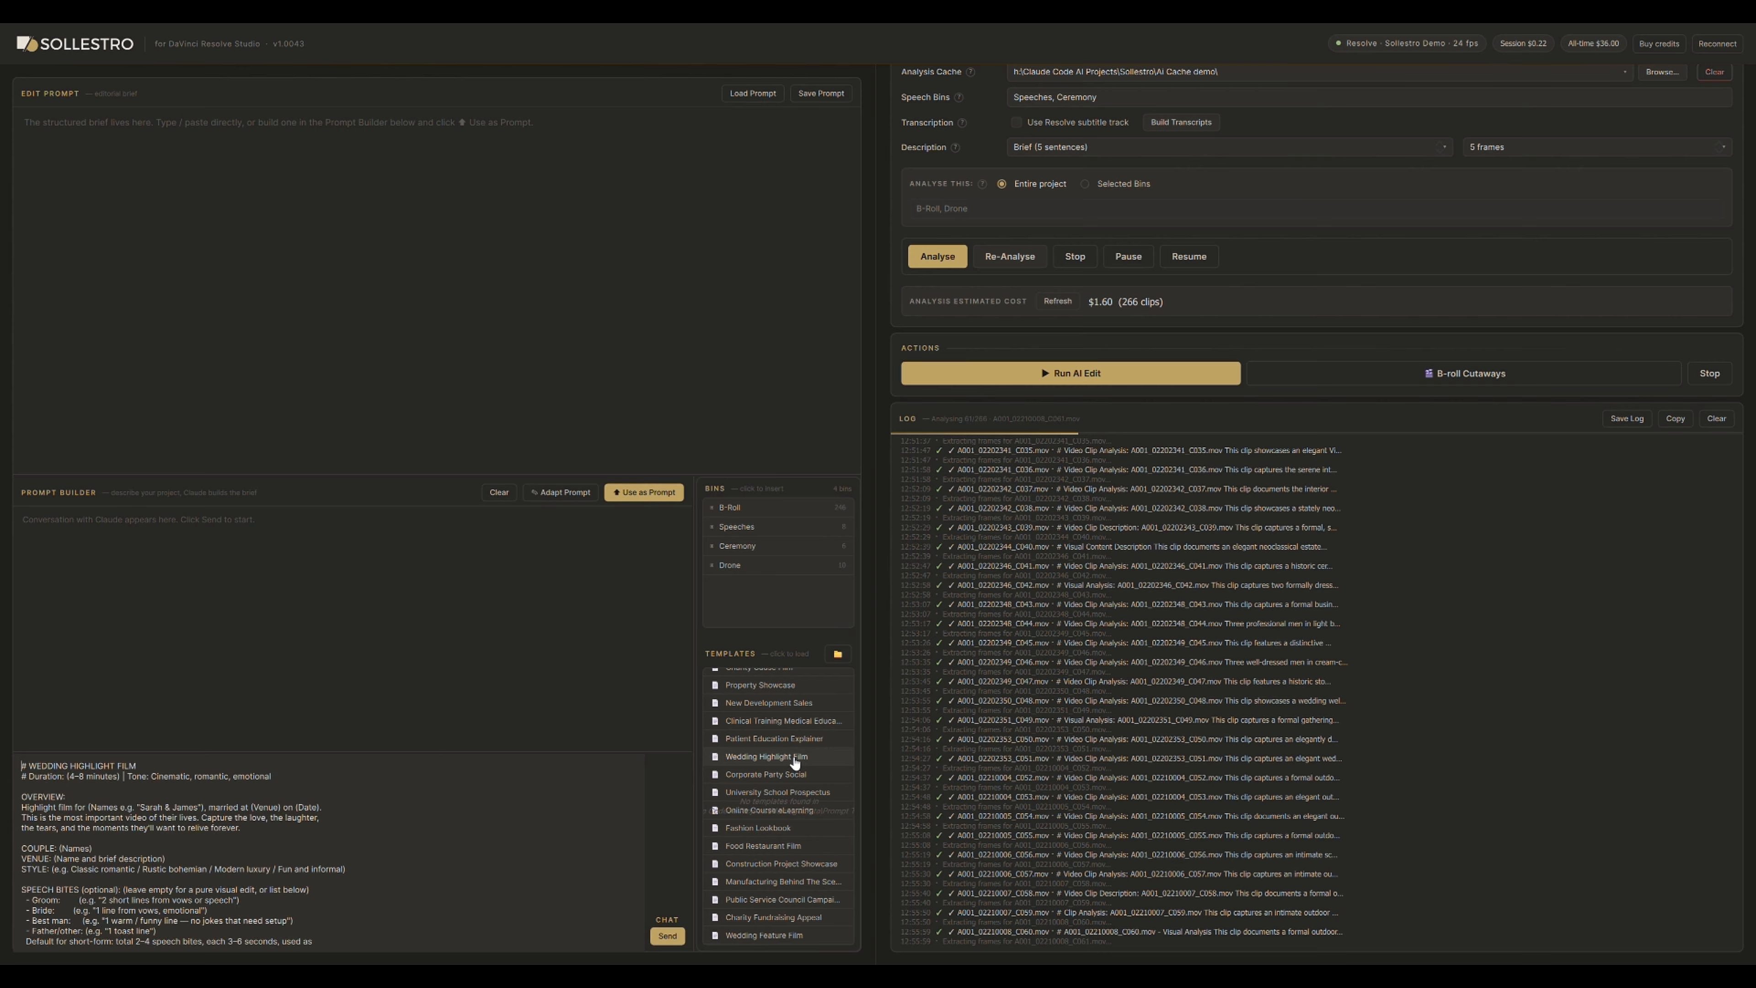
scroll(371, 858, down, 3)
scroll(371, 858, down, 10)
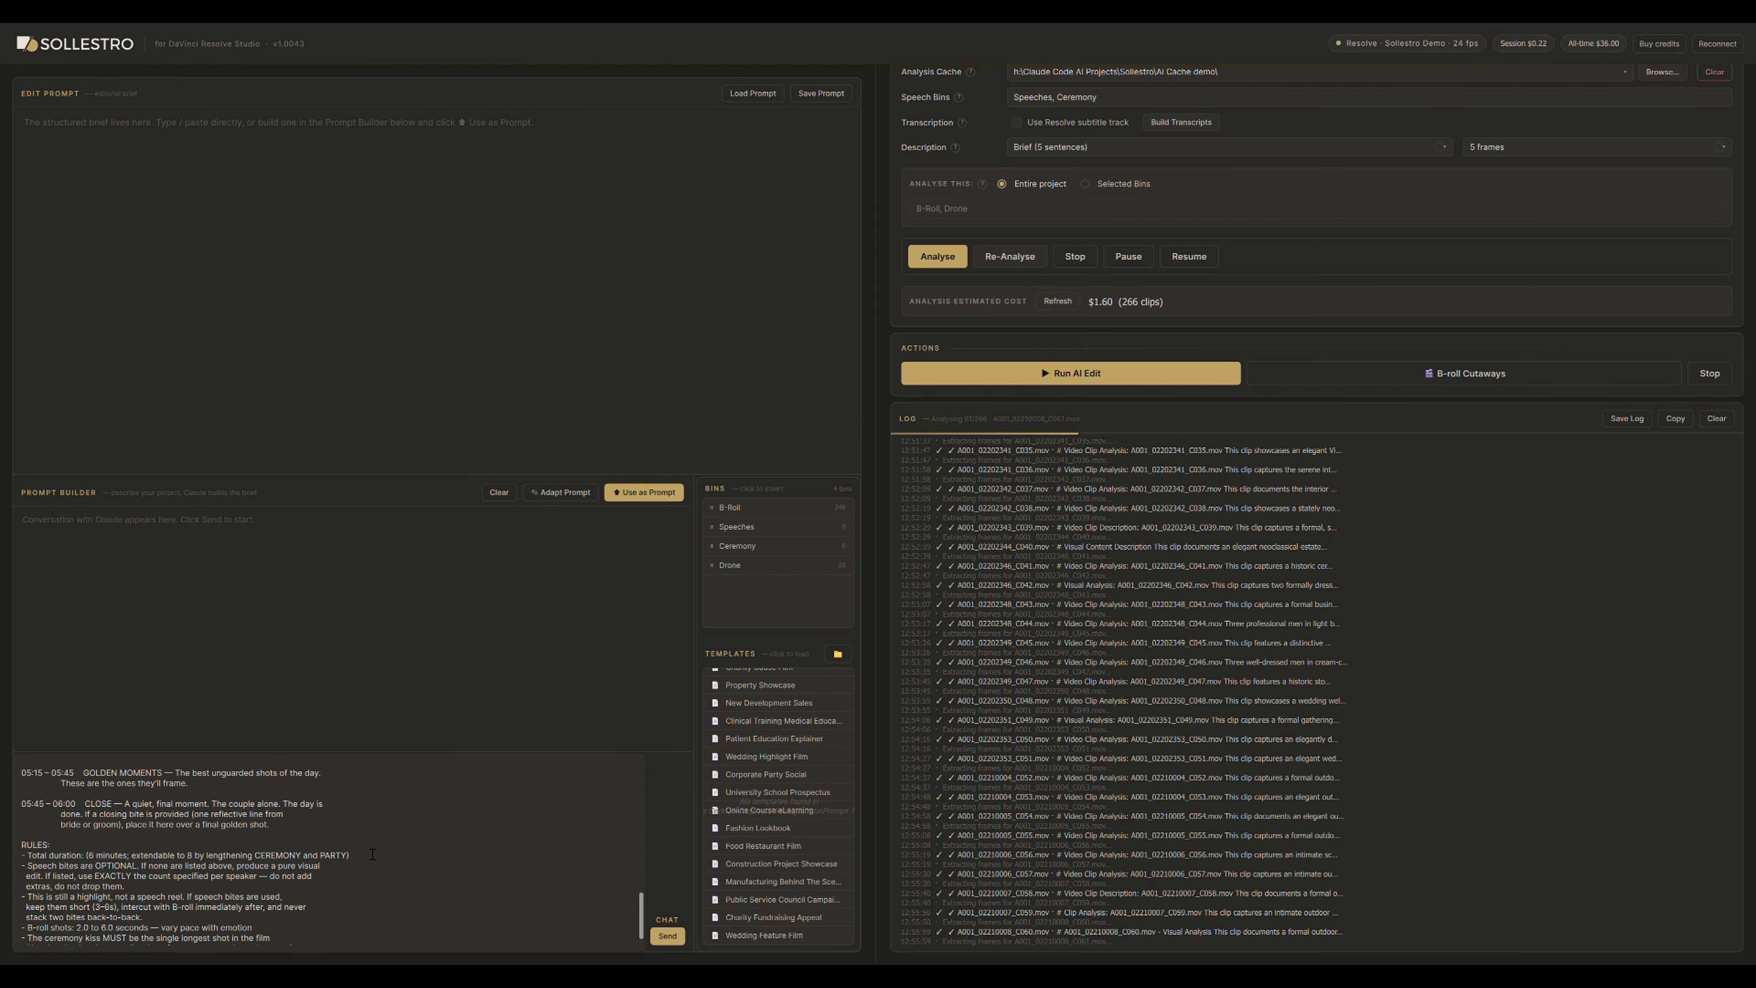
scroll(366, 841, up, 13)
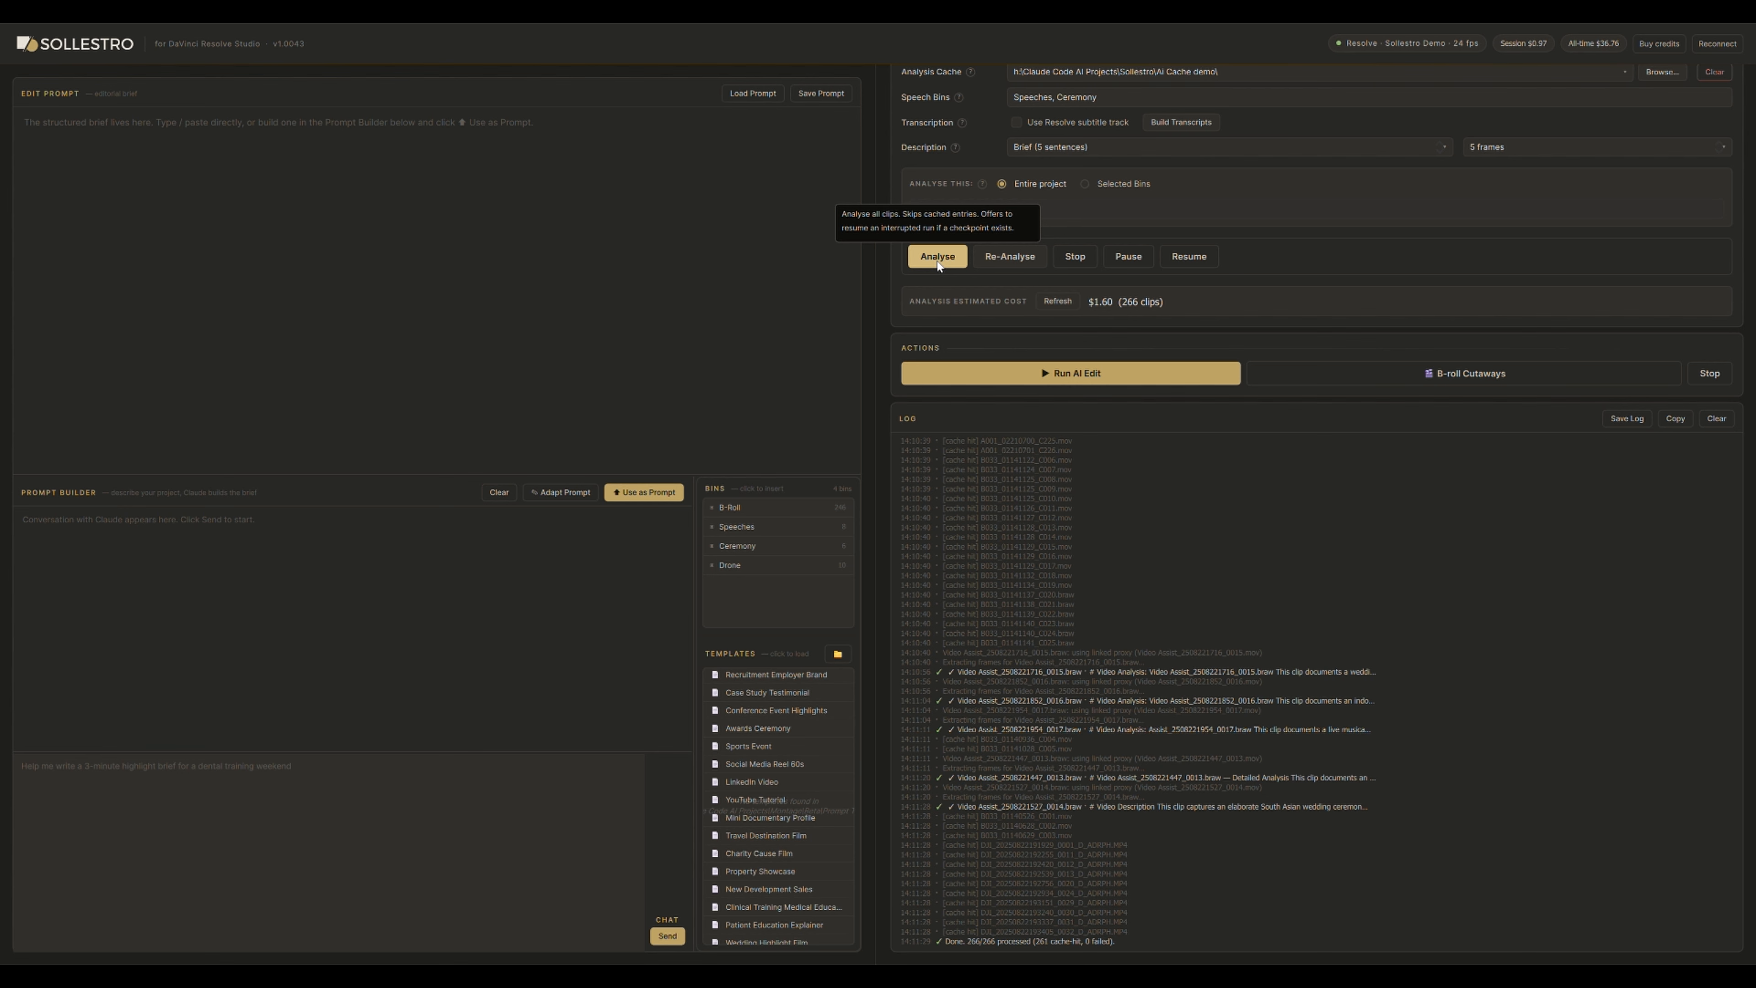
Load the Wedding Highlight Film template into the chat message and enlarge the prompt builder and its message area.
drag(466, 810, 468, 770)
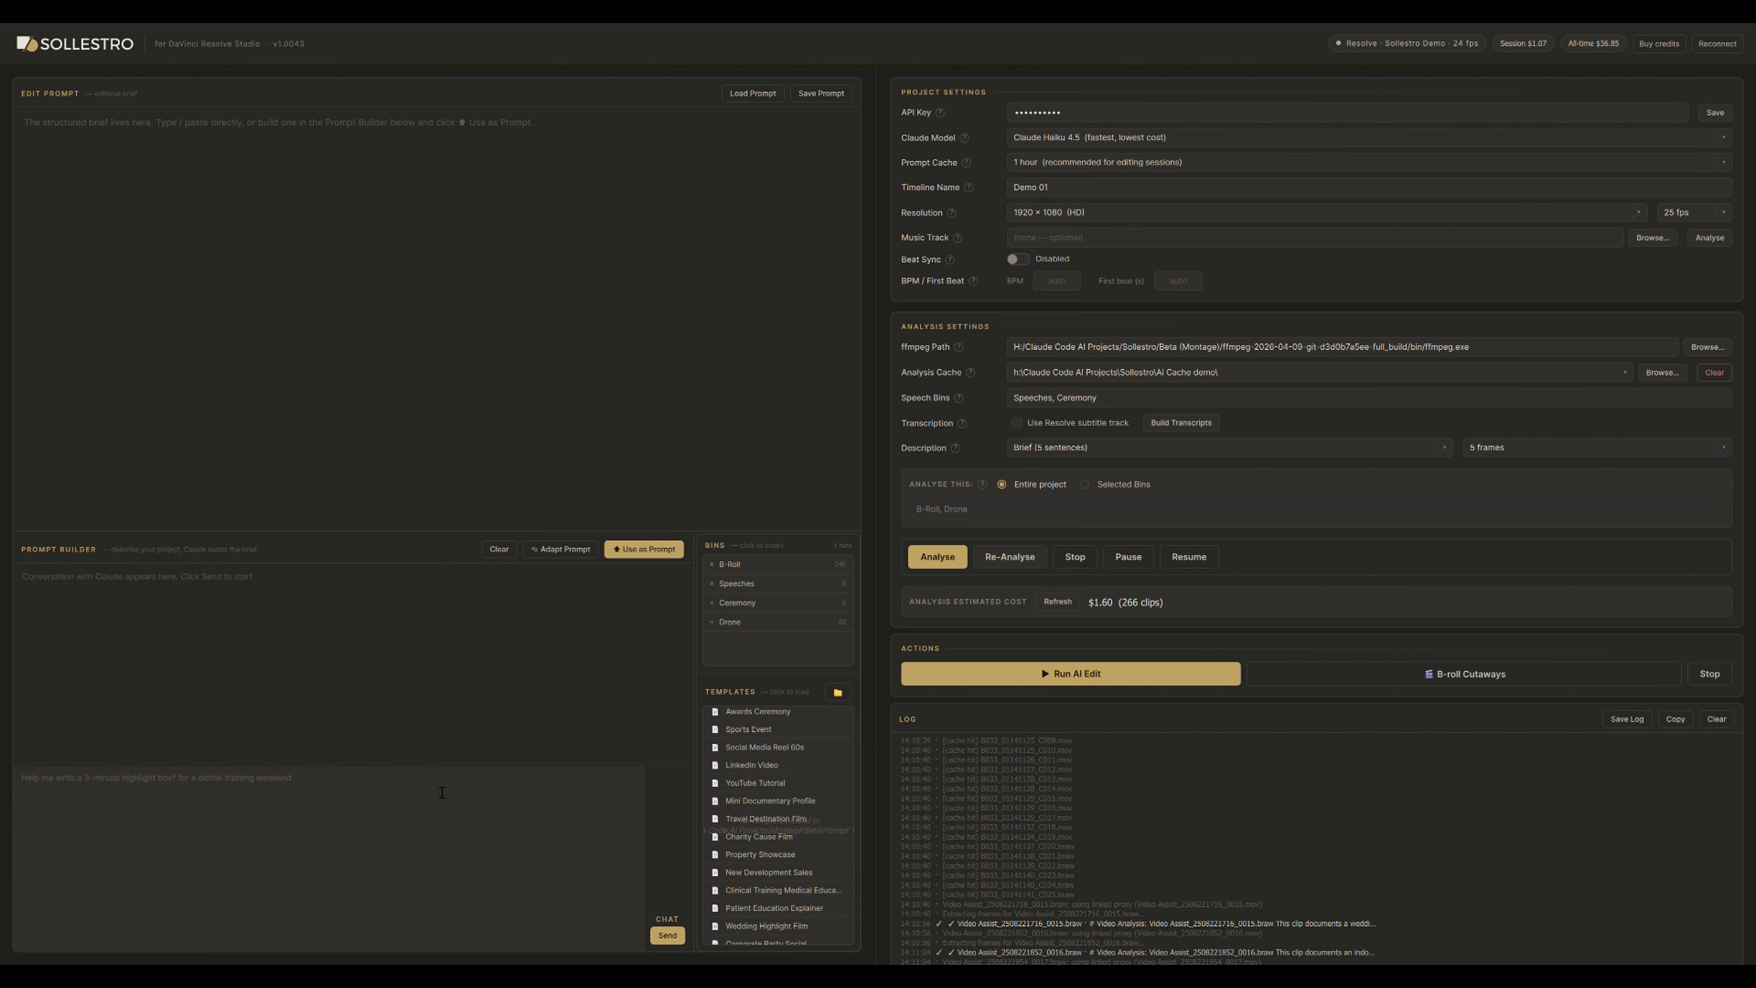
scroll(776, 835, down, 3)
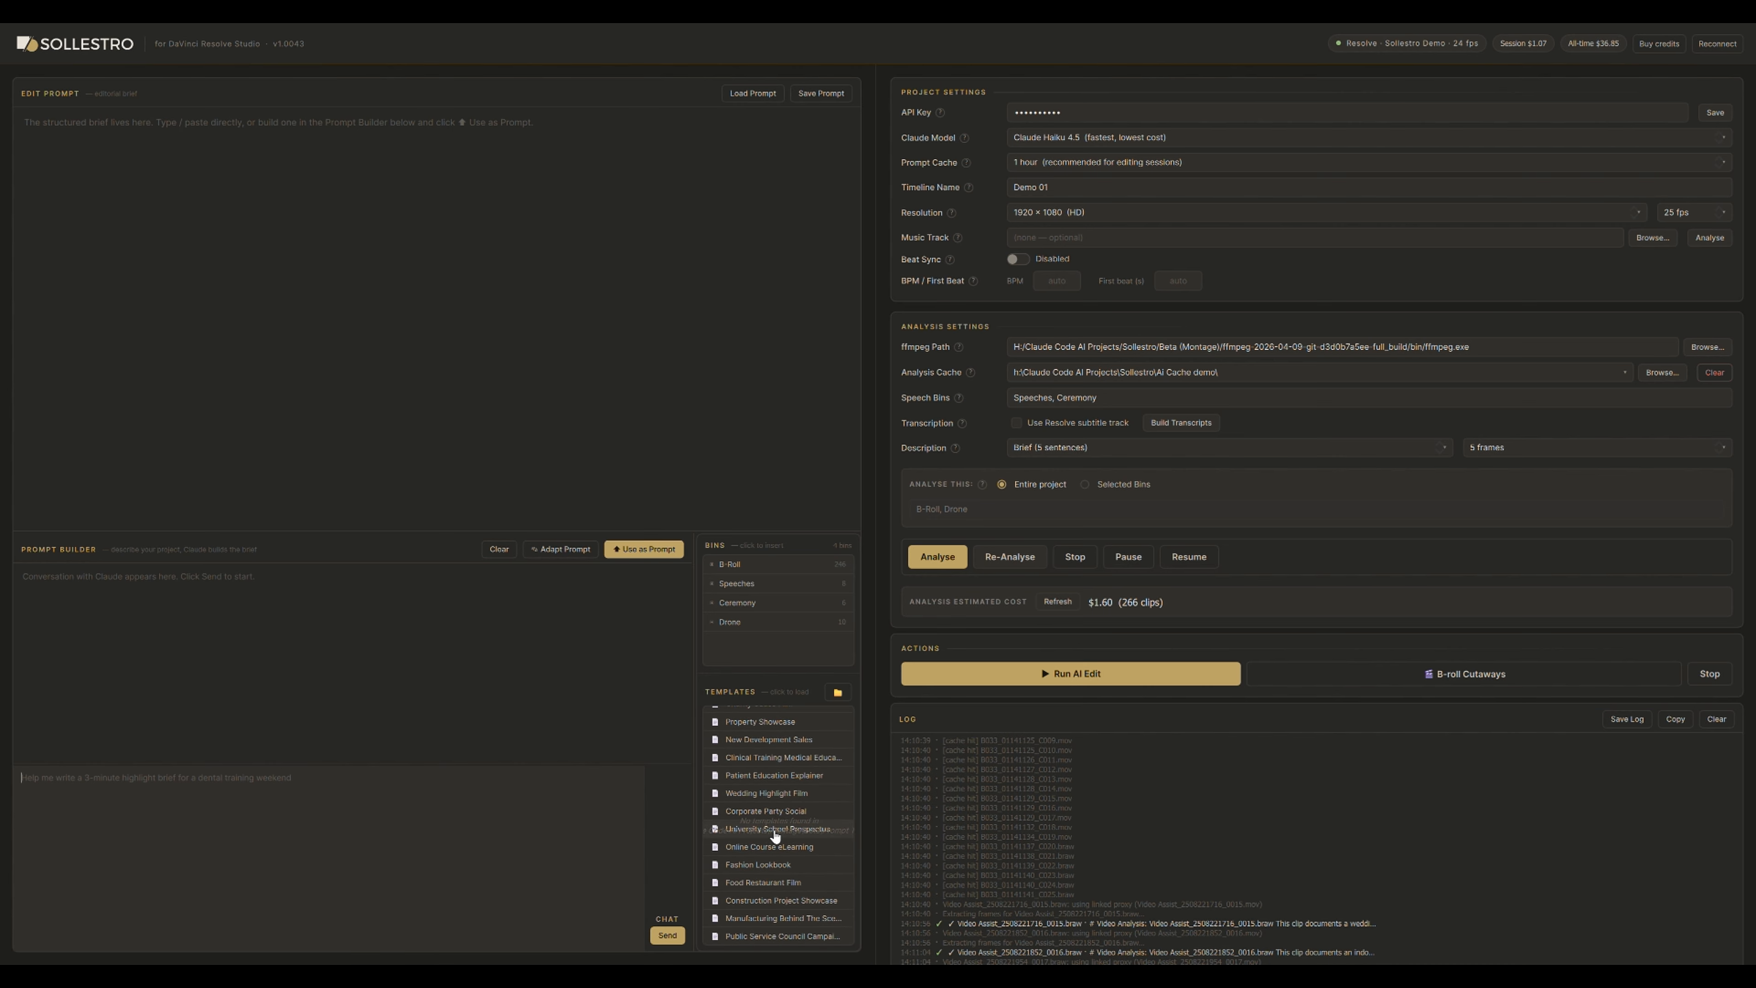
click(782, 795)
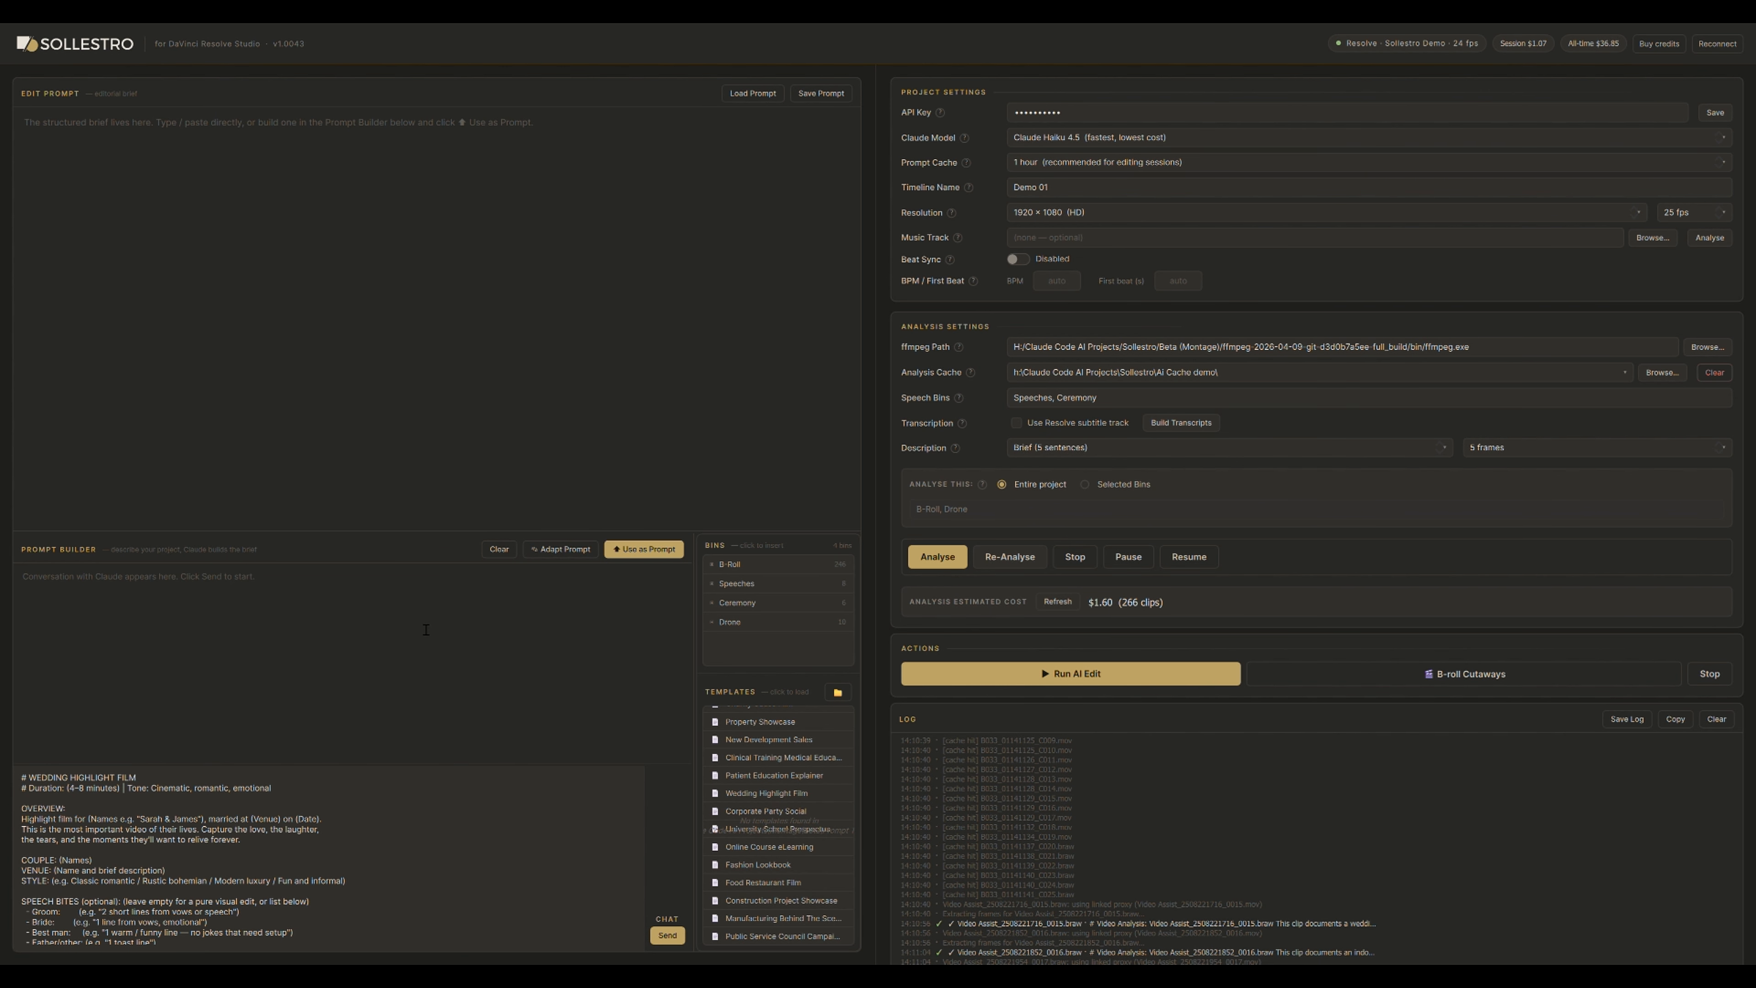
drag(414, 531, 421, 315)
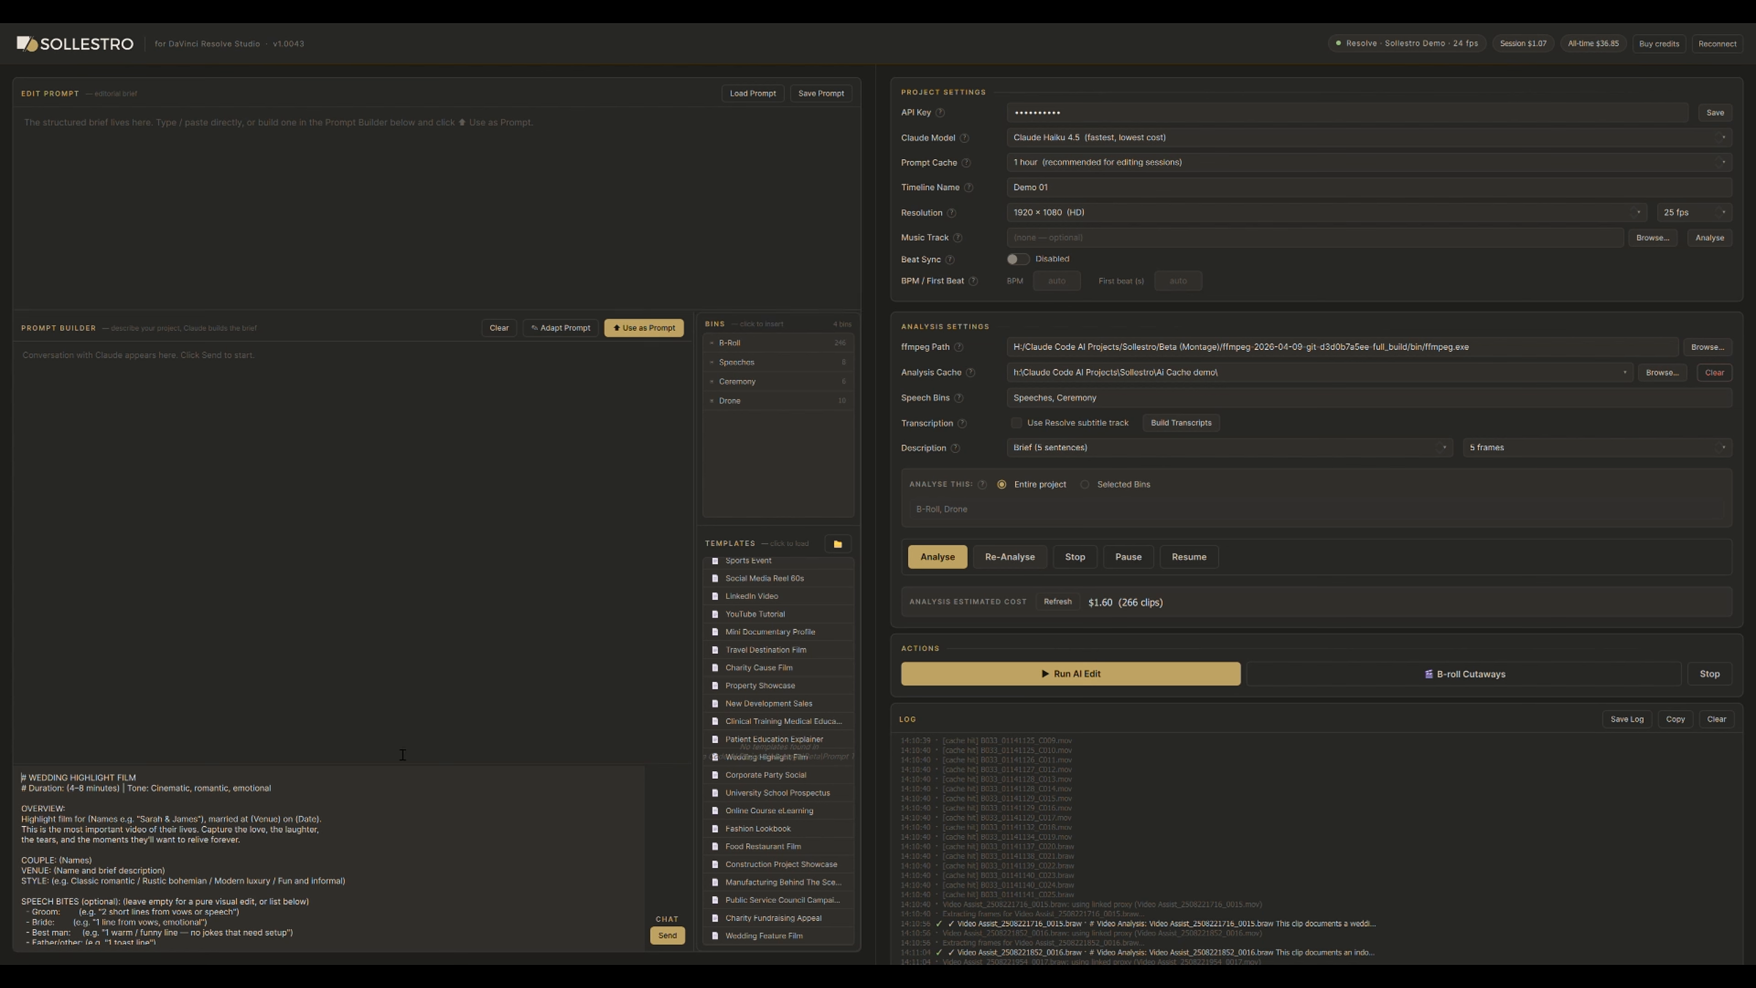
drag(403, 769, 415, 482)
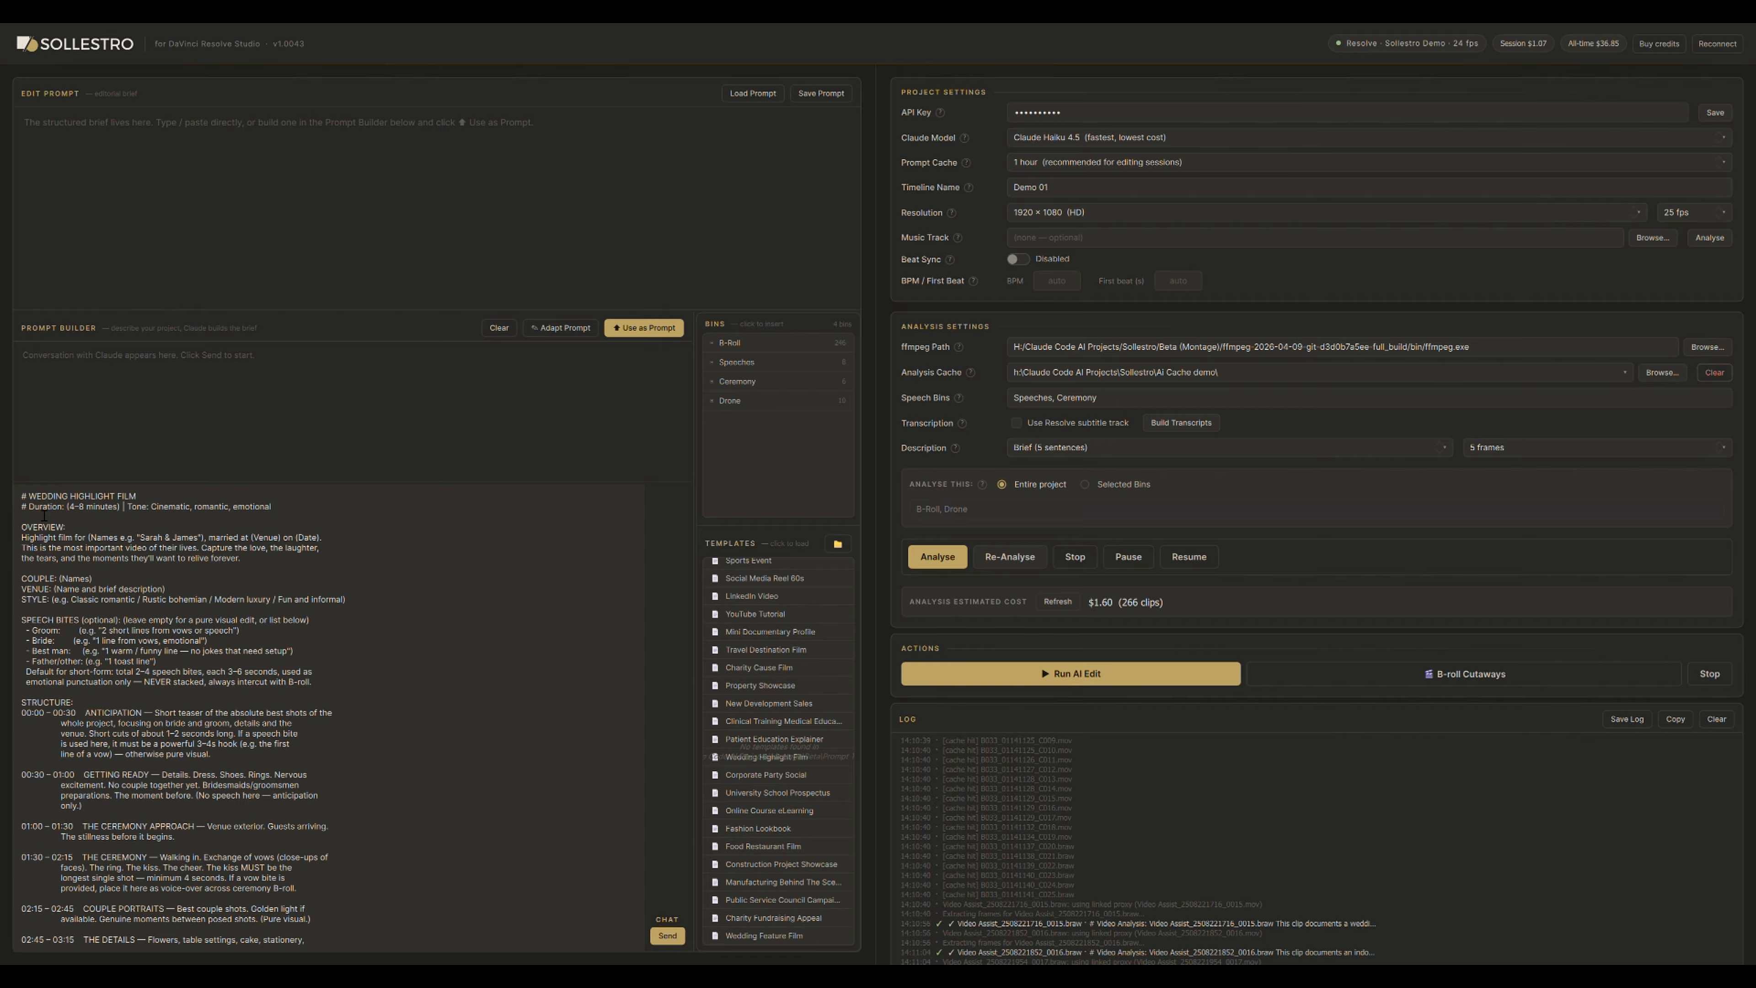
Add above the template: "I would like you to create a 1 minute long highlight video for this wedding. Use only b-roll from these bins: B-Roll, Drone".
key(Return)
key(Return)
key(Up)
key(Up)
text(I would like you to create a 1 minute long highlight video)
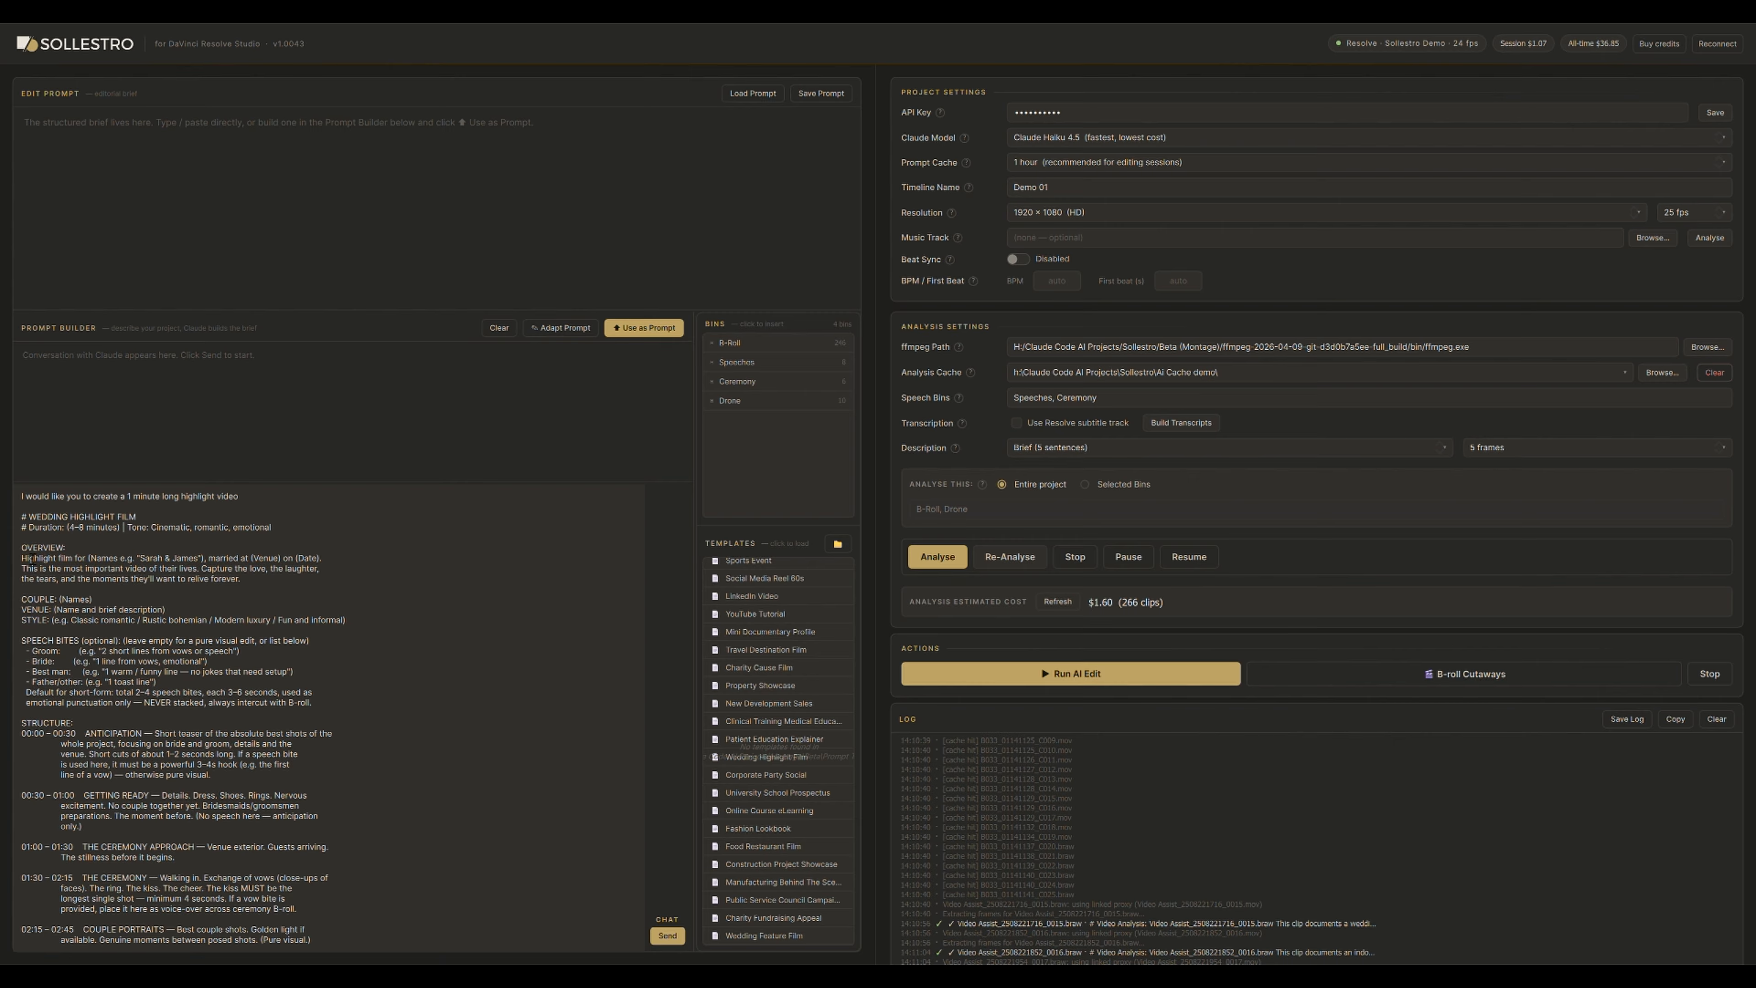
text( for this wedding. Use only b-roll from these bins:)
click(730, 342)
click(730, 400)
Add a second line: "Use short 1.5-2 seconds cuts, use the most visually exciting clips and the same structure as the prompt template.".
key(Return)
text(Usew)
key(BackSpace)
text(short)
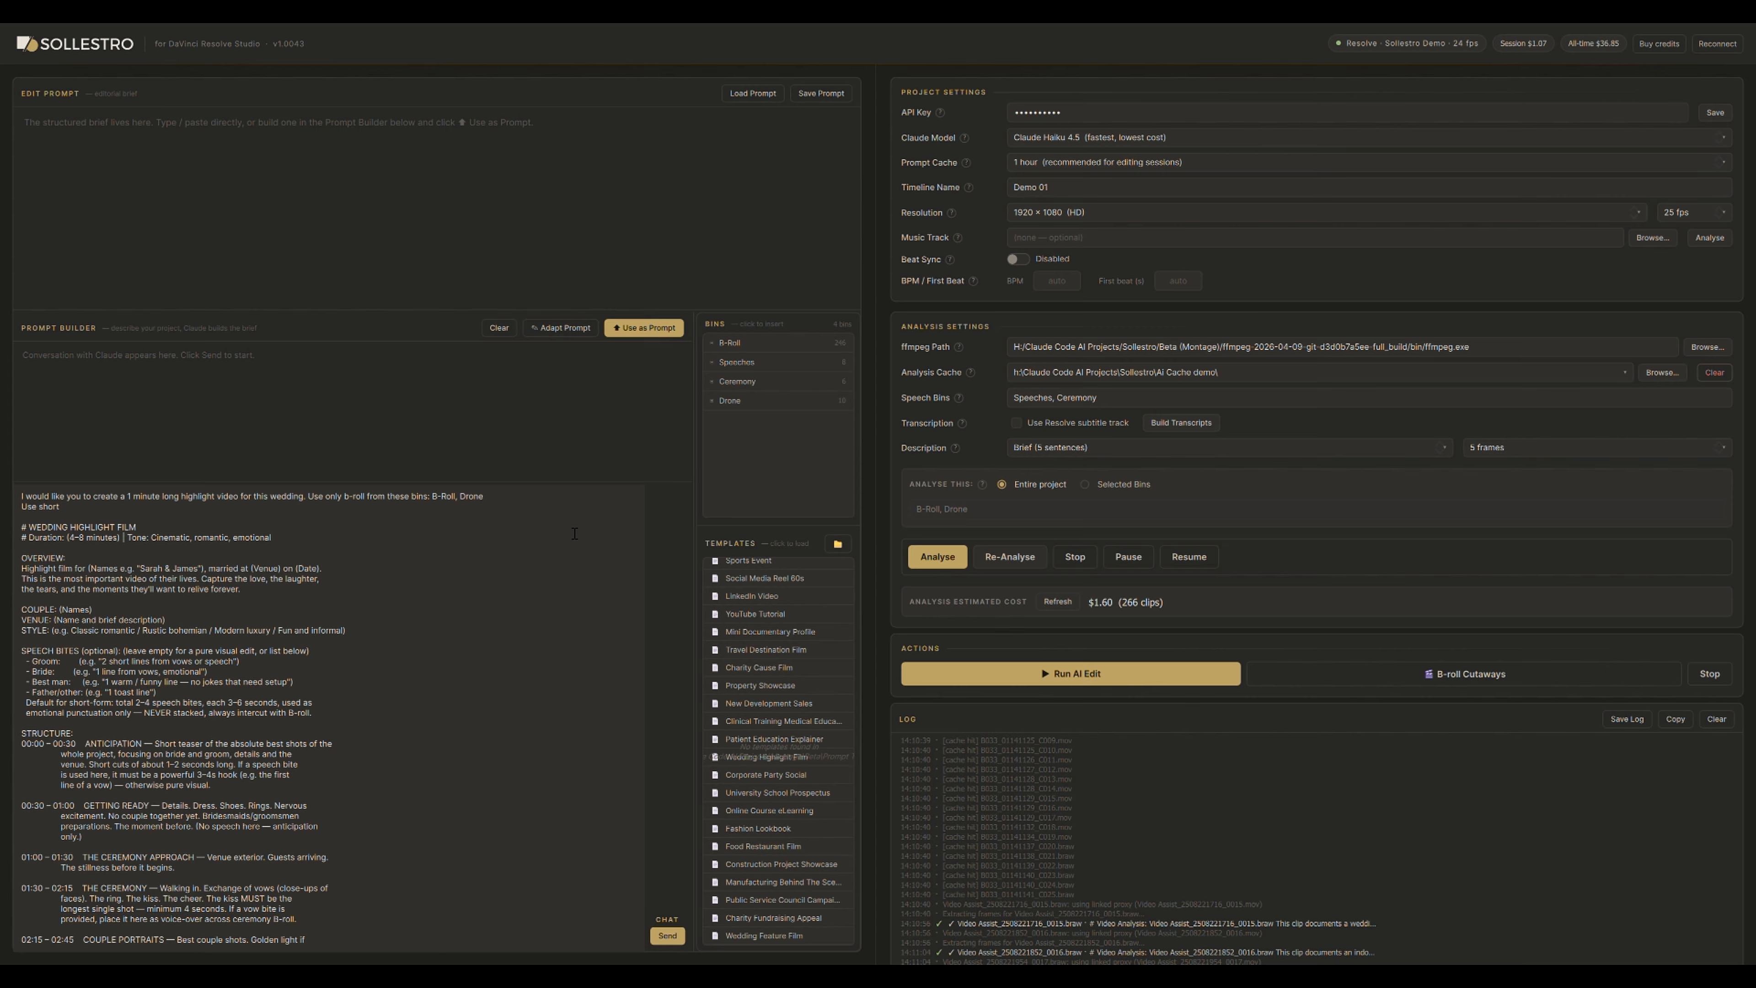
text( 1.5-2 seconds cuts, use the most visually exciting  clips and the same structure as the pro)
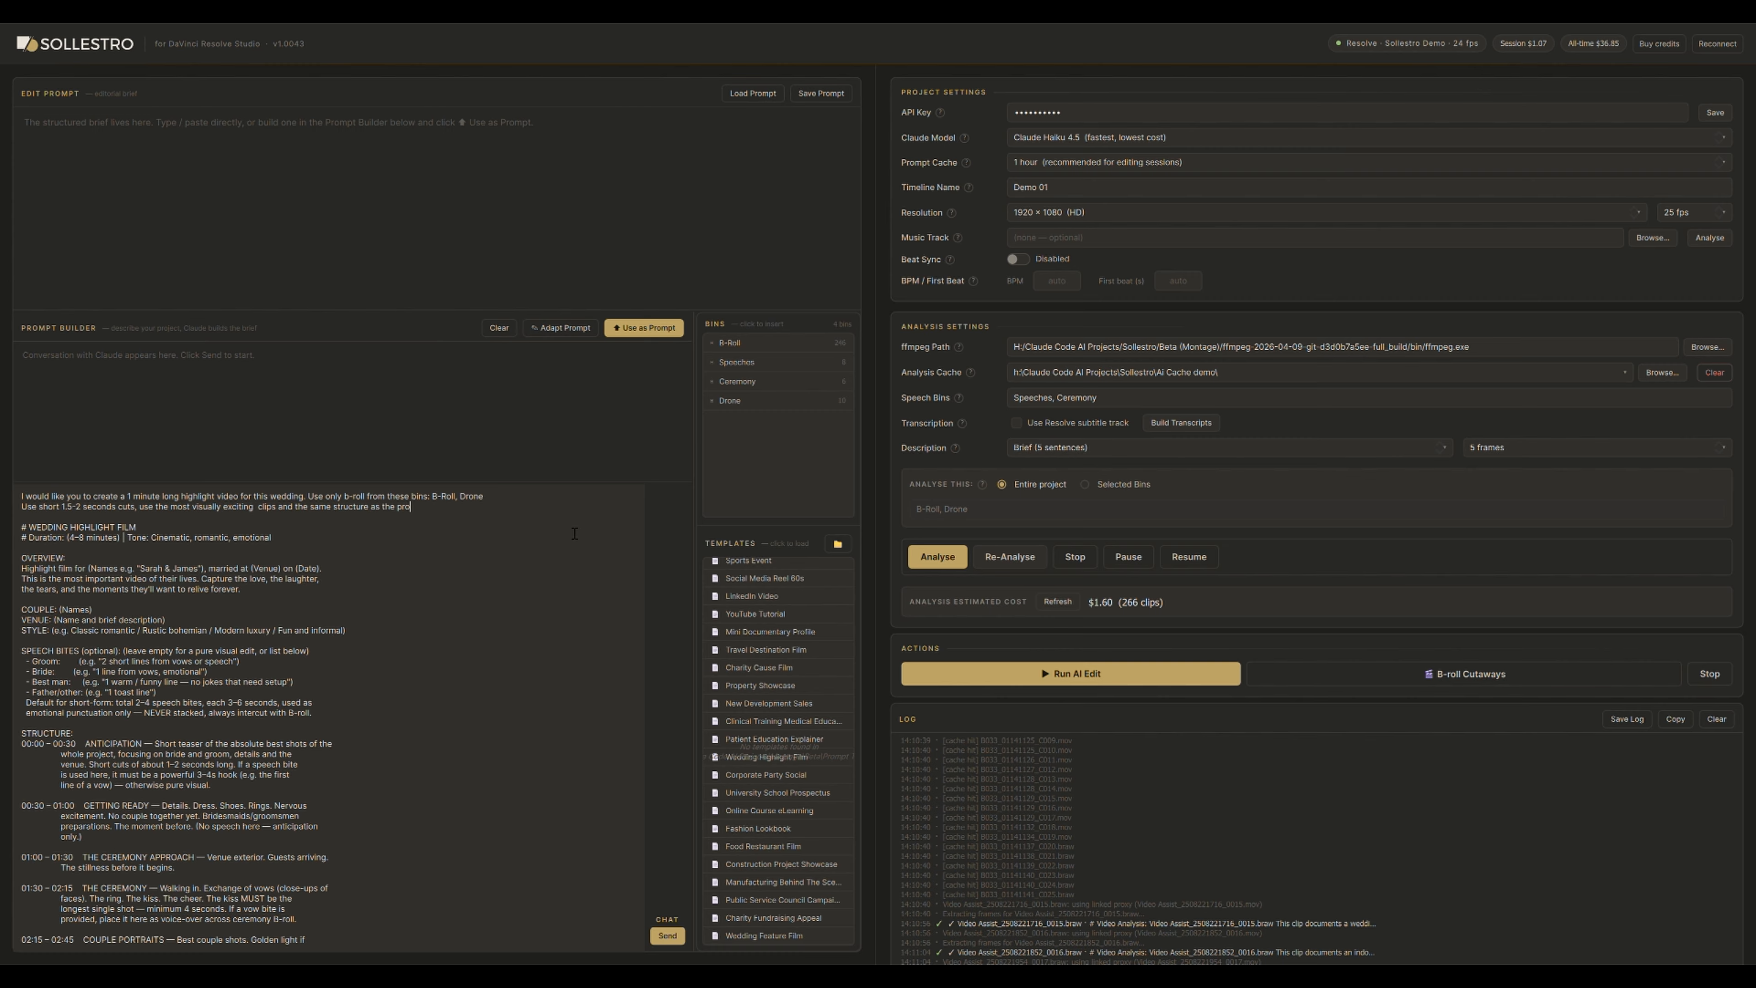
text(mpt template.)
Send the wedding highlight request to Claude and shrink the message area to give the conversation more room.
drag(580, 483, 580, 570)
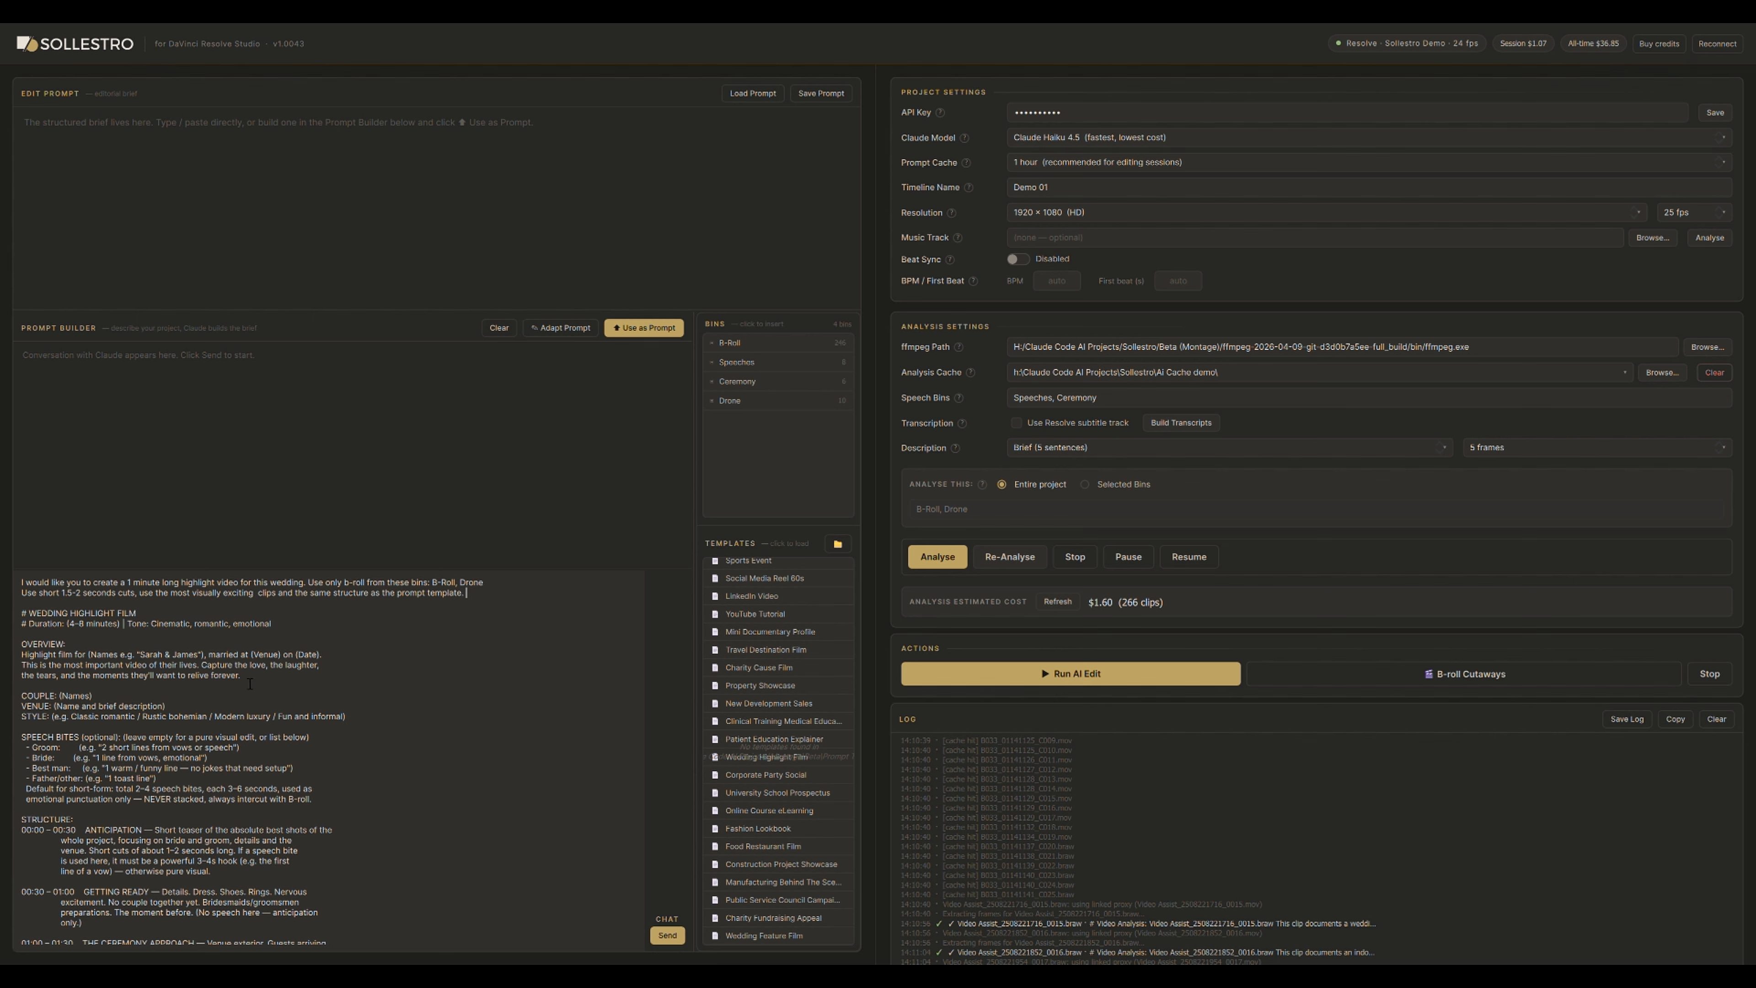
drag(576, 572, 576, 667)
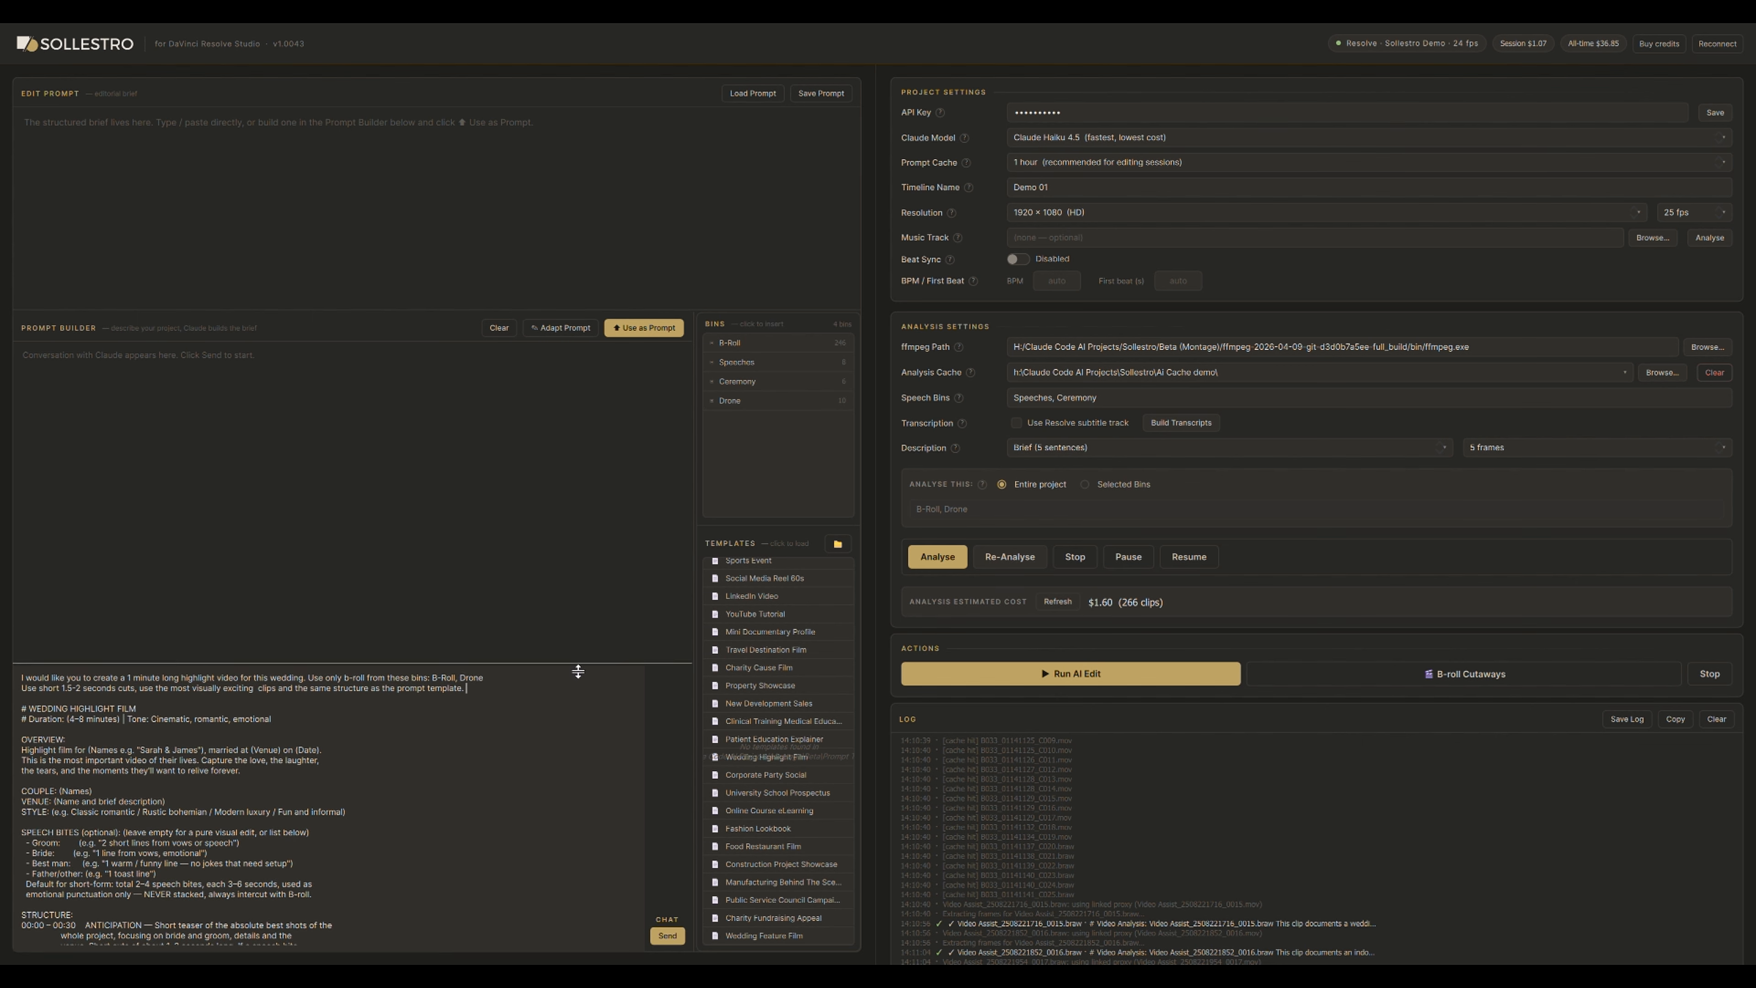
click(667, 935)
drag(416, 665, 418, 731)
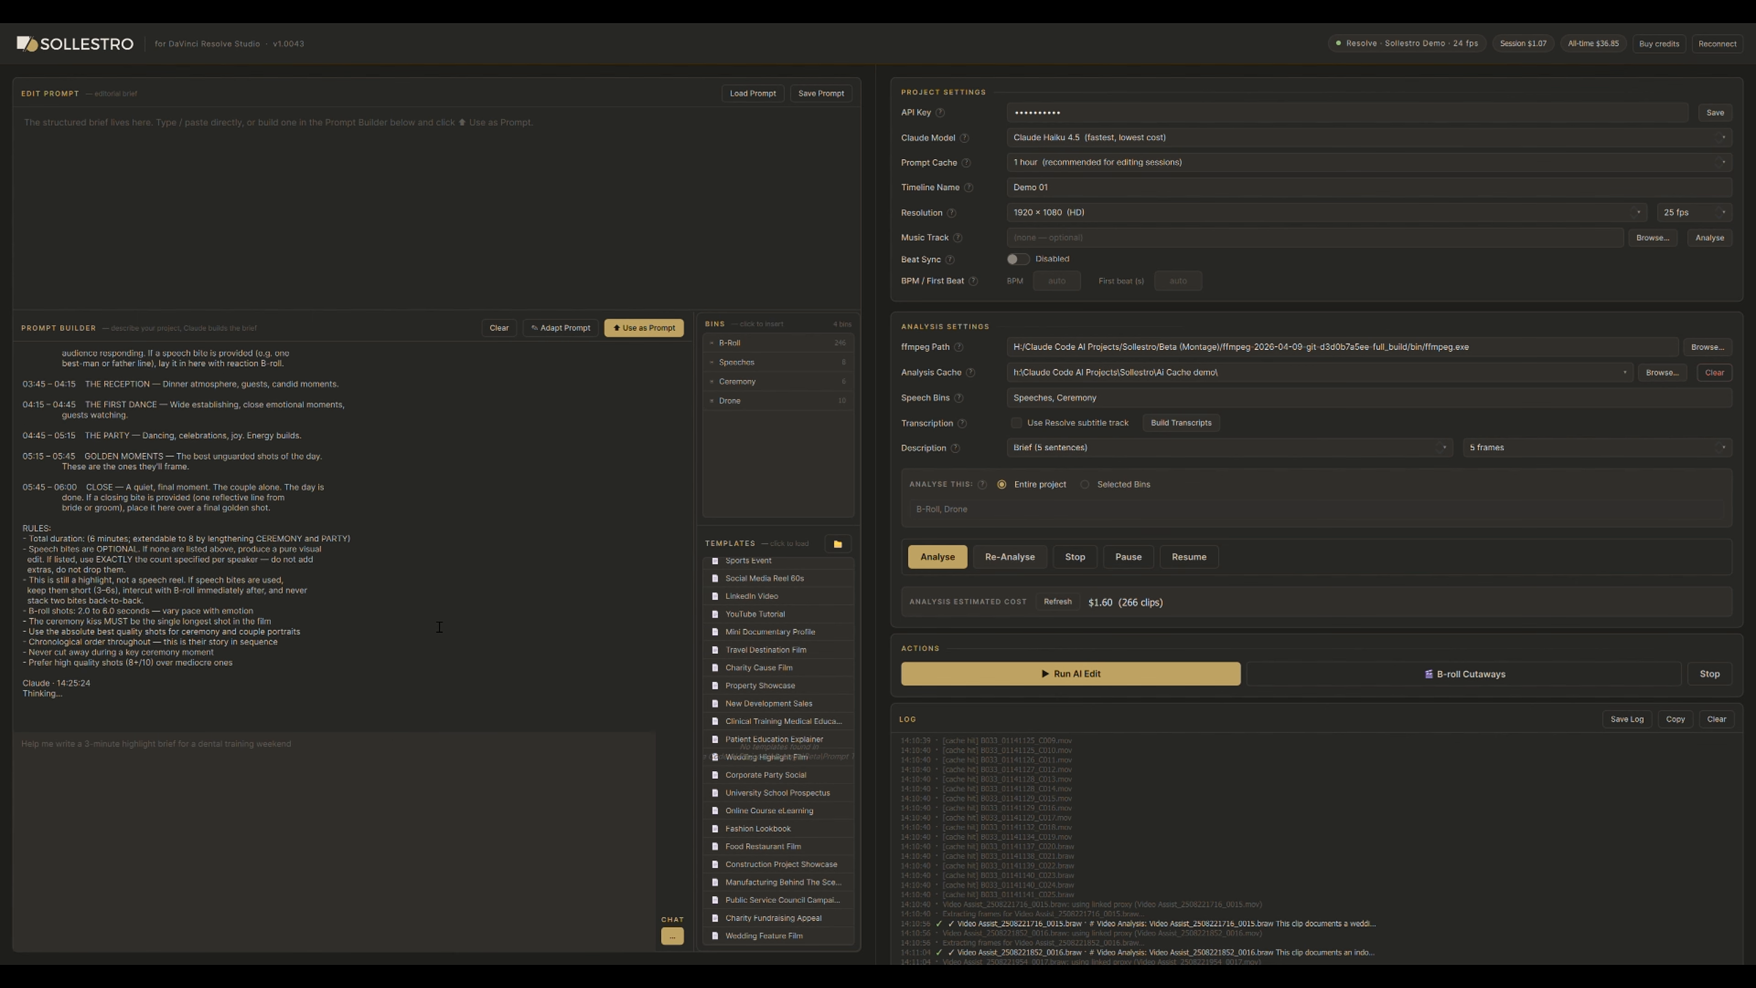
Review the sent template brief and Claude's clarifying questions in the prompt builder conversation.
scroll(313, 653, up, 5)
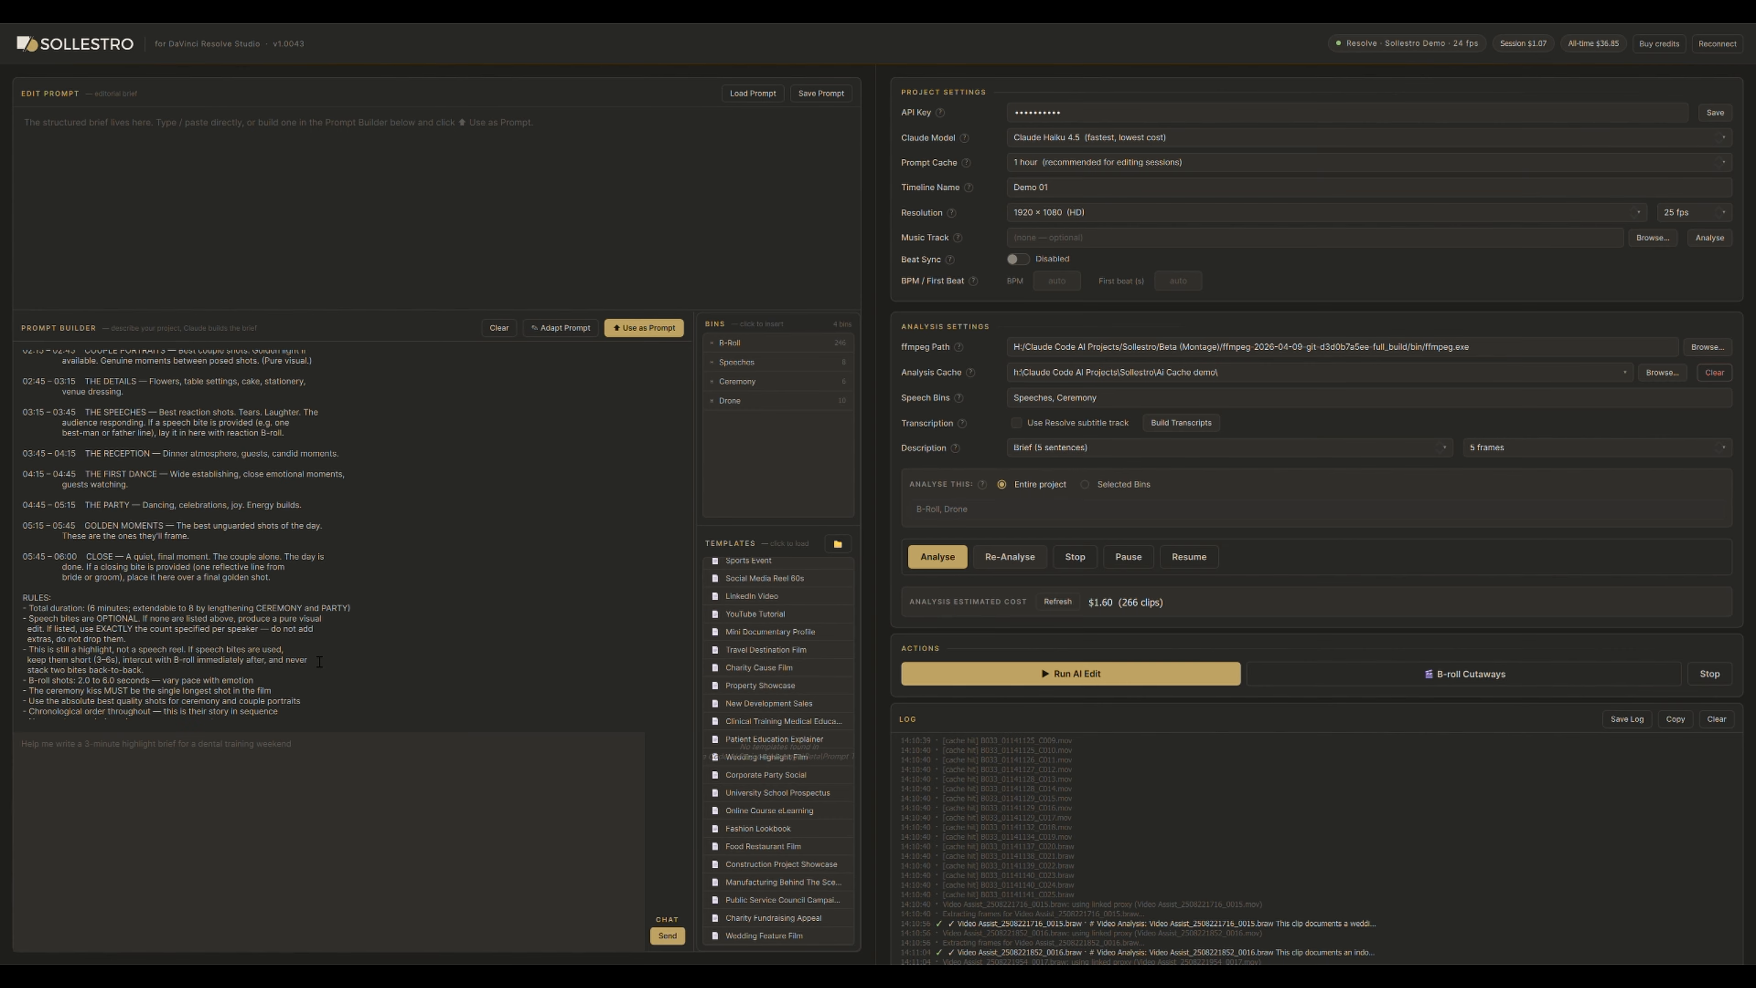
scroll(319, 662, down, 5)
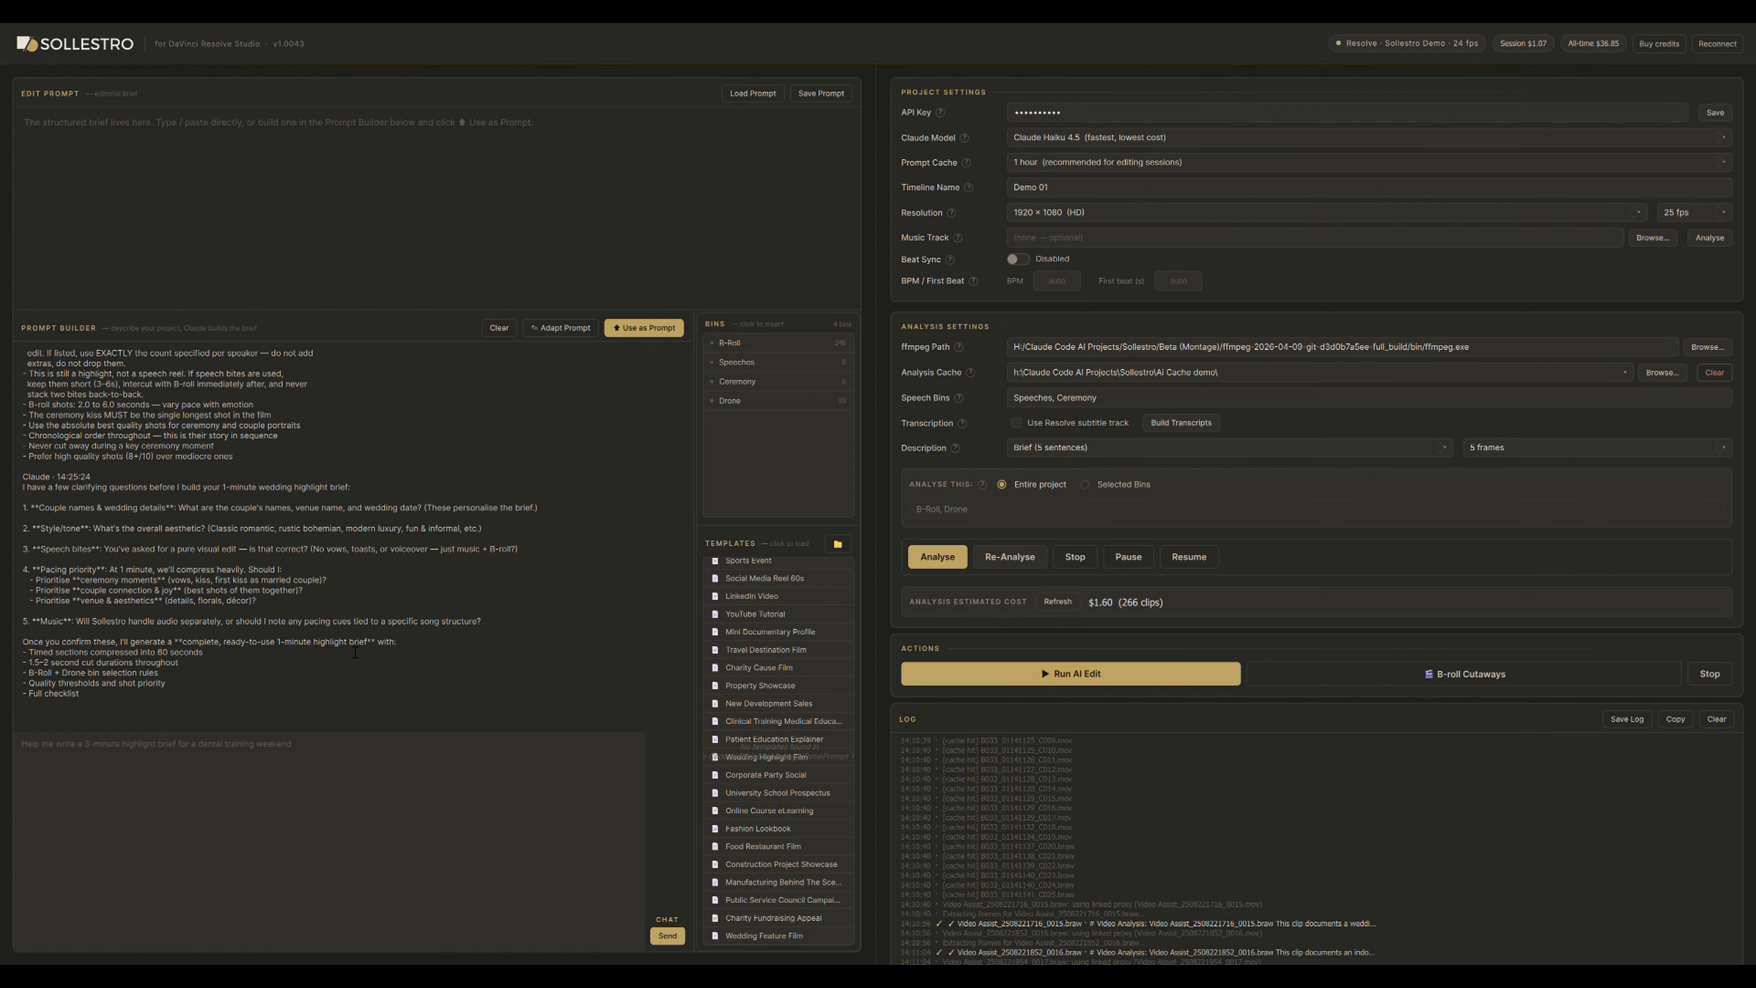
scroll(355, 652, up, 15)
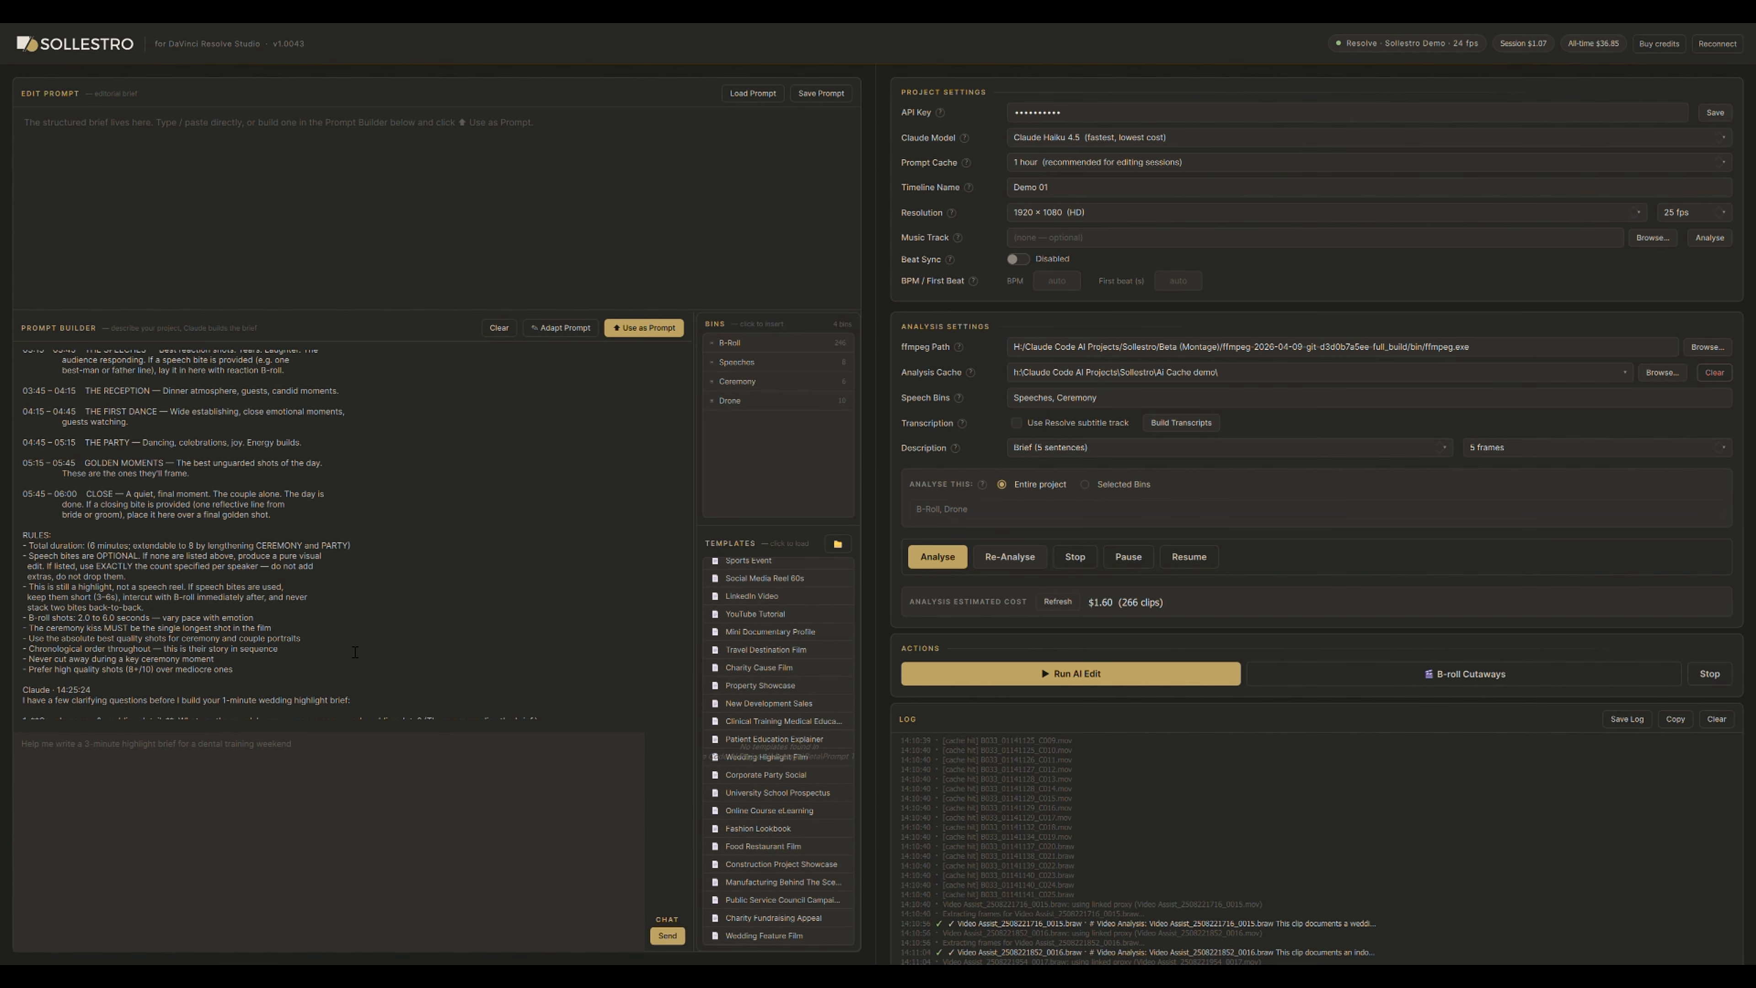
scroll(355, 652, down, 4)
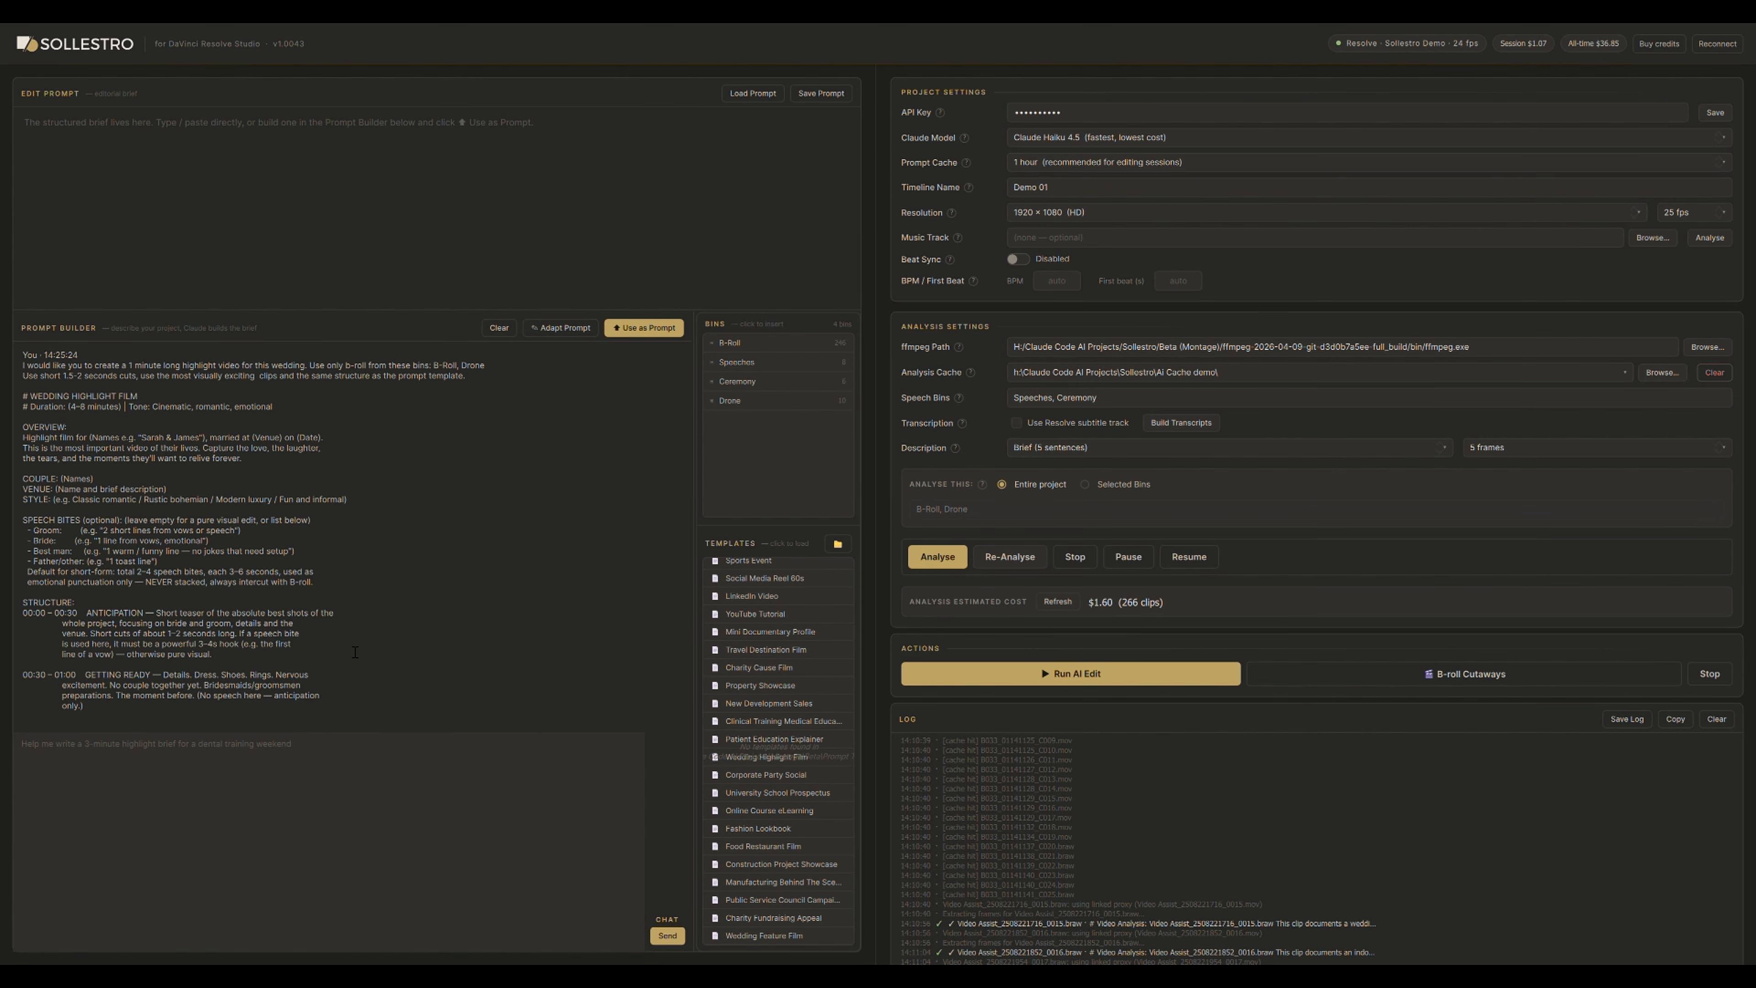
scroll(355, 652, down, 6)
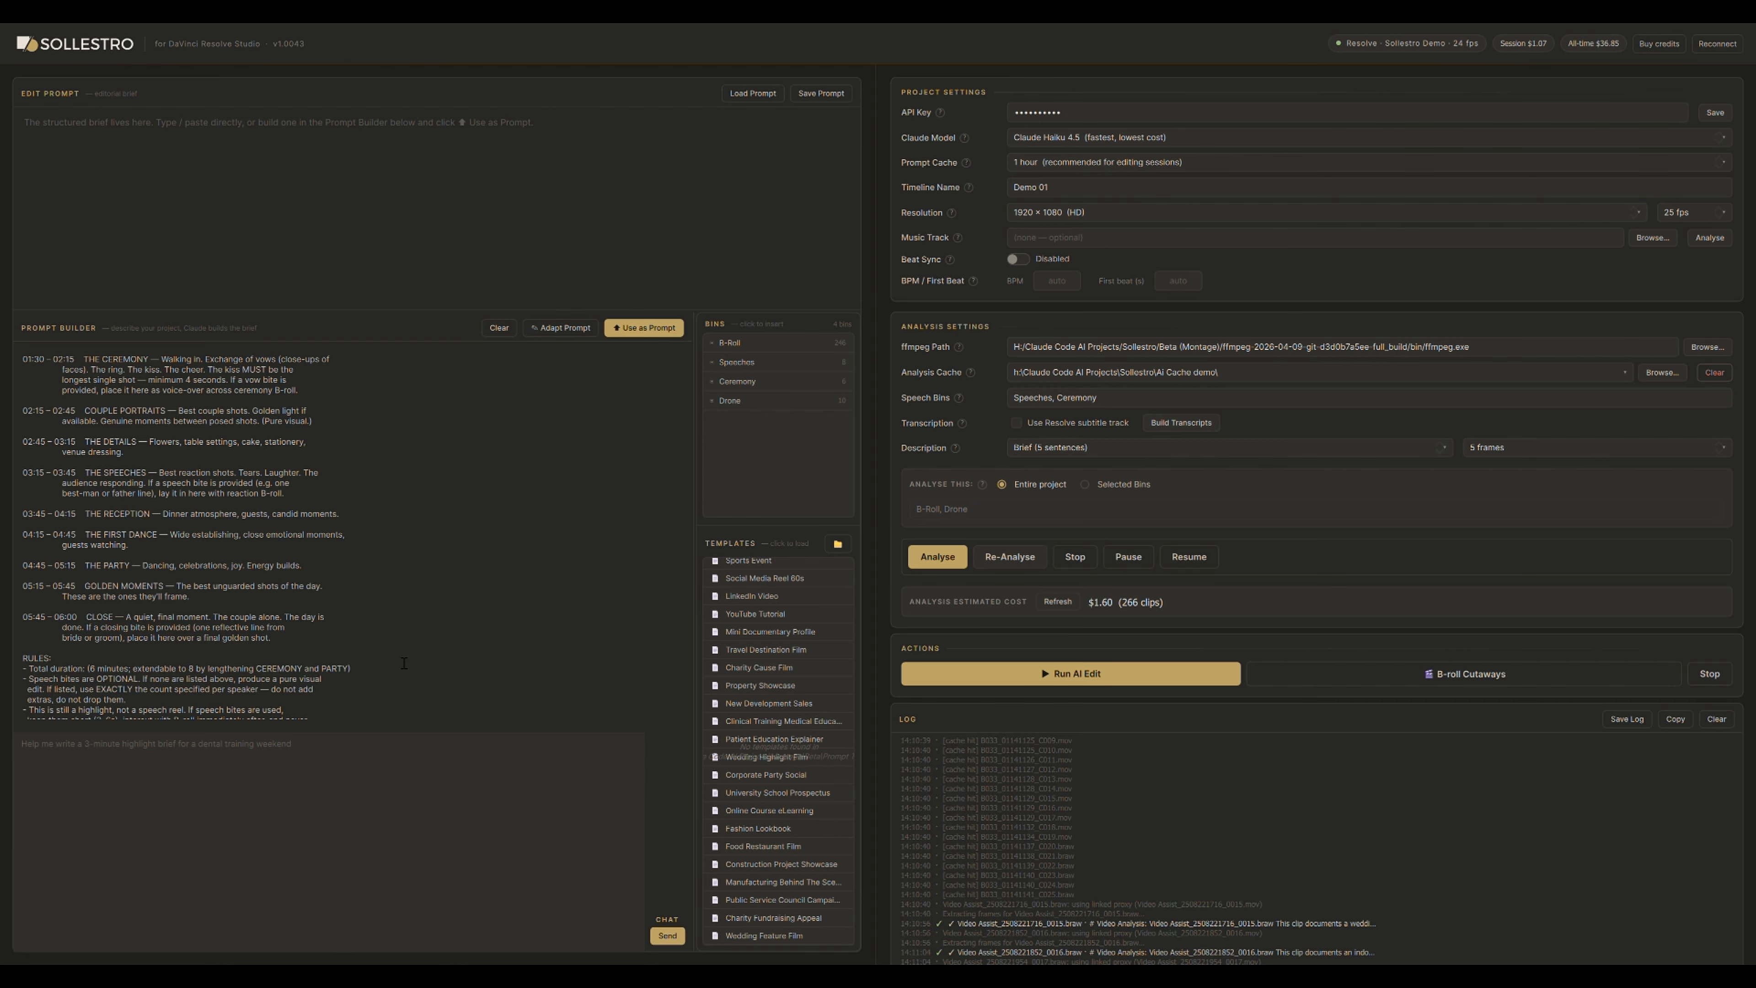
scroll(315, 642, down, 5)
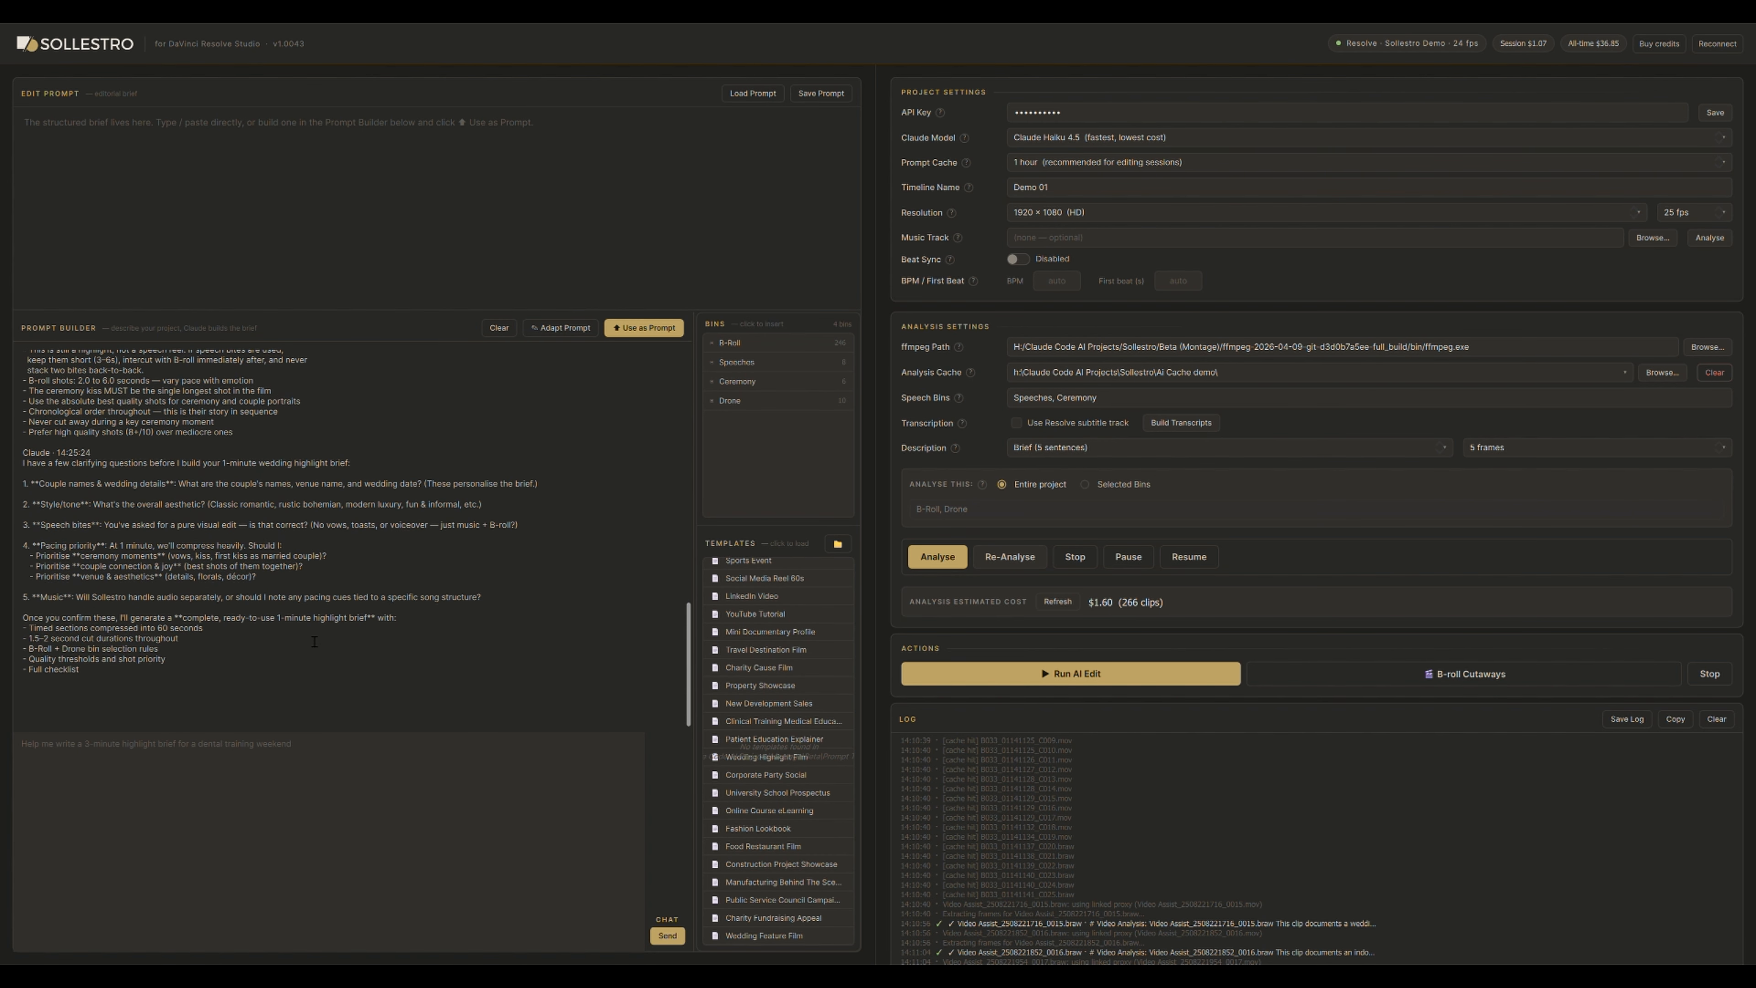
drag(25, 488, 321, 573)
click(320, 573)
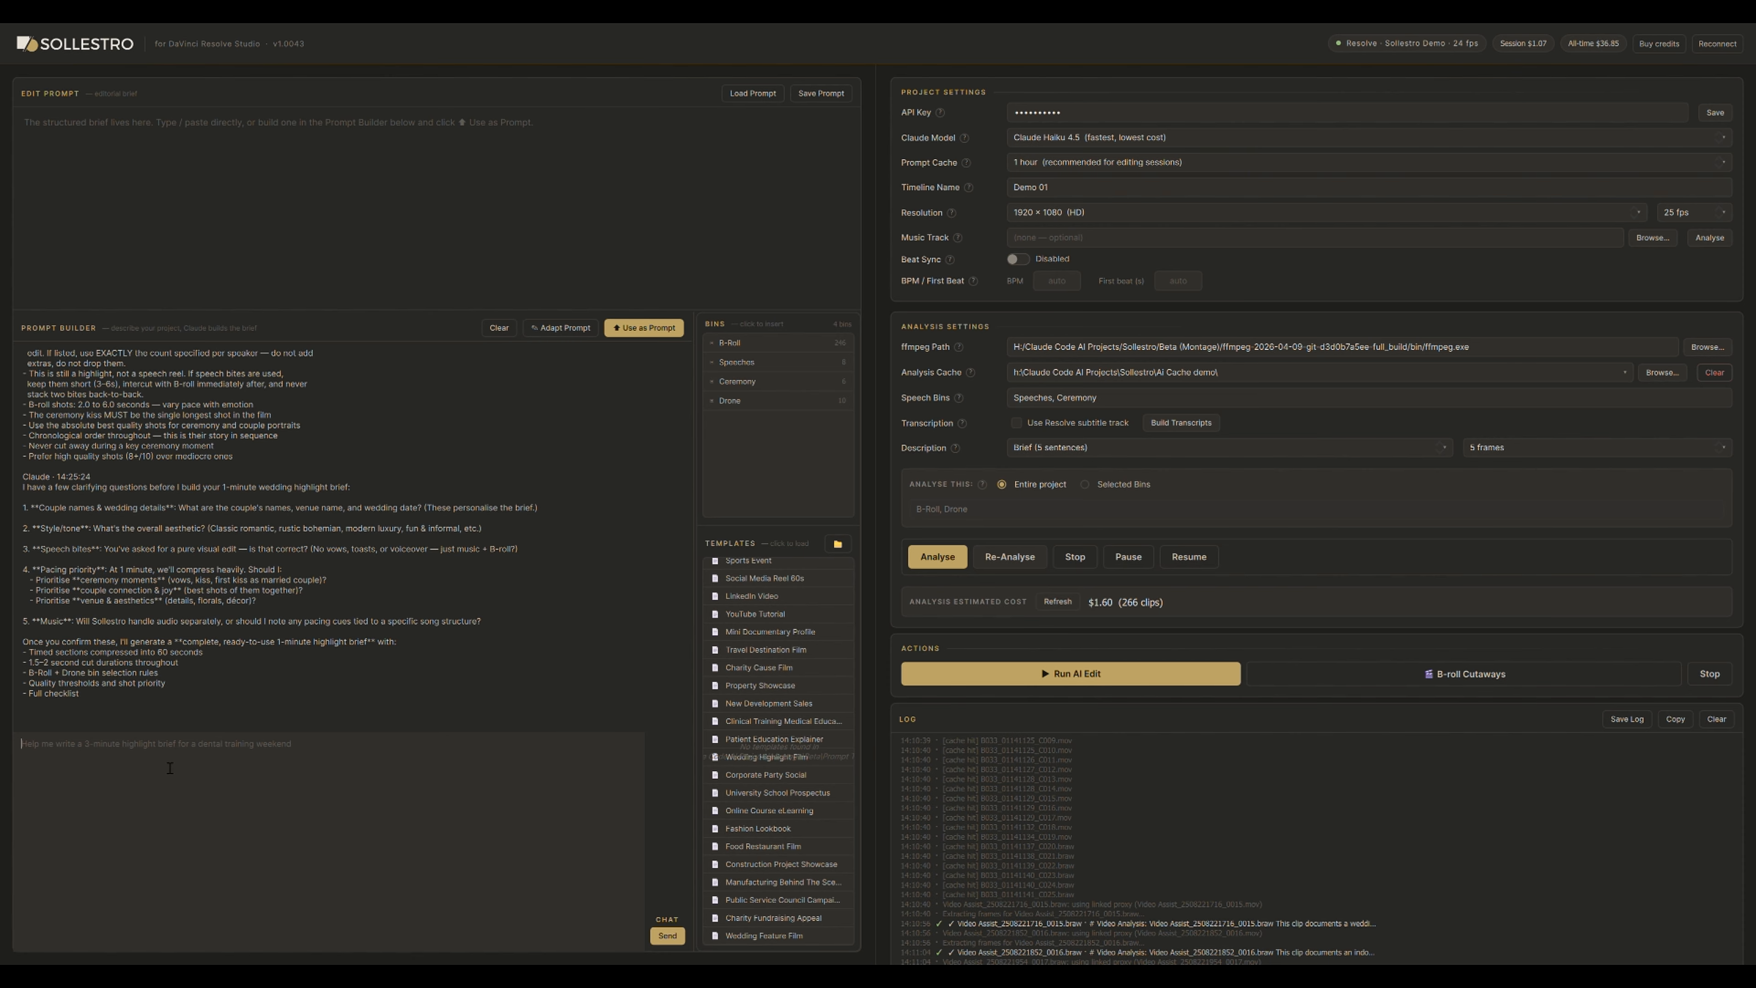
Answer Claude's questions with "you decide for me. names are irrelevant." and look over the generated brief.
text(you decide for me. names are irrelevant.)
key(Return)
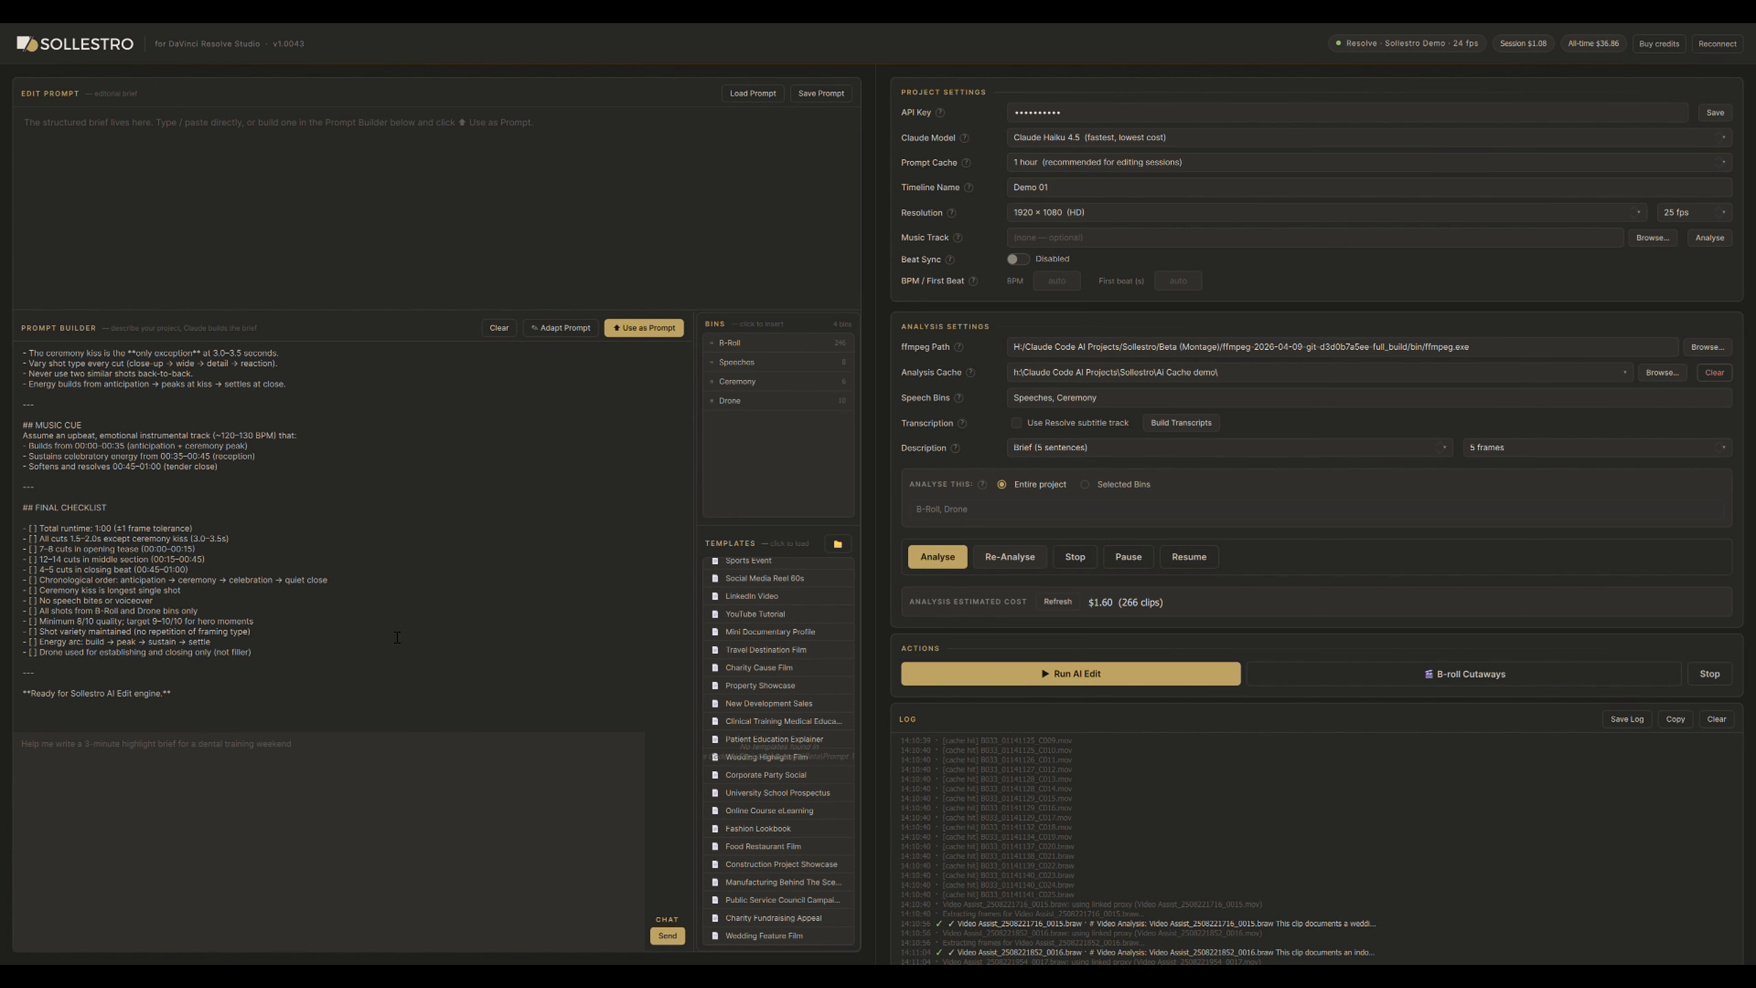
scroll(339, 674, up, 10)
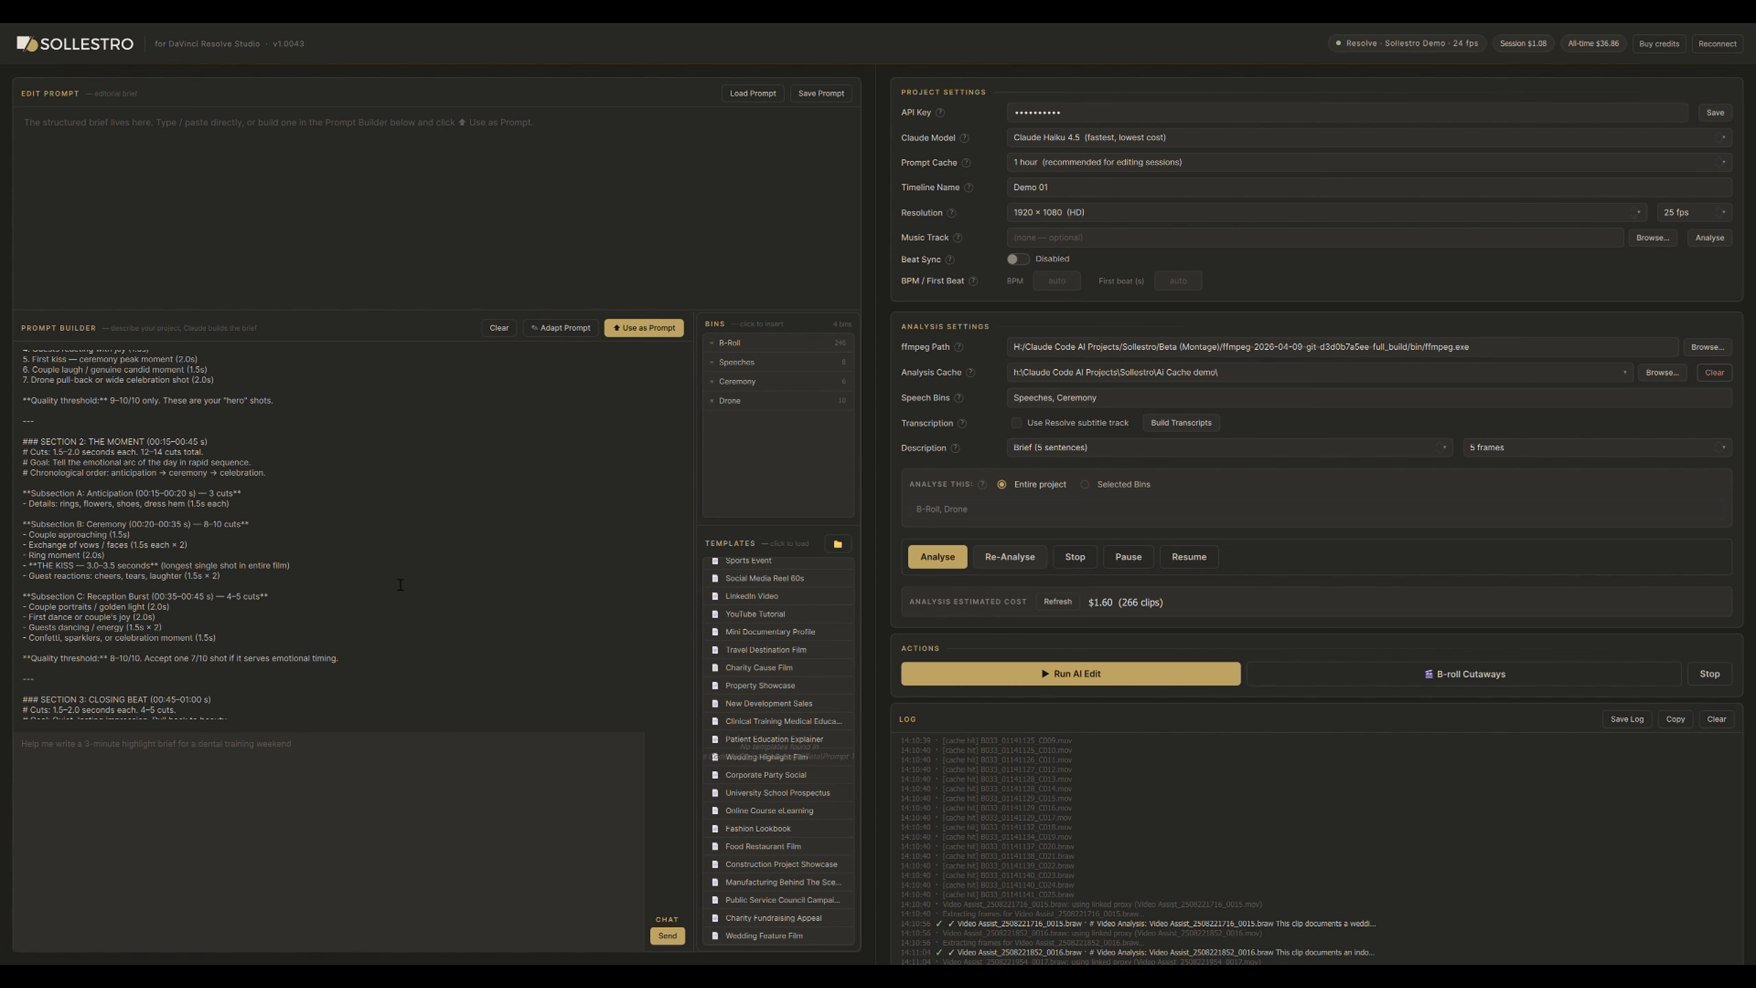
Use the generated 1-minute wedding brief as the edit prompt and enlarge the edit prompt area.
drag(470, 330, 461, 526)
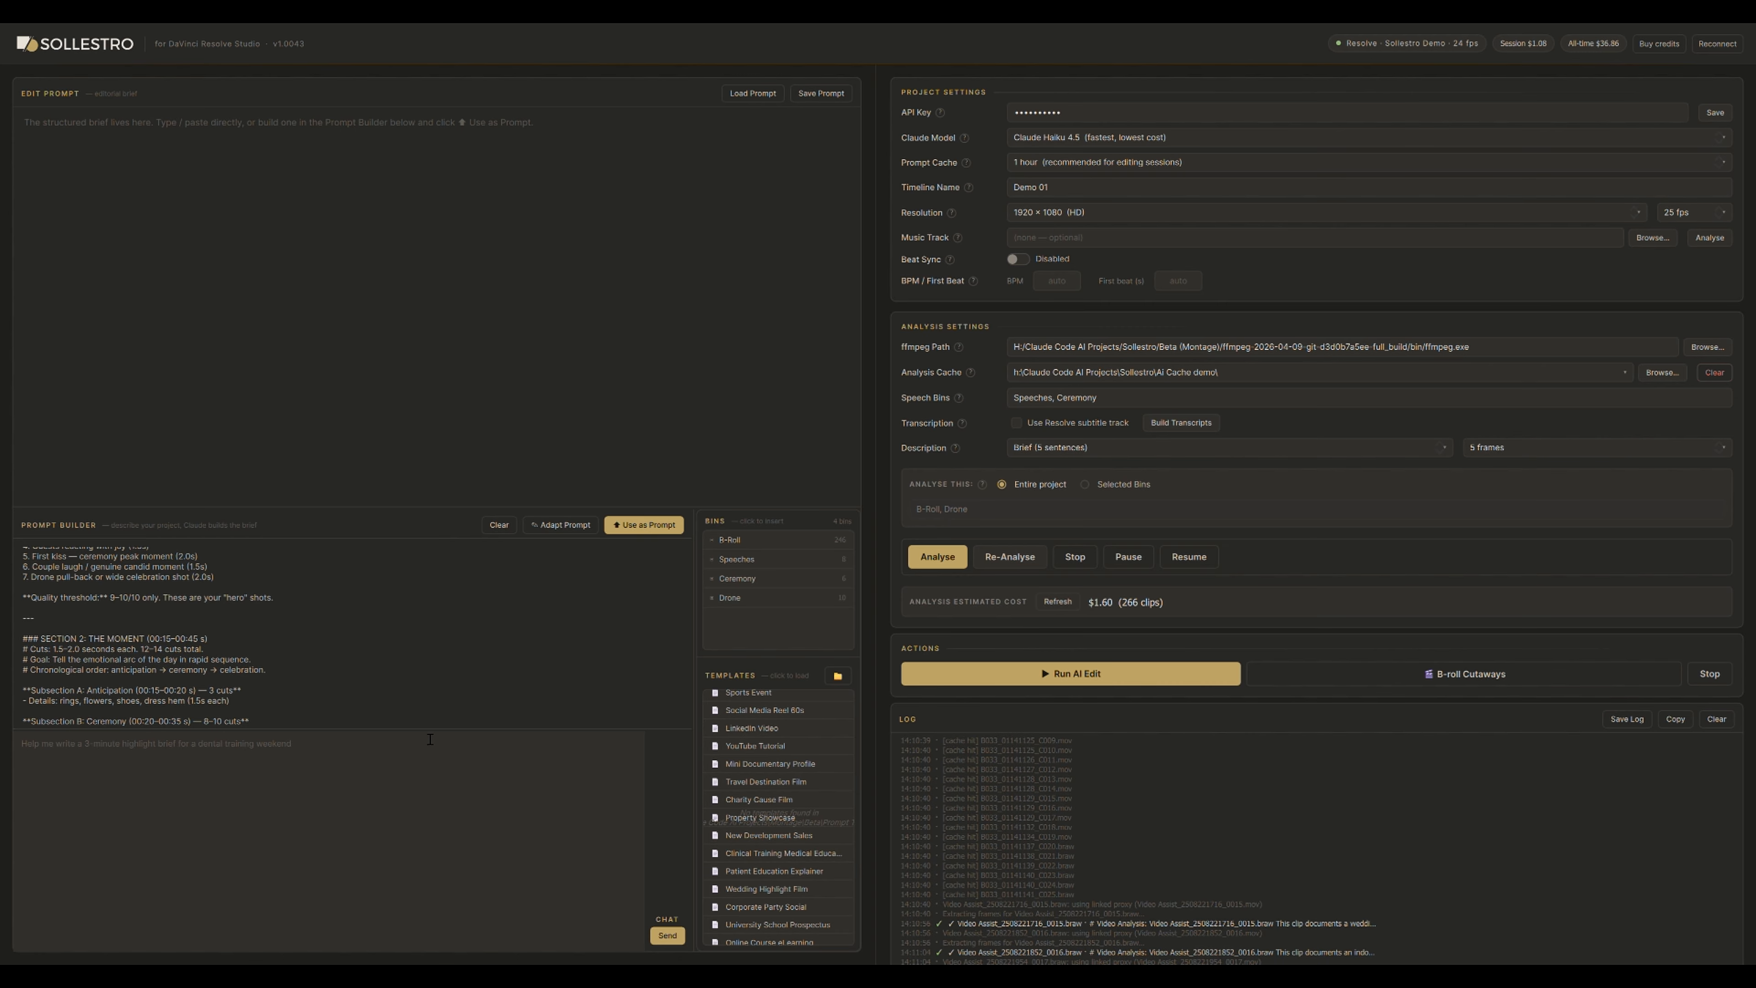
drag(431, 731, 433, 851)
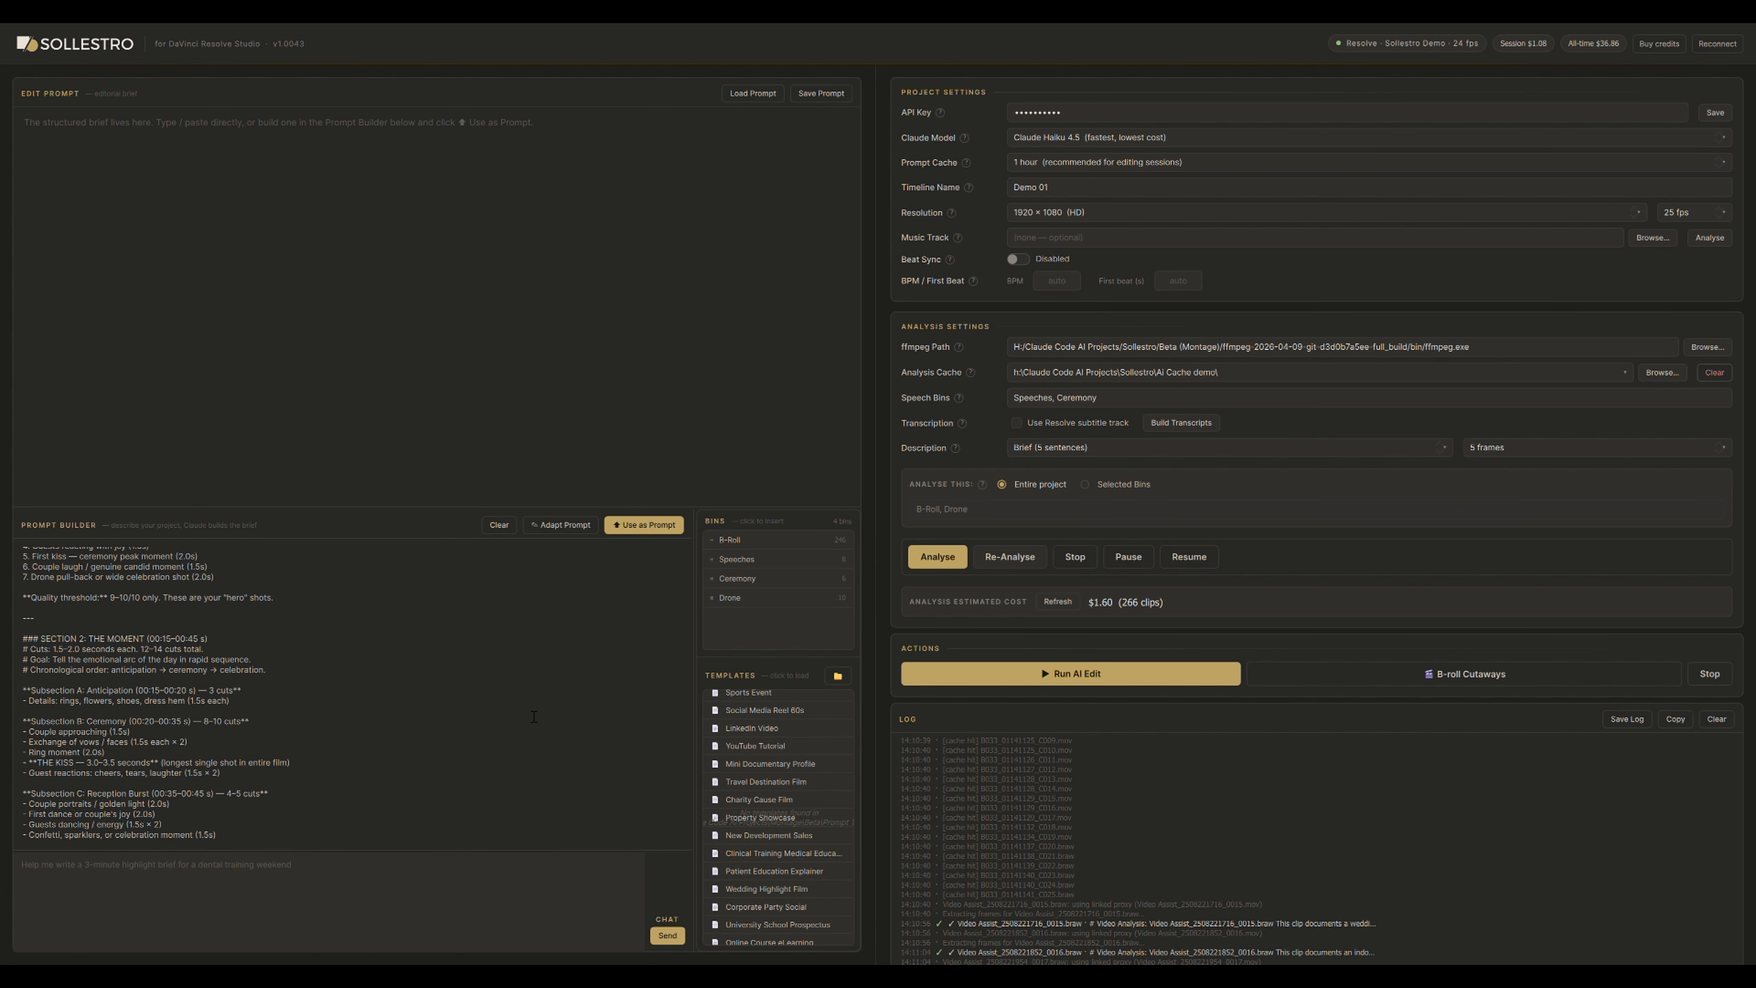
click(649, 526)
drag(463, 511, 460, 646)
click(374, 432)
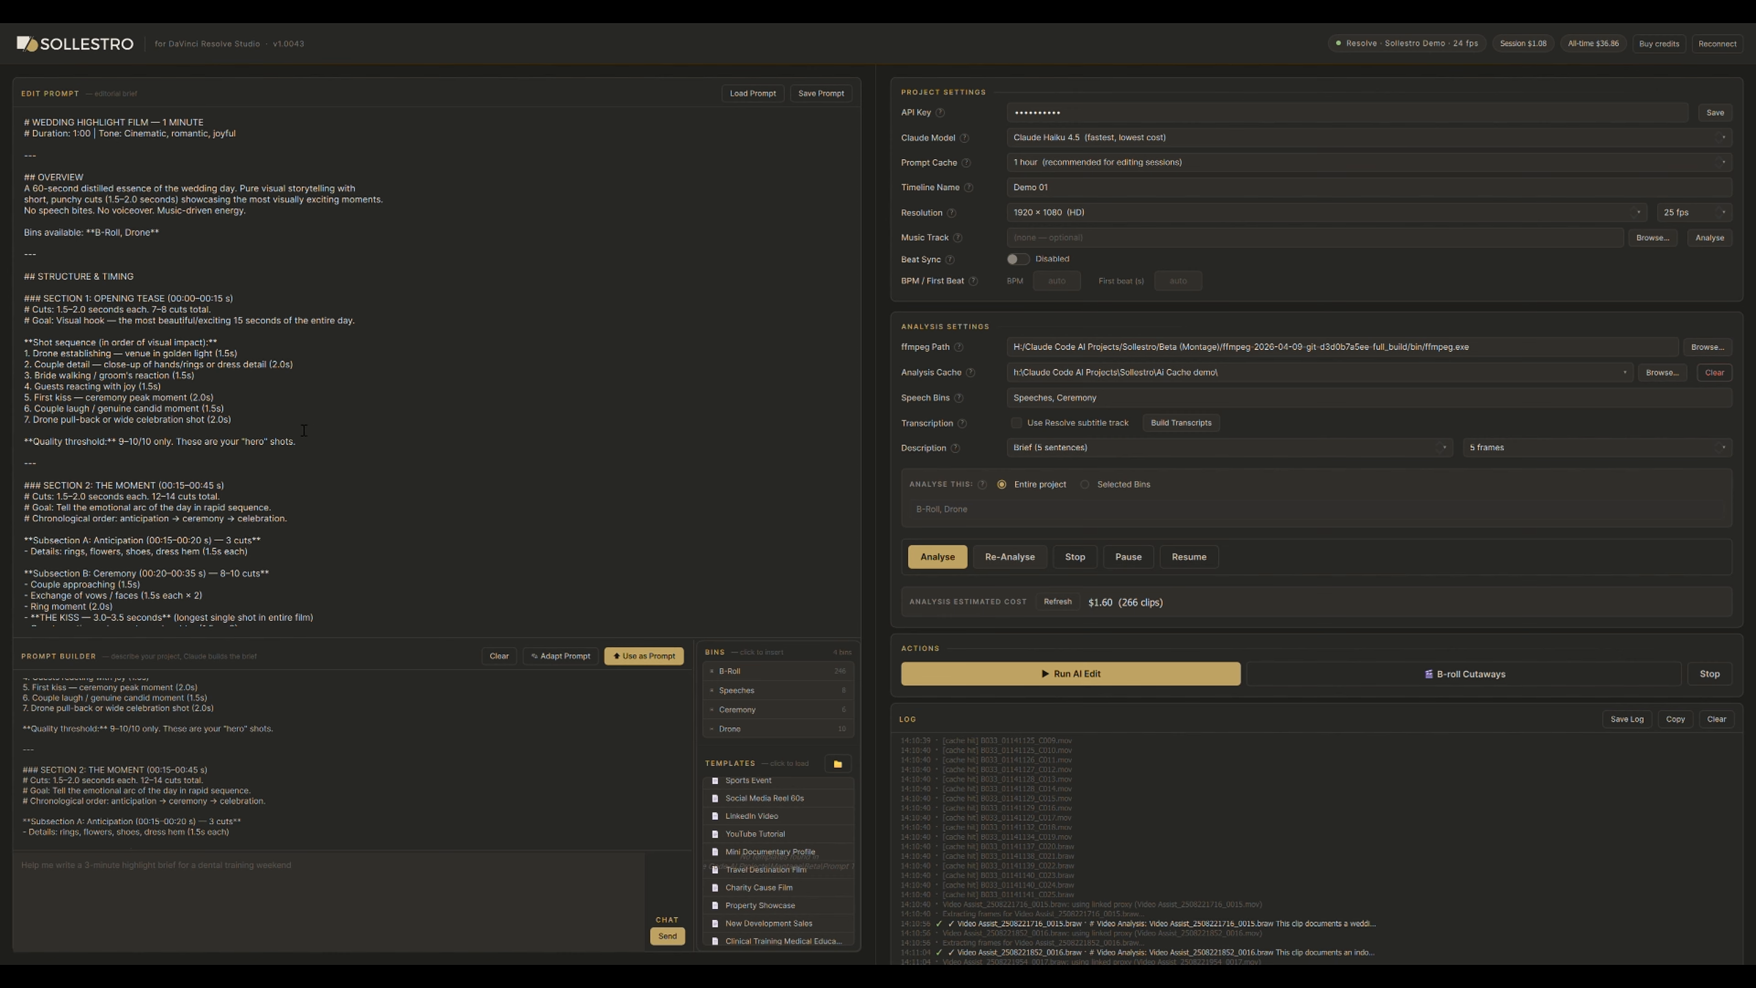
Read through the edit prompt's timed sections, shot selection rules, pacing notes and music cue.
scroll(303, 431, down, 5)
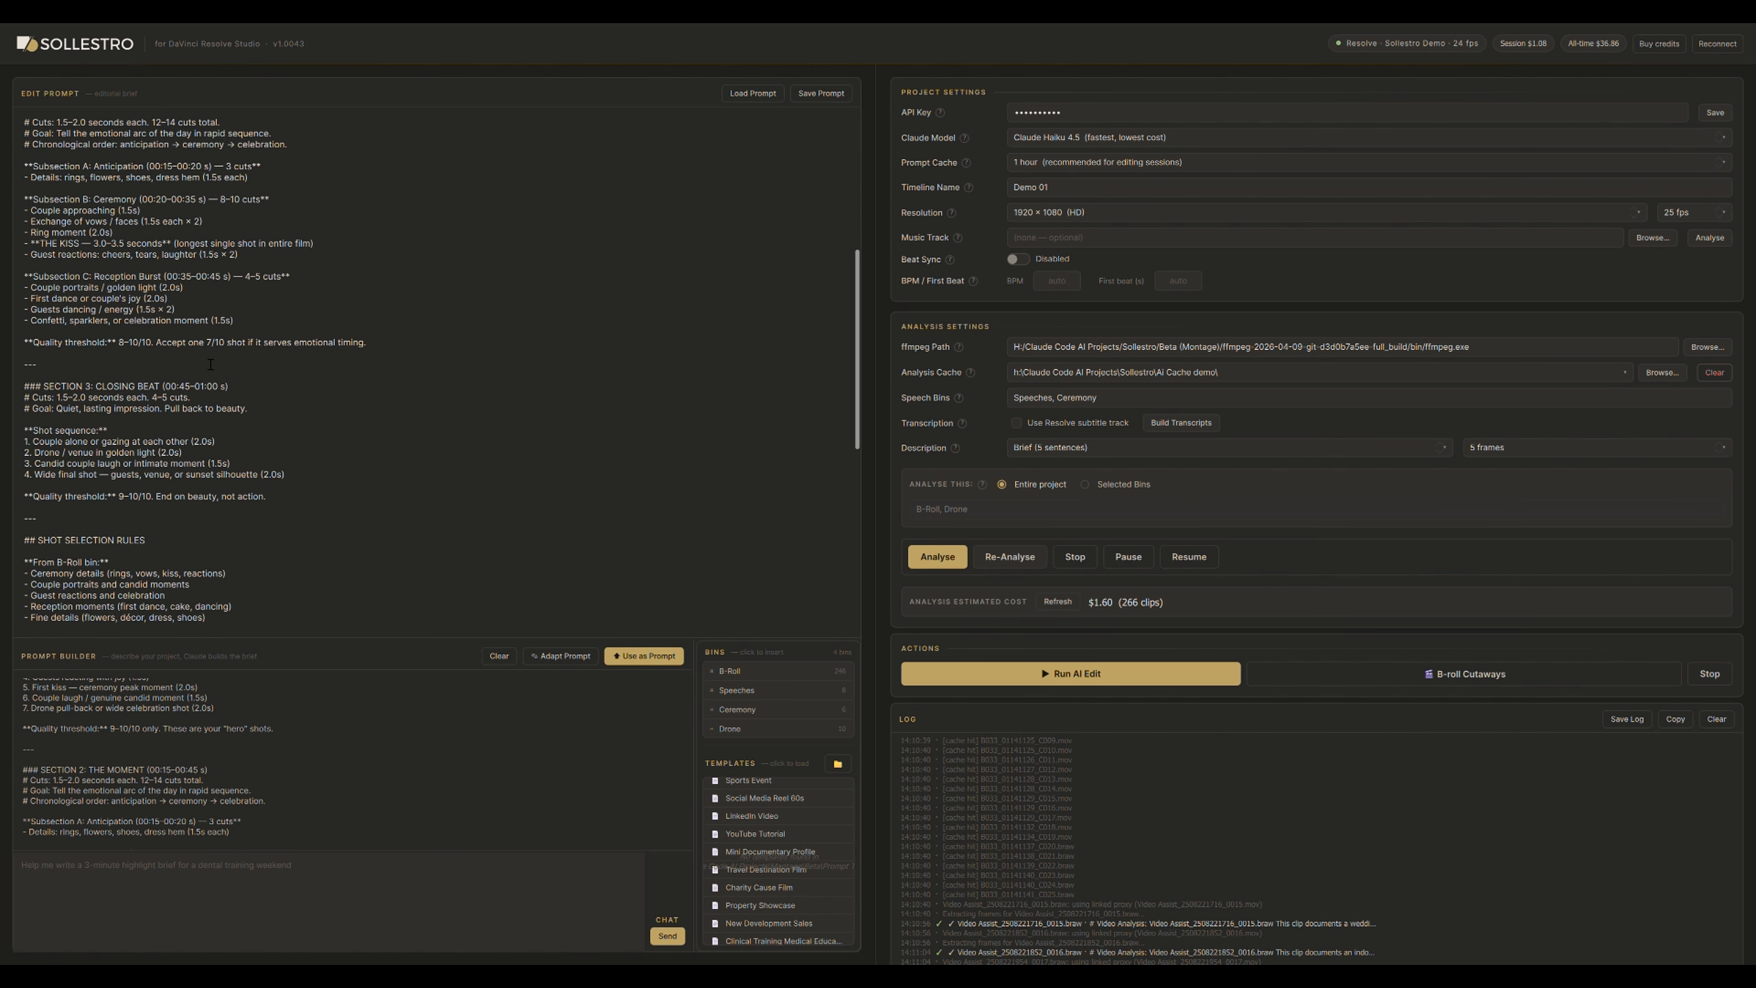
scroll(210, 364, down, 5)
scroll(397, 431, down, 3)
scroll(368, 428, up, 3)
scroll(368, 428, up, 8)
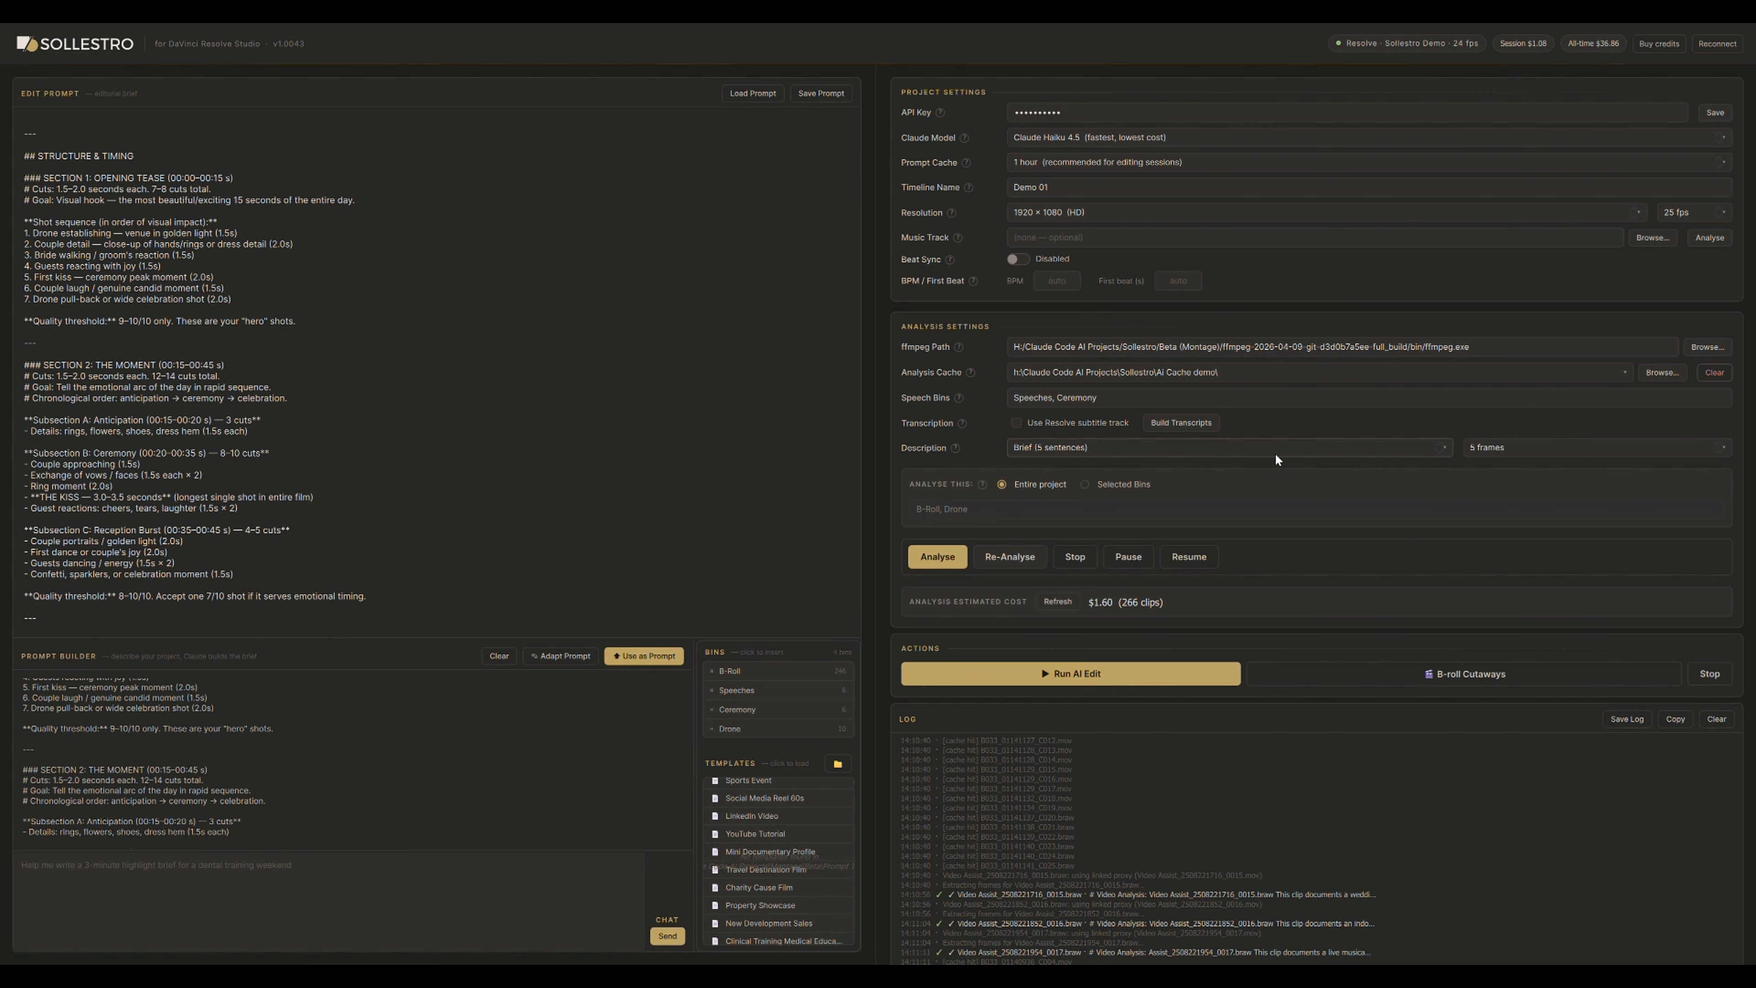
scroll(228, 476, down, 7)
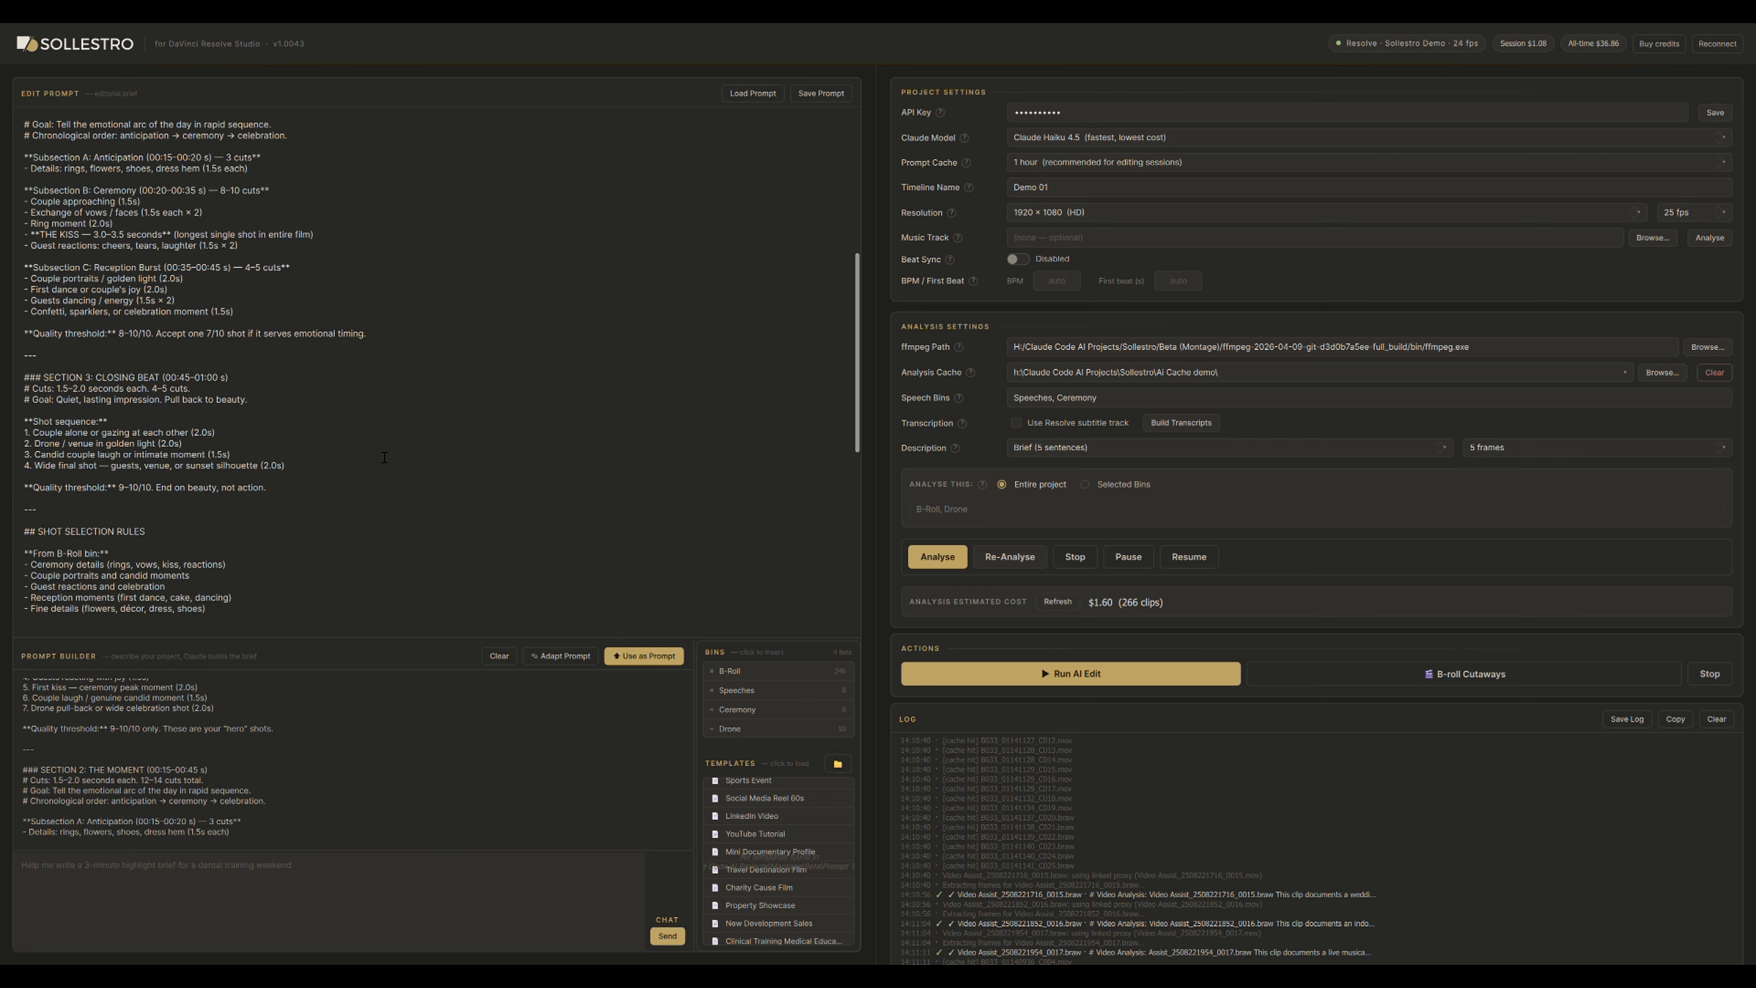
scroll(385, 457, up, 5)
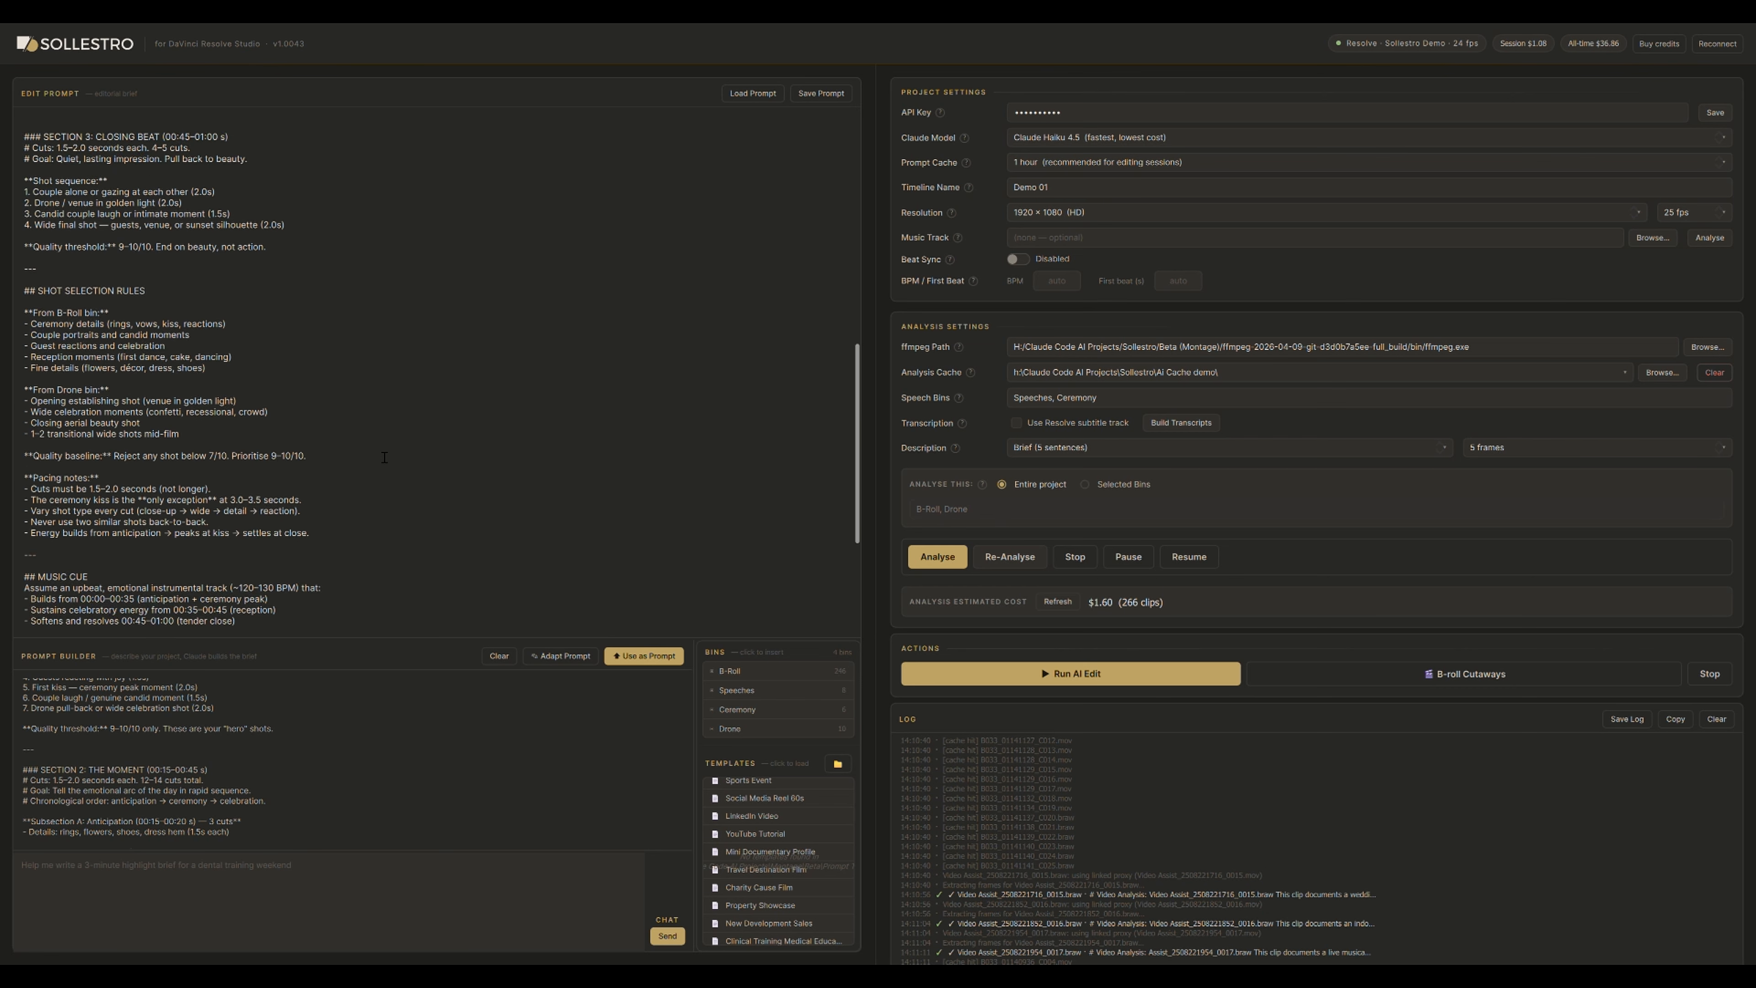
scroll(385, 457, up, 3)
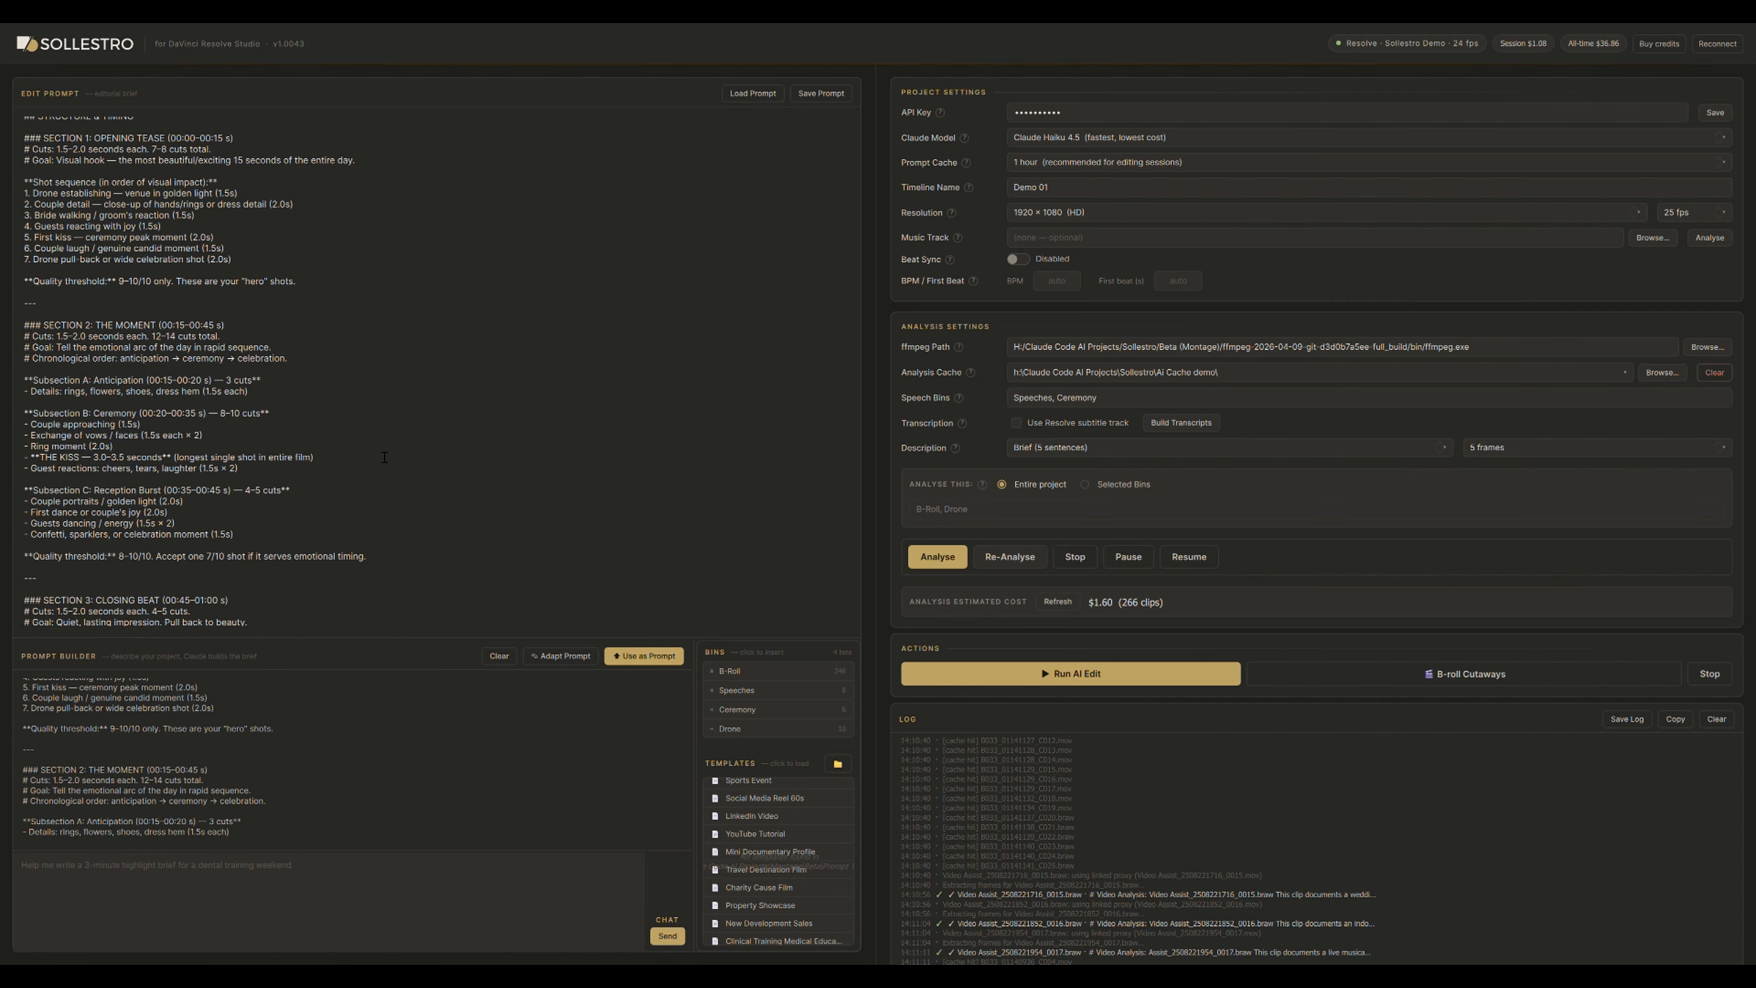
Check the edit prompt down to its final checklist, run the AI edit and review the timeline build log.
scroll(384, 457, down, 10)
scroll(1082, 544, down, 2)
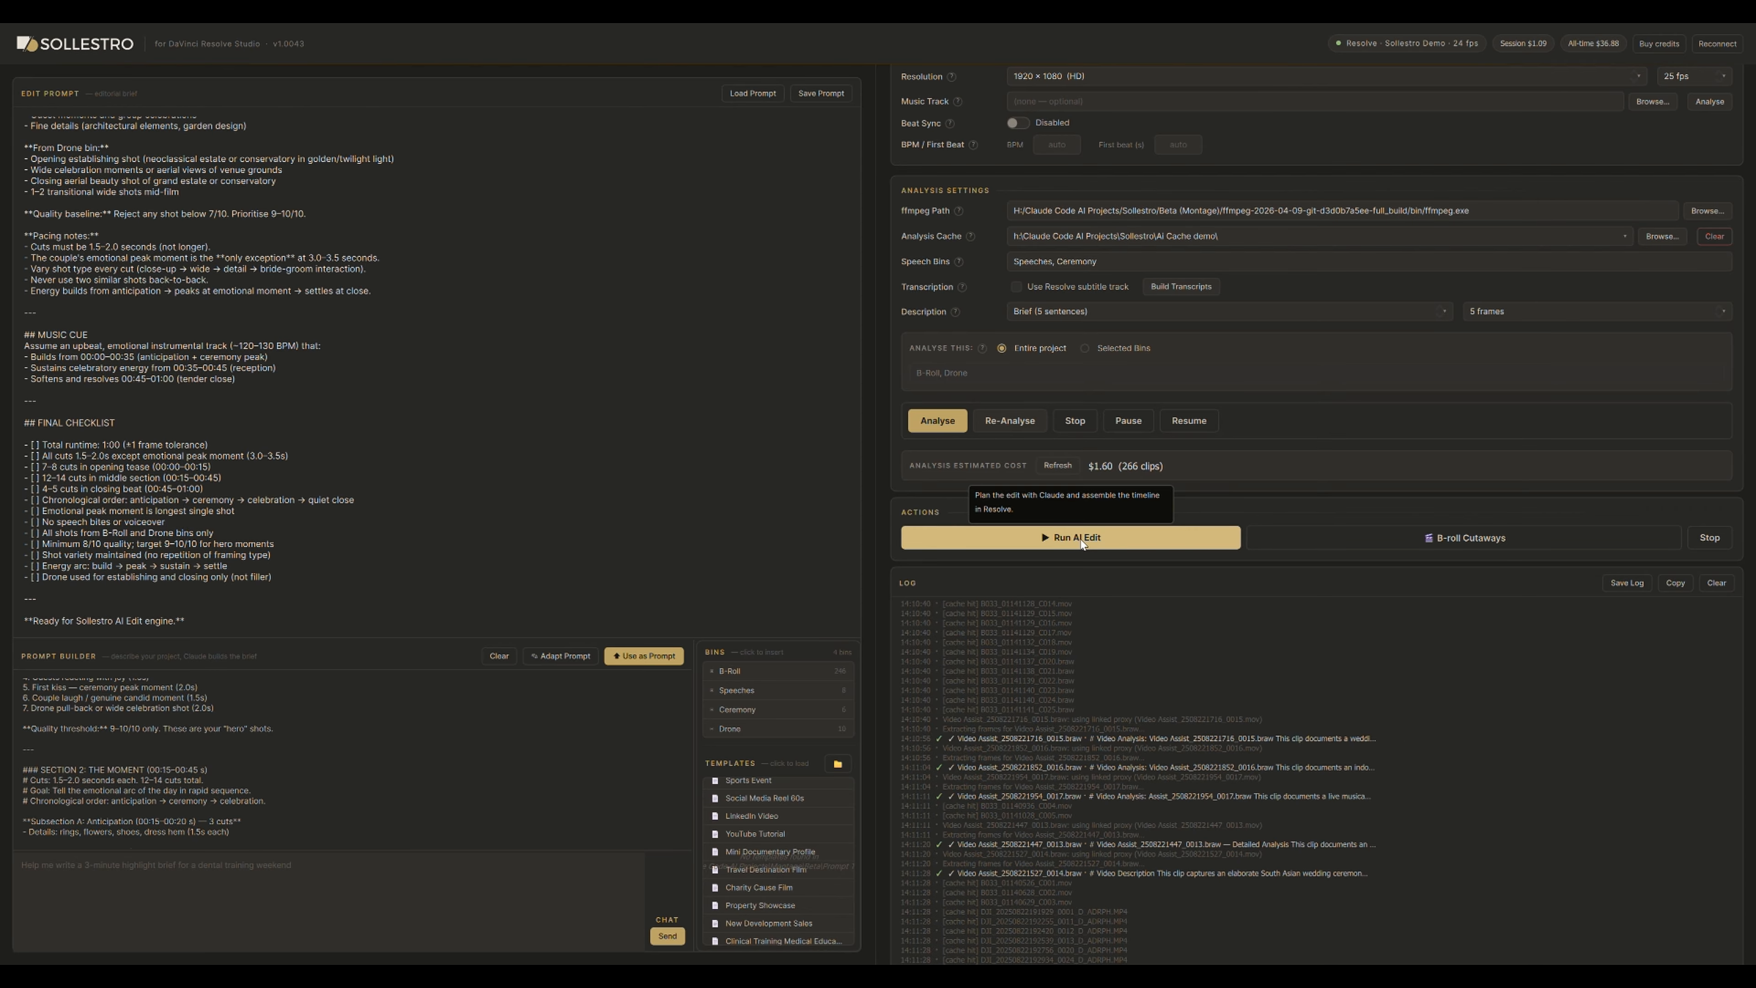
scroll(1300, 654, down, 2)
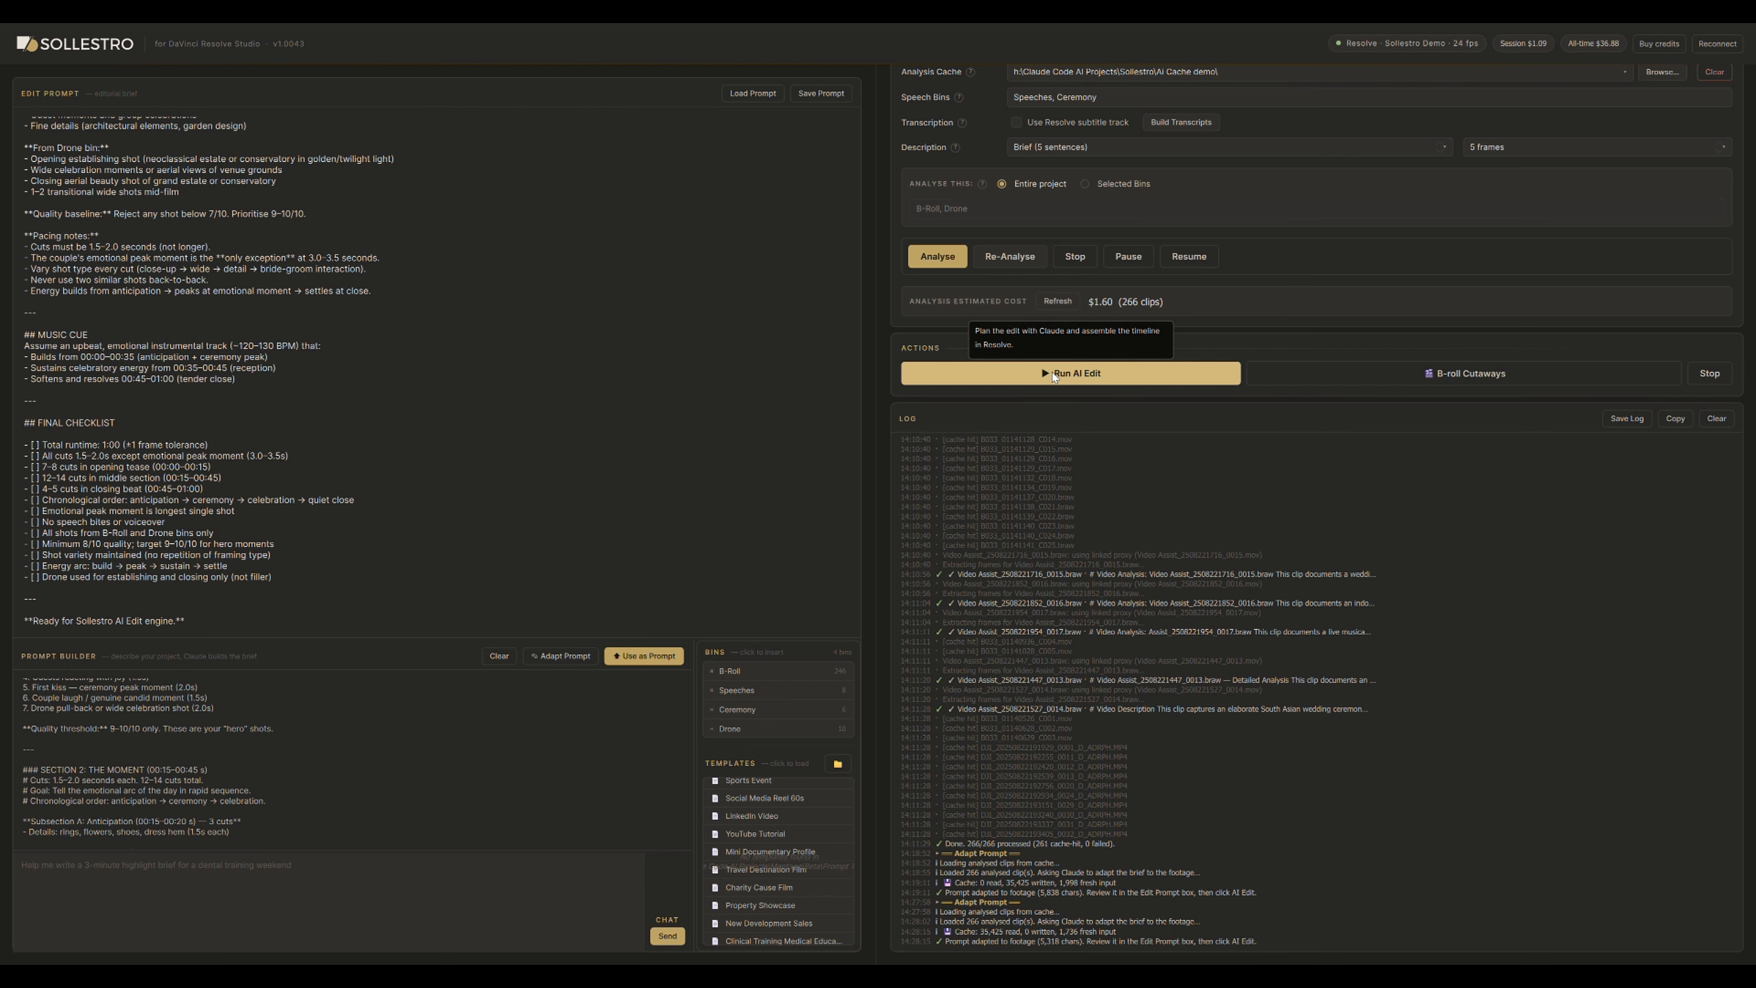
click(1073, 374)
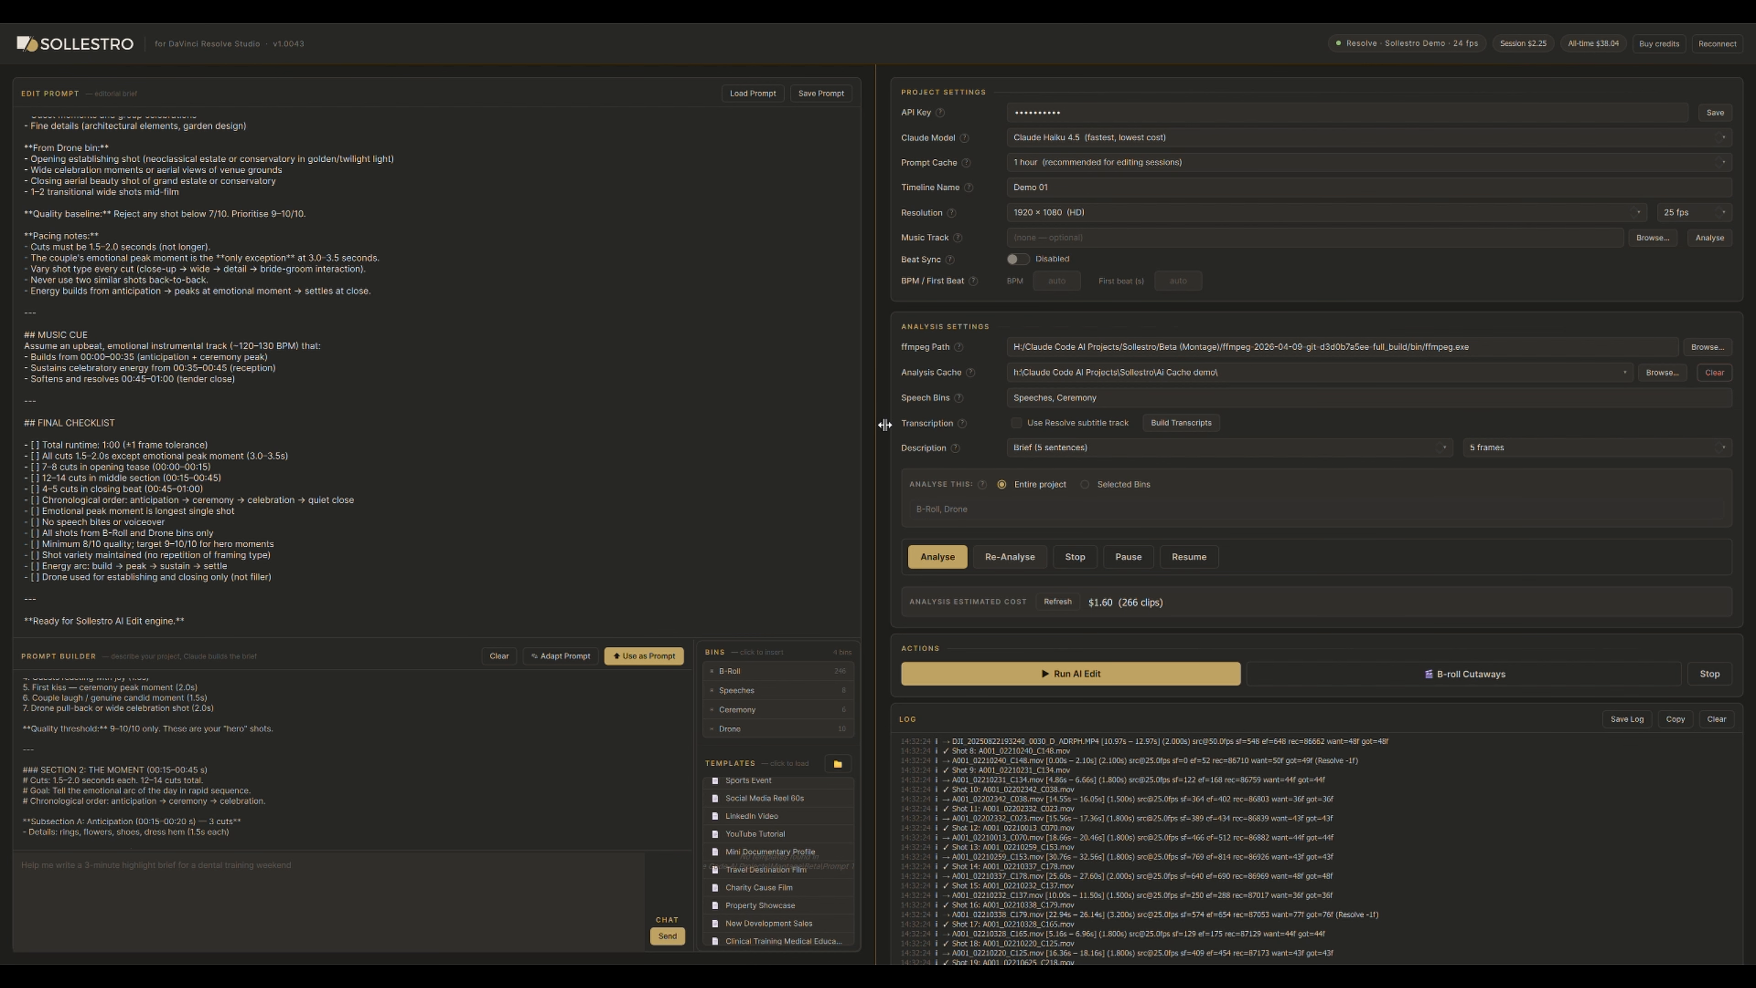
scroll(886, 446, down, 5)
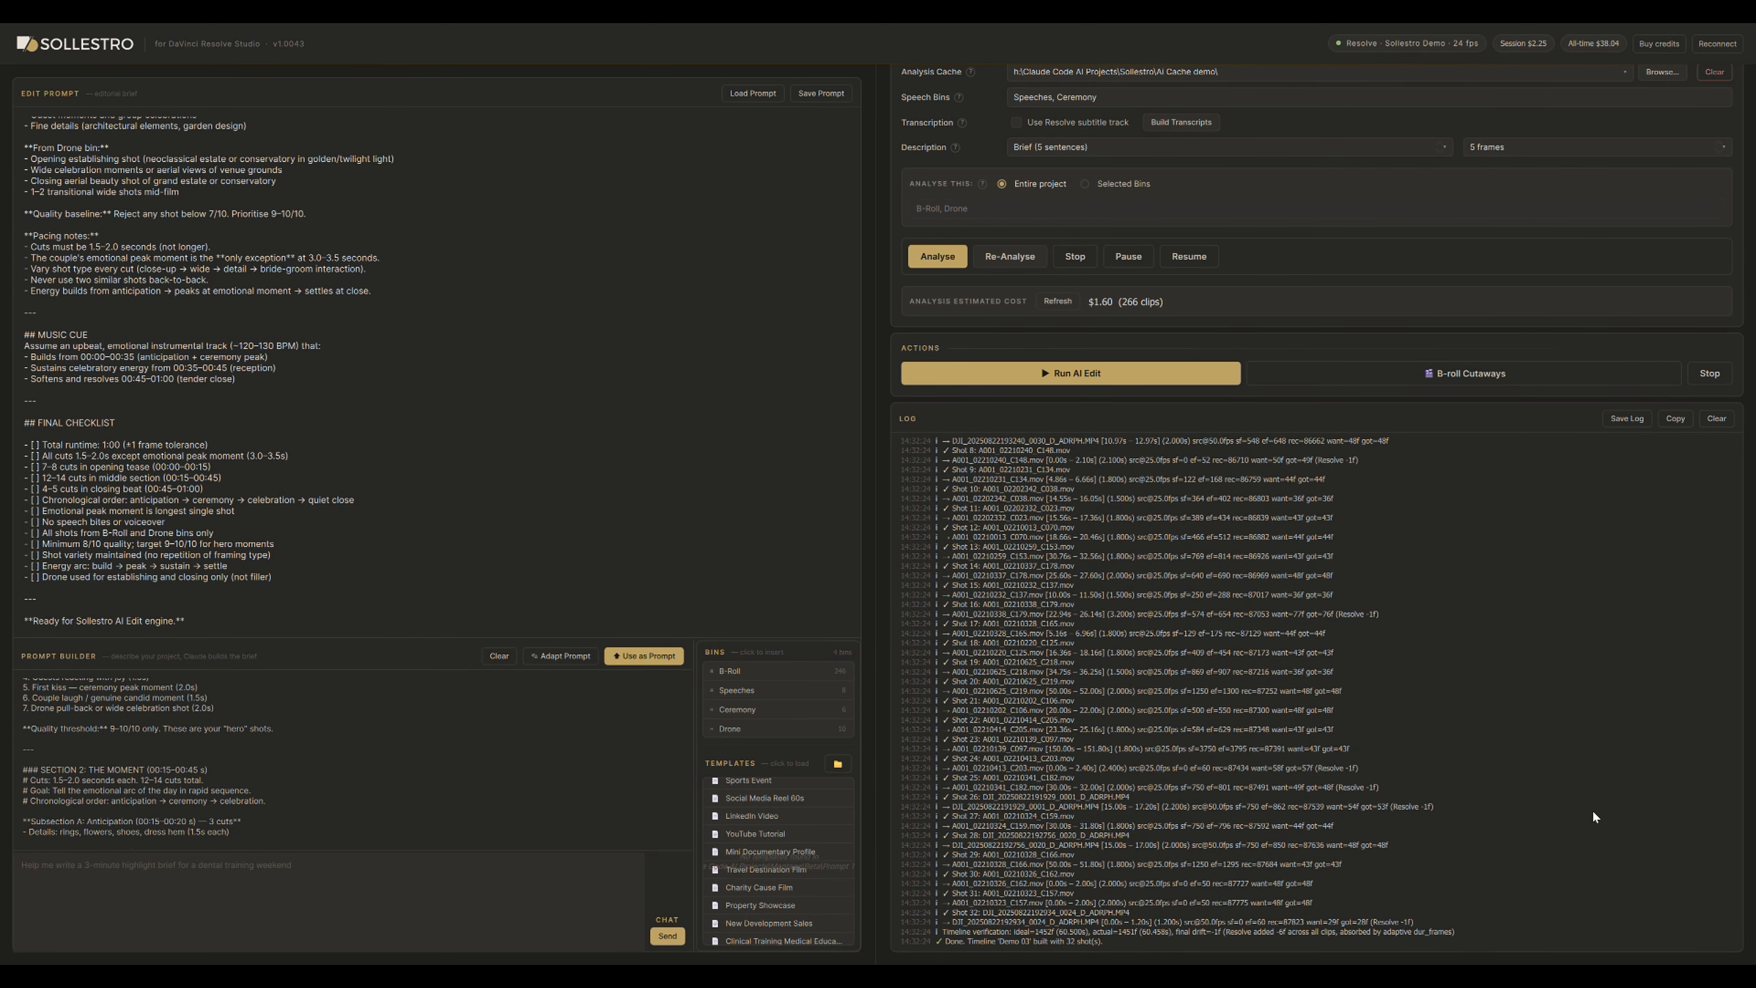
scroll(1435, 803, up, 5)
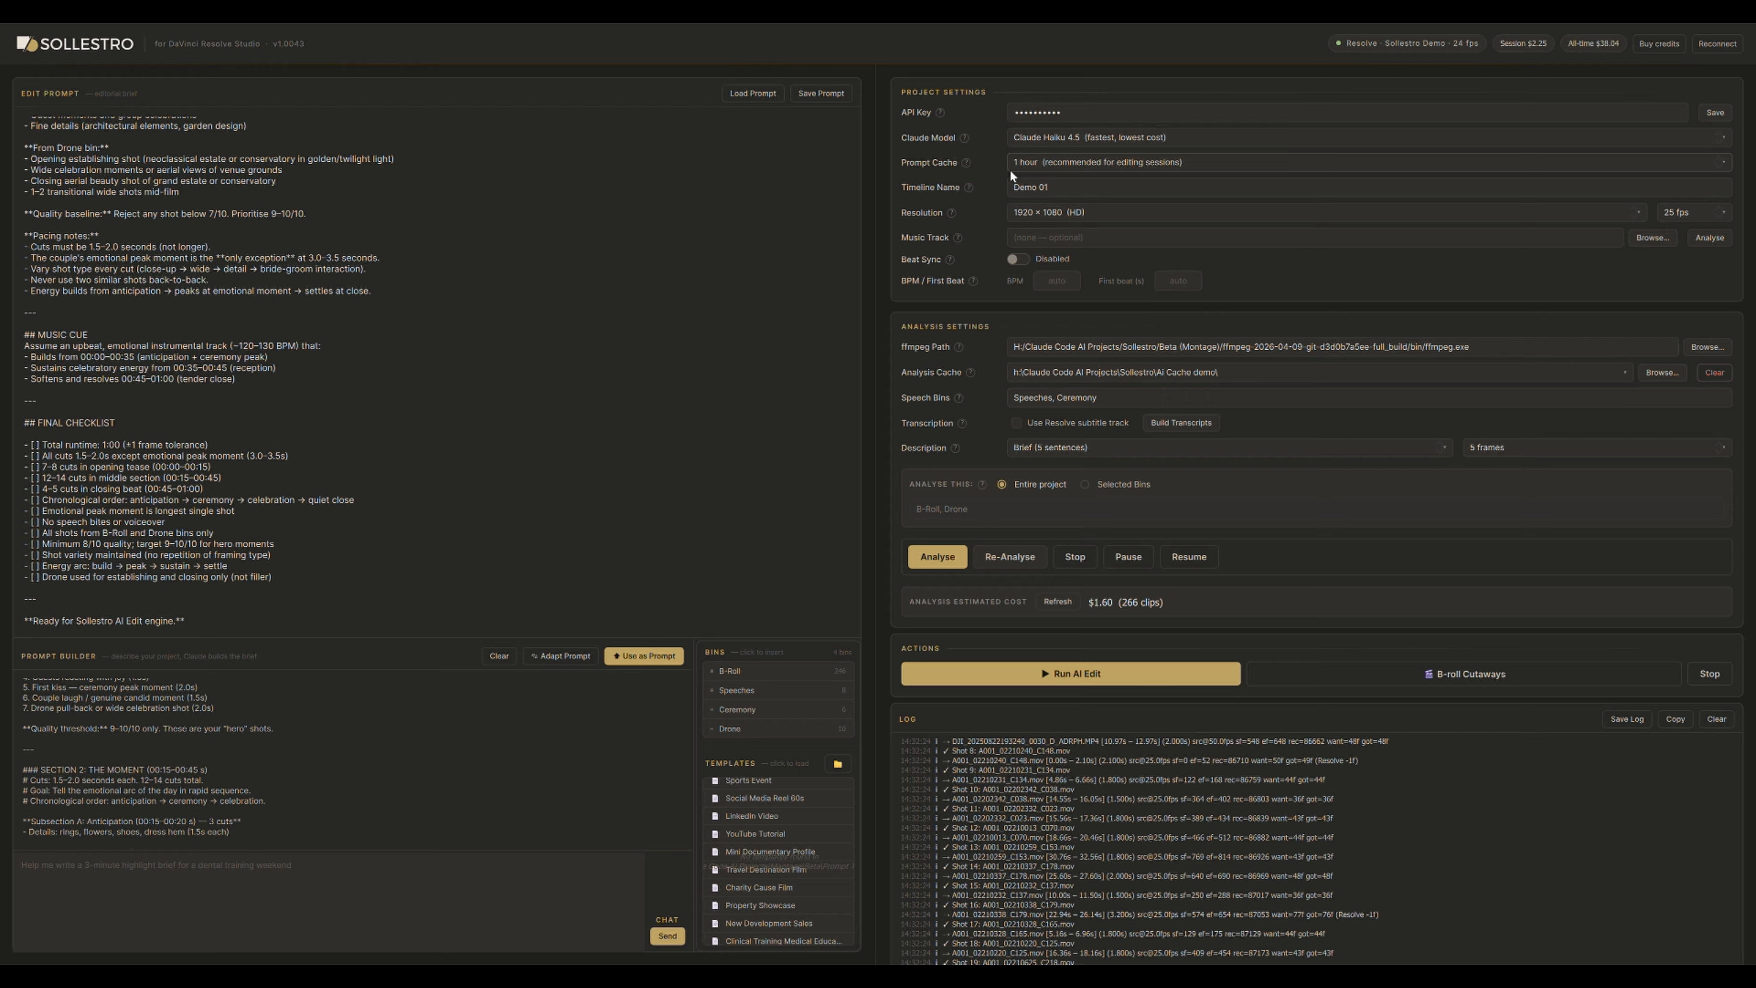
Examine the prompt cache duration options and read their help explanation.
click(1032, 162)
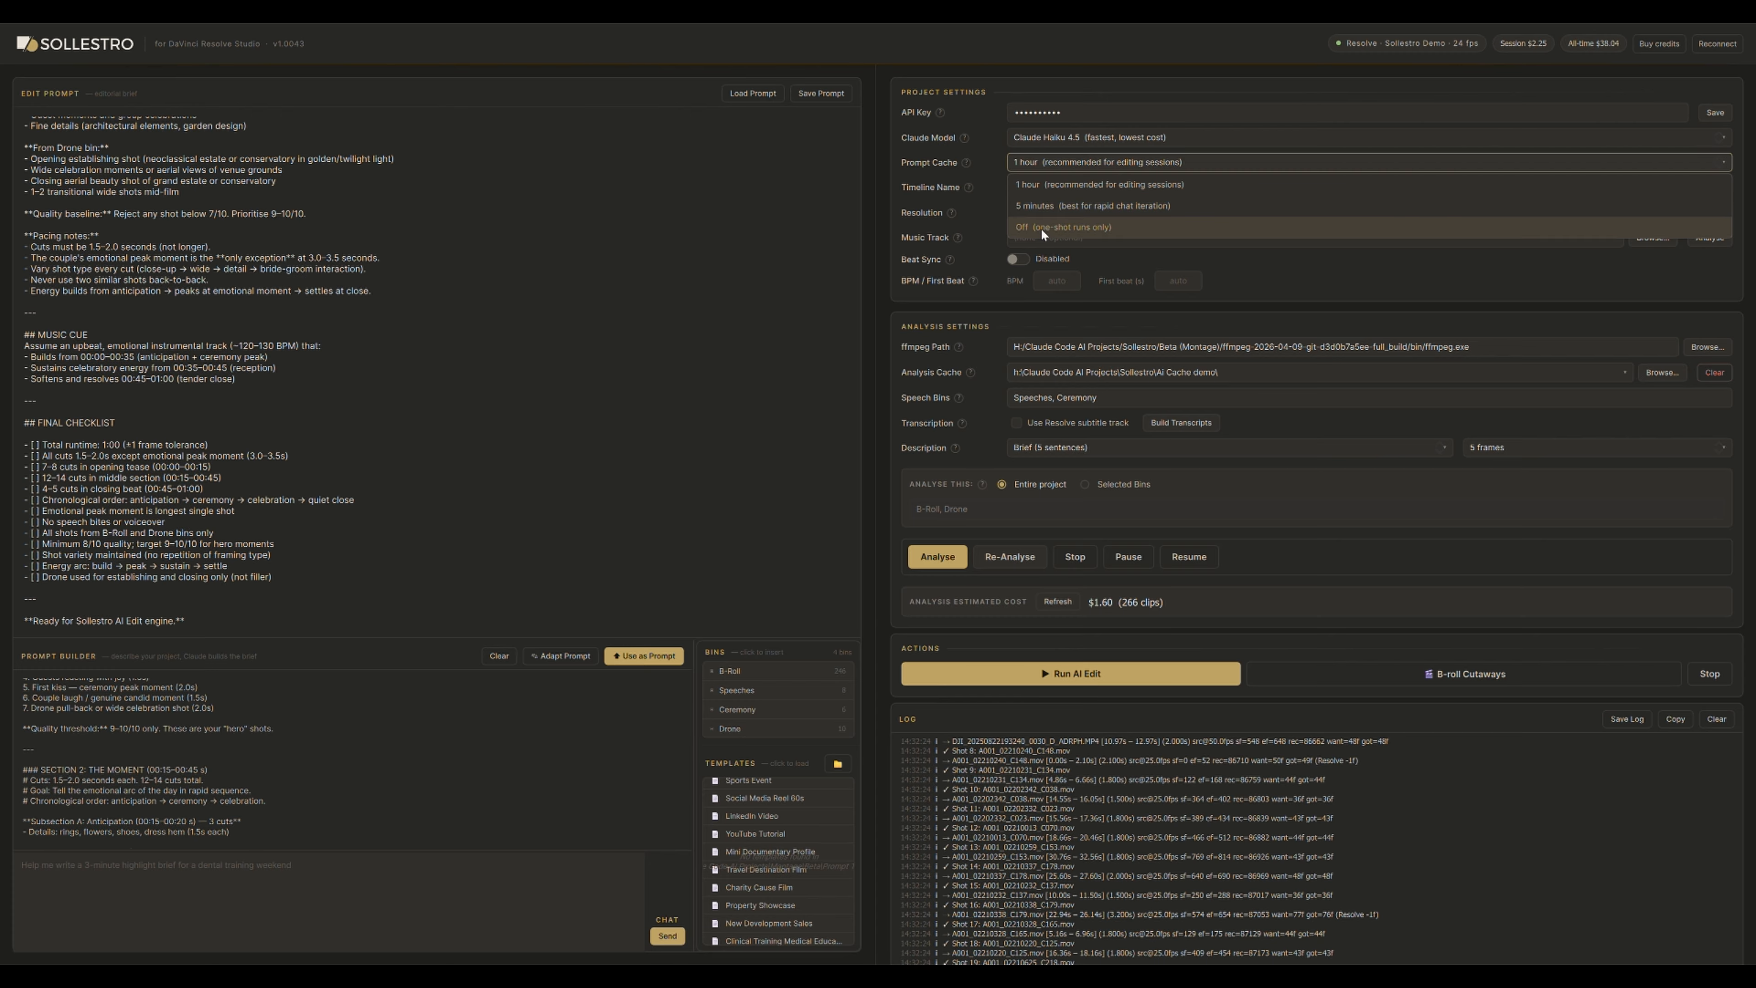
click(990, 157)
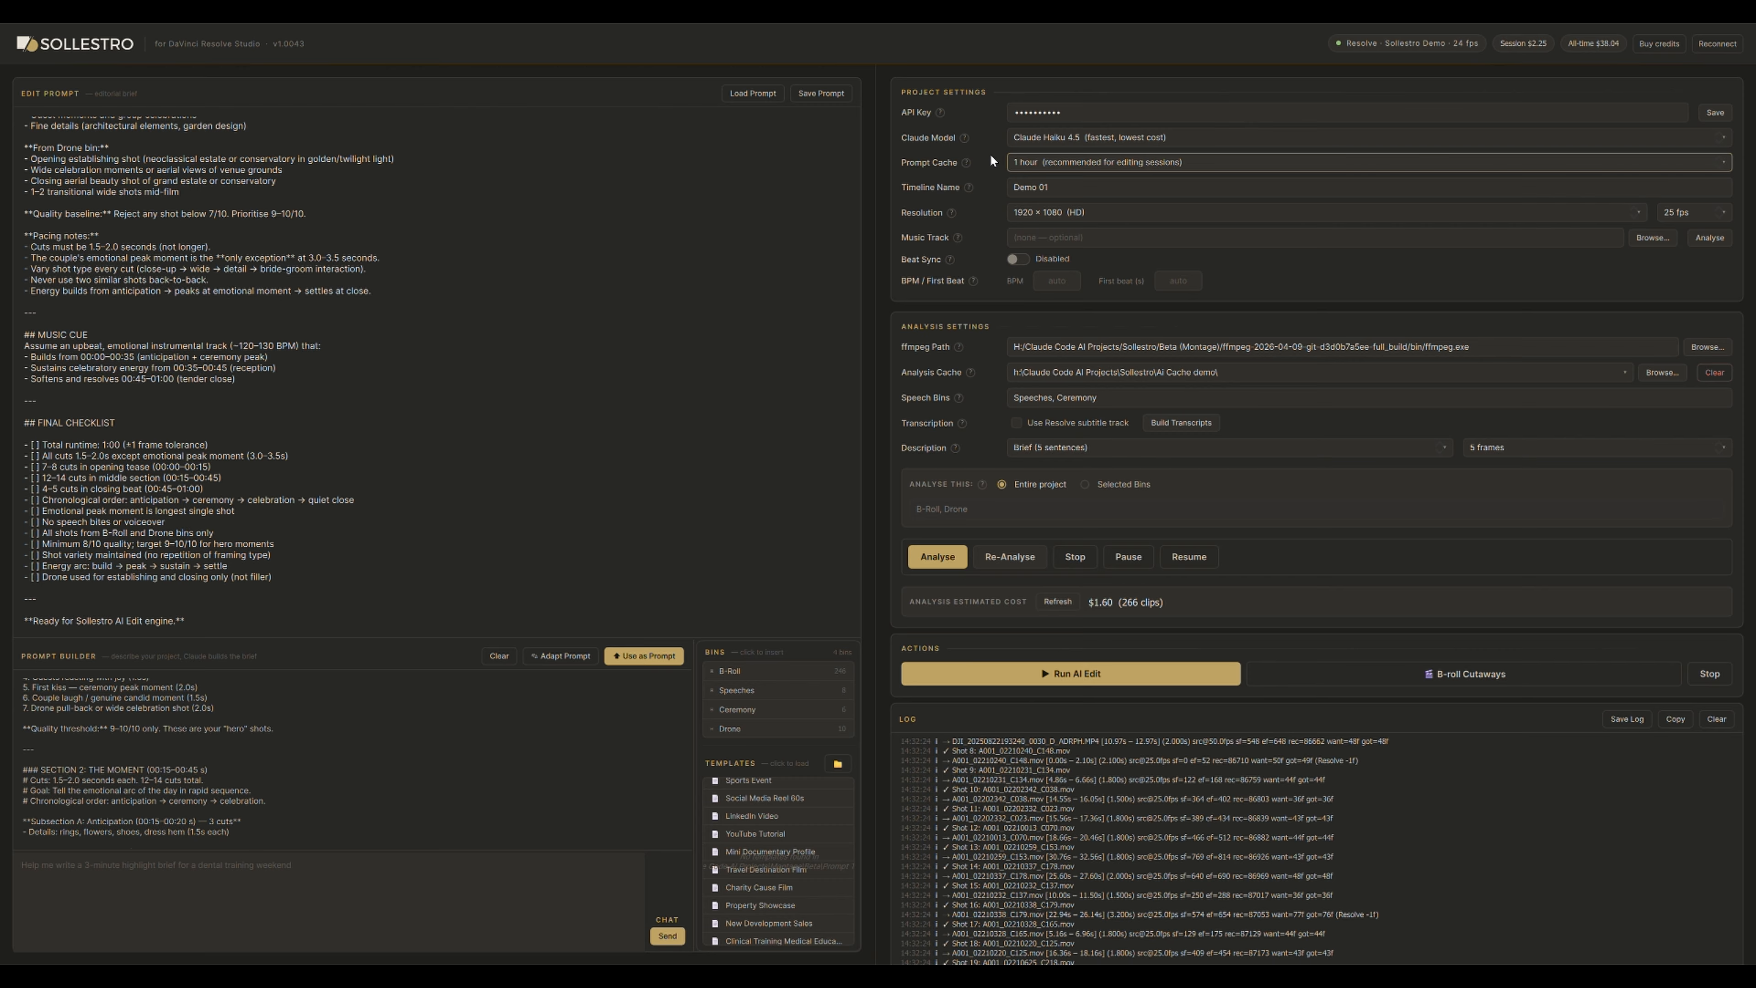
mouse_move(966, 163)
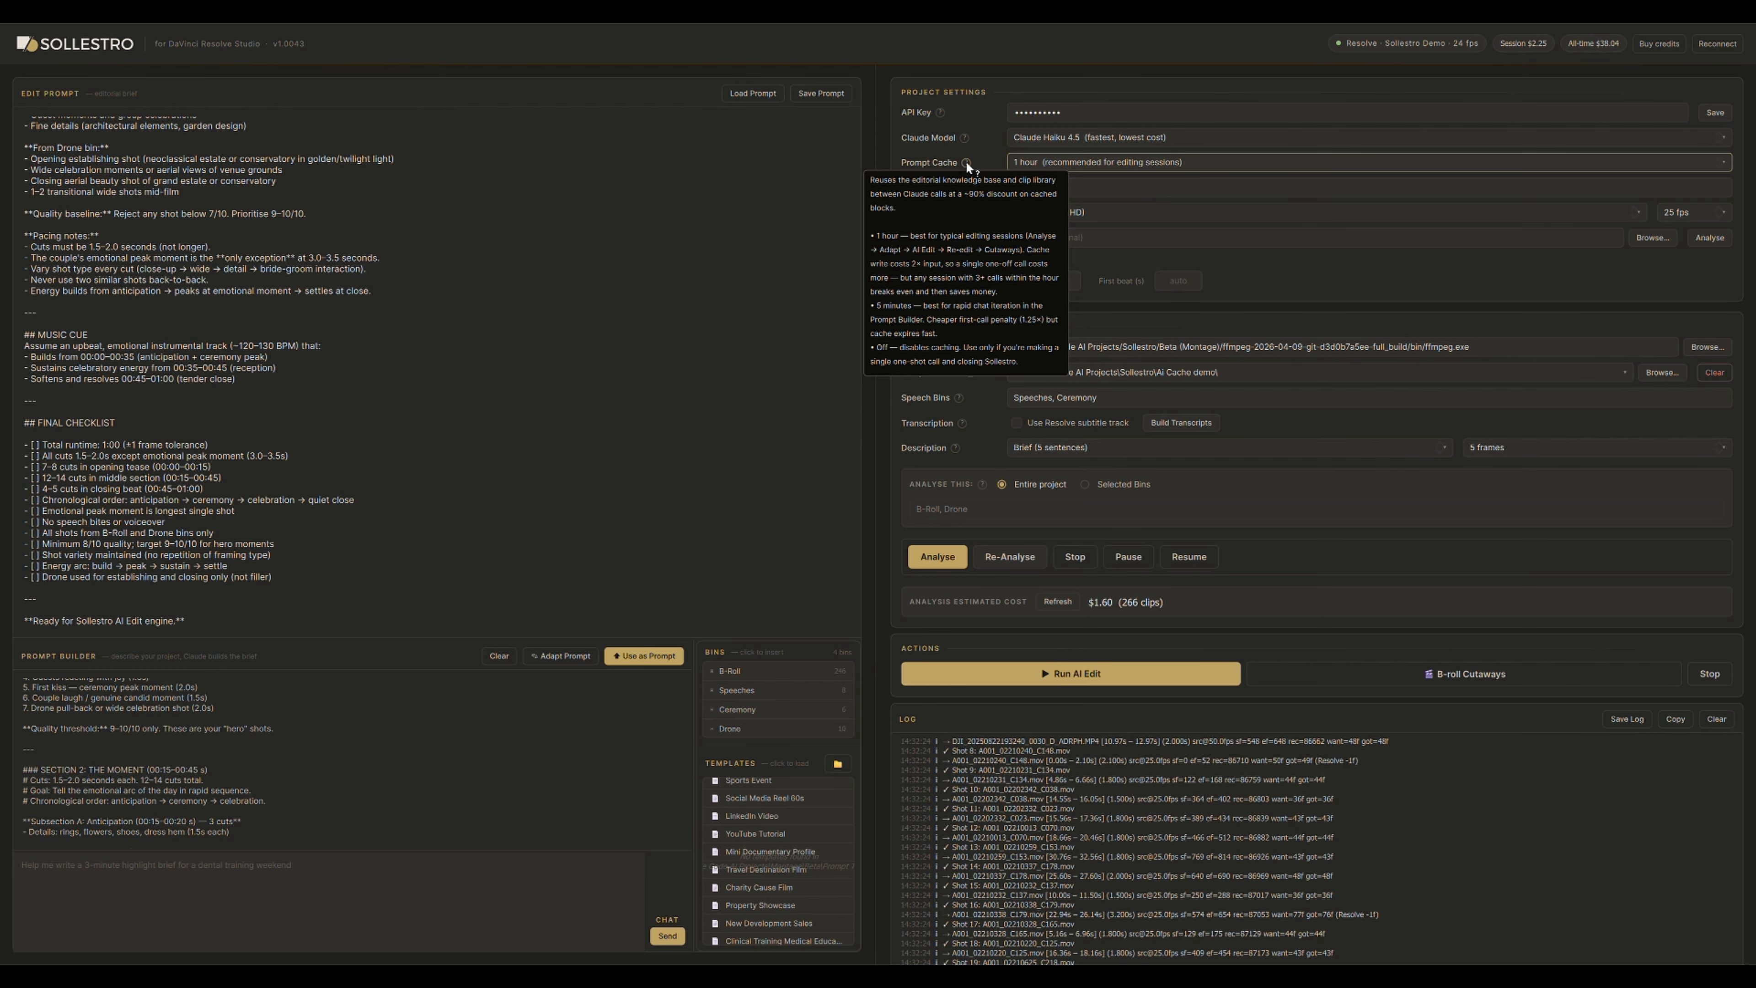
click(1024, 158)
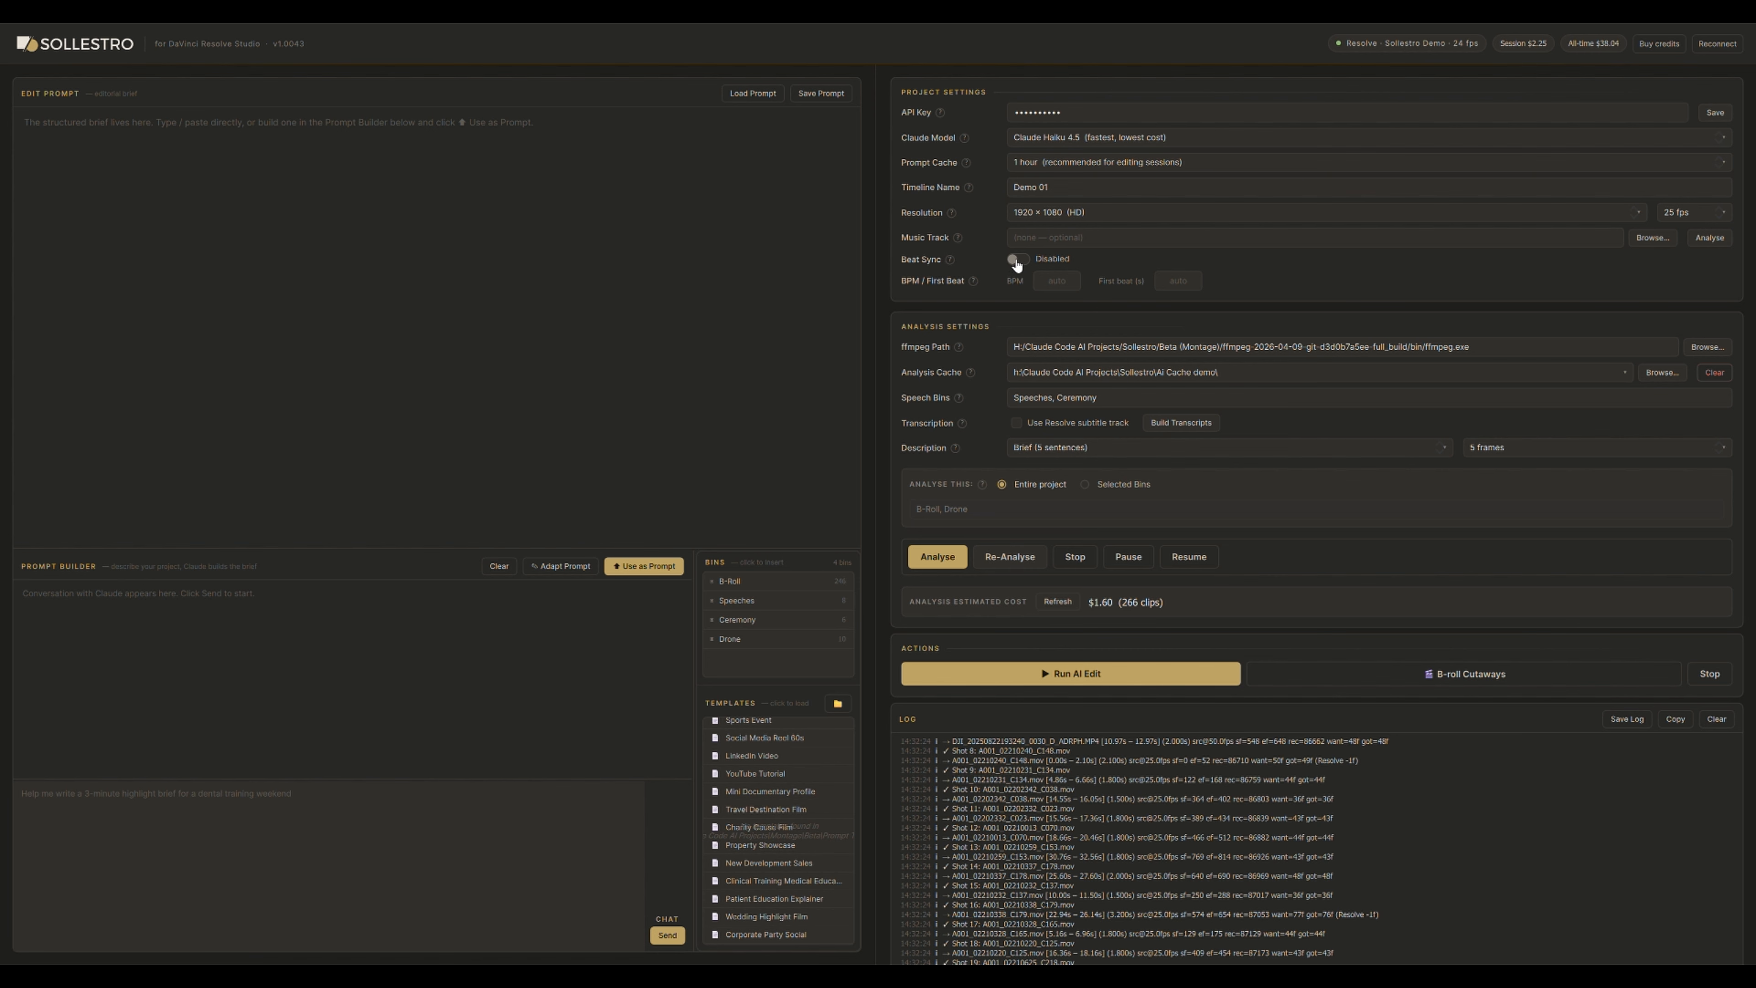
Enable Beat Sync with cuts every 2 beats, load Simple Miracle - RA.wav as the music track and analyse its BPM and first beat.
click(1018, 260)
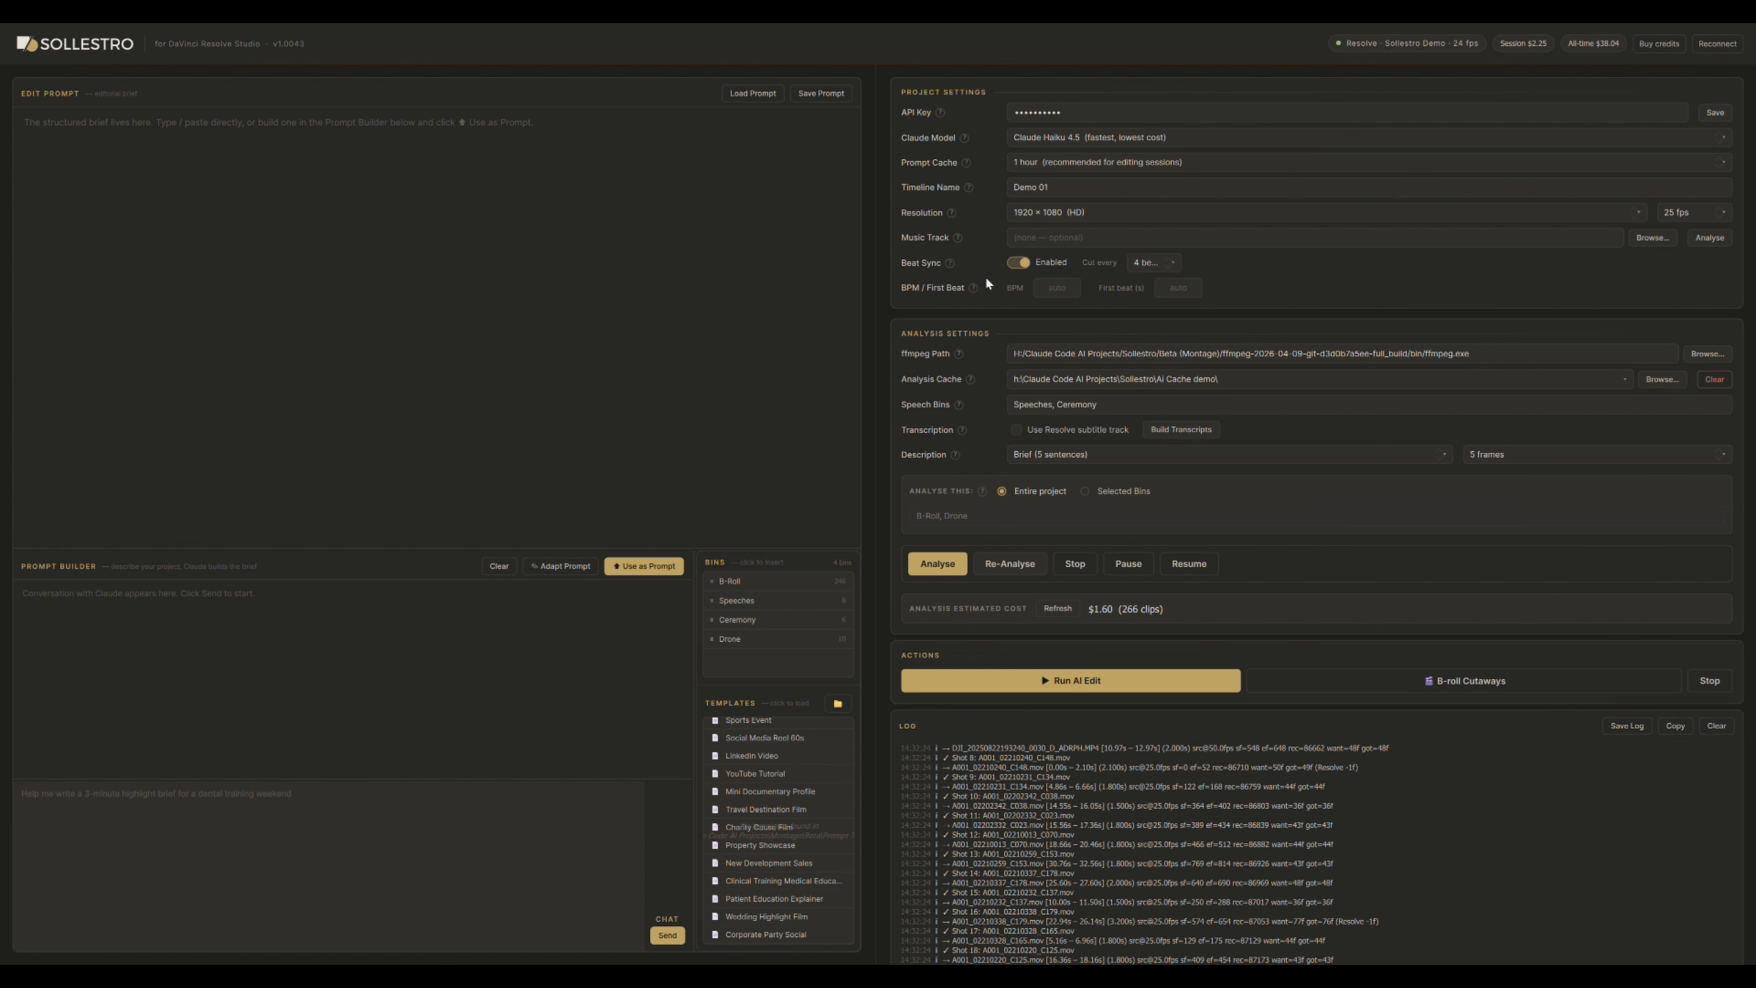
click(1159, 263)
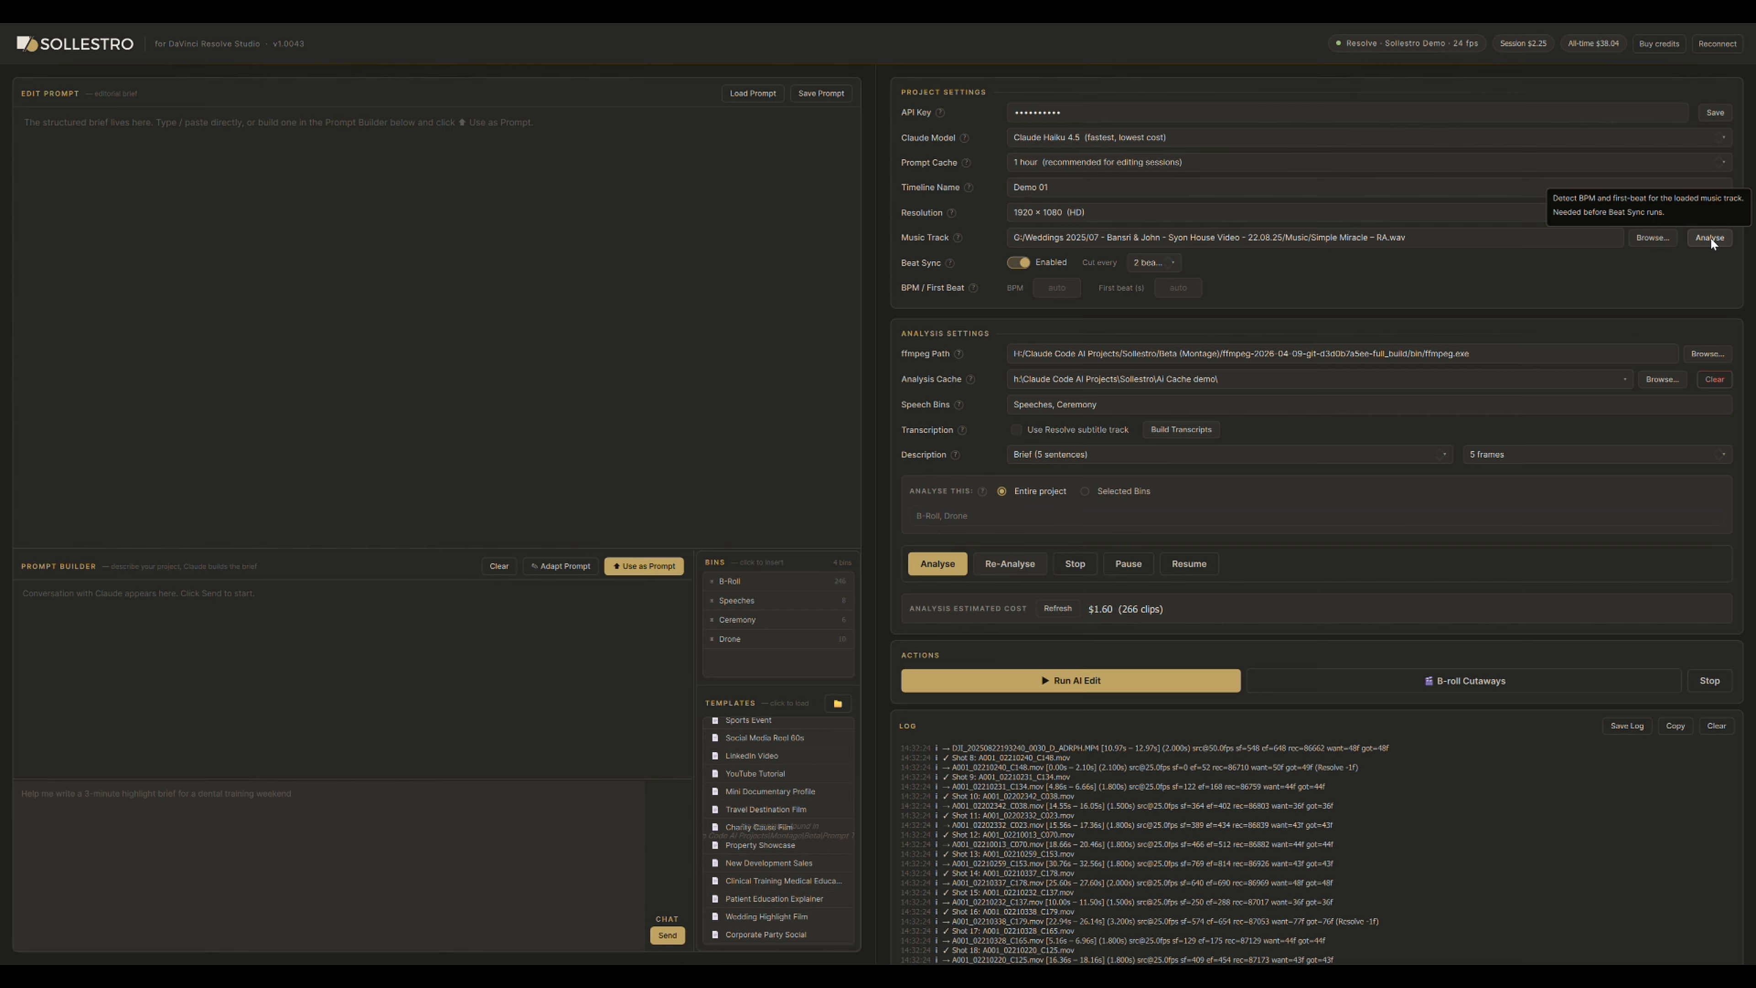
scroll(1160, 797, down, 5)
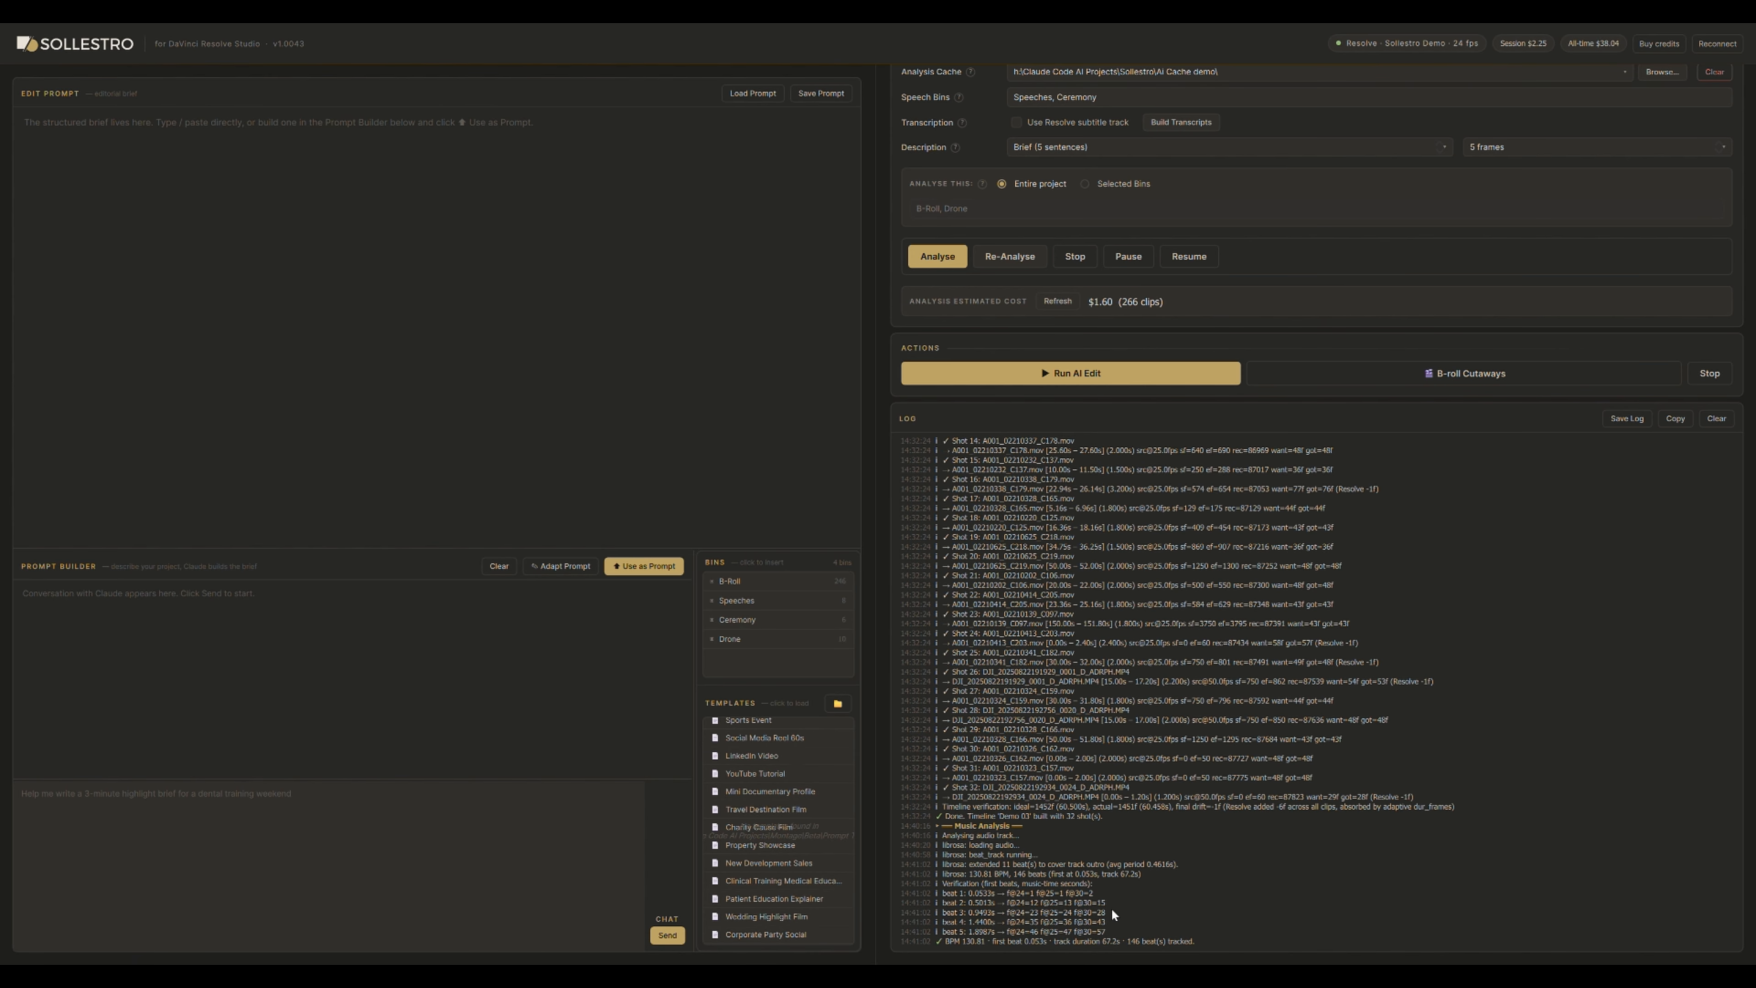
scroll(1189, 906, up, 5)
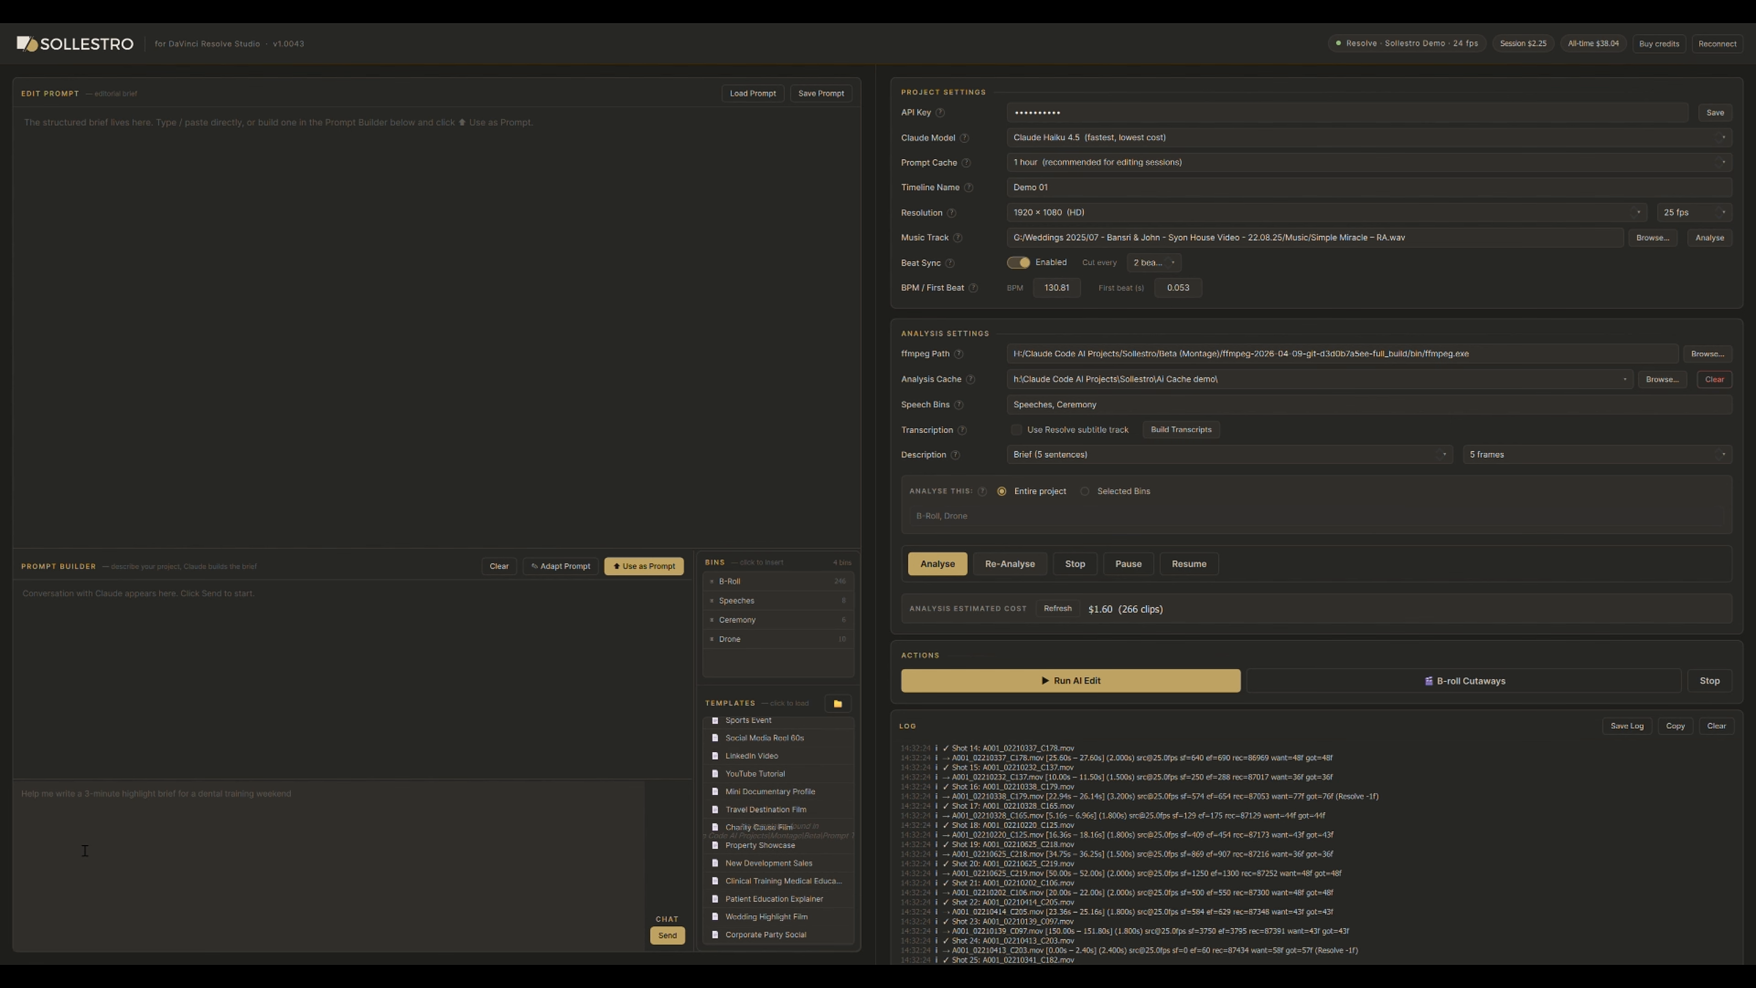
Ask Claude for a romantic, roughly 1 minute wedding highlights edit matching the music's length, using exciting shots, starting with drone shots and ending with venue shots.
text(edi)
key(BackSpace)
text(dit a roughly 1 minute long highlights wedding video, make sure it matches the length of the music track. use the)
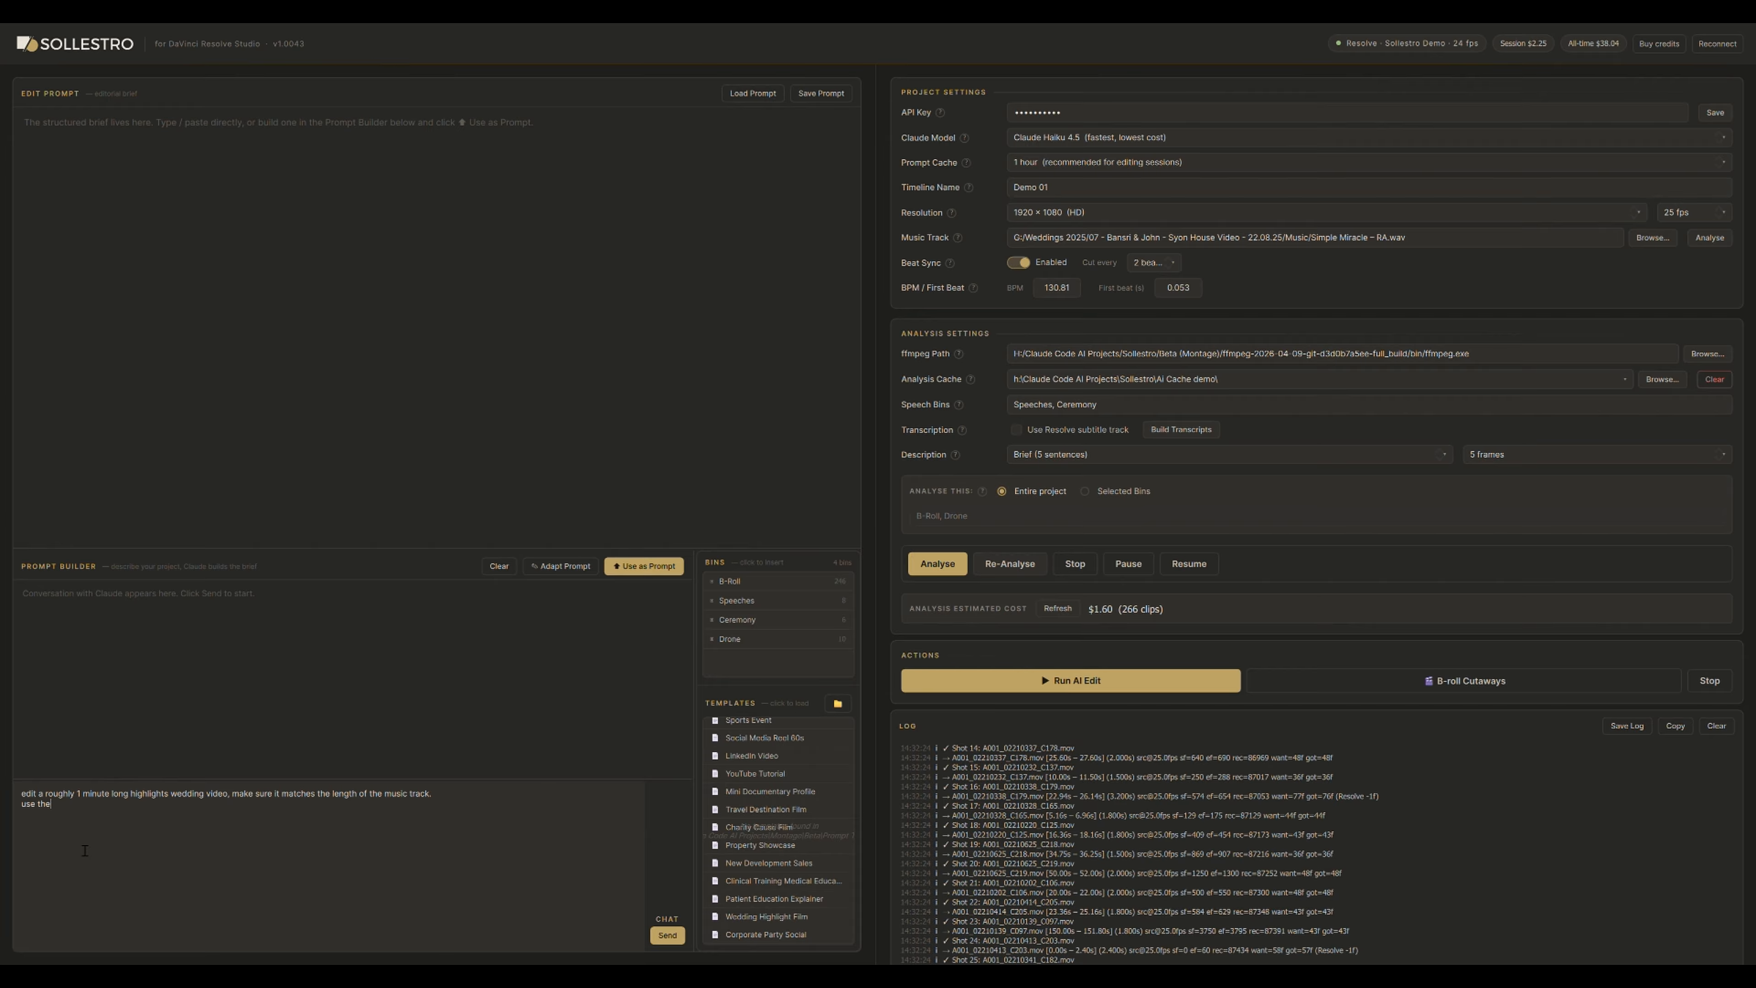
text( most exciting shots. Starte drone shots and end with venue shots. Make it as roman)
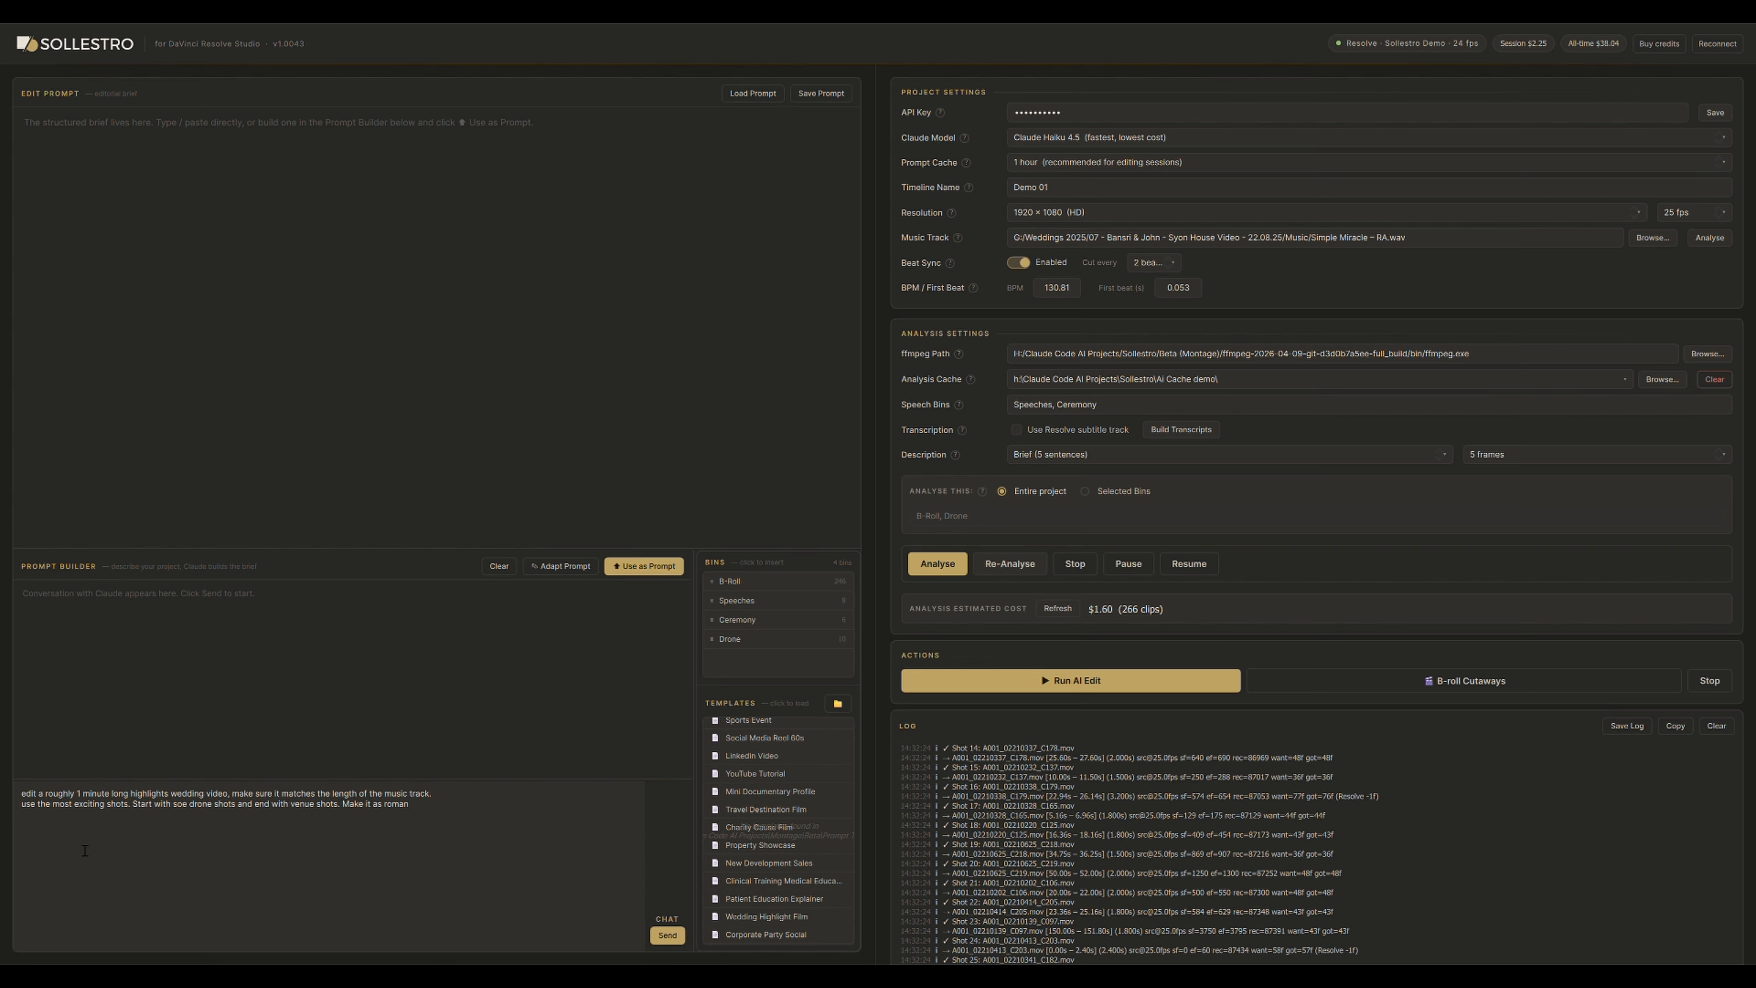
text(tic as possoble.)
click(667, 935)
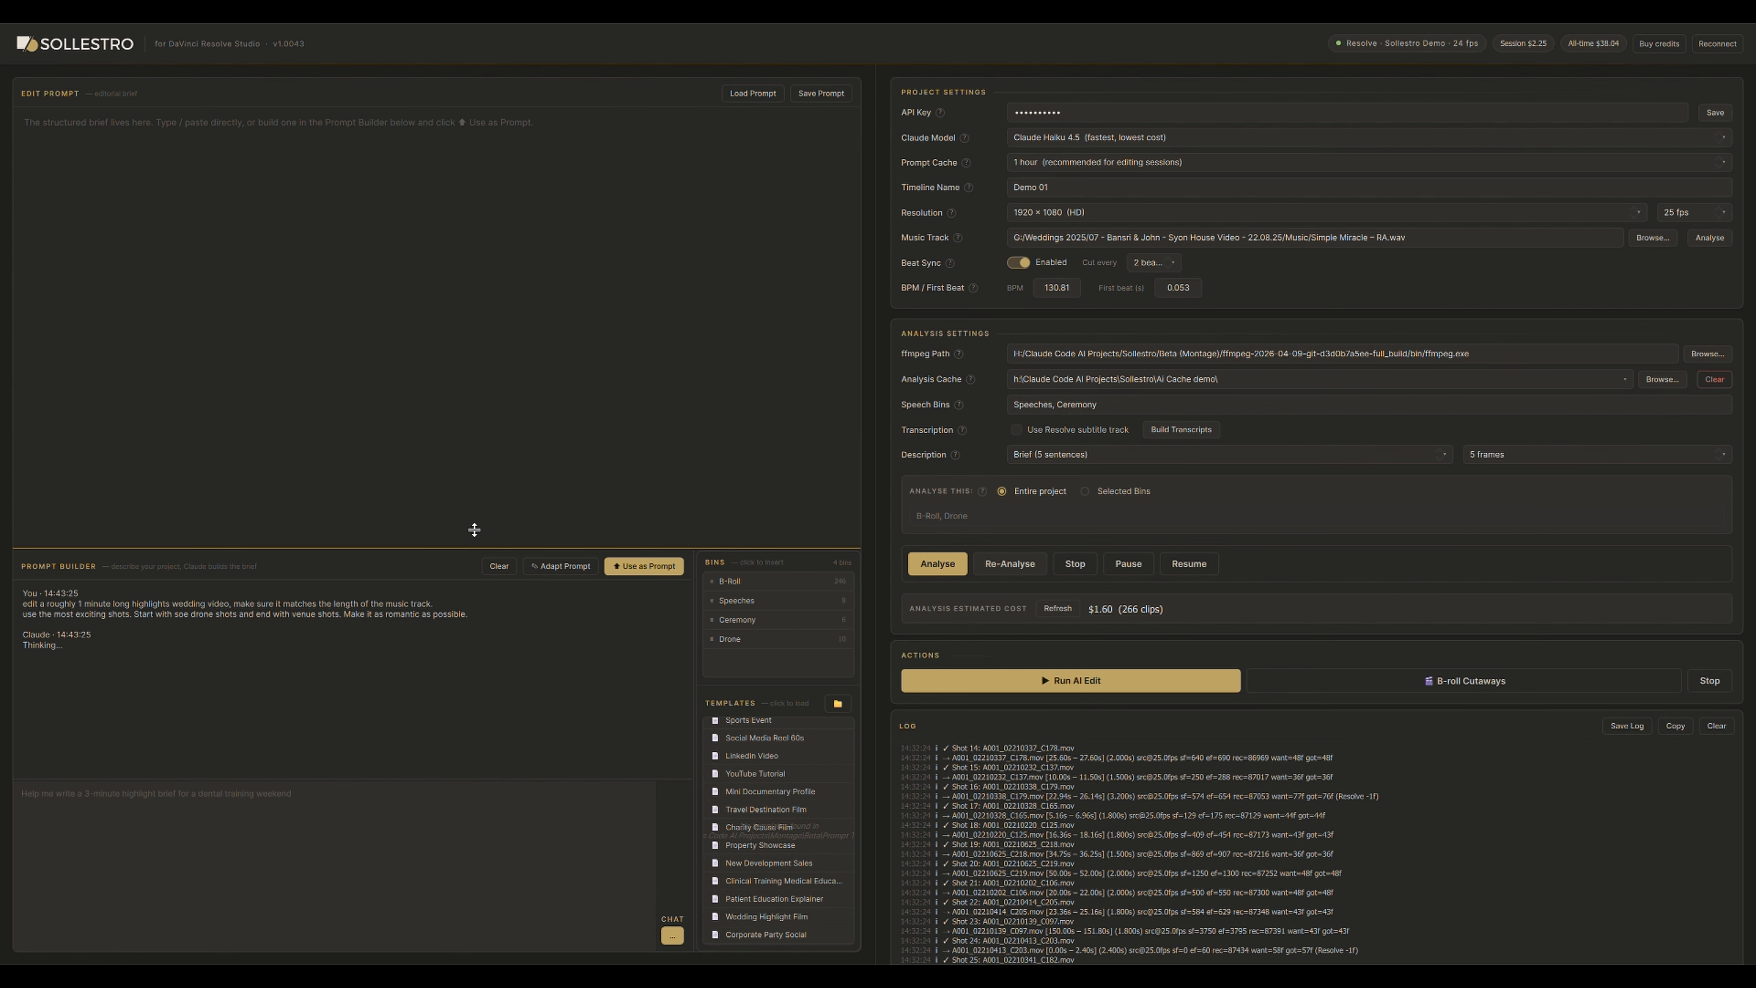
Enlarge the prompt builder conversation and read Claude's questions on music length, footage, romantic tone, drone and venue shots, and pacing.
drag(470, 548, 462, 408)
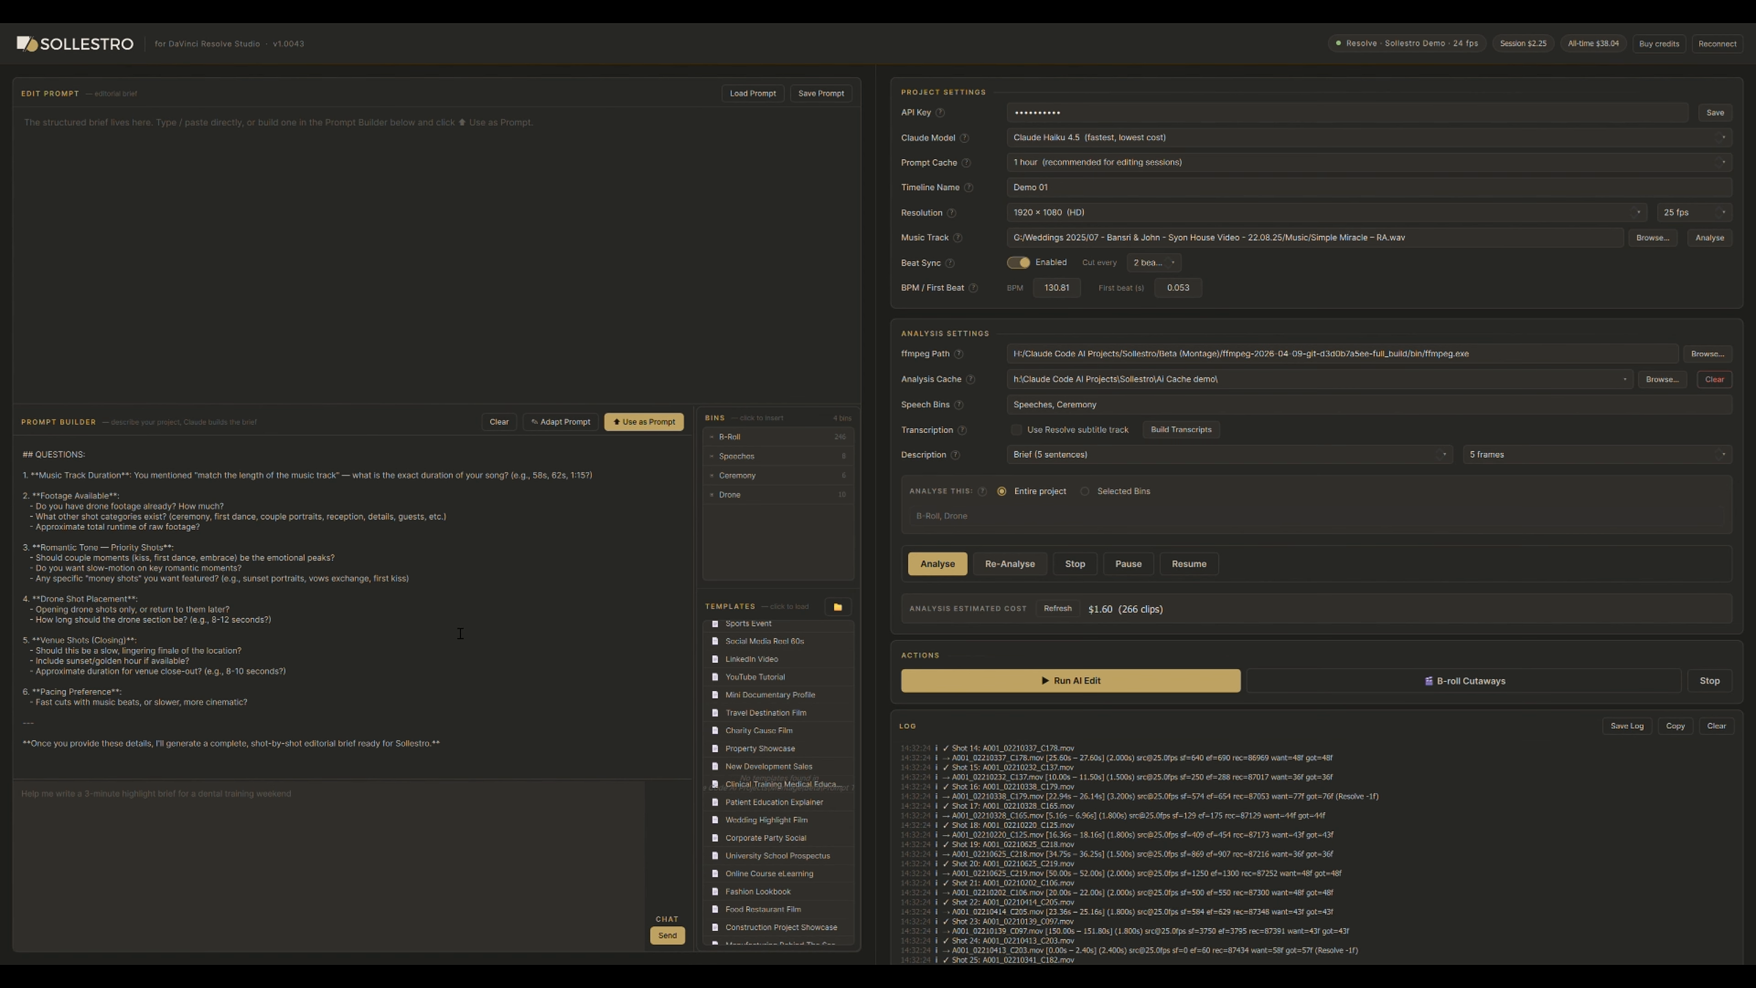
scroll(459, 633, up, 3)
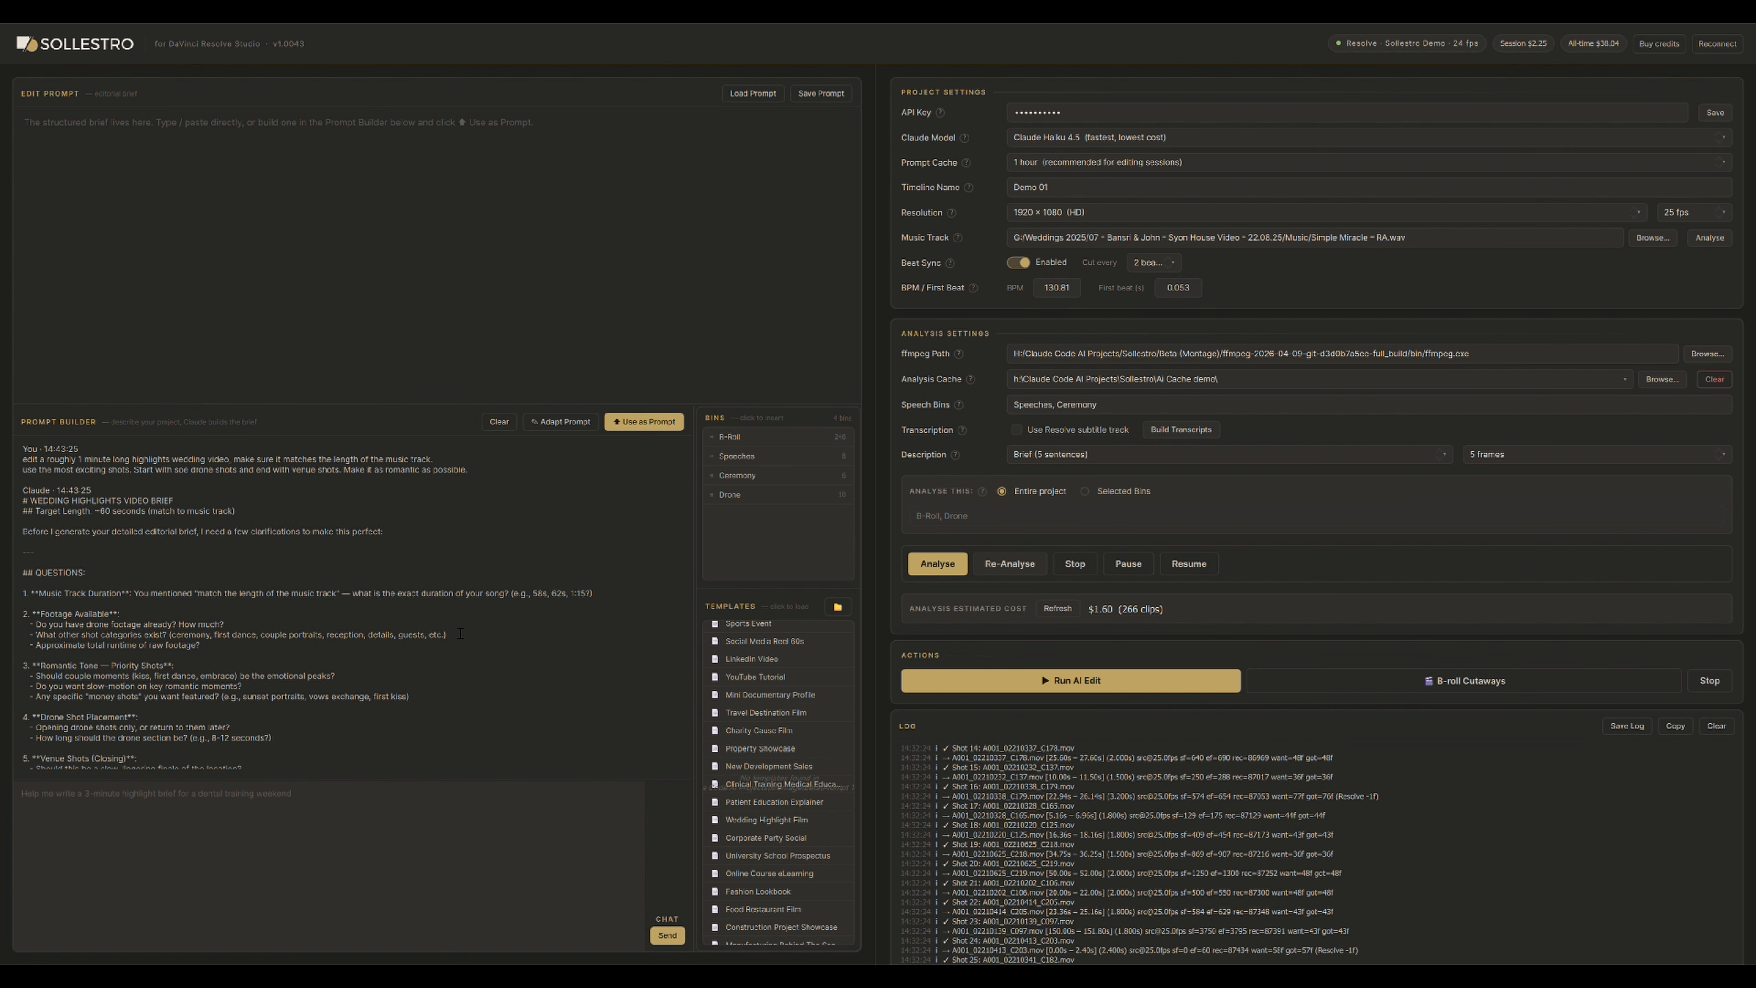
scroll(459, 633, down, 3)
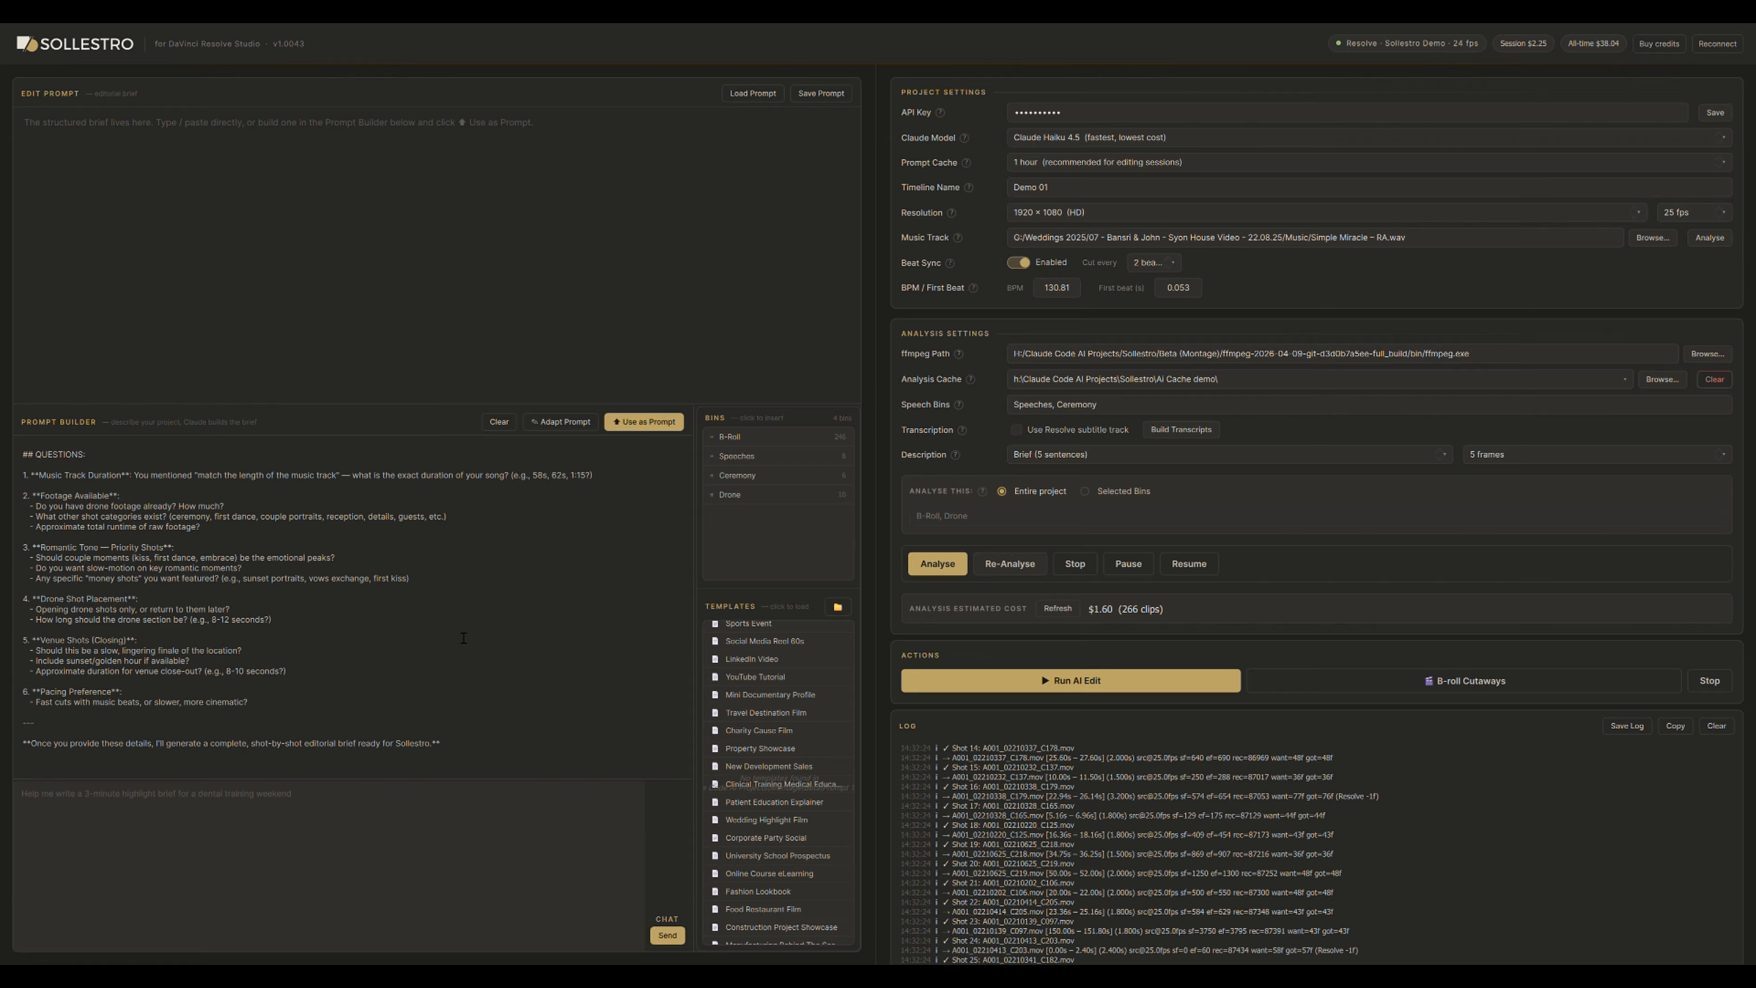
Answer Claude's questions with "I will adapt and edit the prompt later" and ask it to just generate the brief.
click(202, 810)
text(I will adapt and edit the prompt later)
text(, jsut generat)
text(e it for me now please)
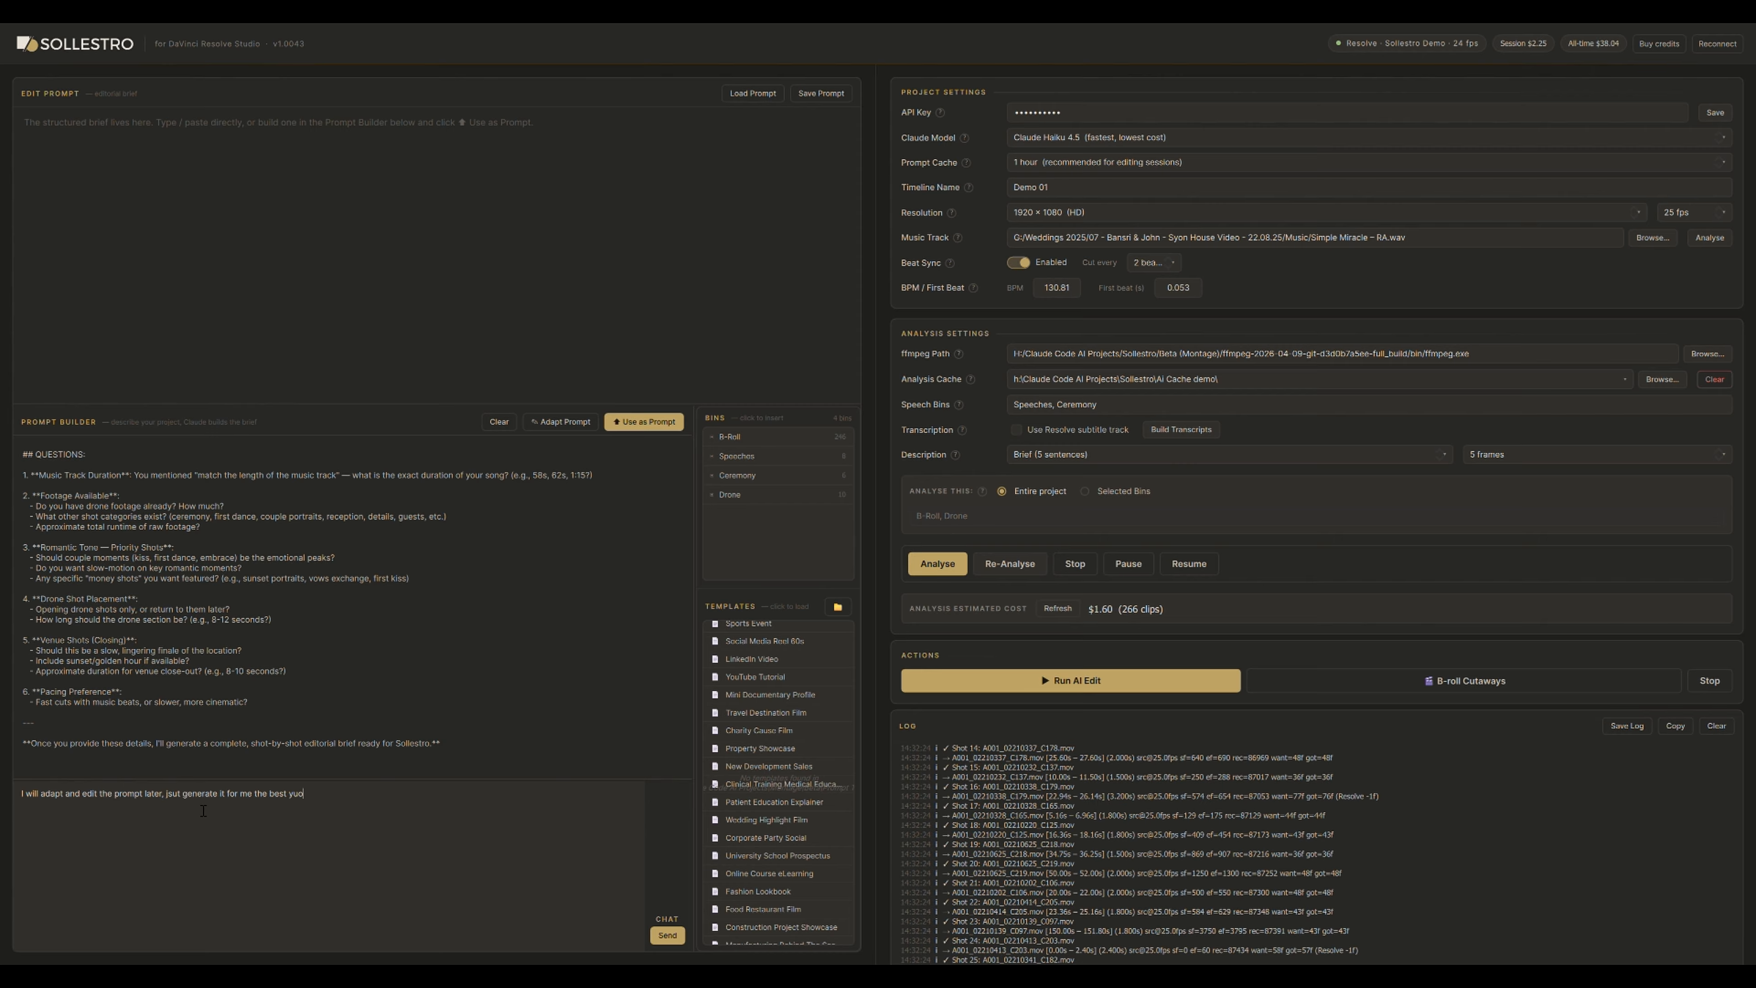
key(BackSpace)
key(BackSpace)
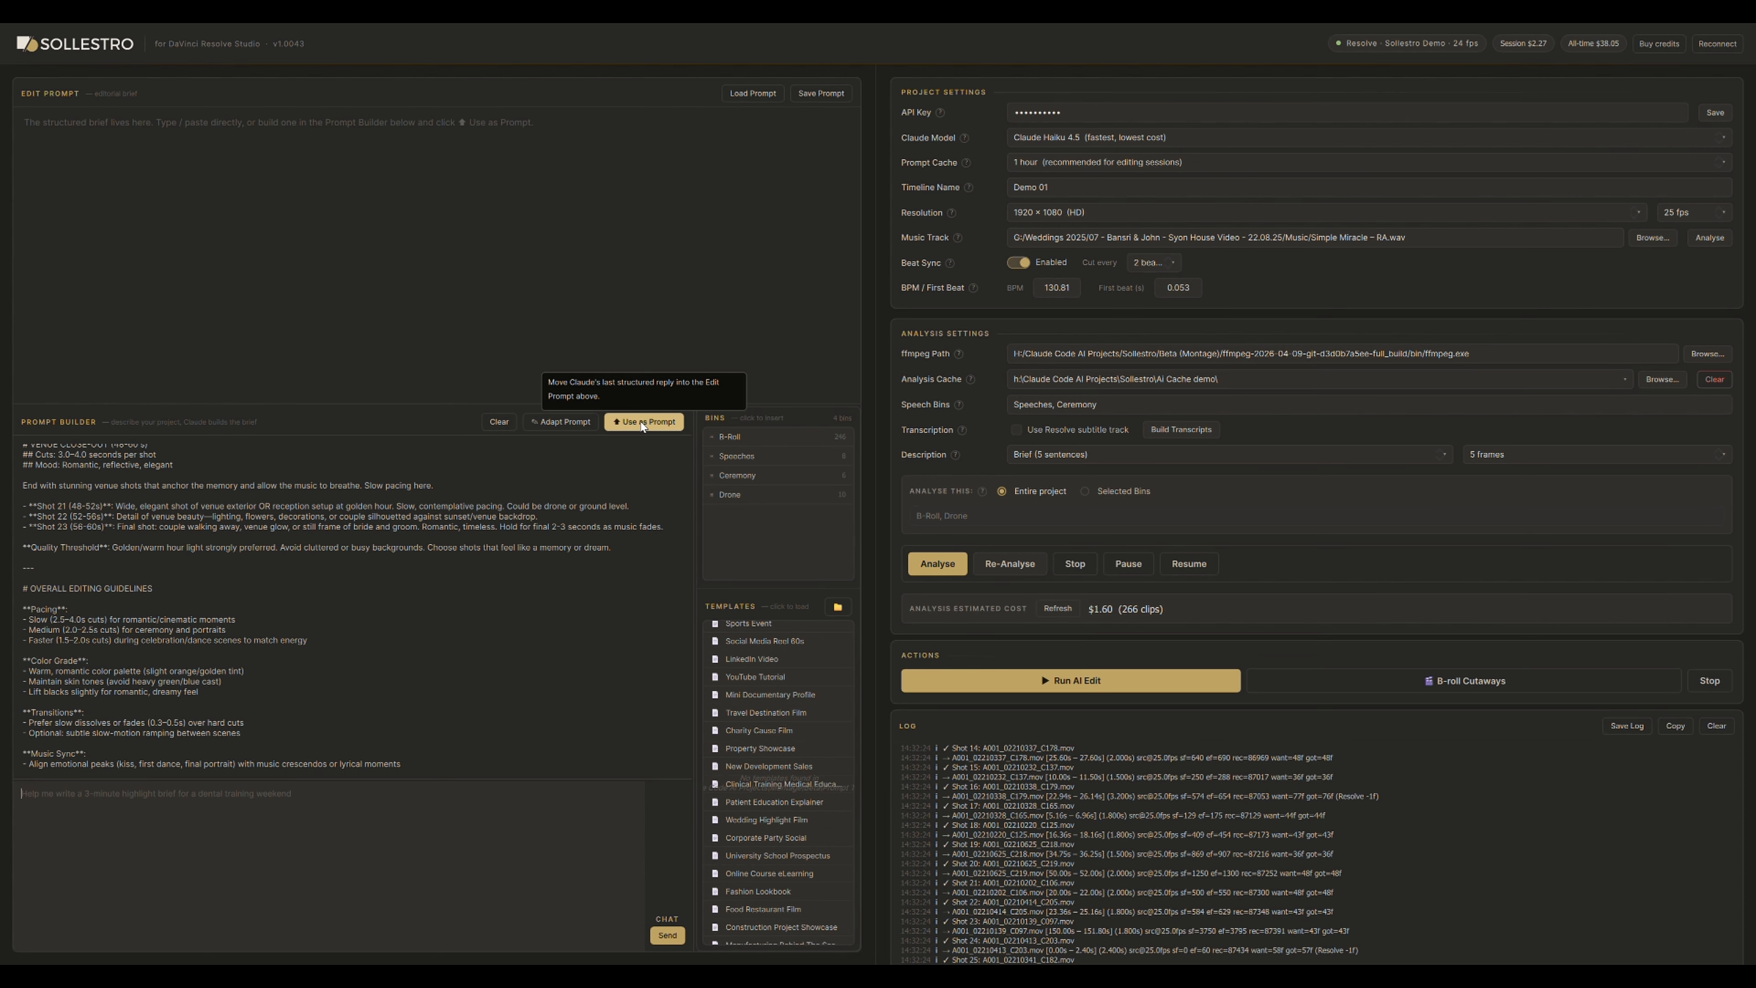
Use the generated brief as the edit prompt and adapt it to the footage in the selected B-Roll and Drone bins.
click(642, 421)
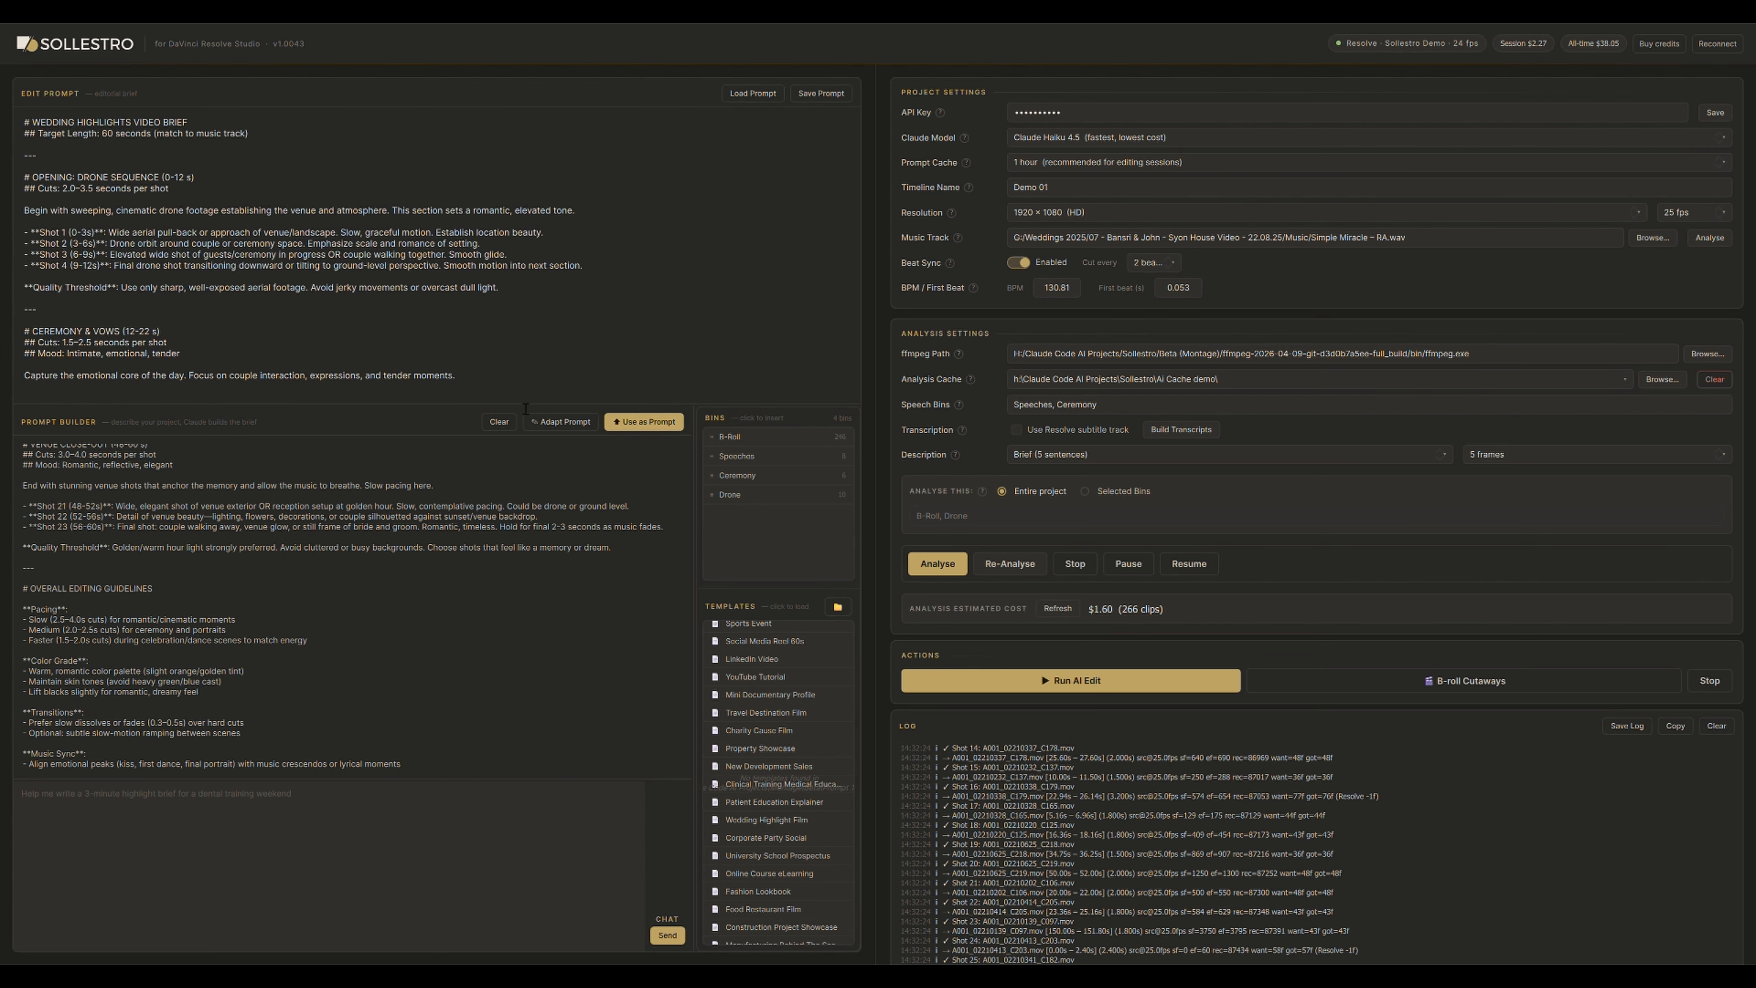
drag(525, 408, 527, 627)
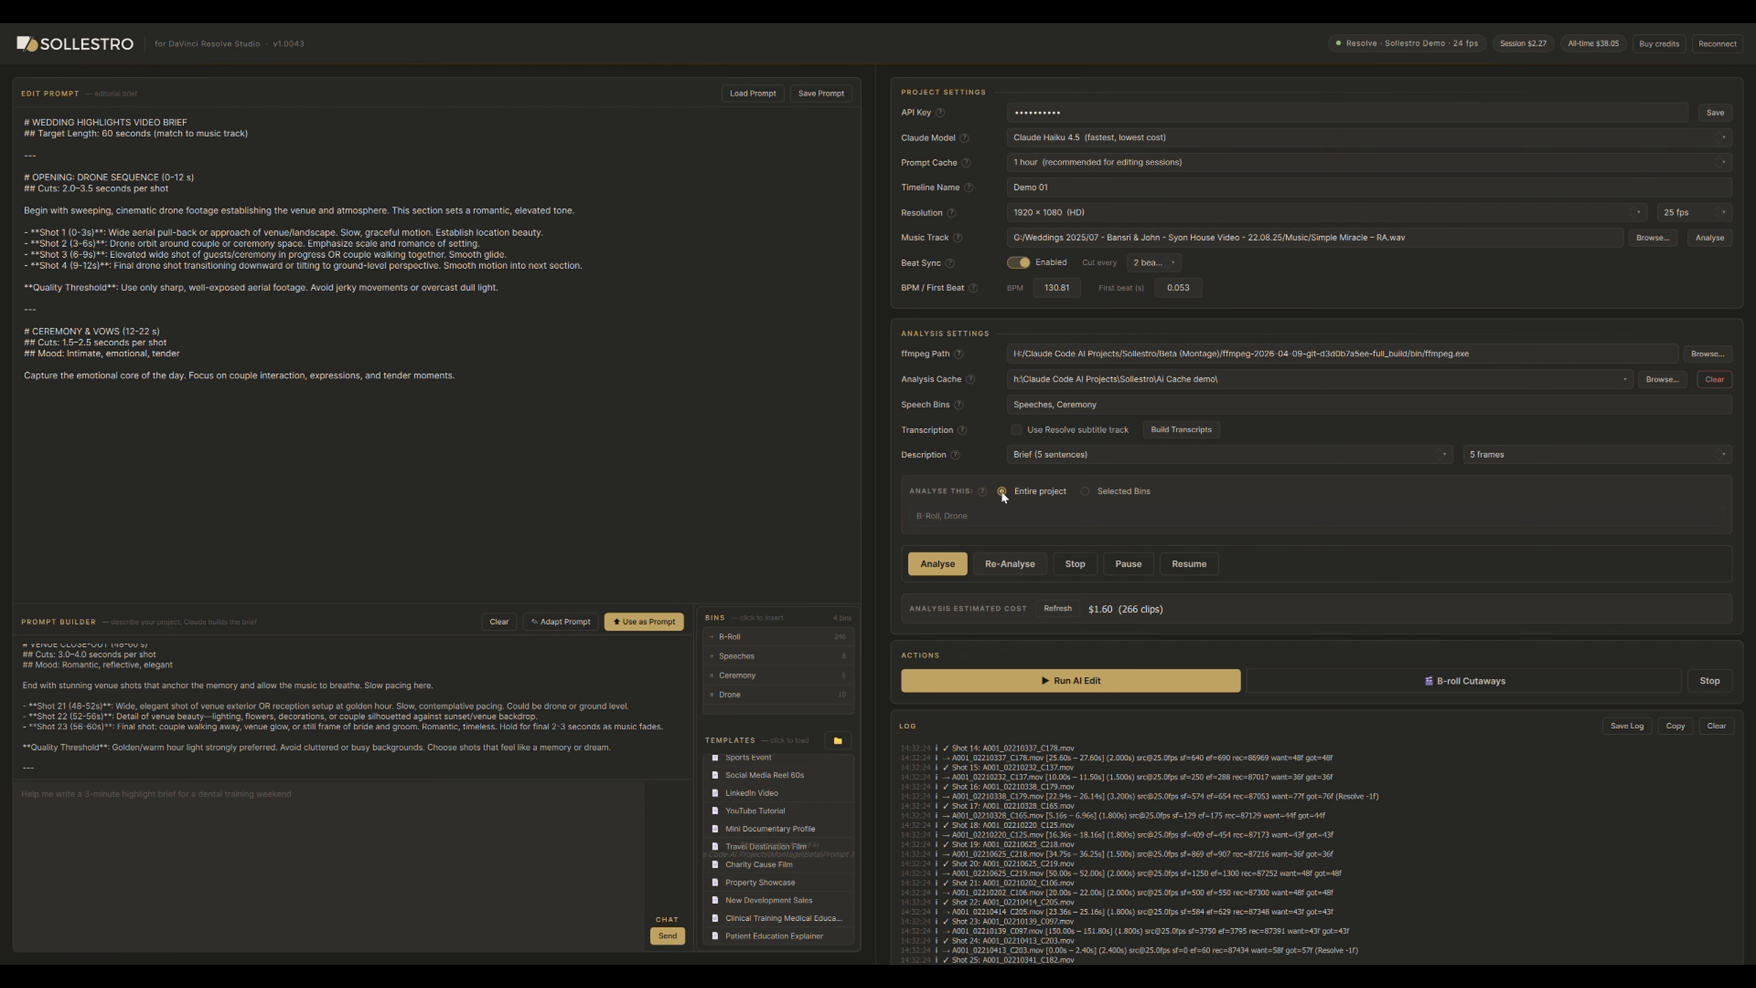
click(1084, 491)
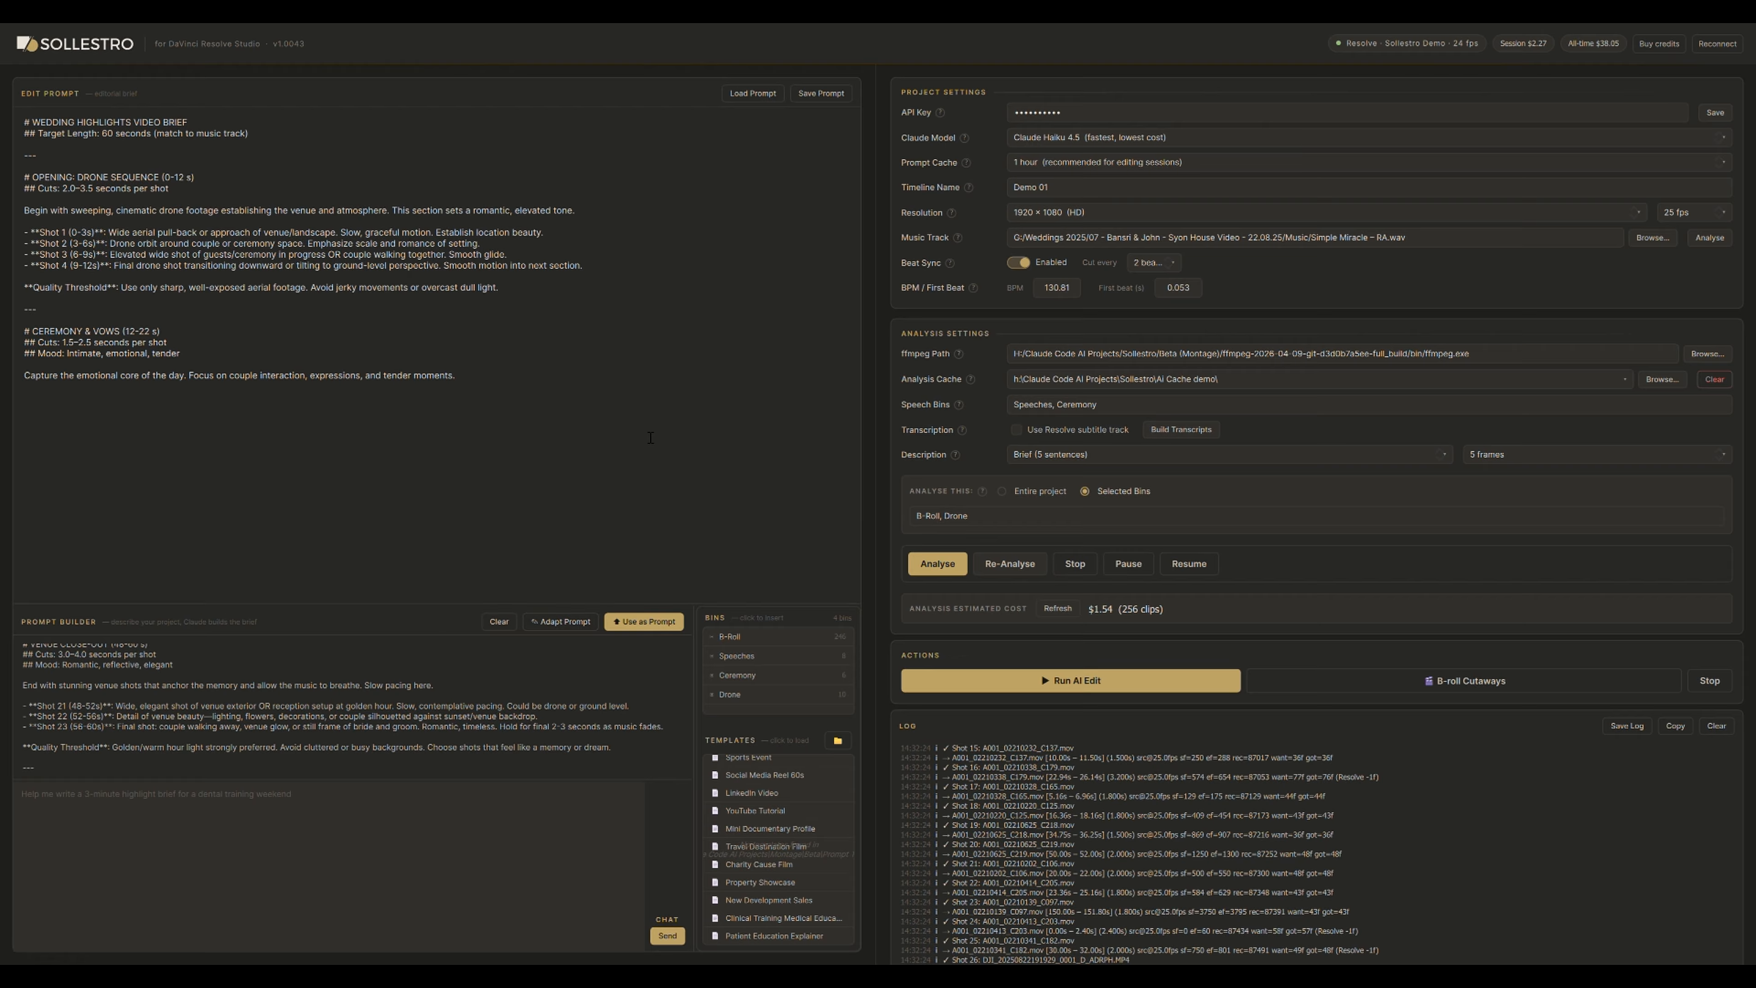
scroll(1196, 860, down, 4)
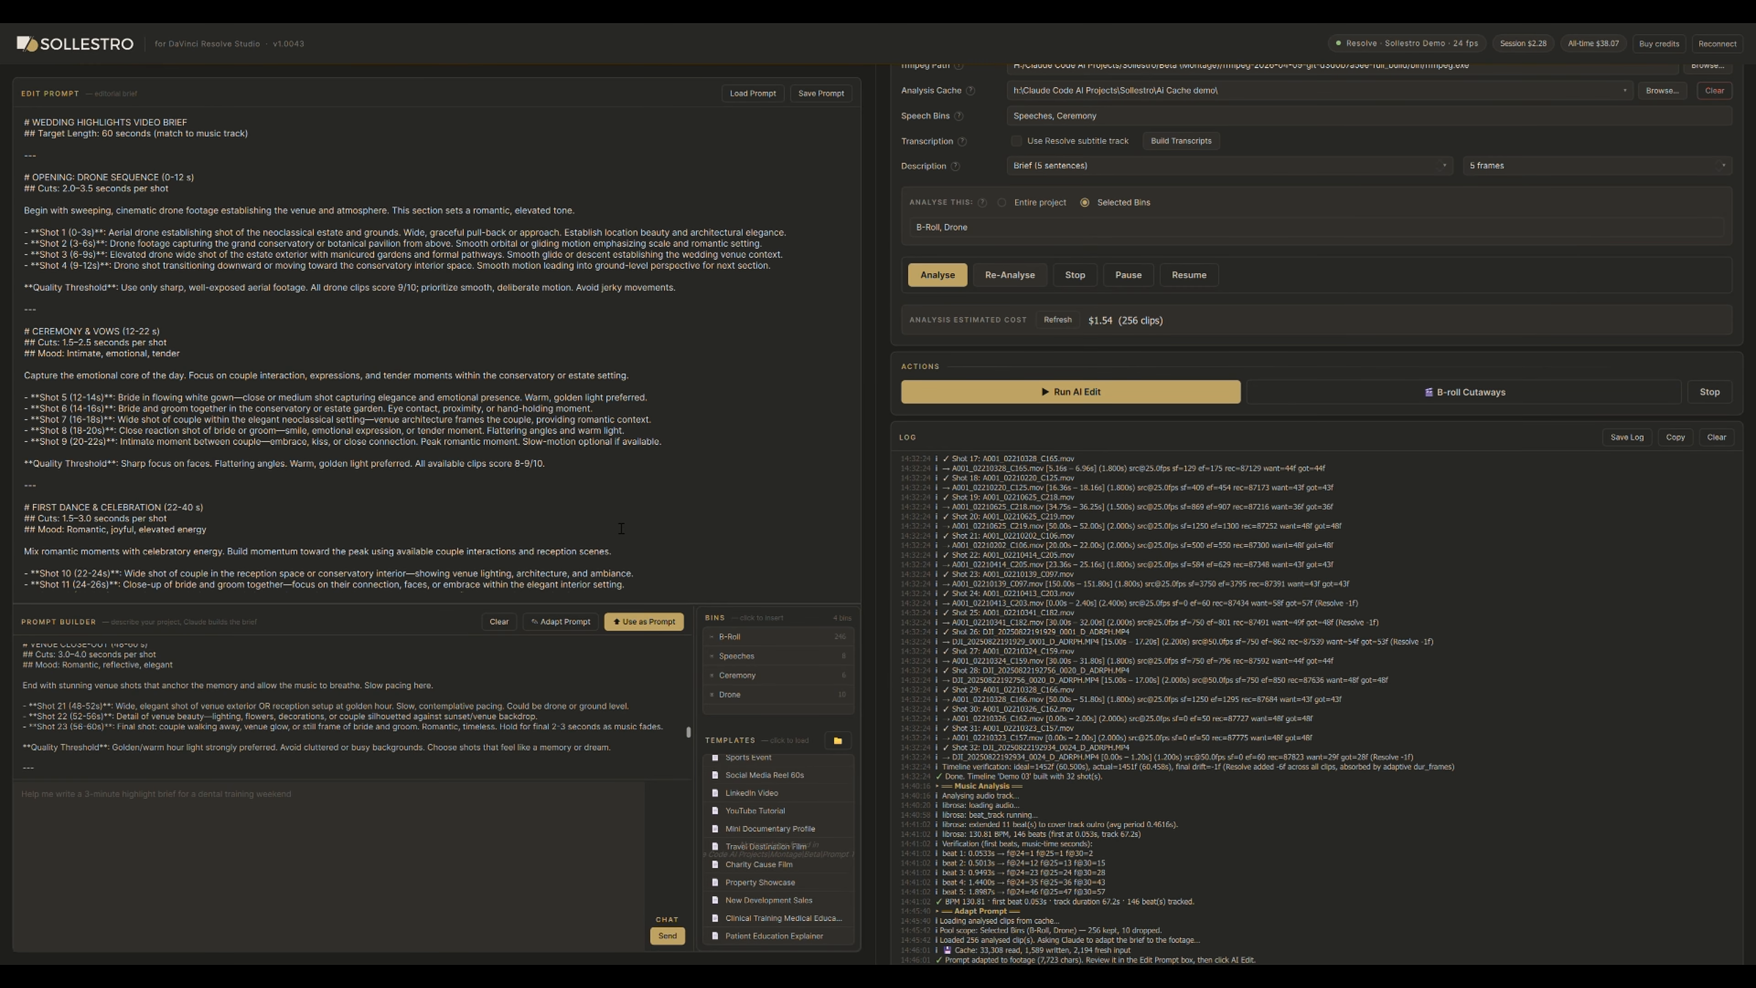
Look over the adapted prompt's shot sections, editing guidelines and checklist, and run the AI edit with it.
scroll(617, 503, down, 3)
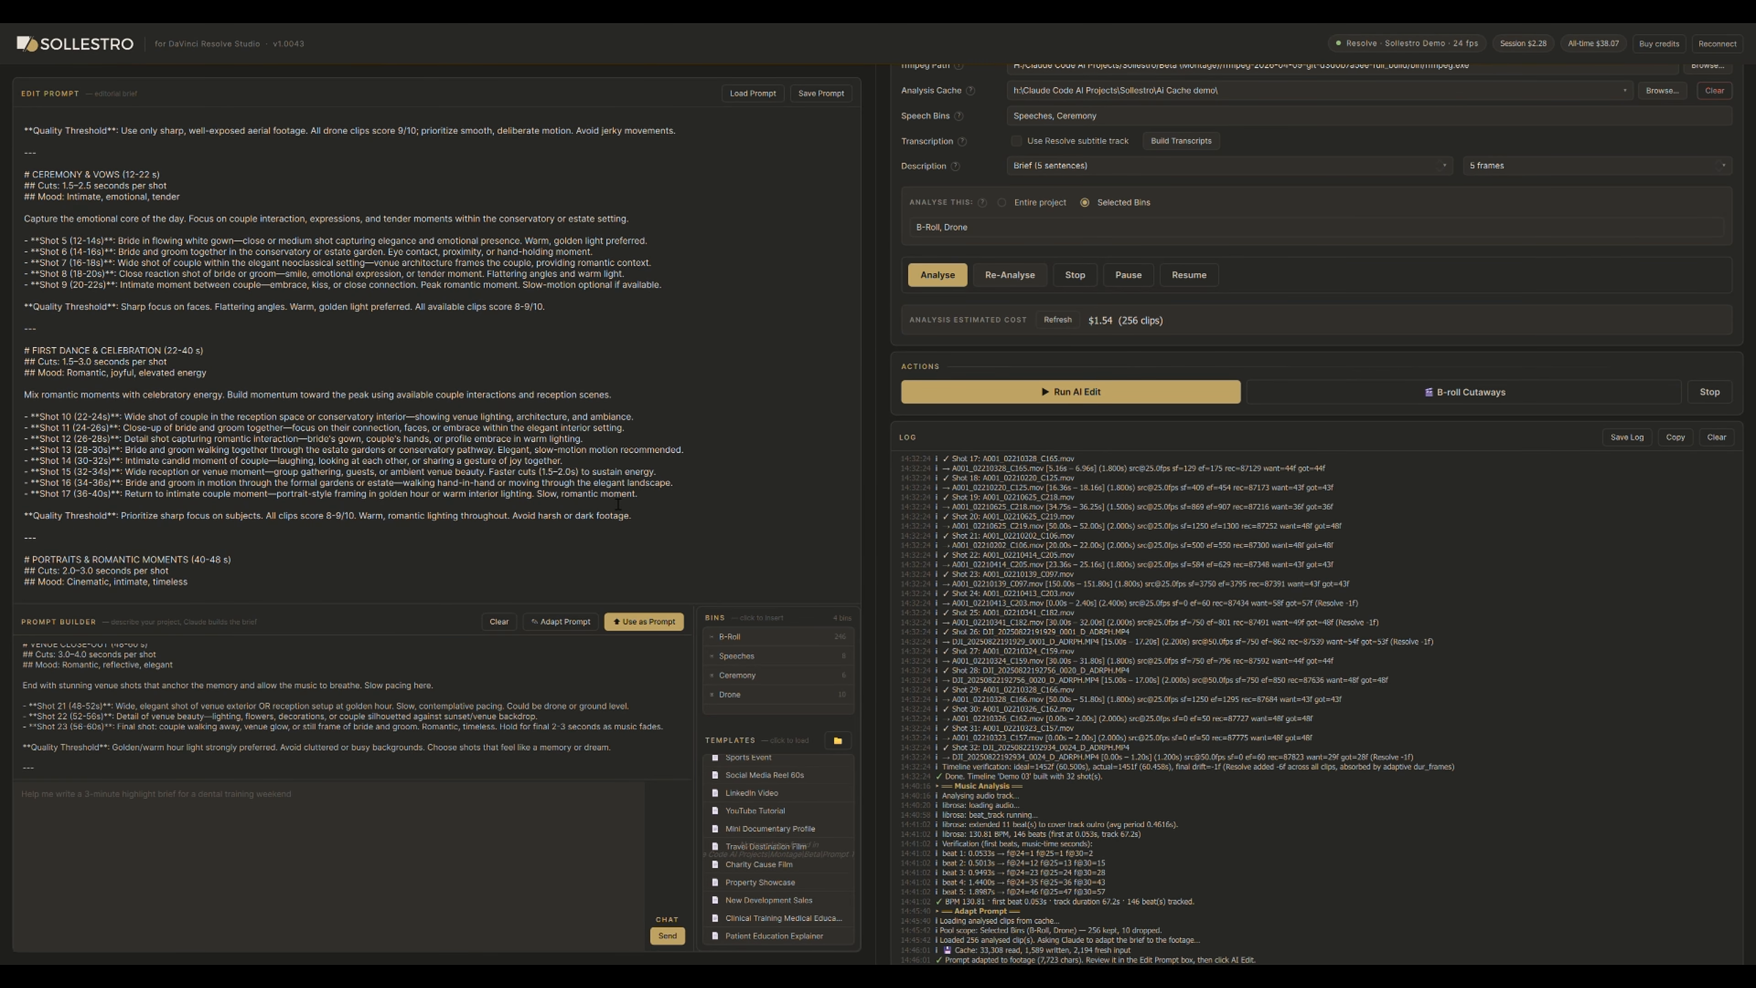
scroll(617, 504, down, 5)
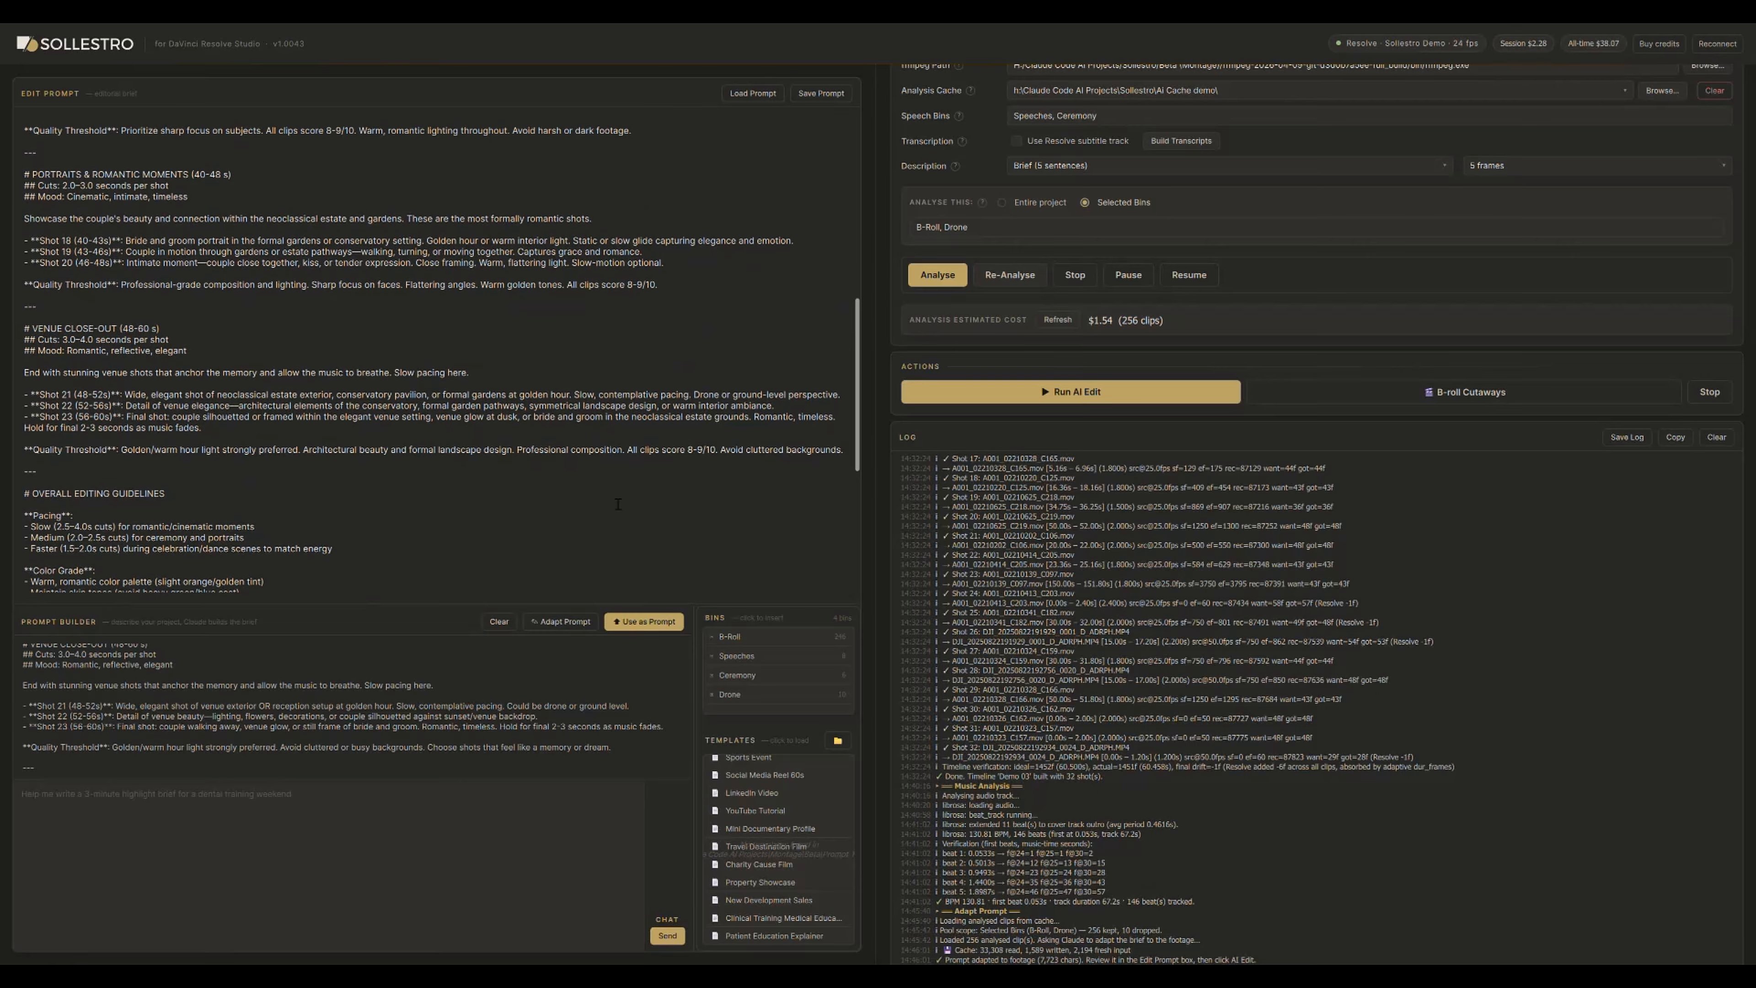
scroll(618, 503, up, 8)
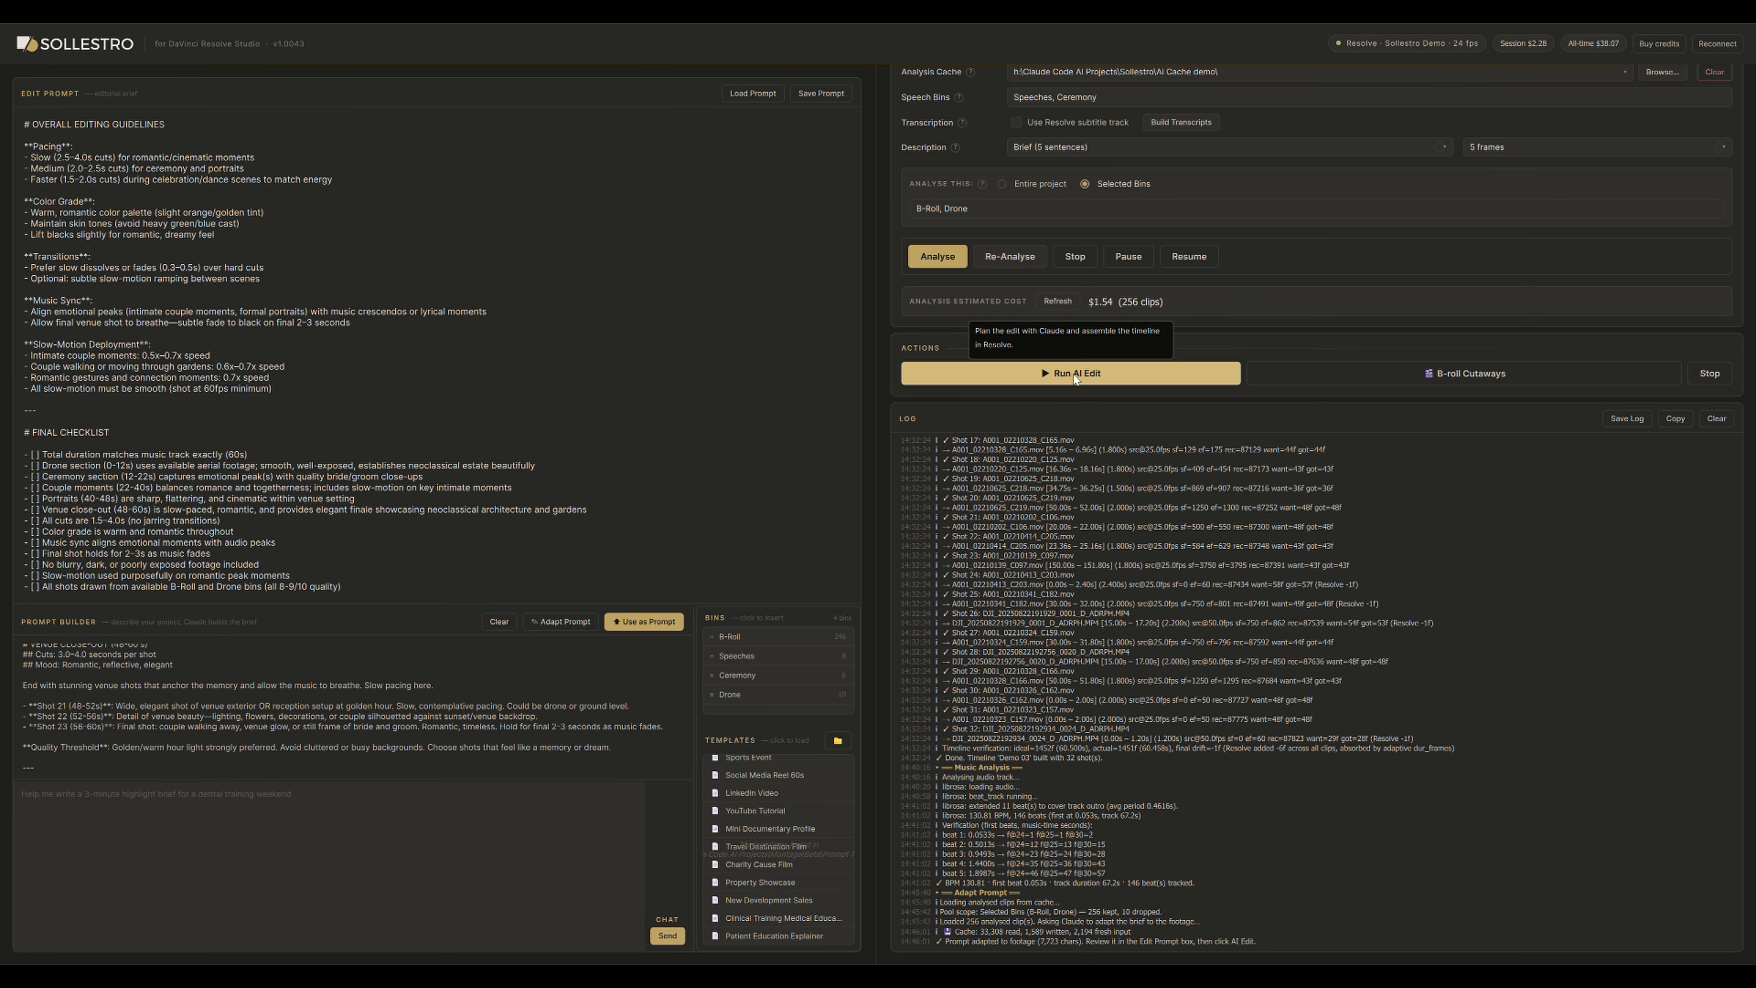
click(1073, 373)
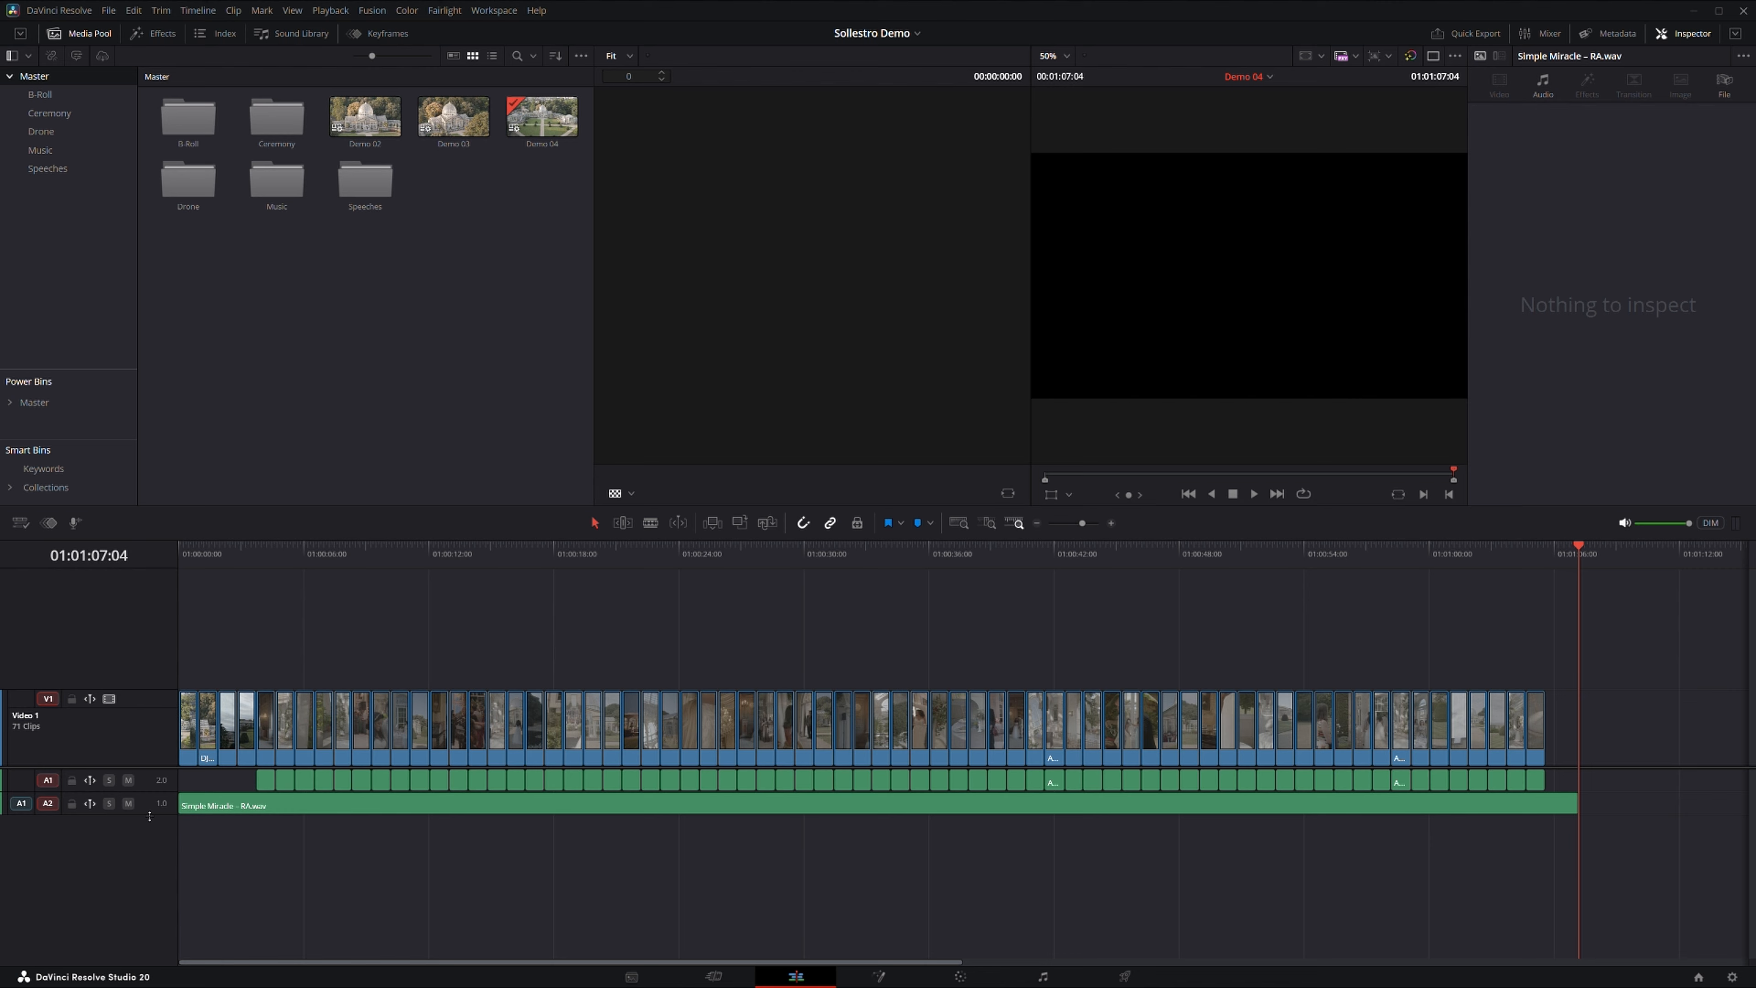
In DaVinci Resolve, heighten the Audio 2 track to show the music waveform and inspect the timeline at 01:00:13:00.
drag(150, 817, 147, 904)
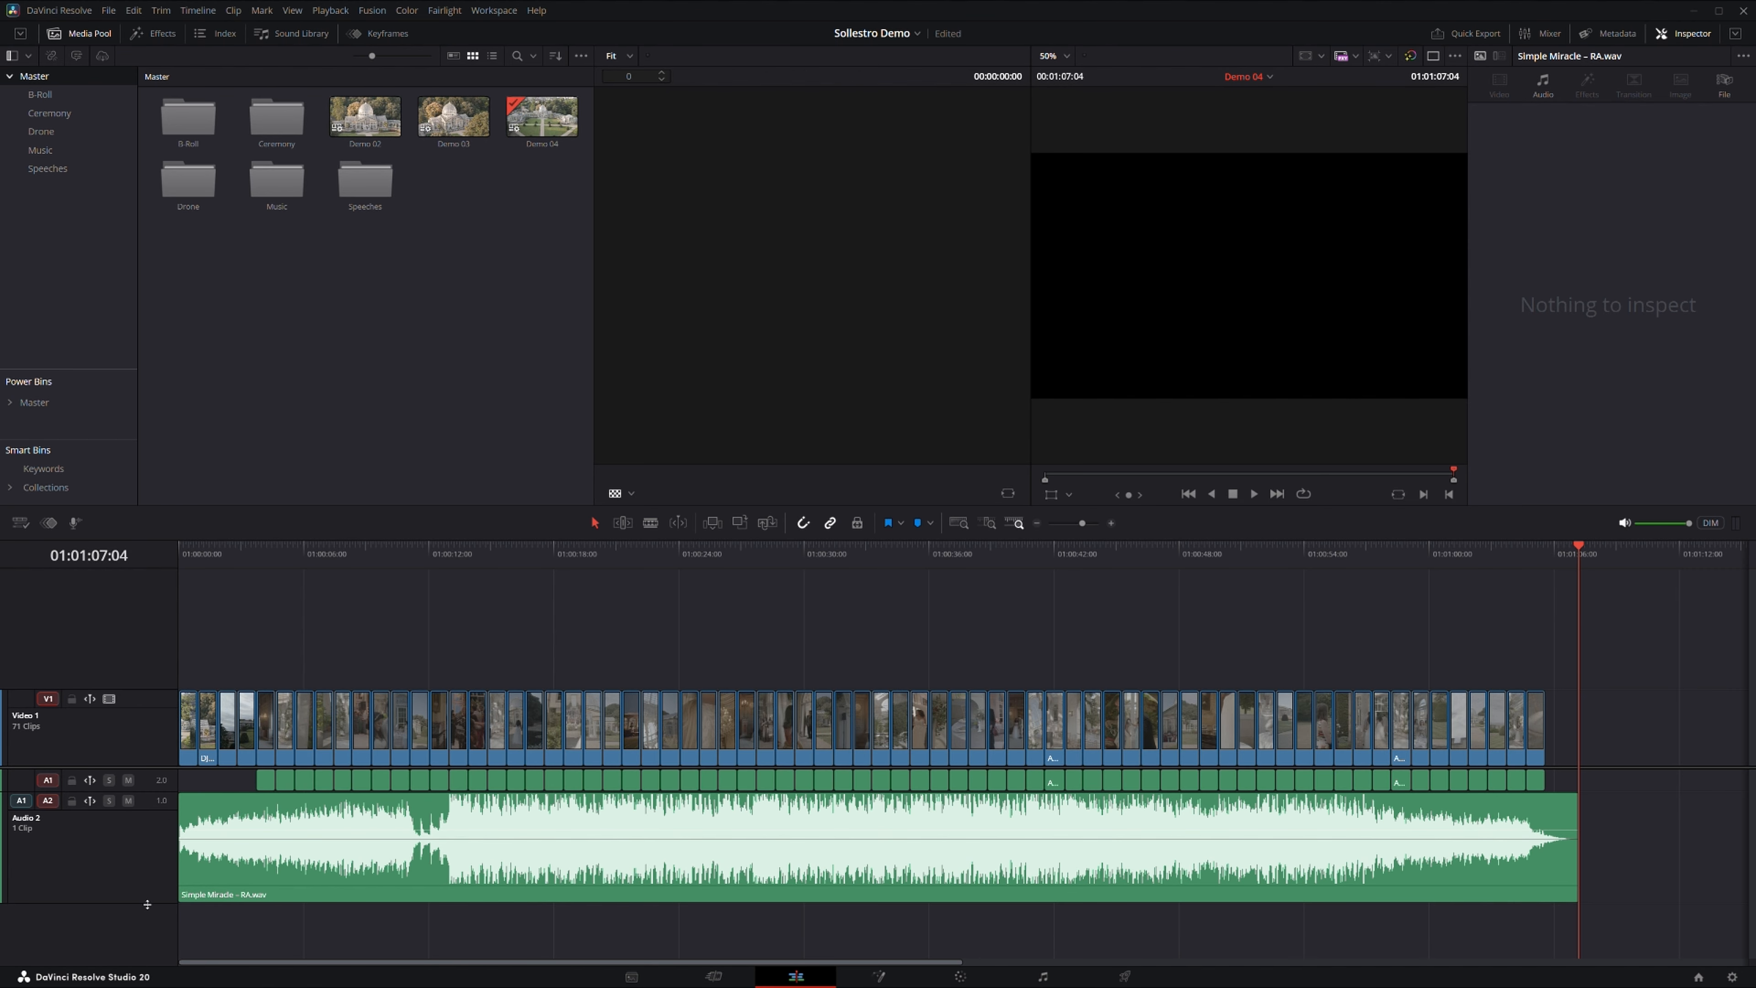
click(451, 553)
key(ctrl+equal)
key(ctrl+equal)
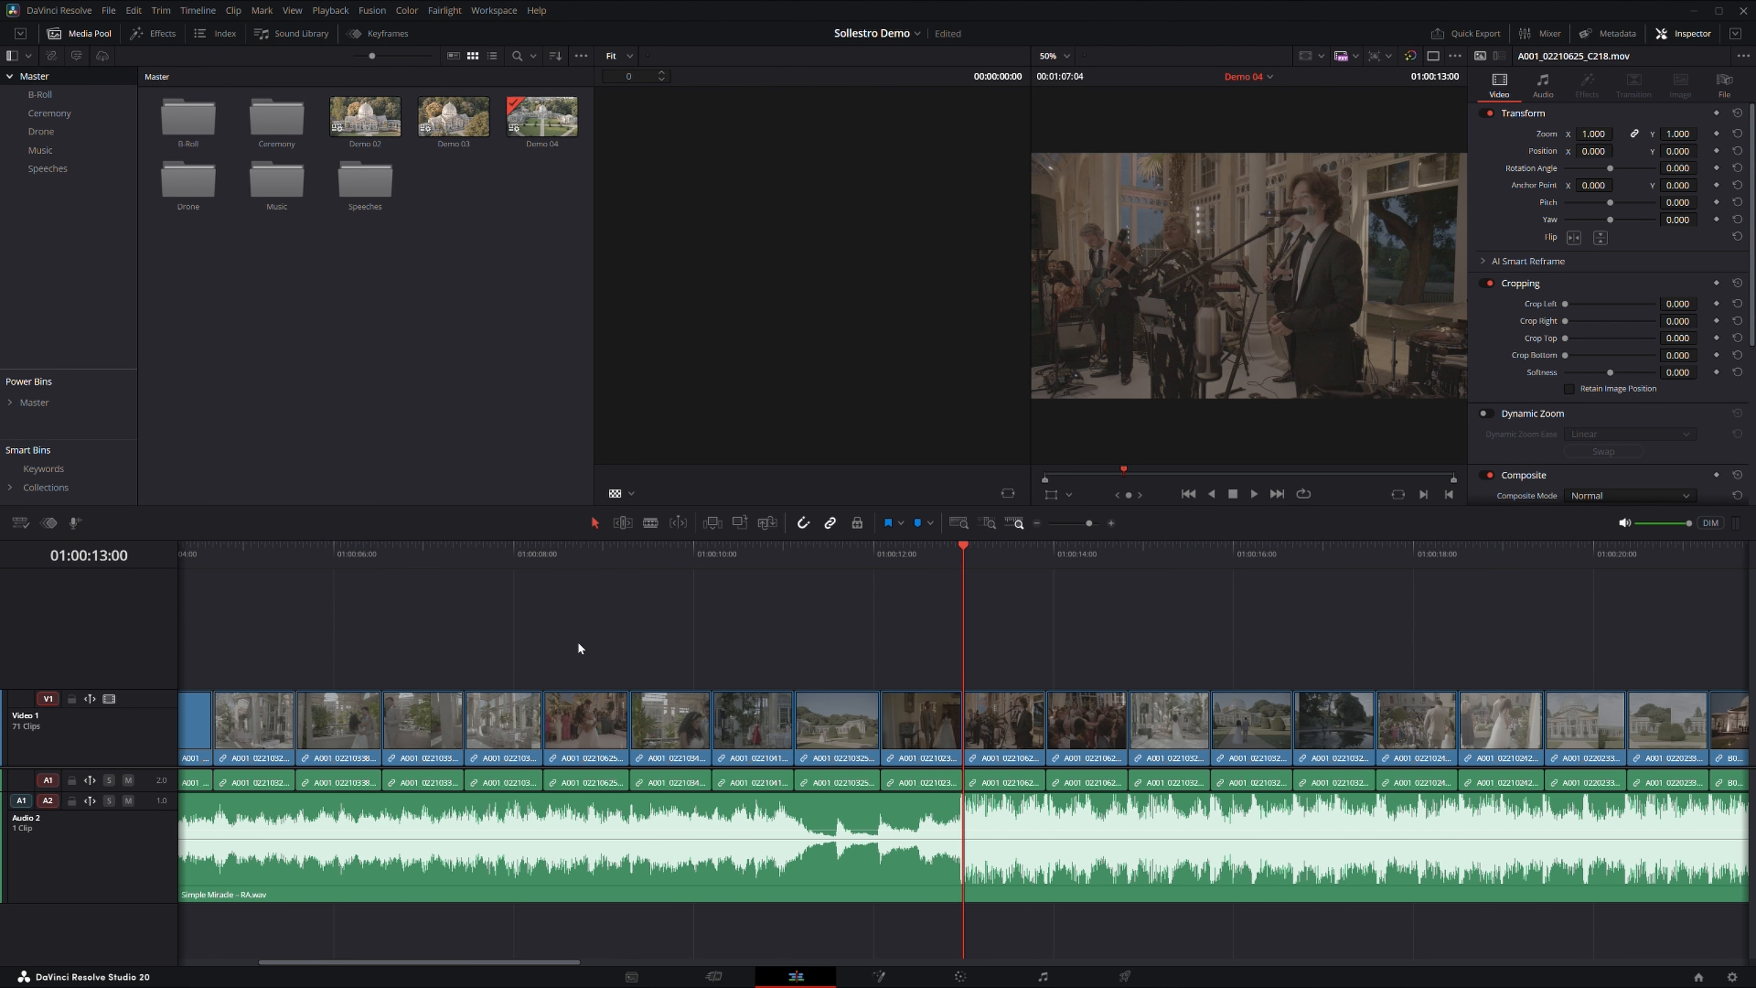
Examine how the clip cuts after 01:00:13:00 line up with the beats of the music waveform.
drag(1169, 598, 603, 582)
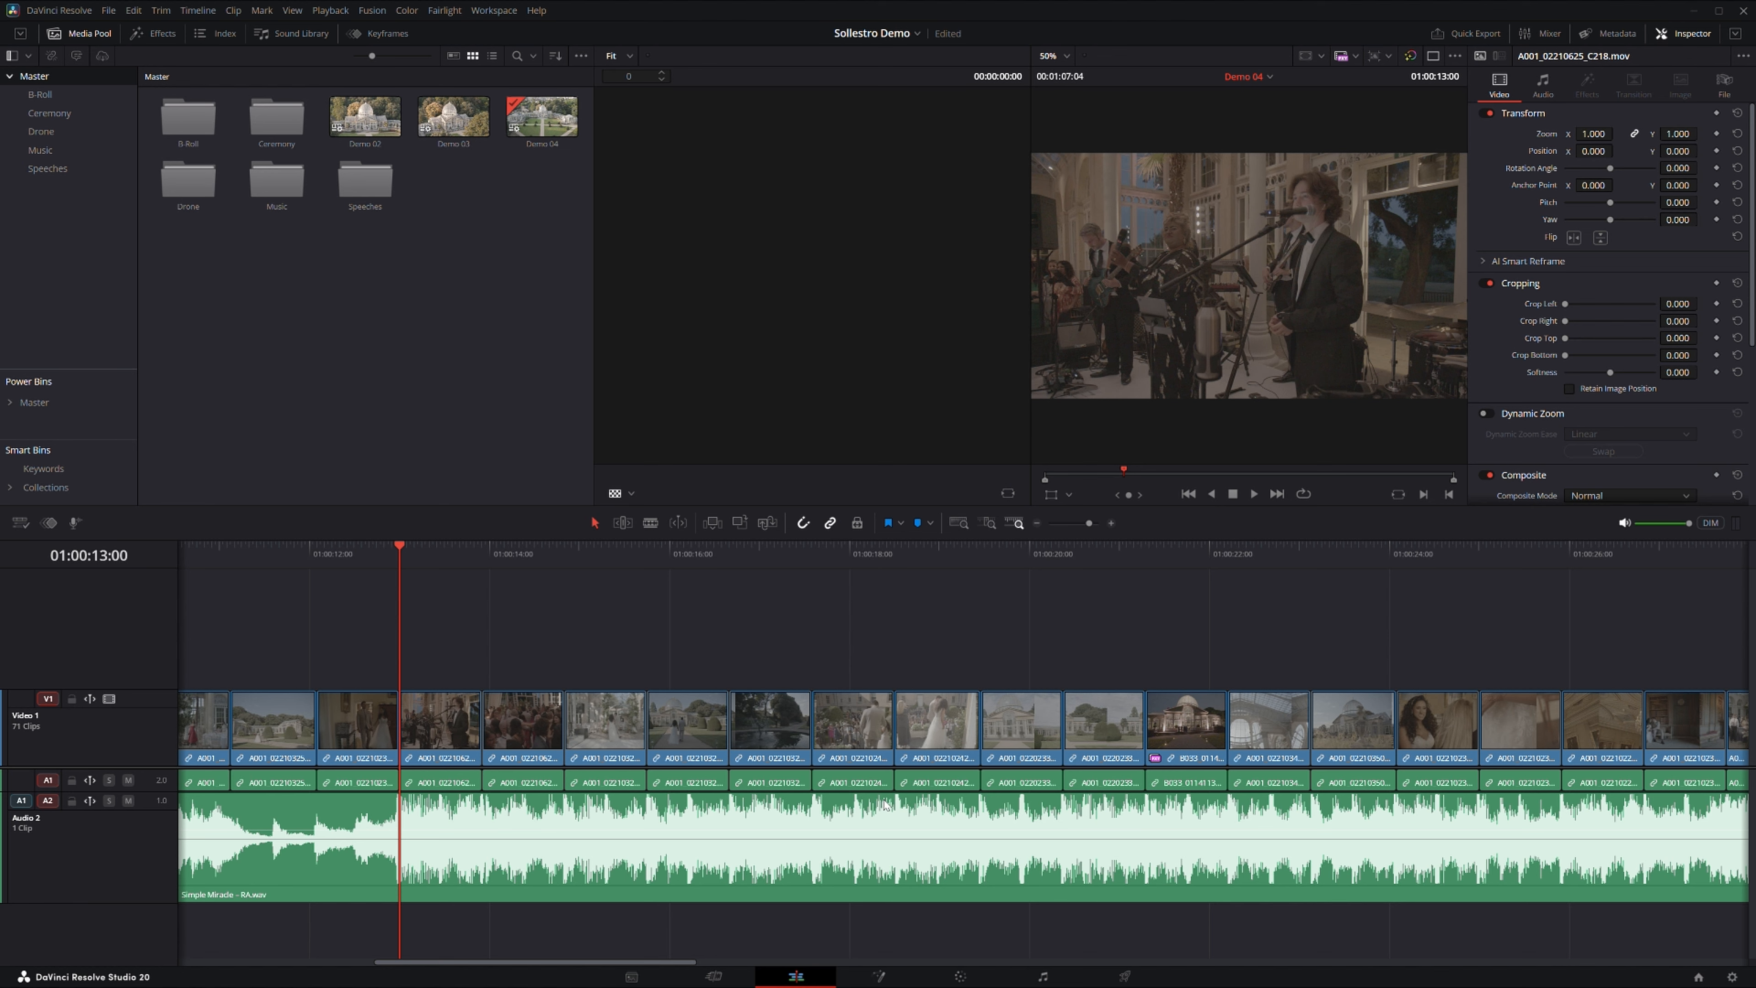
scroll(892, 813, right, 5)
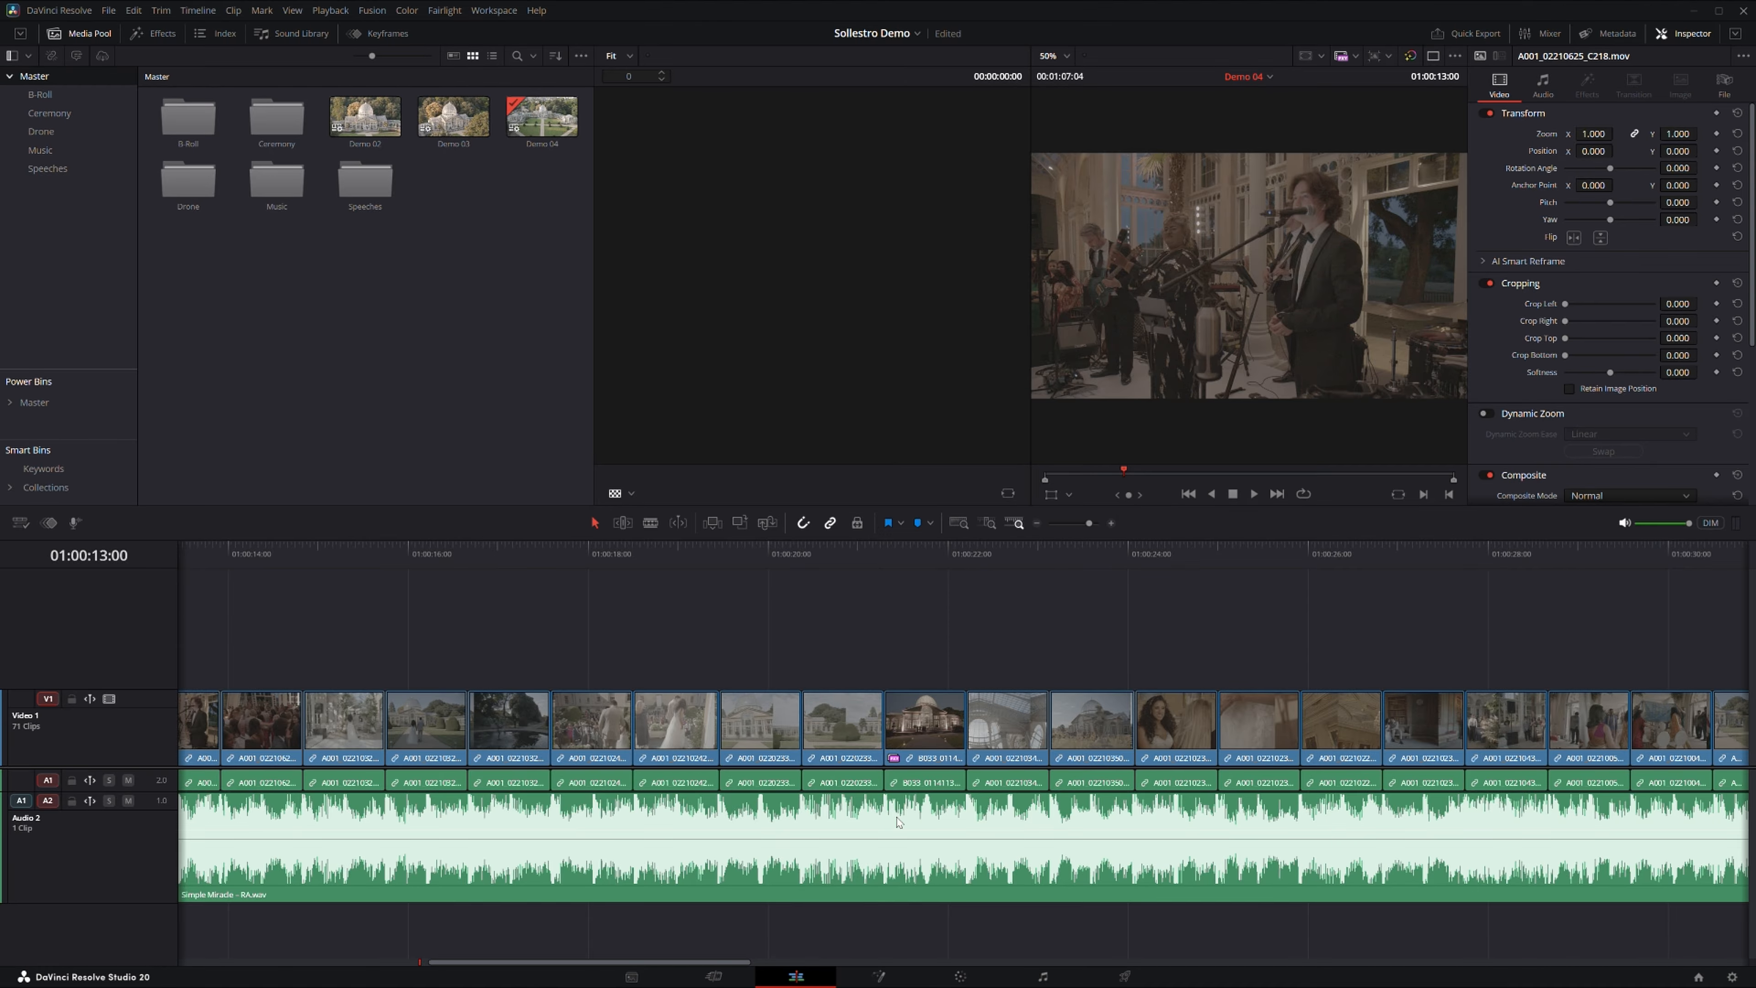
scroll(970, 802, right, 9)
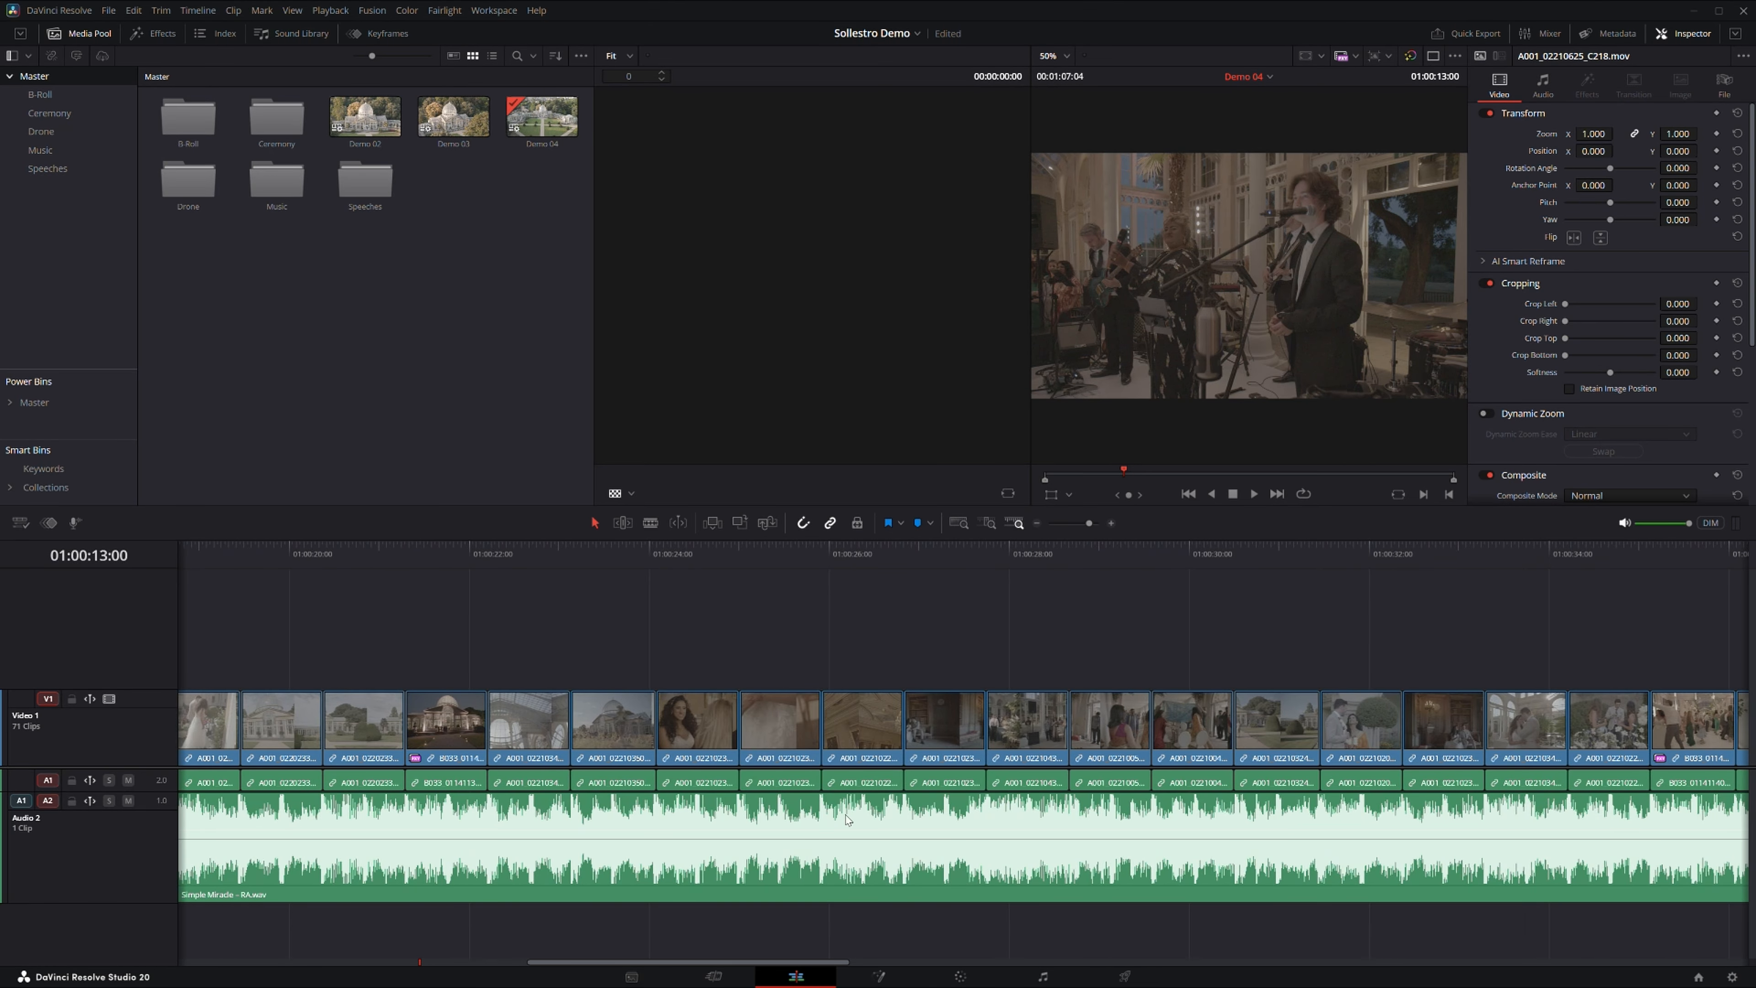
scroll(1125, 806, right, 20)
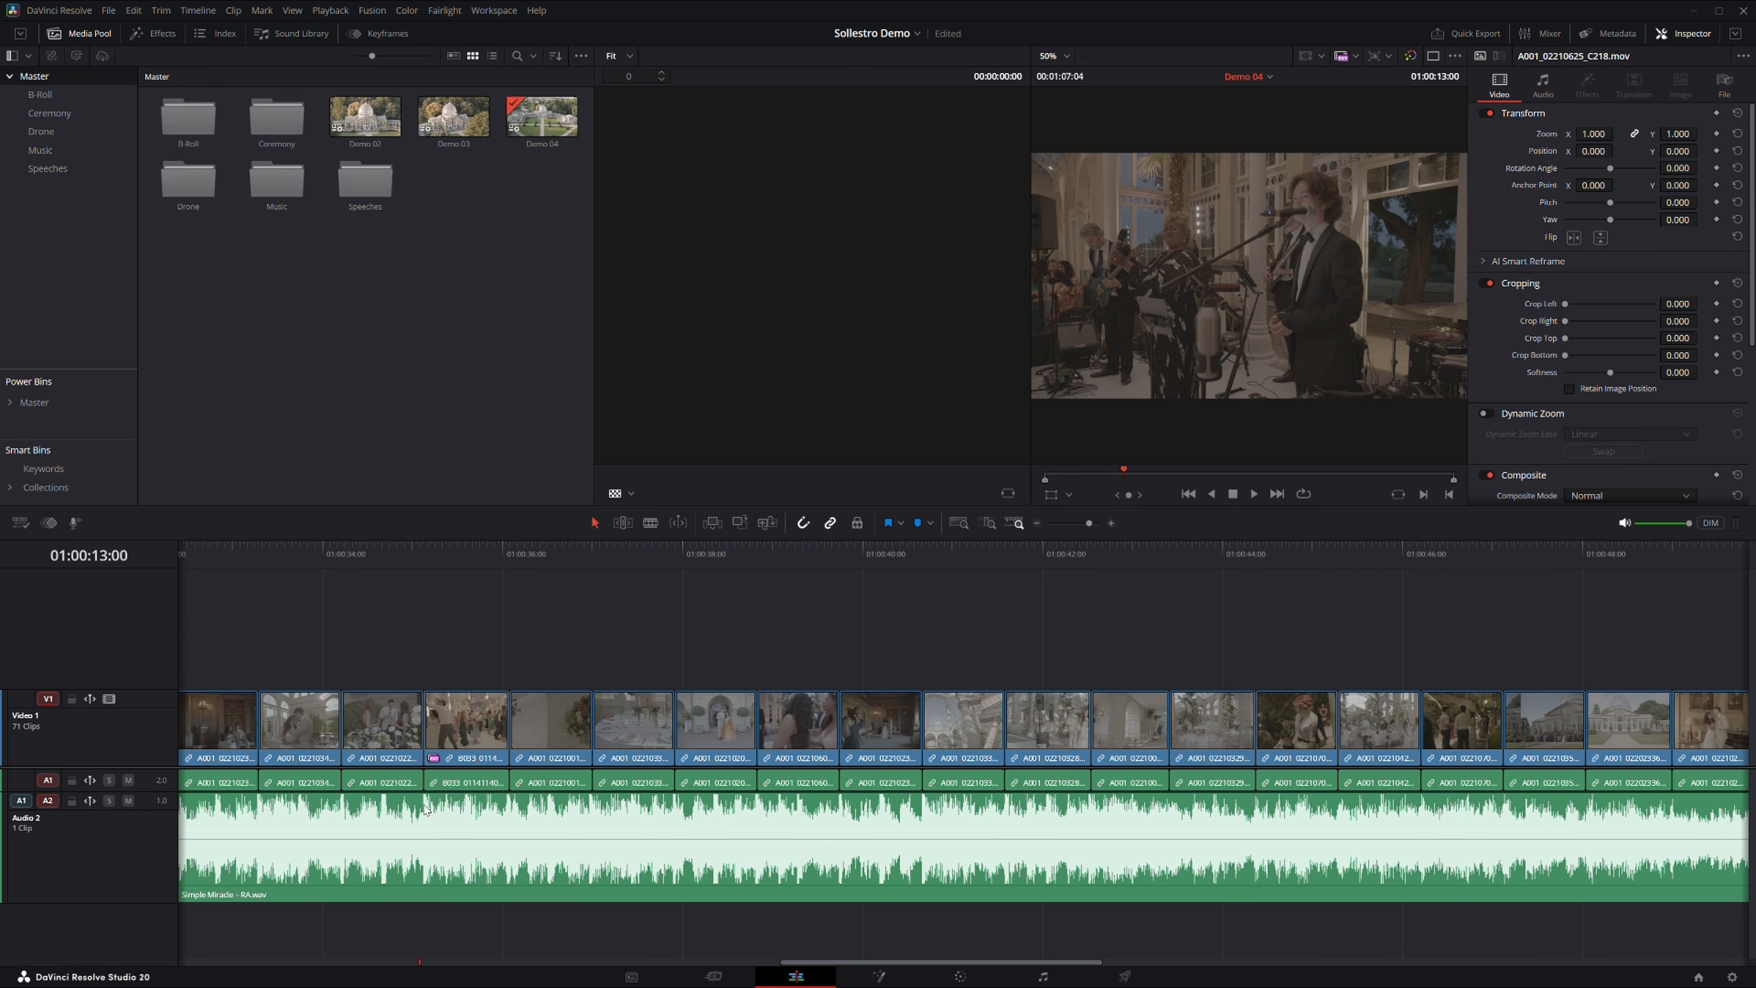
Trim the end of the Simple Miracle music clip to the end of the last video clip and fade it out over that clip.
click(443, 569)
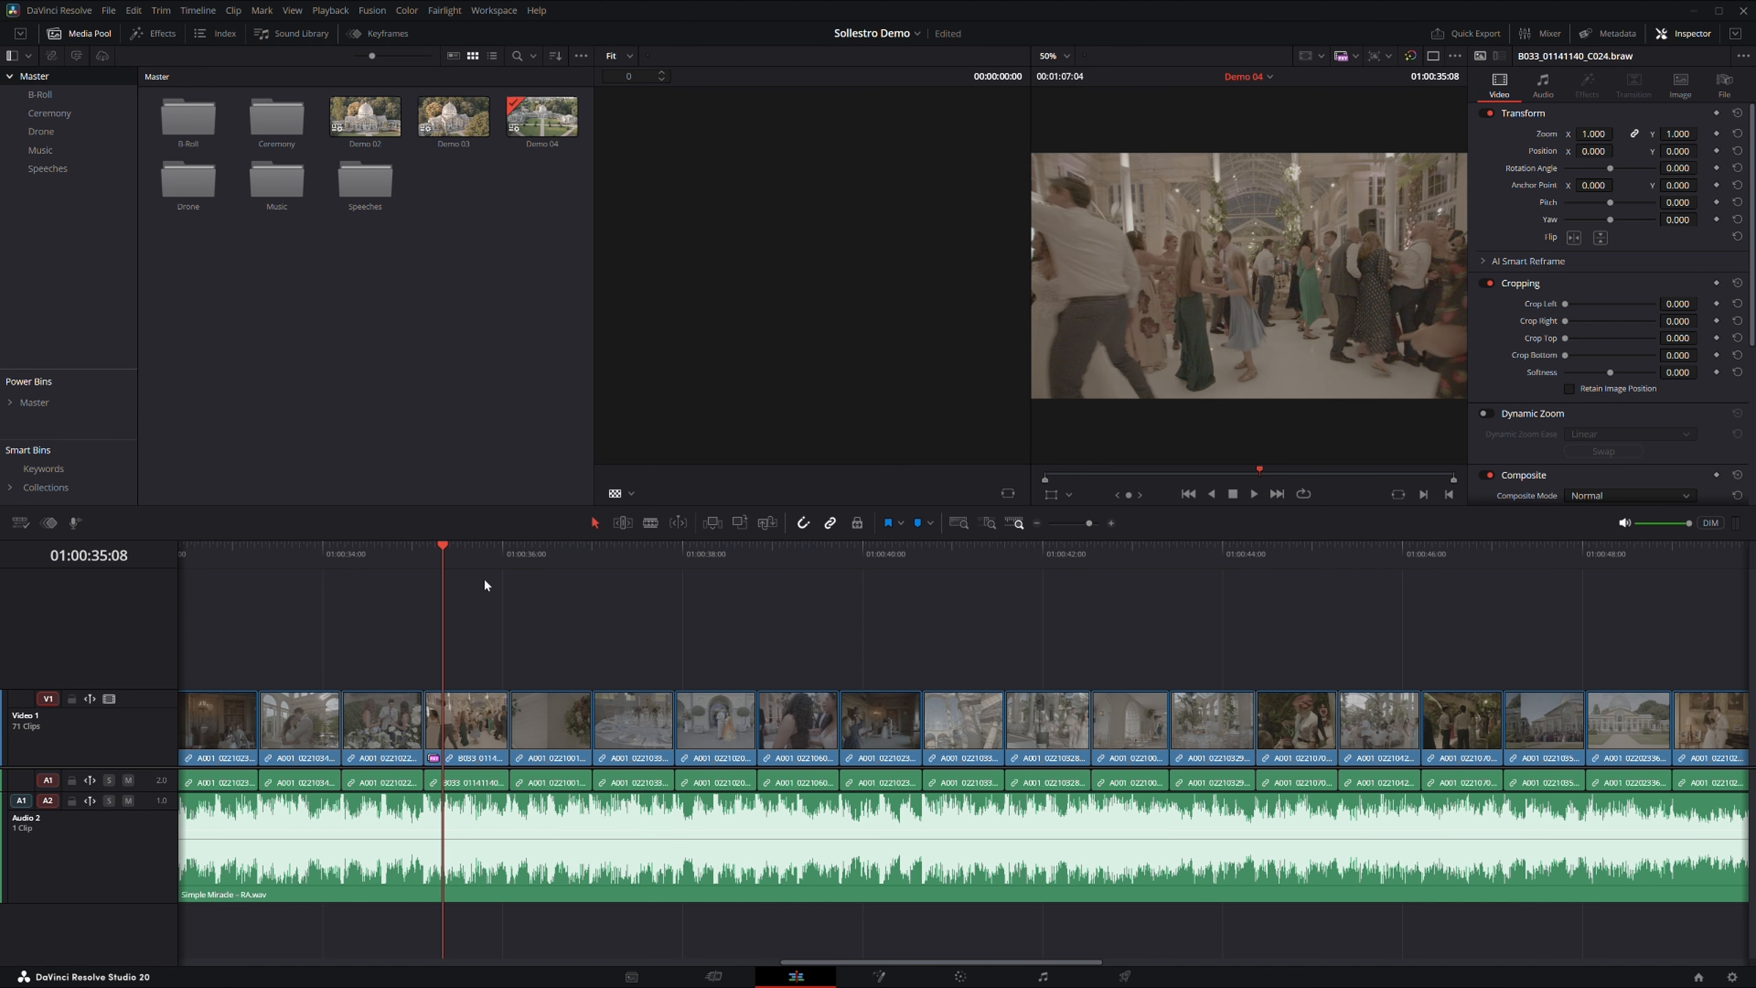
scroll(1161, 652, right, 15)
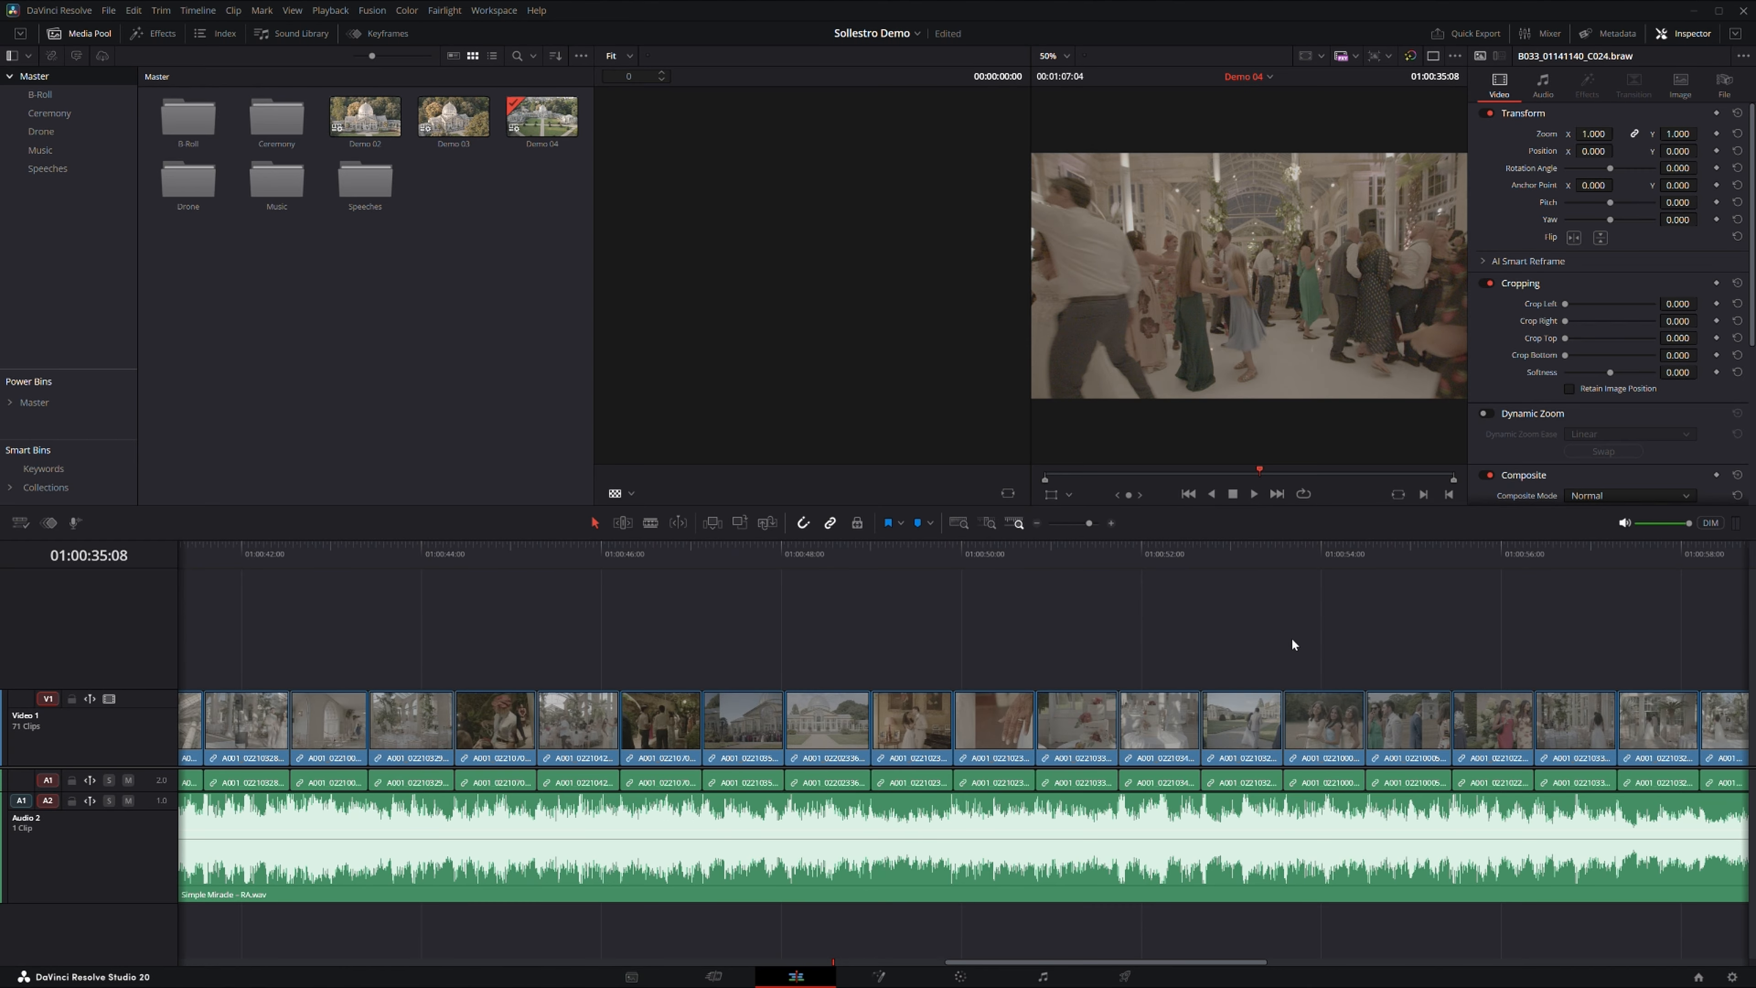
key(End)
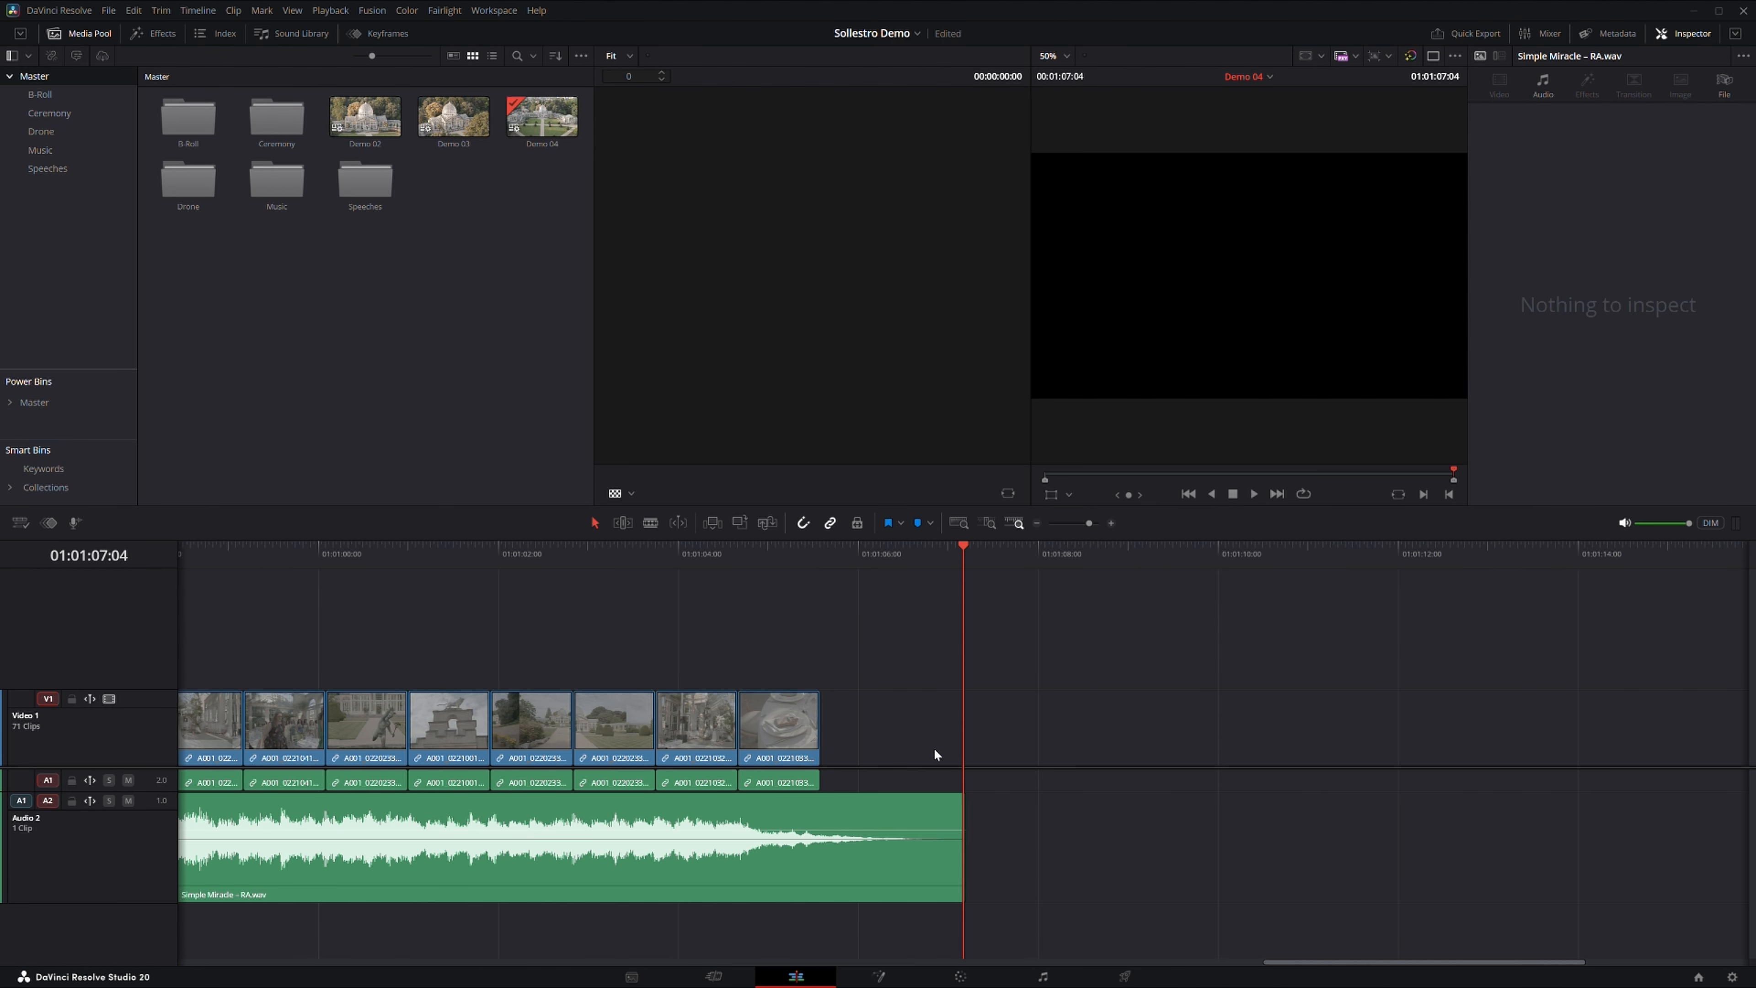
click(779, 556)
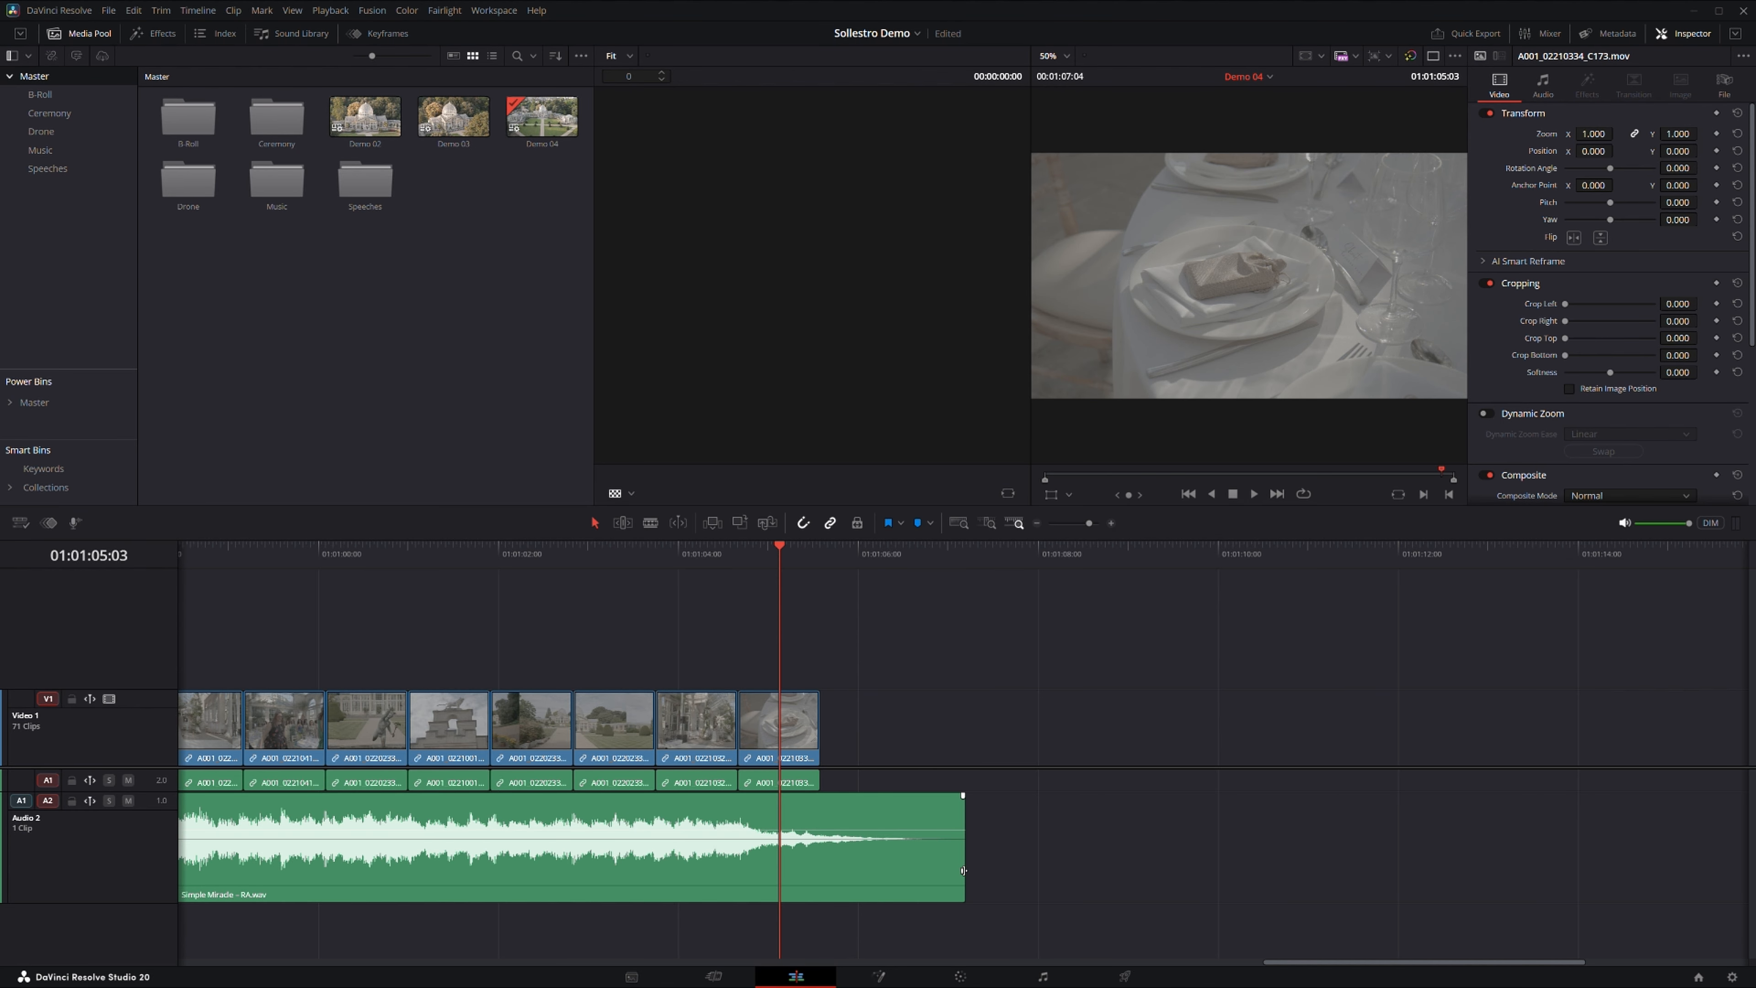
drag(964, 869, 819, 866)
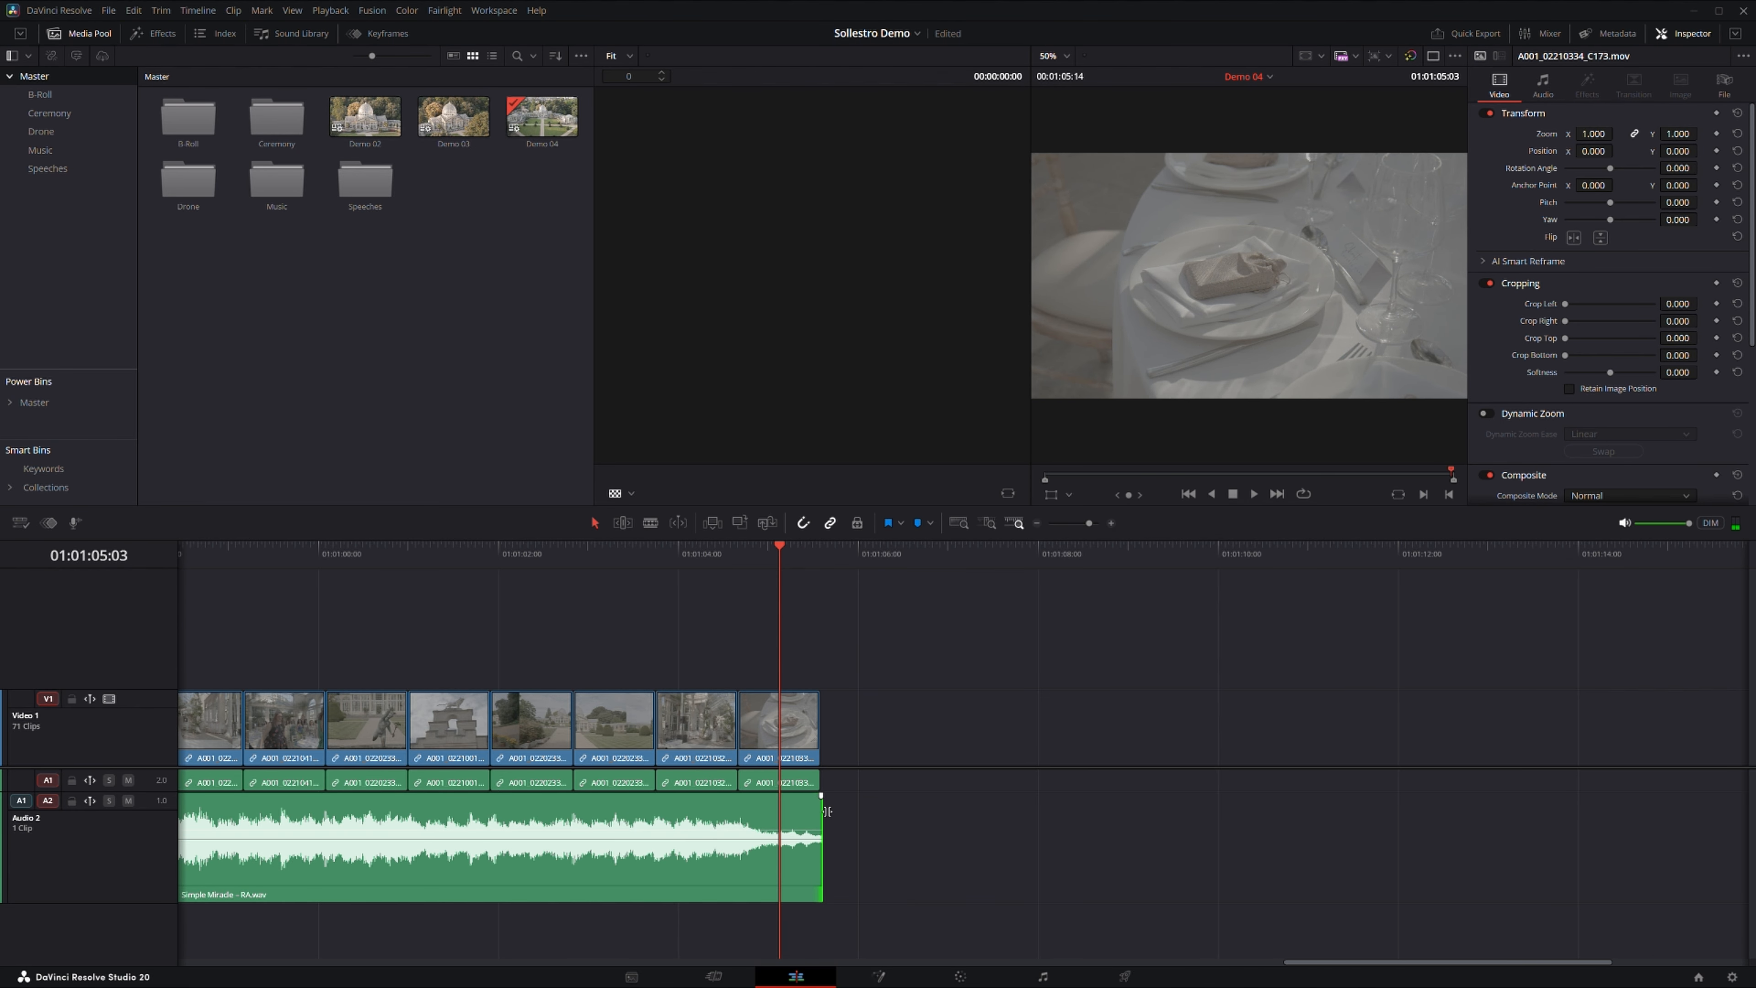
drag(821, 795, 736, 795)
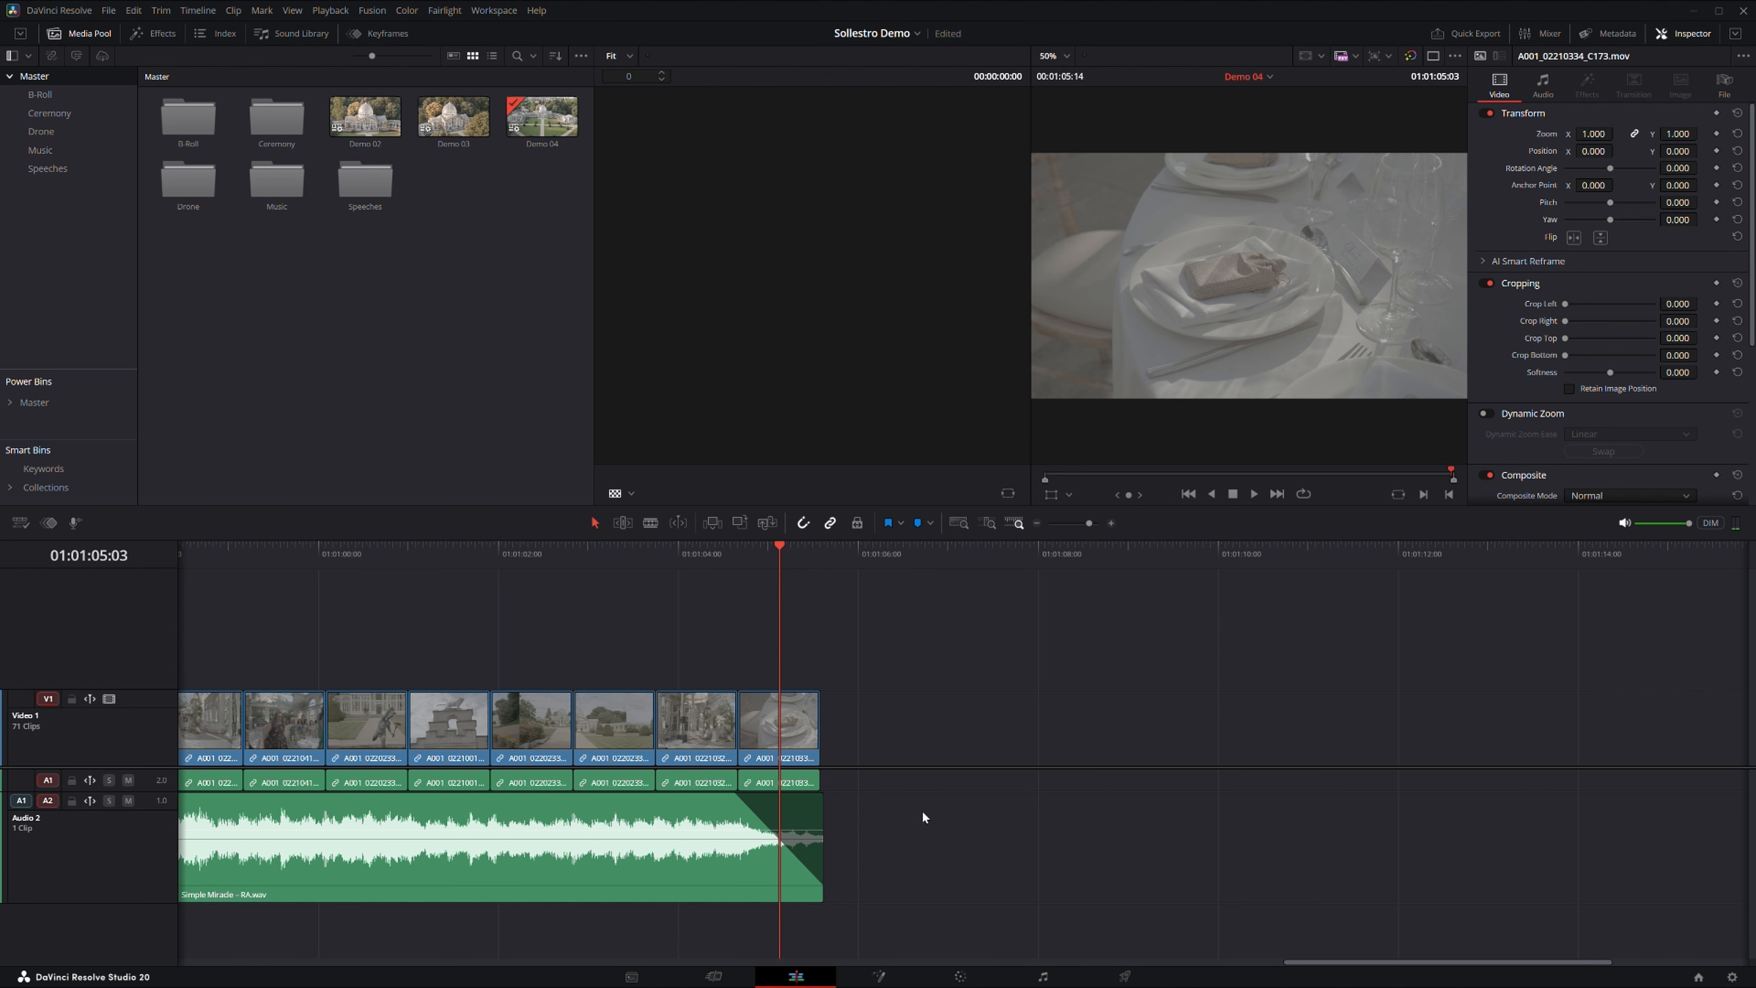
Review the Demo 04 timeline by scrubbing from its start.
key(Home)
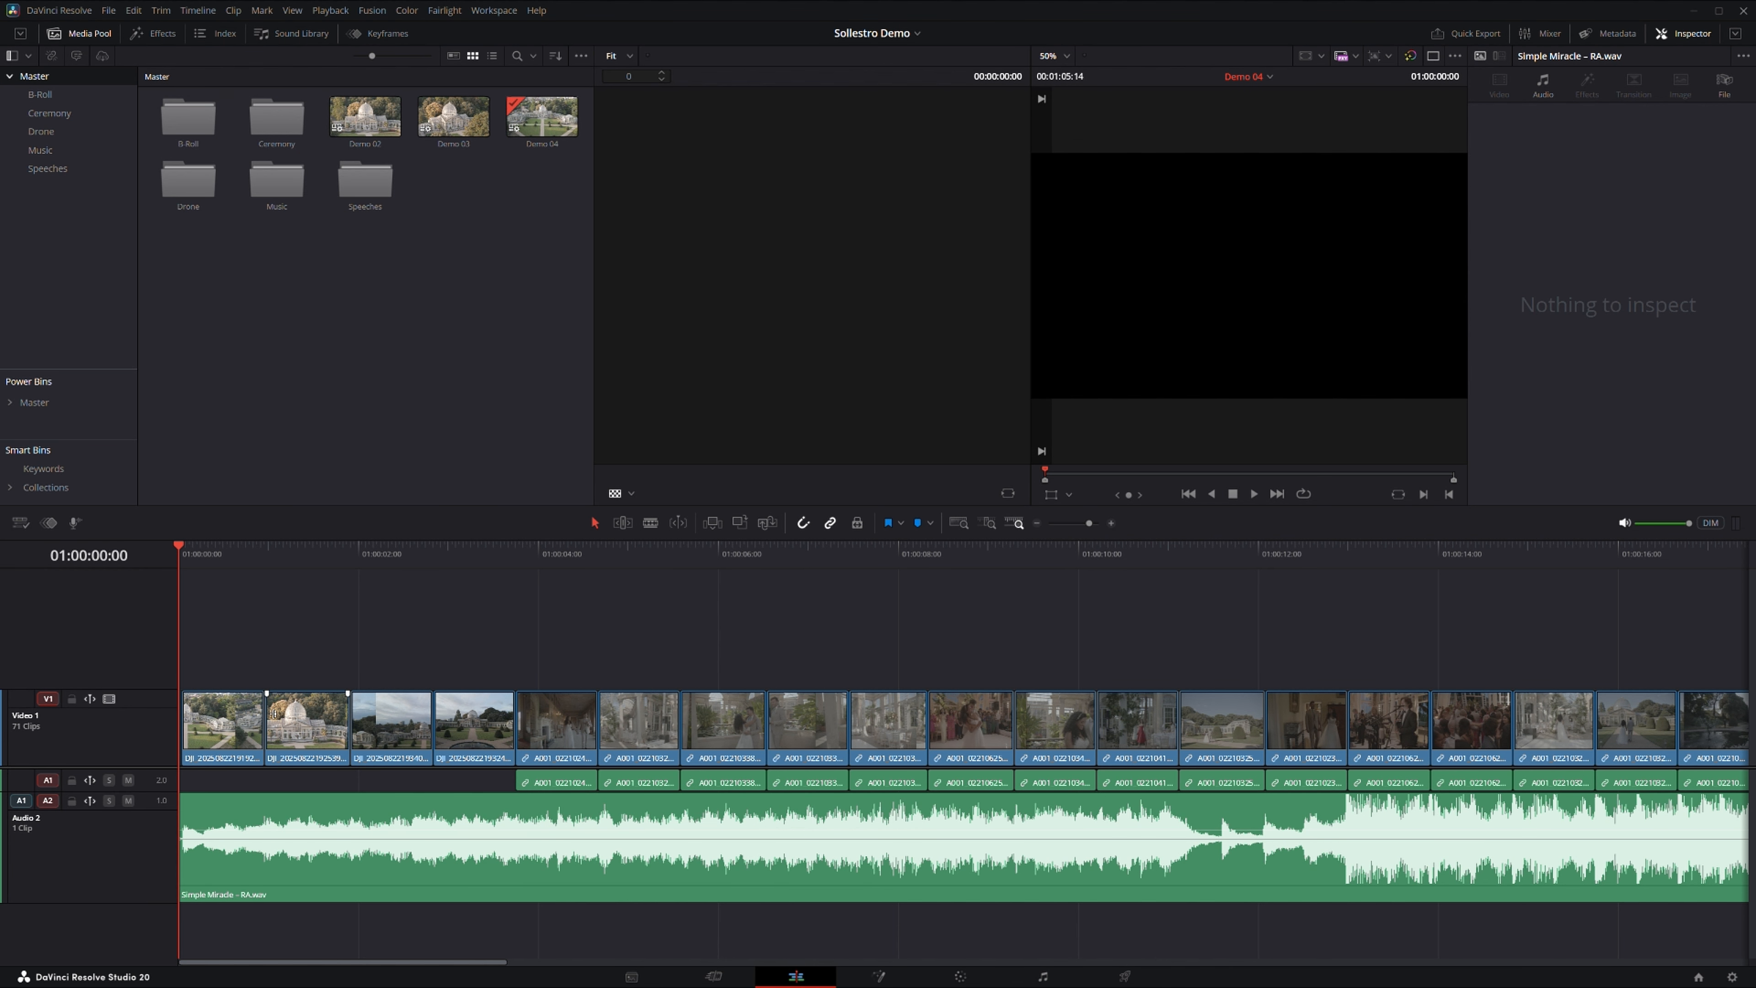
drag(183, 550, 470, 604)
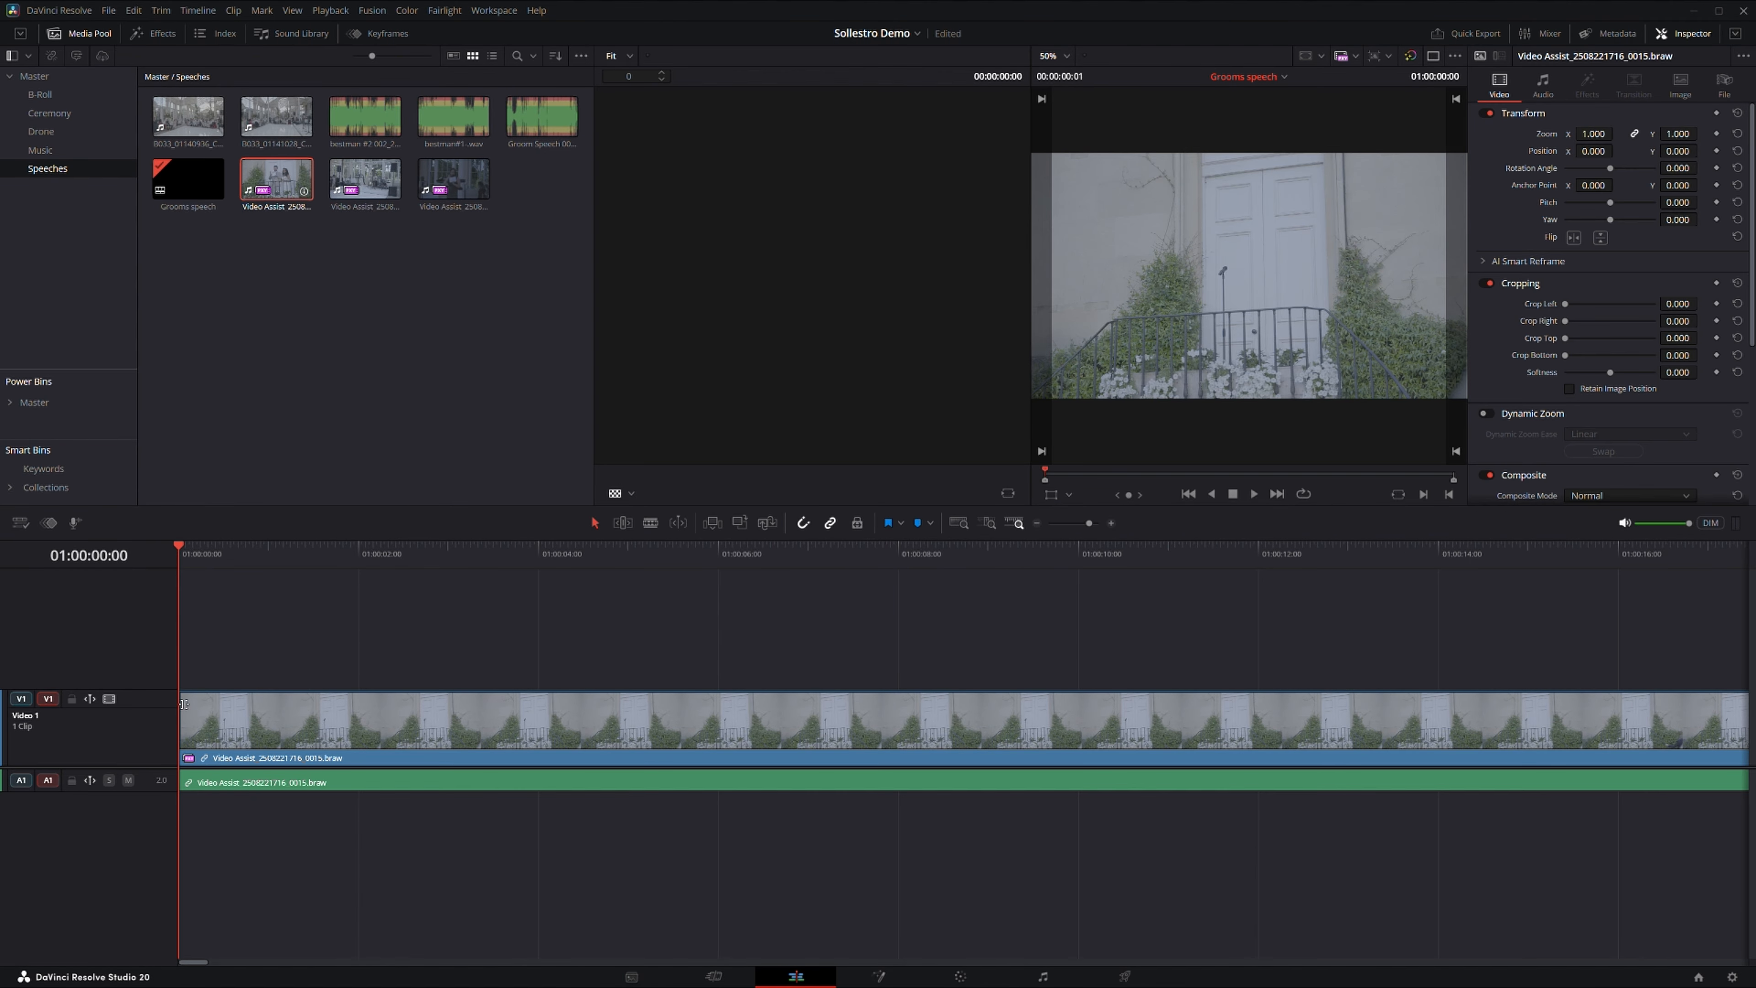
Put Groom Speech 000_200827.wav on the Audio 1 track in place of the camera audio and trim it to the video's end.
mouse_move(138, 795)
mouse_down()
mouse_move(135, 889)
mouse_move(133, 822)
mouse_up()
scroll(424, 877, down, 15)
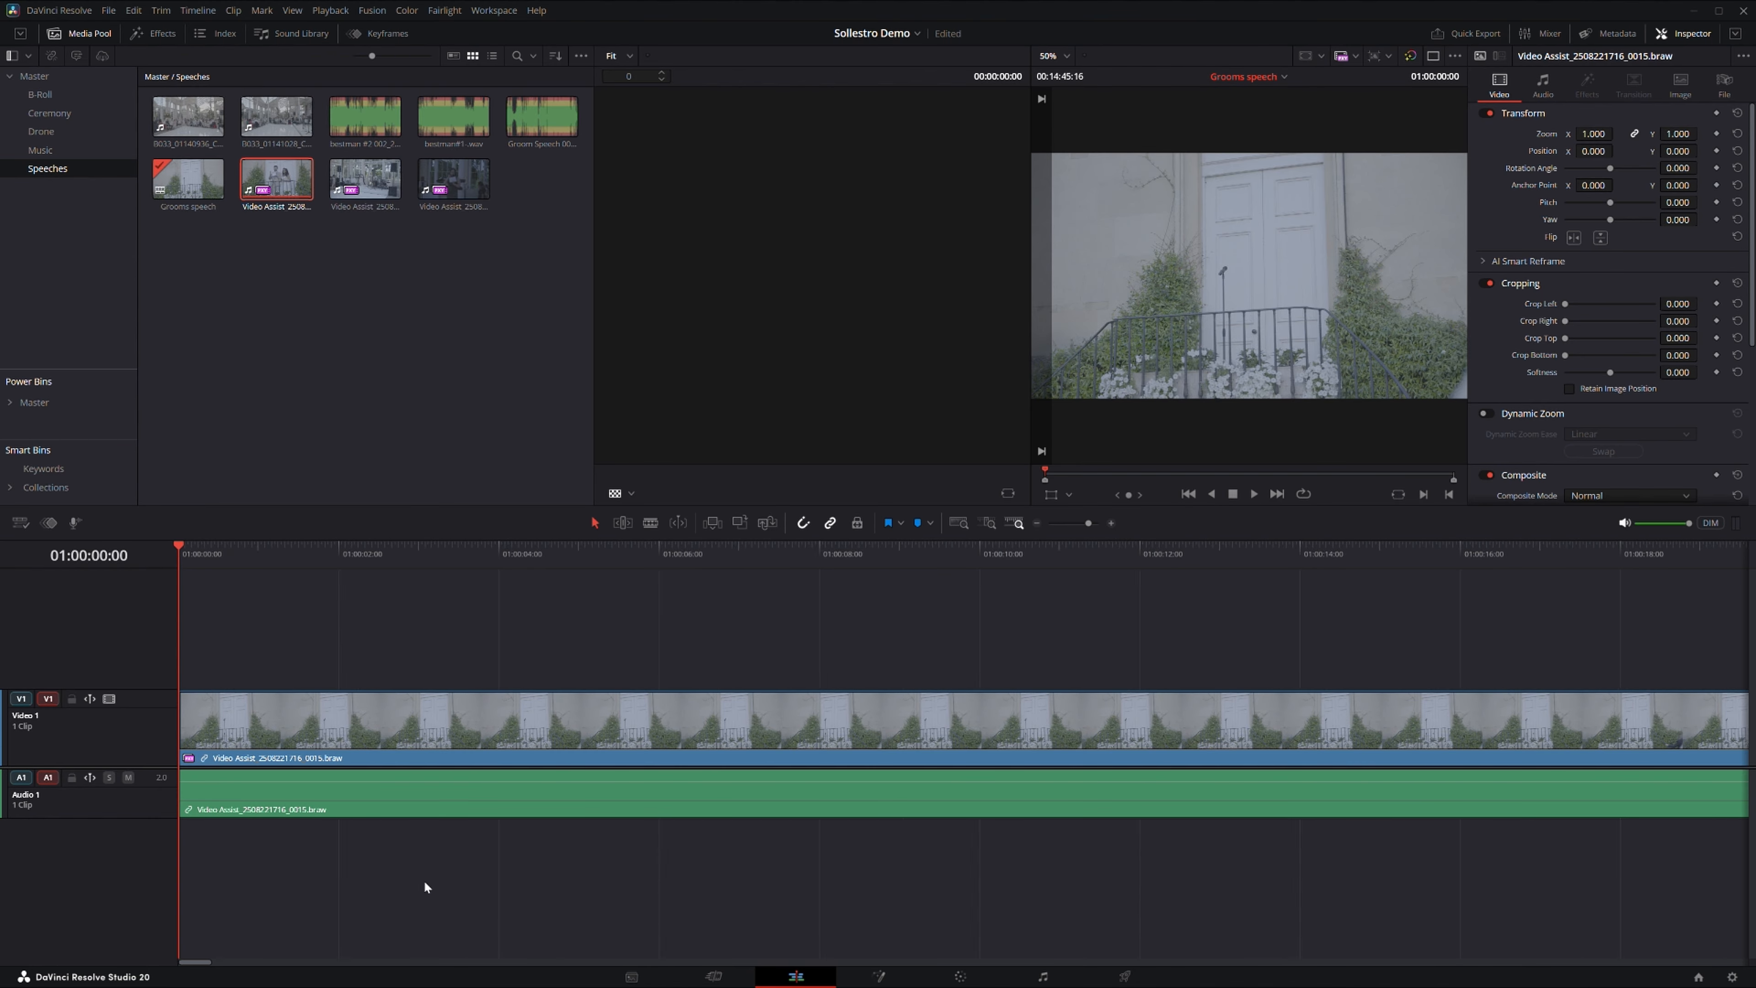
scroll(423, 876, up, 4)
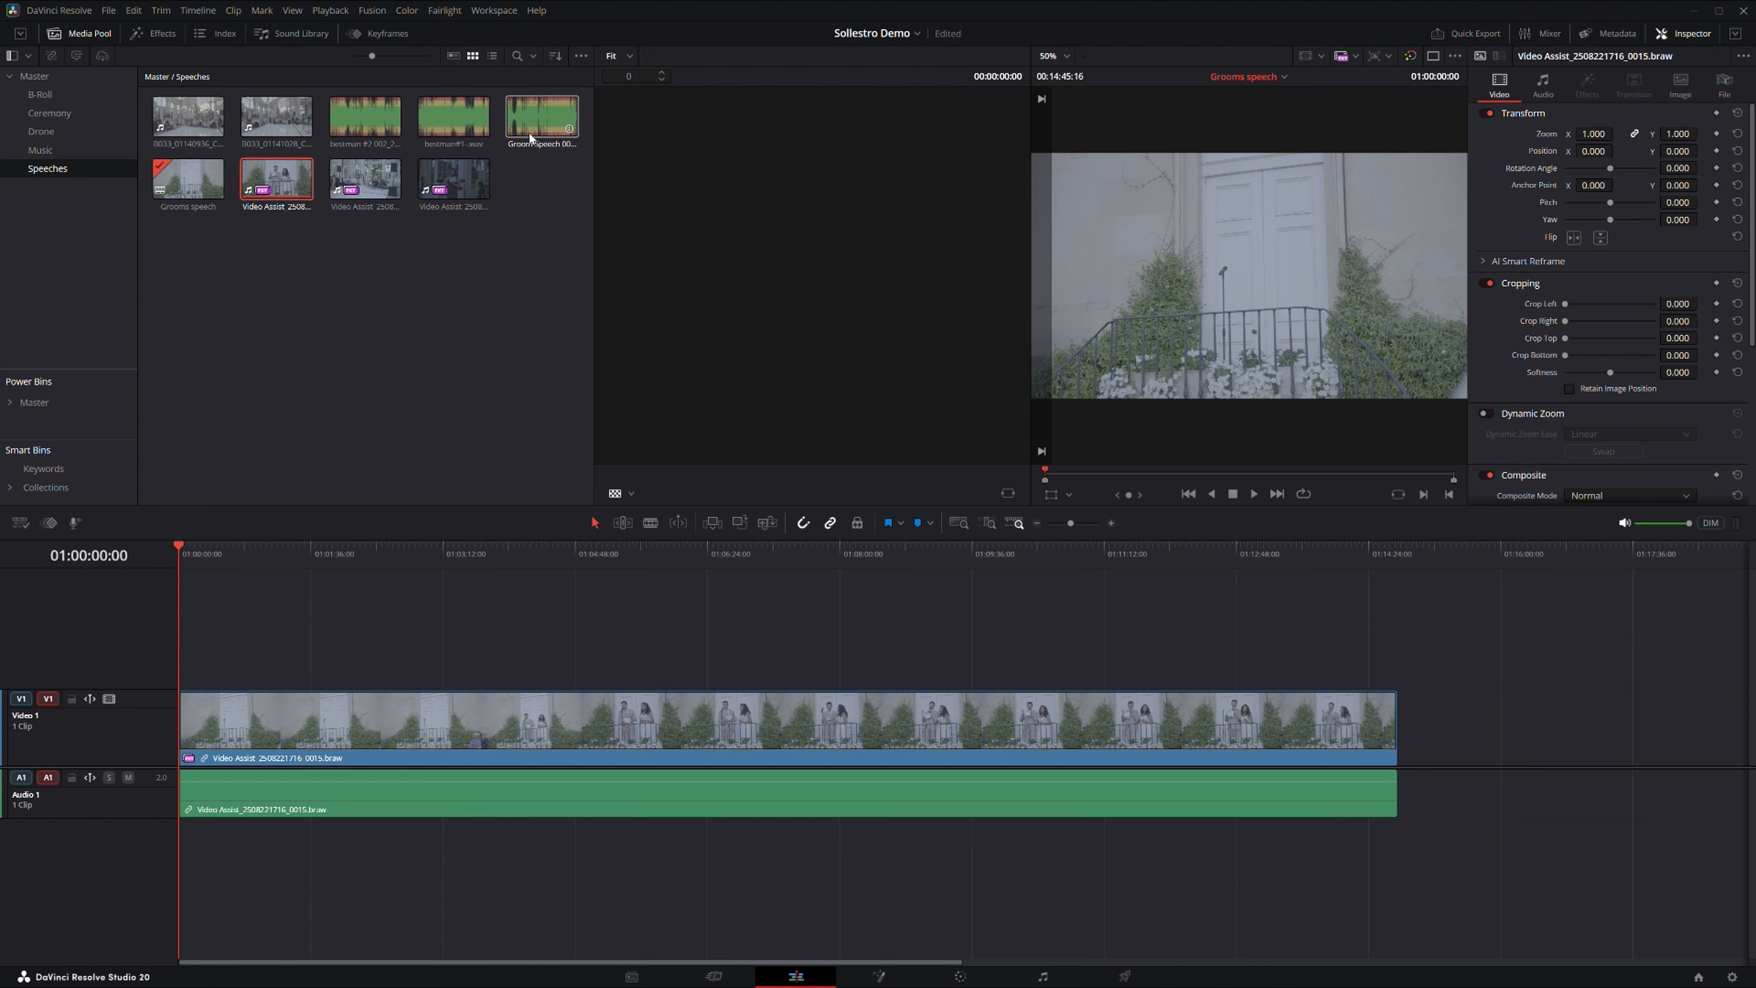
drag(531, 125, 112, 893)
drag(623, 865, 622, 822)
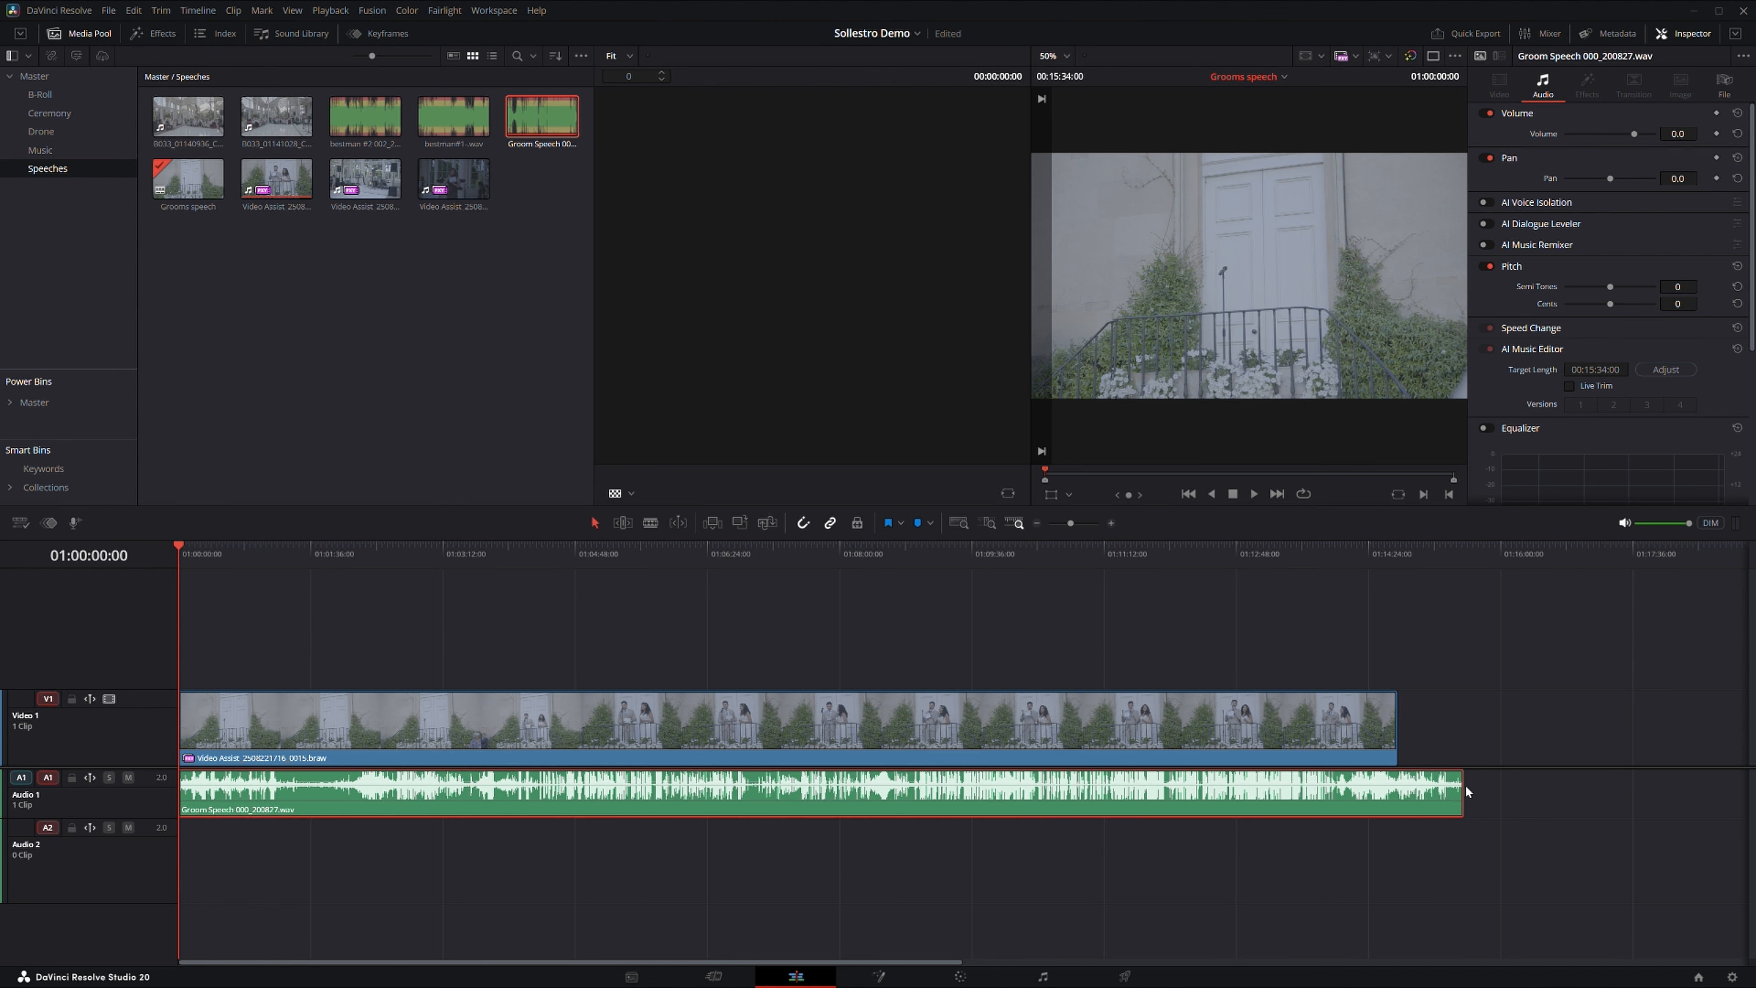
drag(1462, 792, 1397, 792)
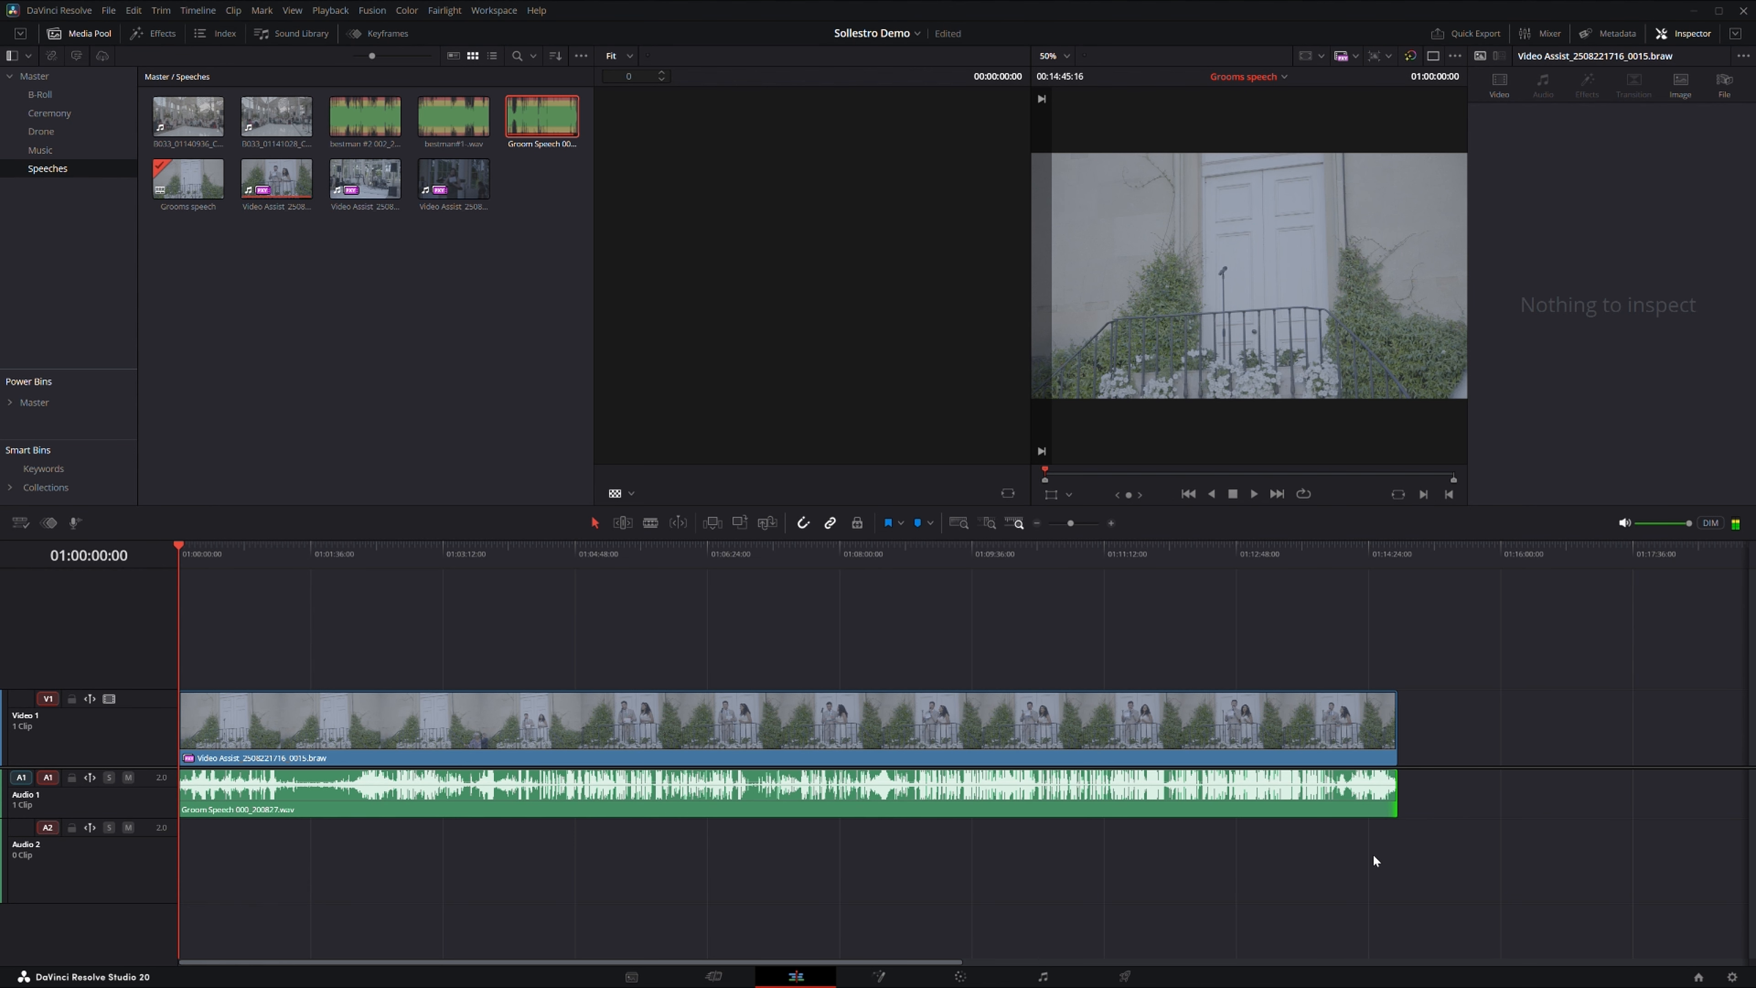
Check the groom's speech video and audio clips on the timeline by scrubbing to 01:06:52:09.
drag(557, 902, 647, 651)
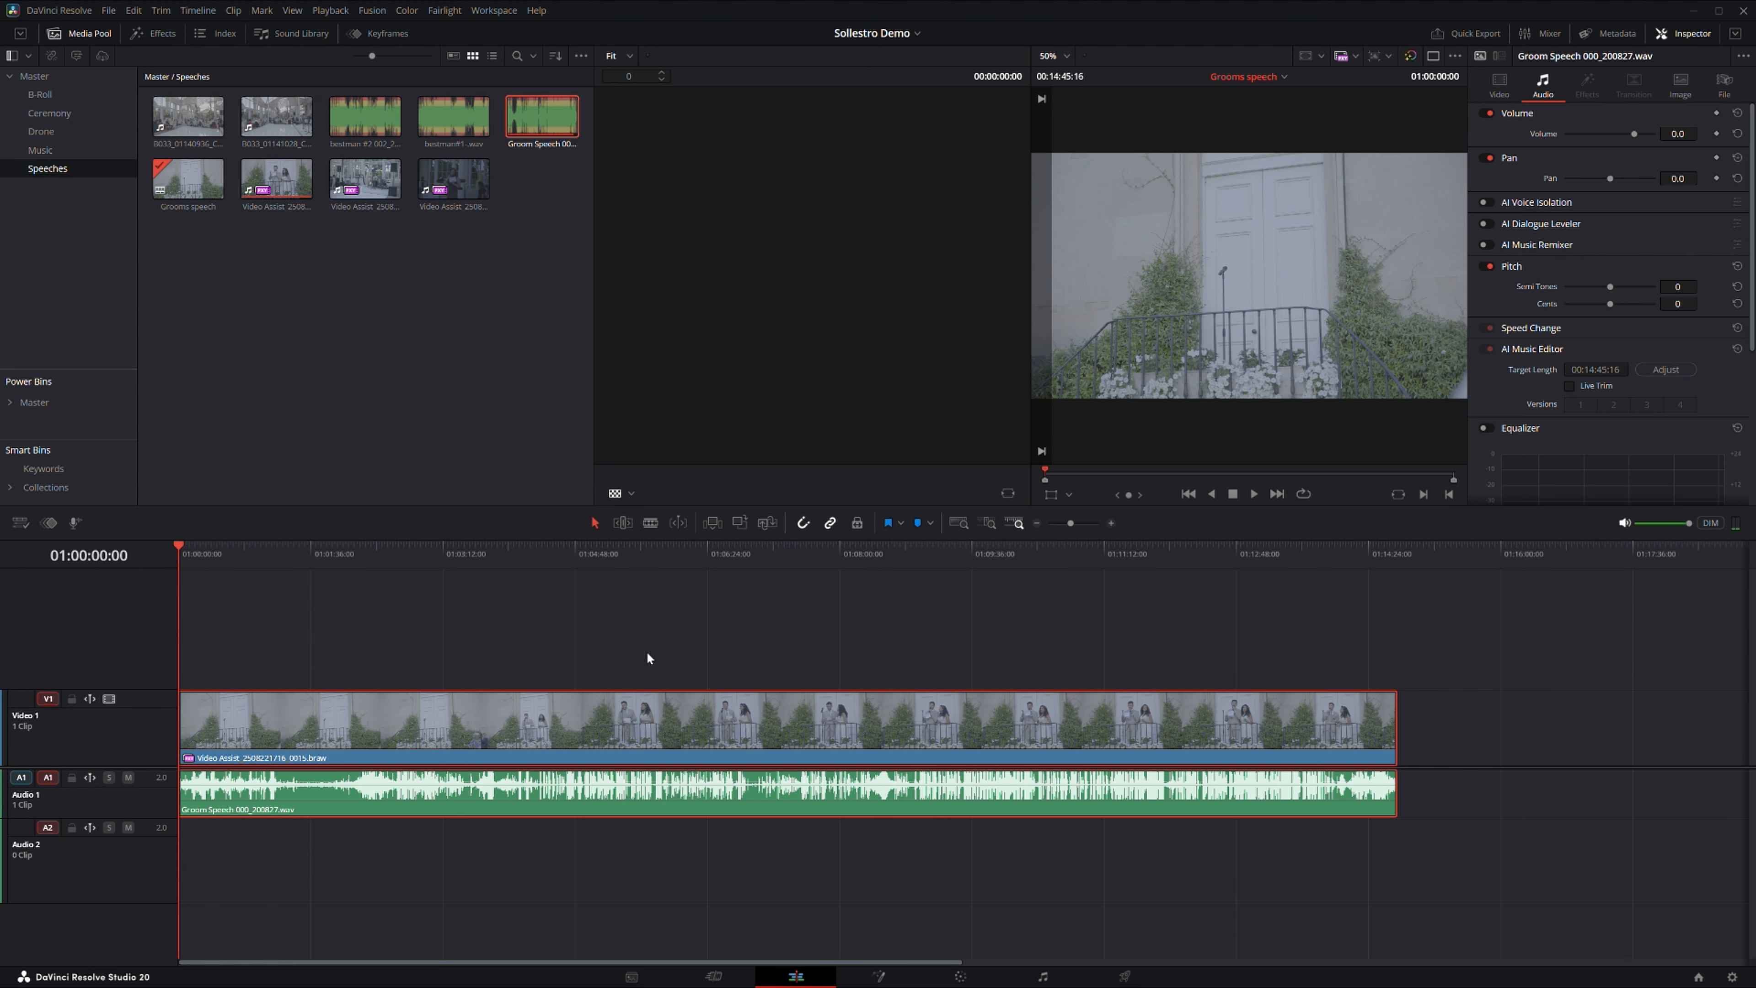
click(648, 655)
drag(637, 547, 745, 545)
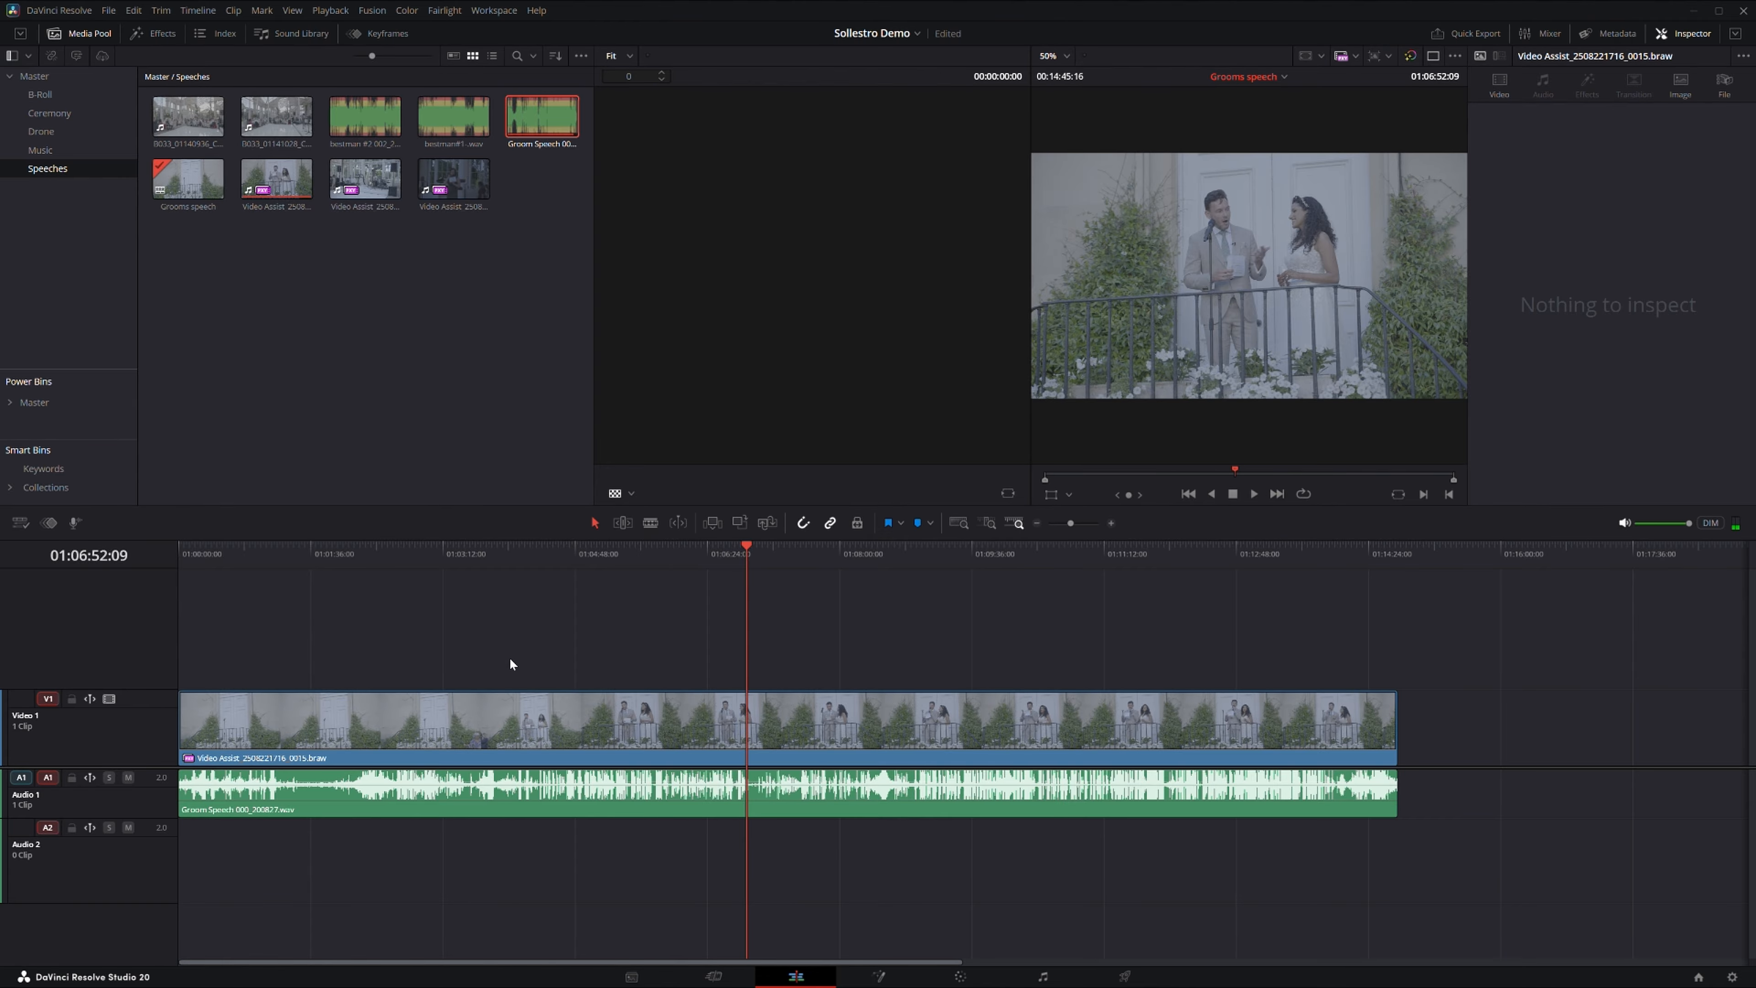
Set the export codec for the Grooms speech timeline to Apple ProRes and choose the ProRes type.
key(shift+8)
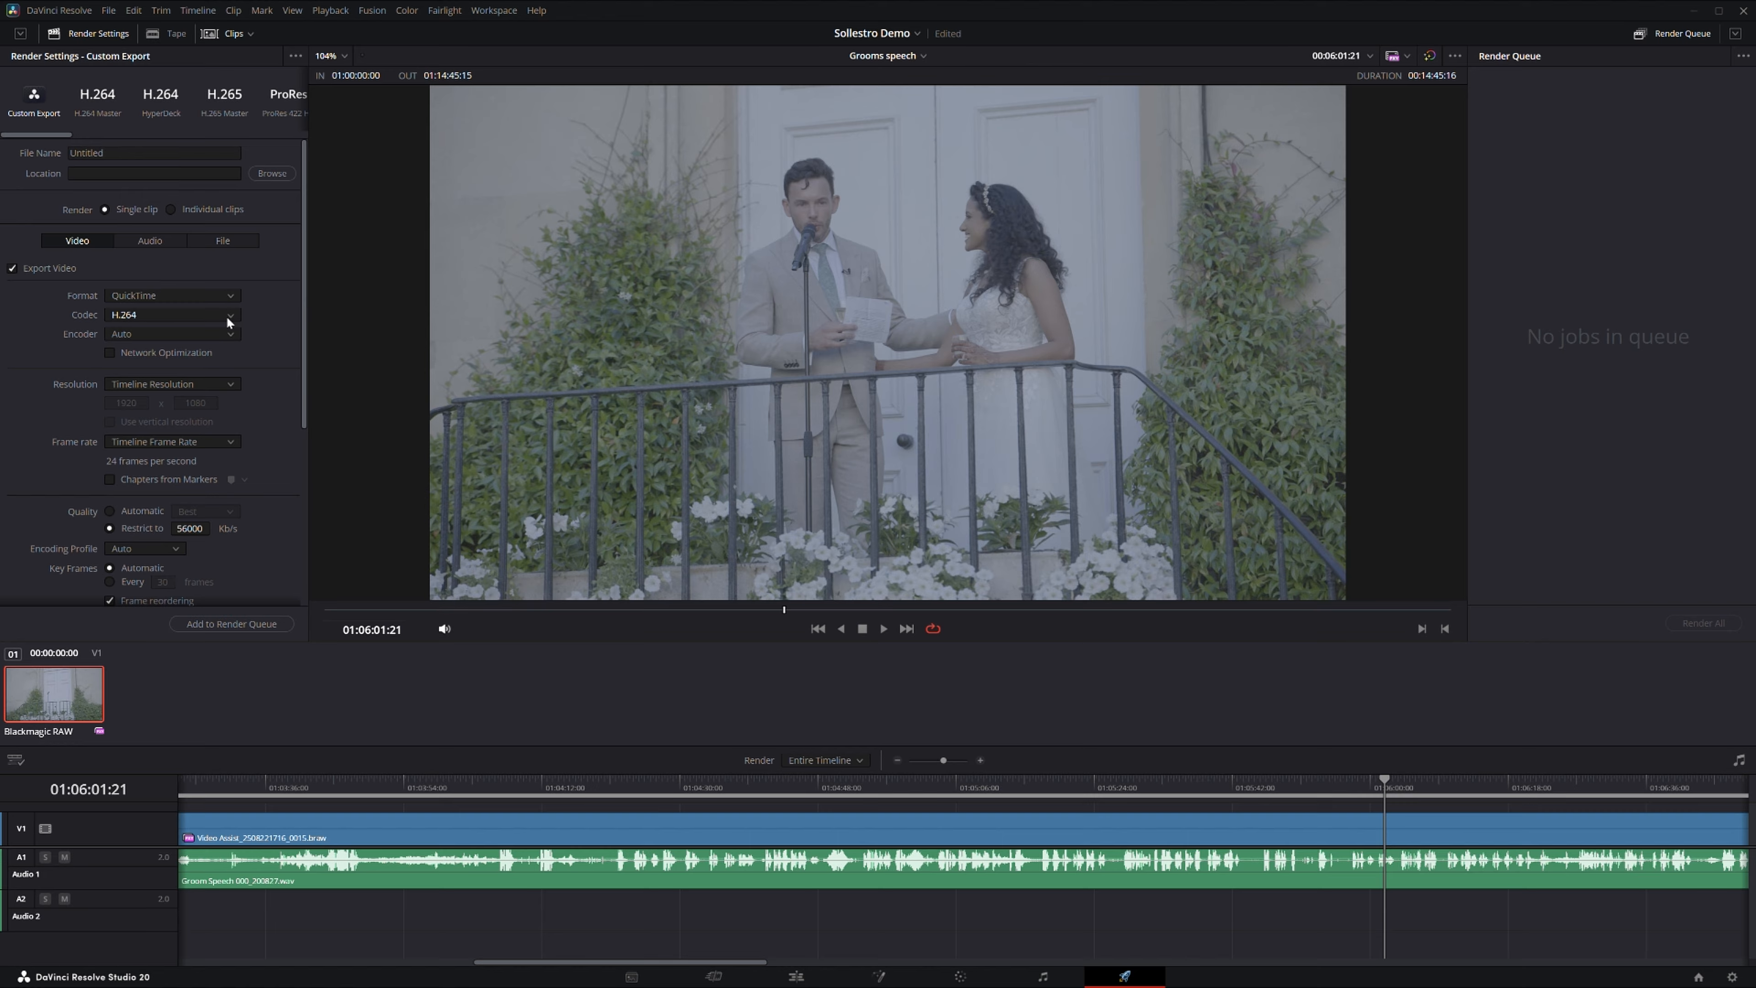
click(220, 329)
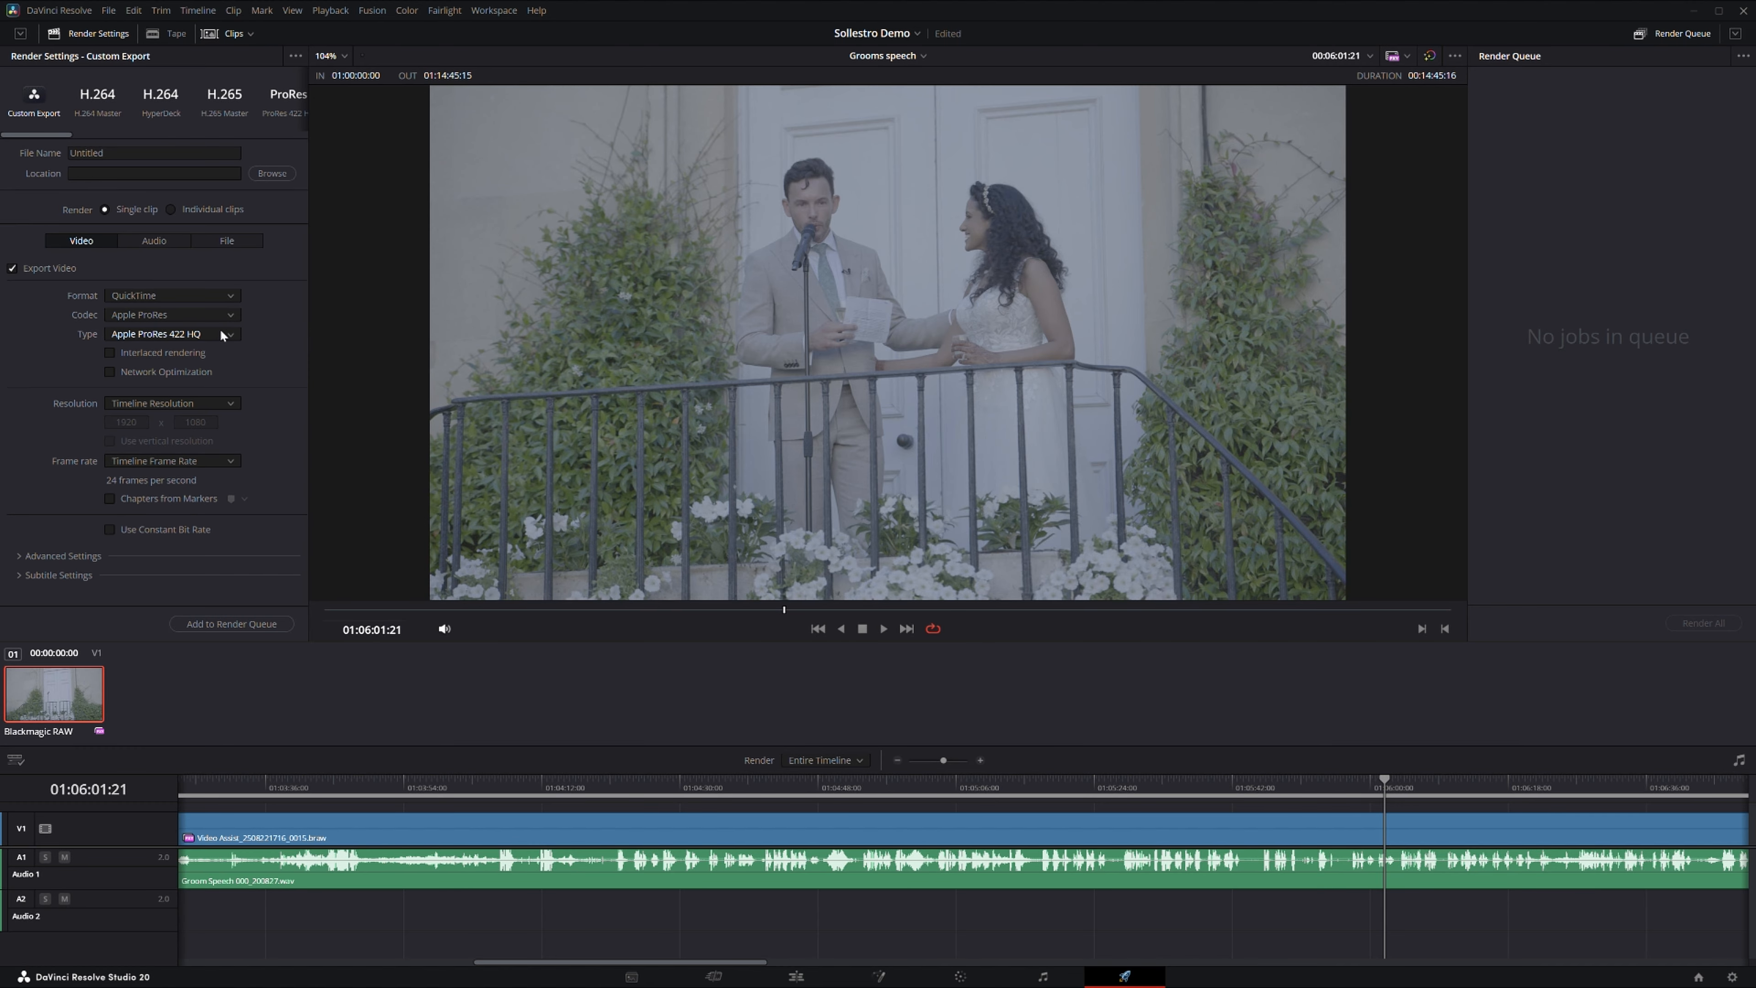
click(216, 380)
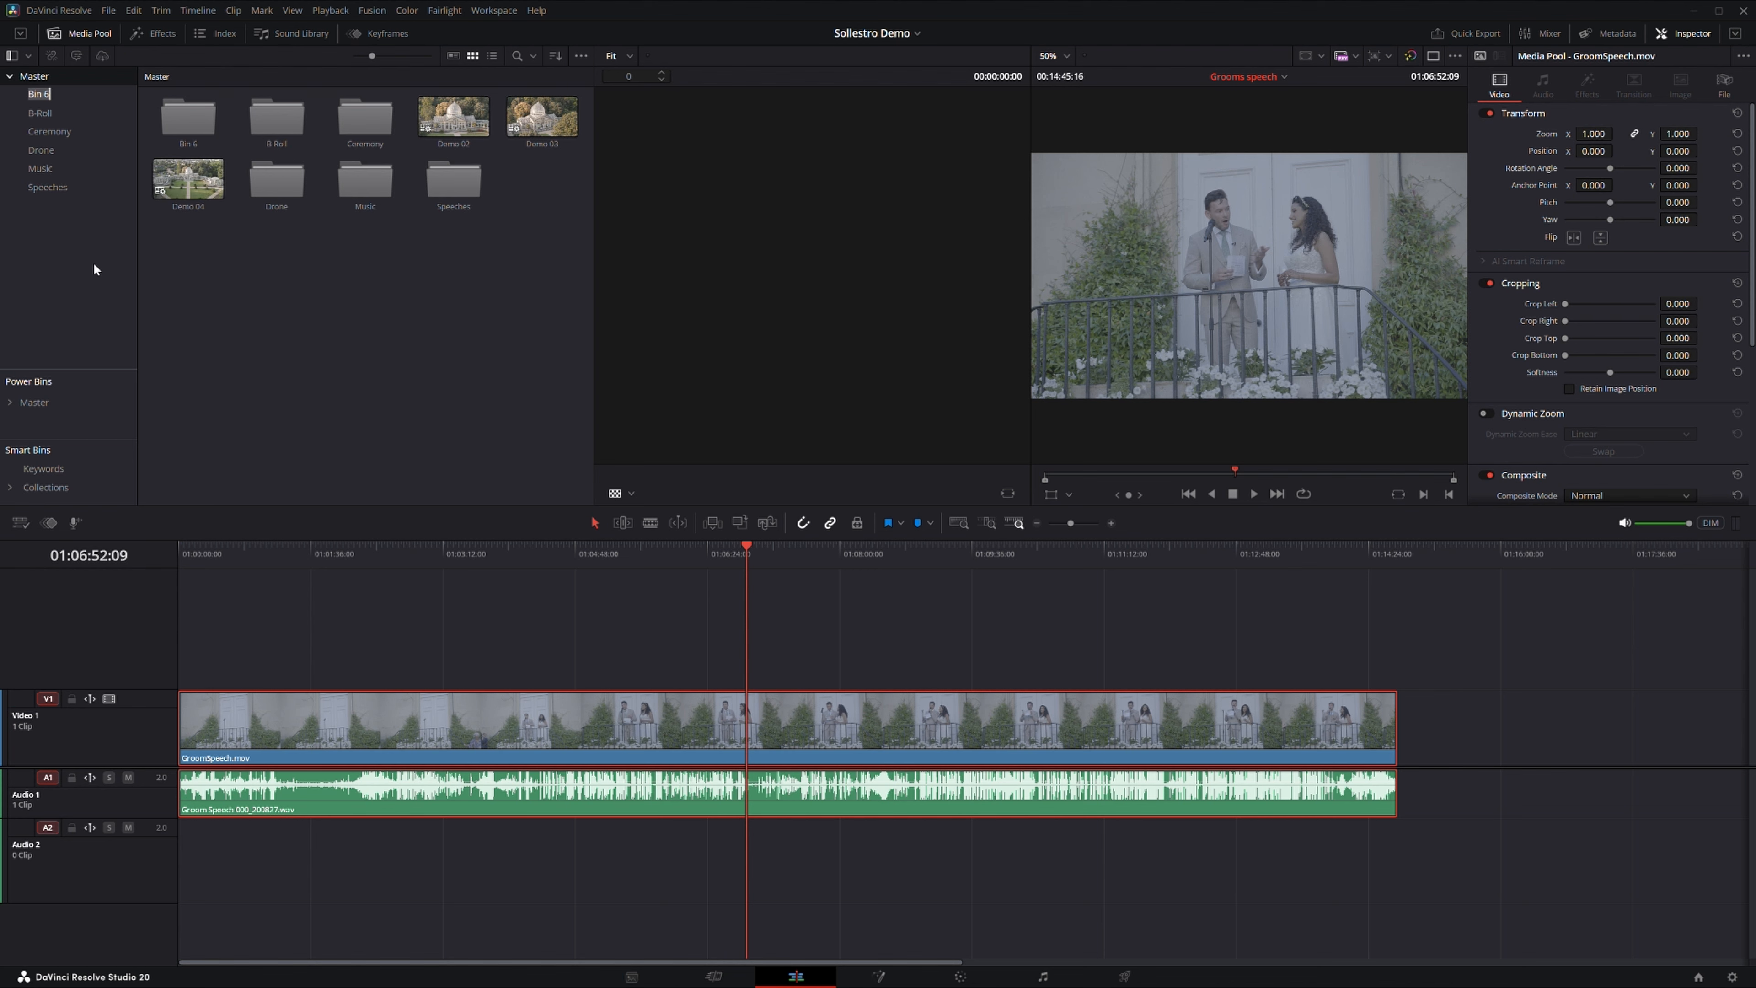
Name the new bin Final Speeches.
text(Final Spee)
key(BackSpace)
key(BackSpace)
text(eeches)
key(Return)
Move GroomSpeech.mov from the Speeches bin into the Final Speeches bin and open that bin.
click(66, 184)
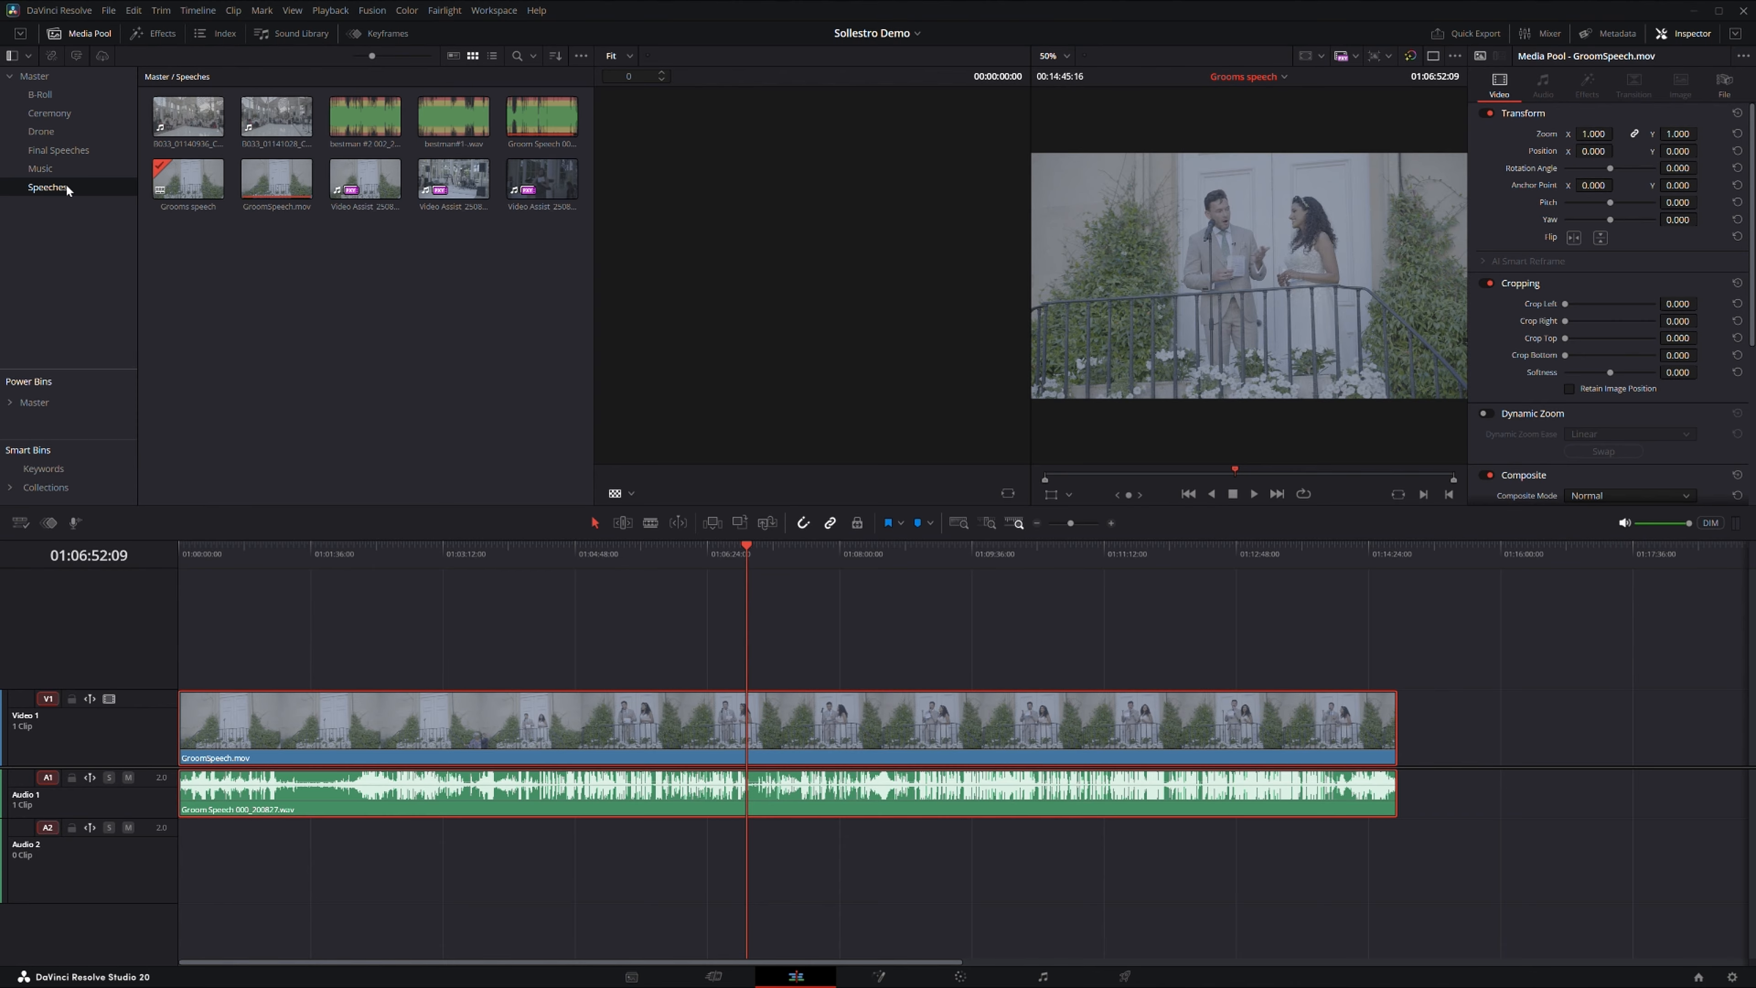
drag(289, 186, 90, 145)
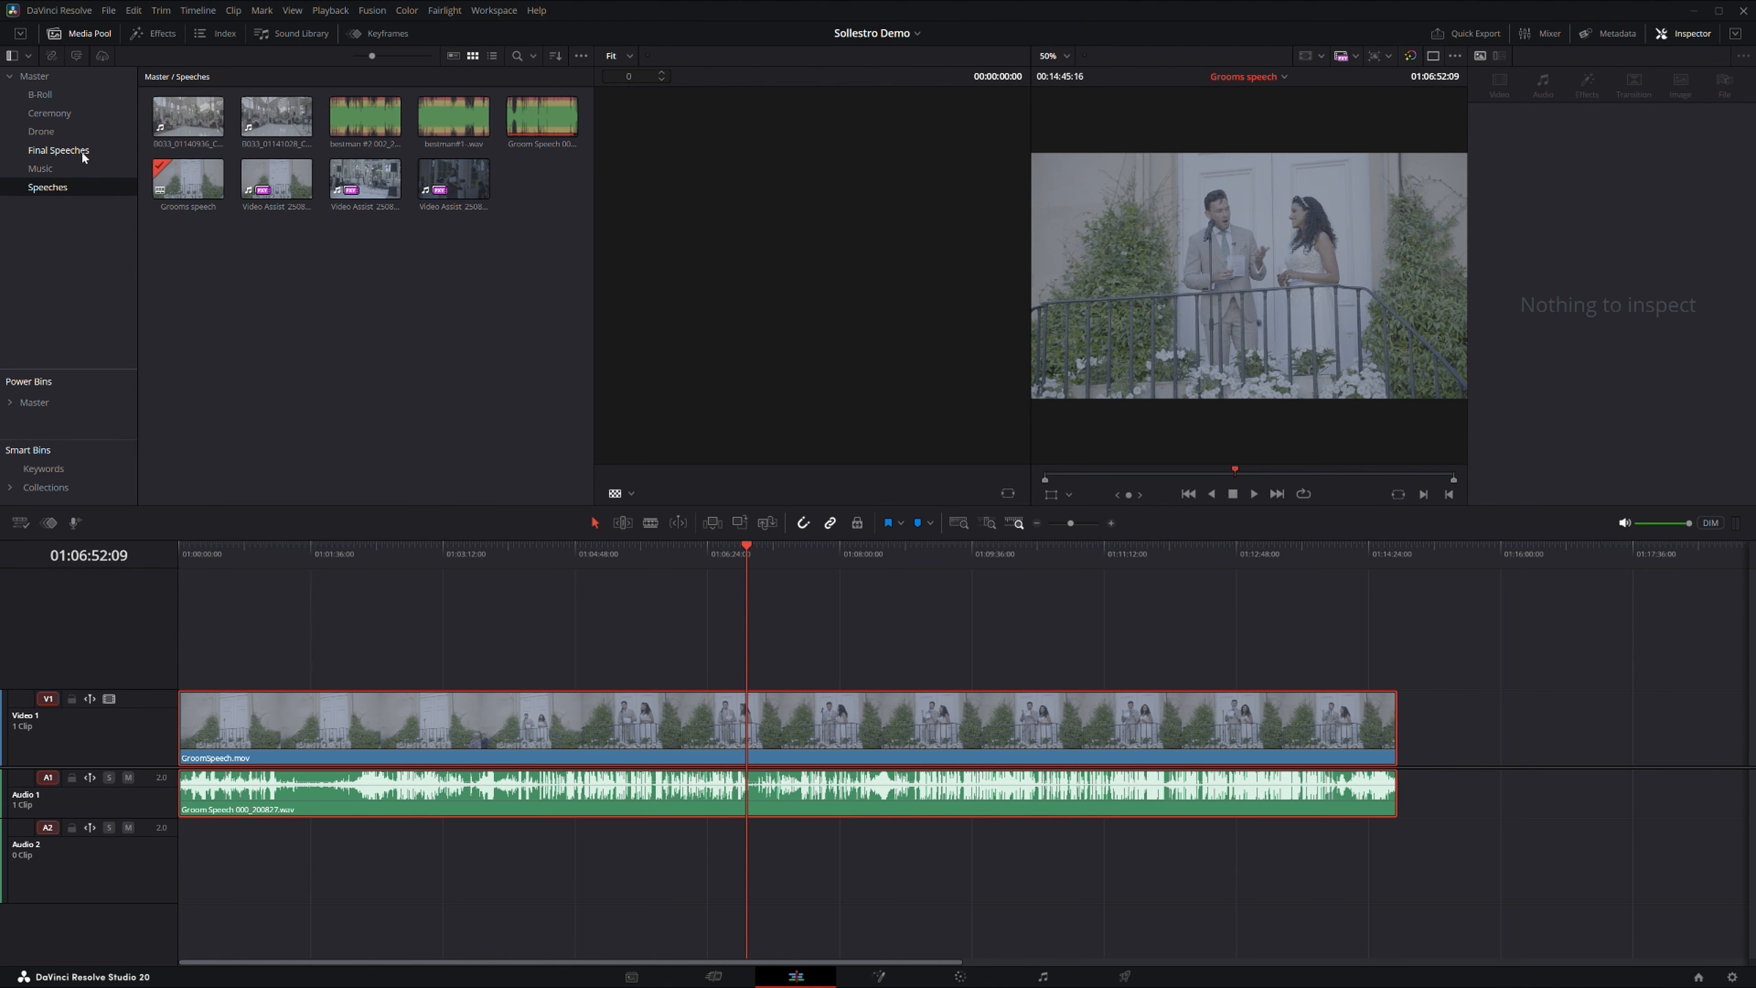
click(84, 153)
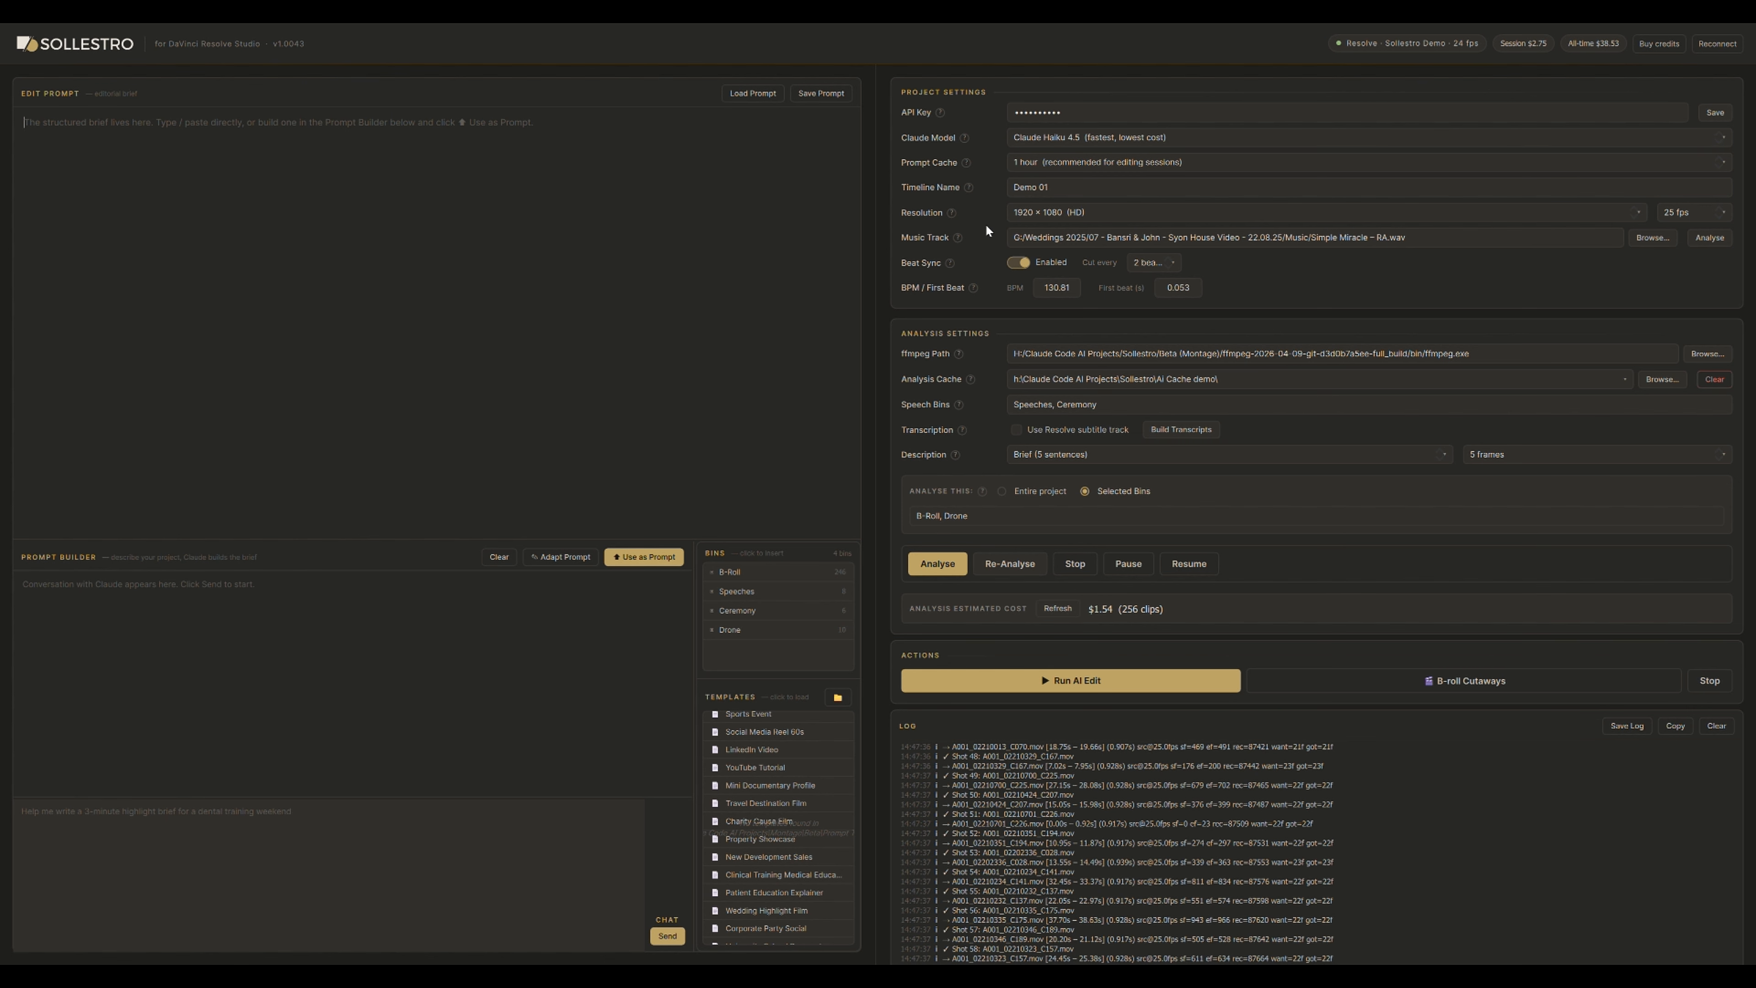
In Sollestro, disable beat sync and clear the existing speech bins entry.
click(1017, 262)
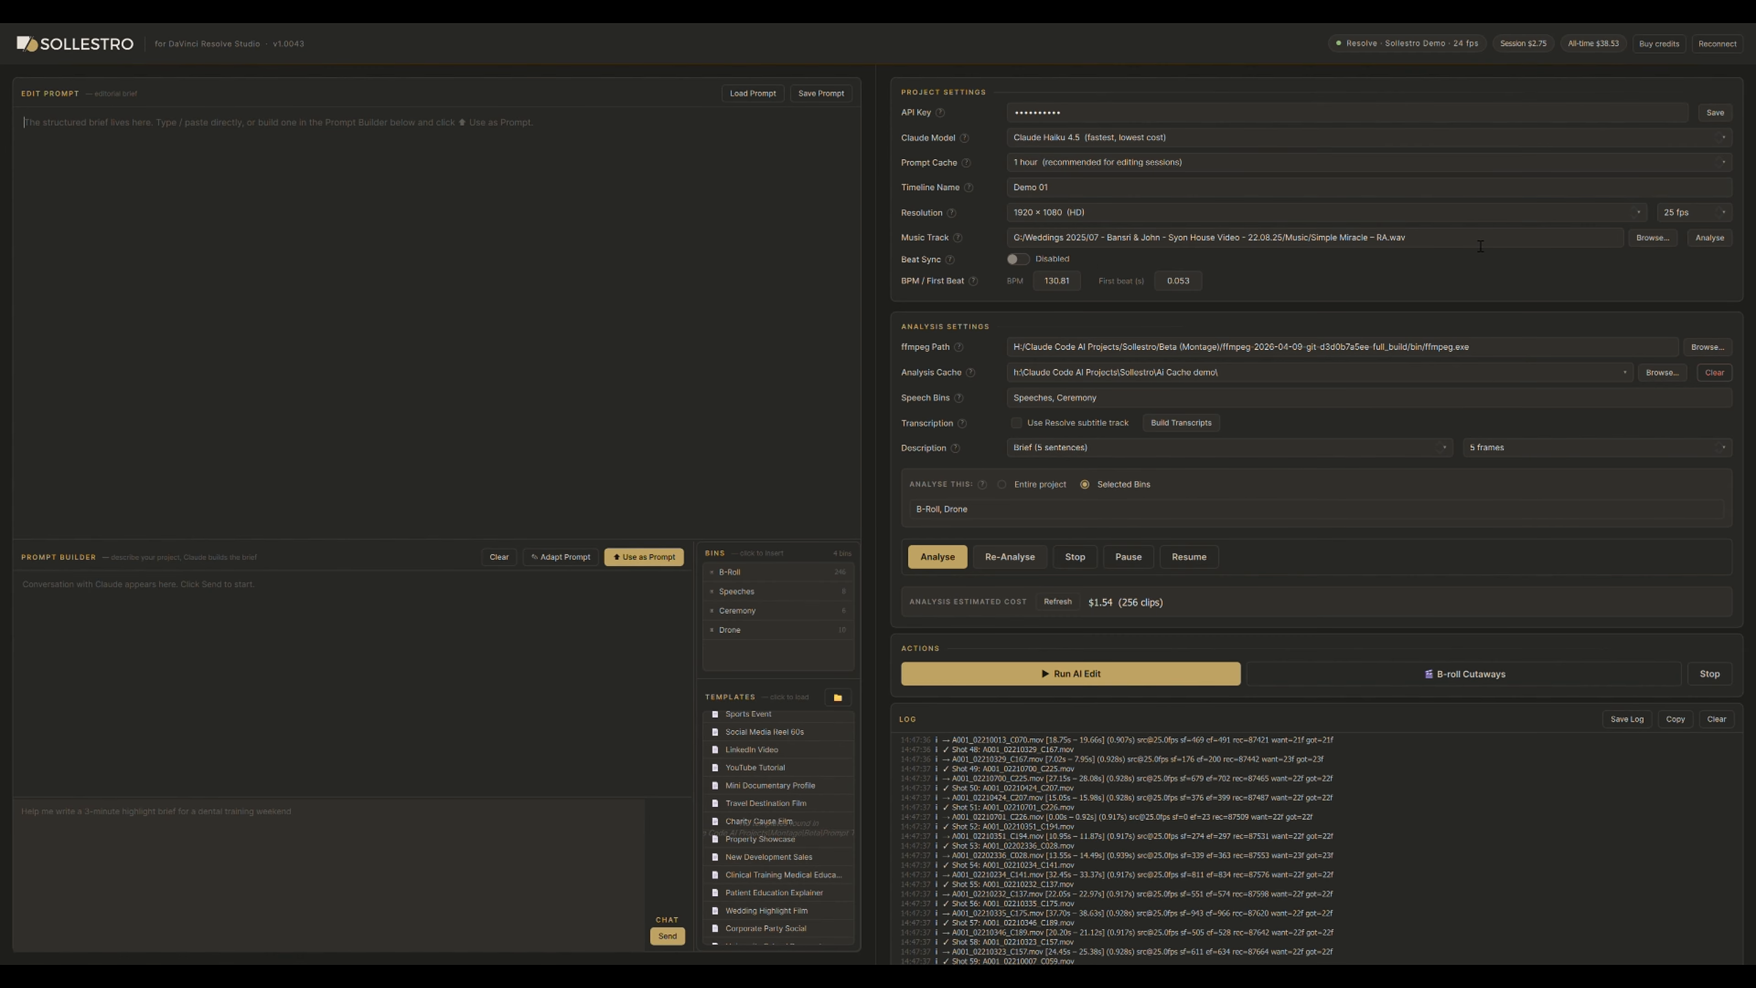
double_click(1481, 246)
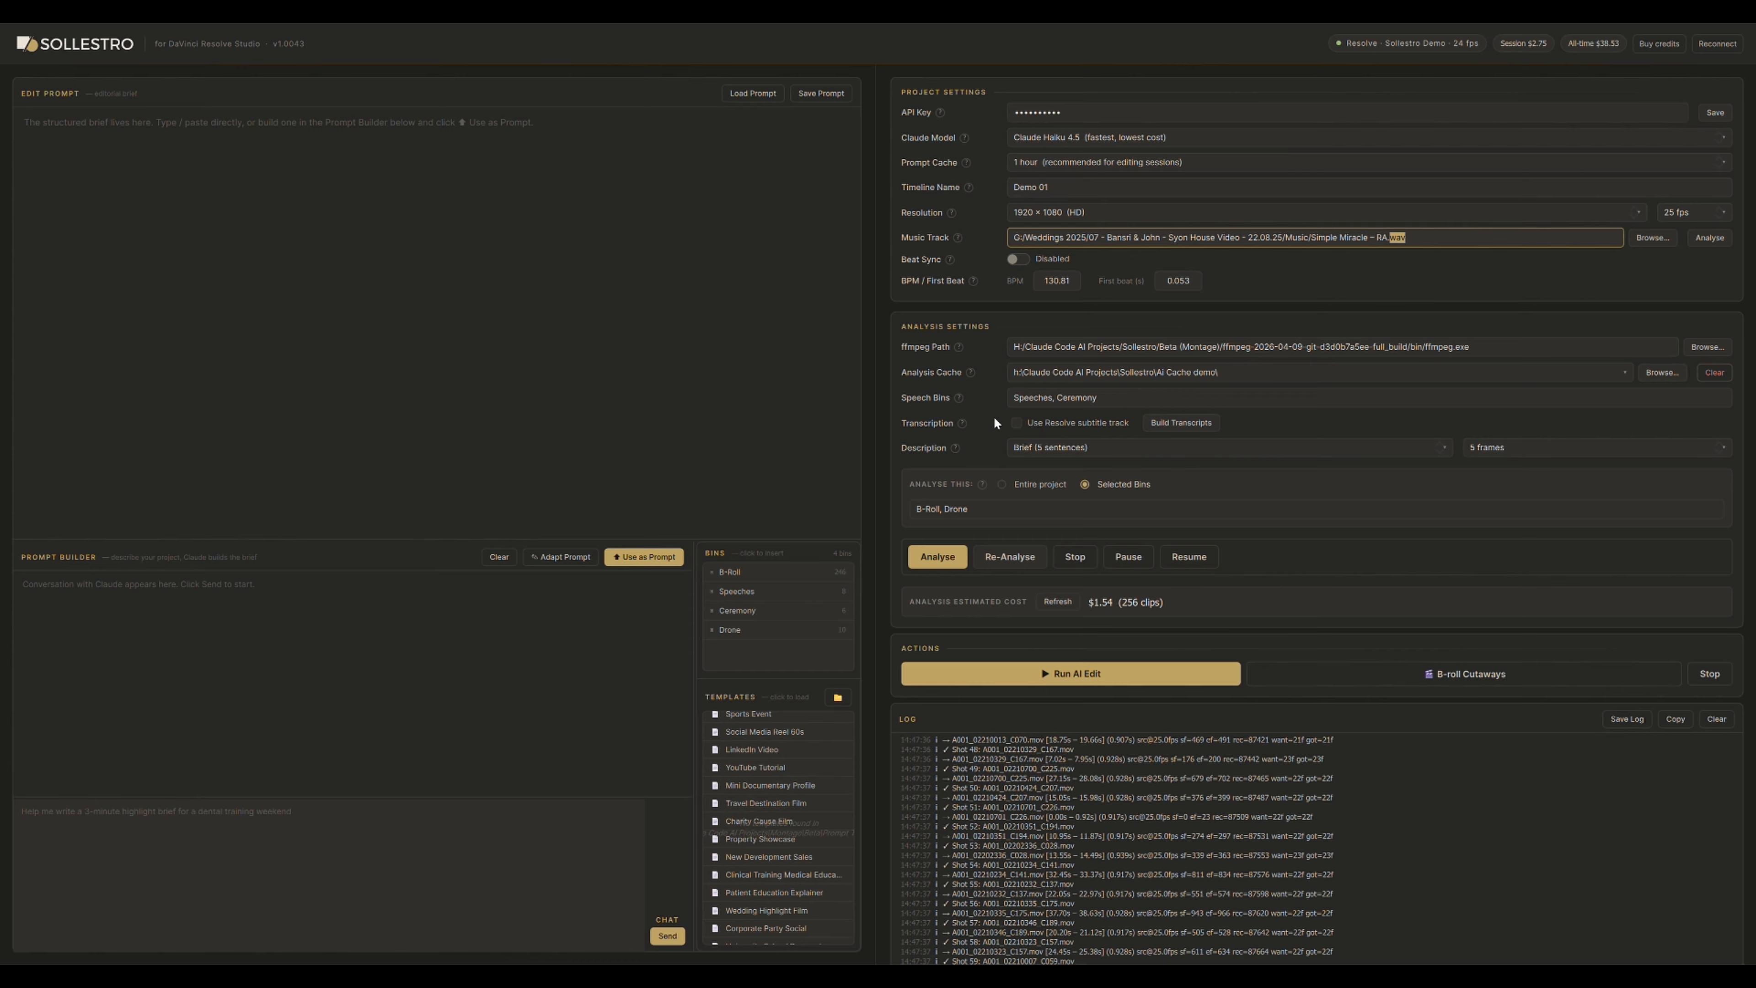
double_click(1172, 408)
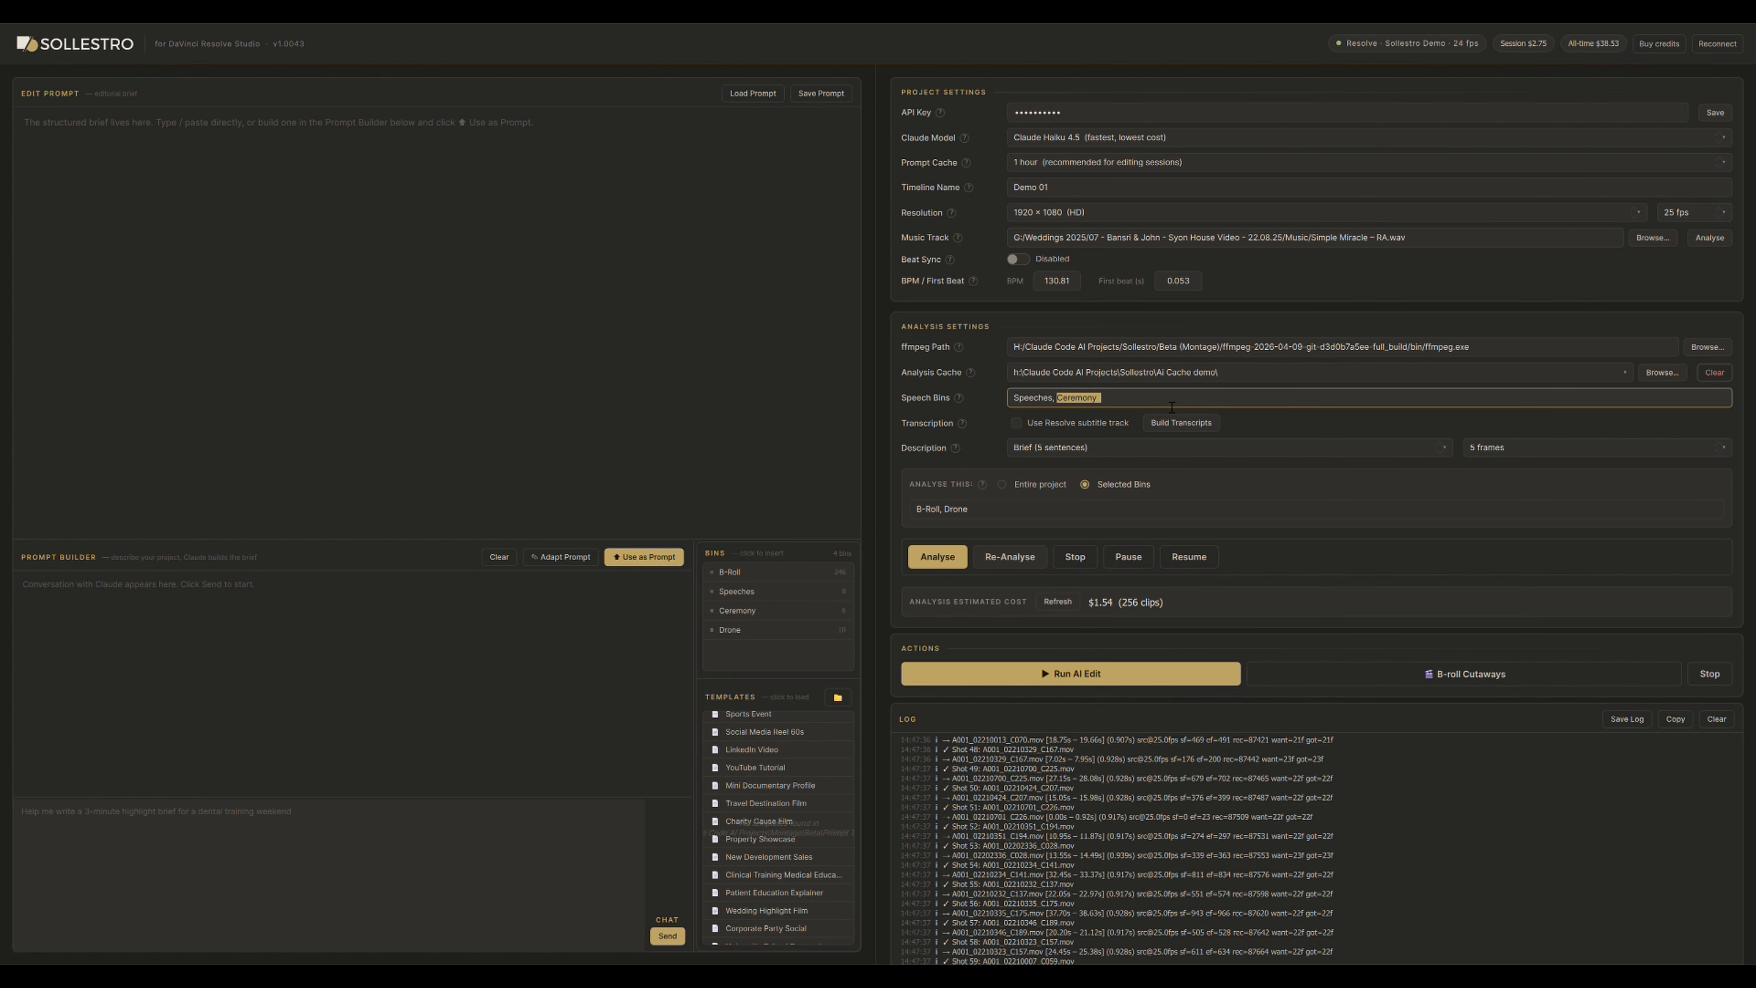
key(BackSpace)
key(BackSpace)
key(BackSpace)
key(BackSpace)
key(BackSpace)
key(BackSpace)
key(BackSpace)
Reconnect to Resolve to refresh the bin list and set Final Speeches as the speech bin.
click(1709, 49)
drag(747, 540, 747, 475)
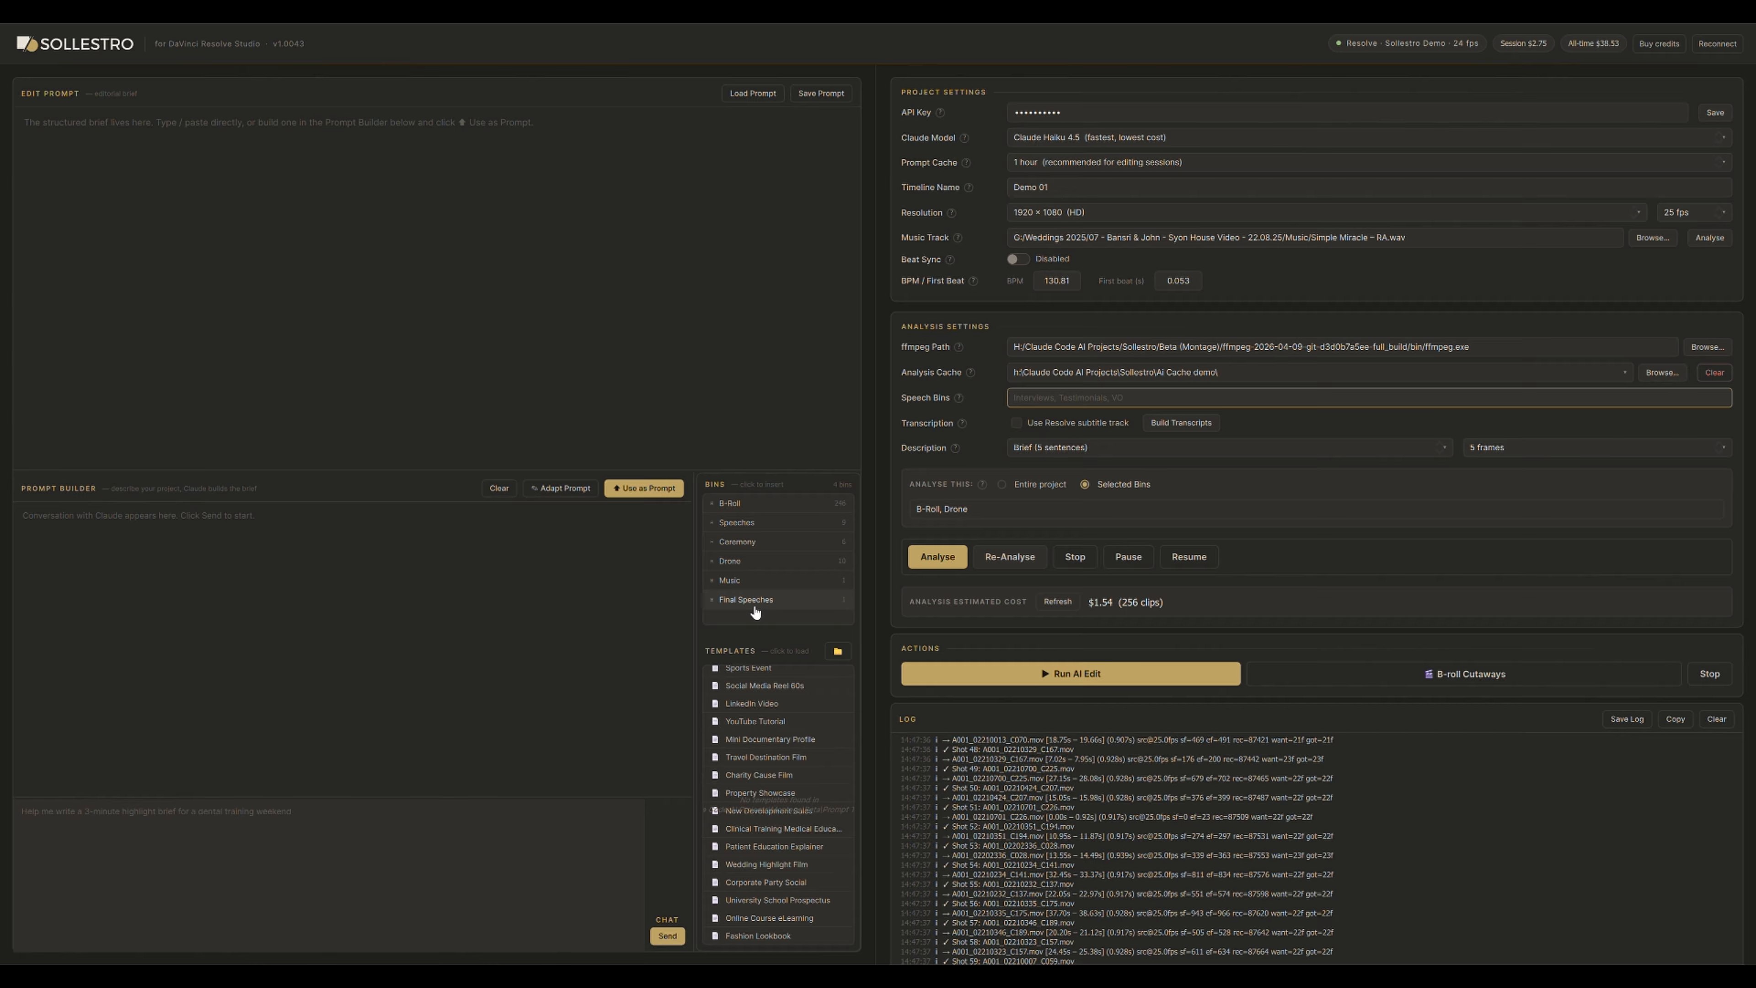
click(771, 606)
Enable the Resolve subtitle track for transcription and analyse only the Final Speeches bin.
click(1016, 424)
click(989, 515)
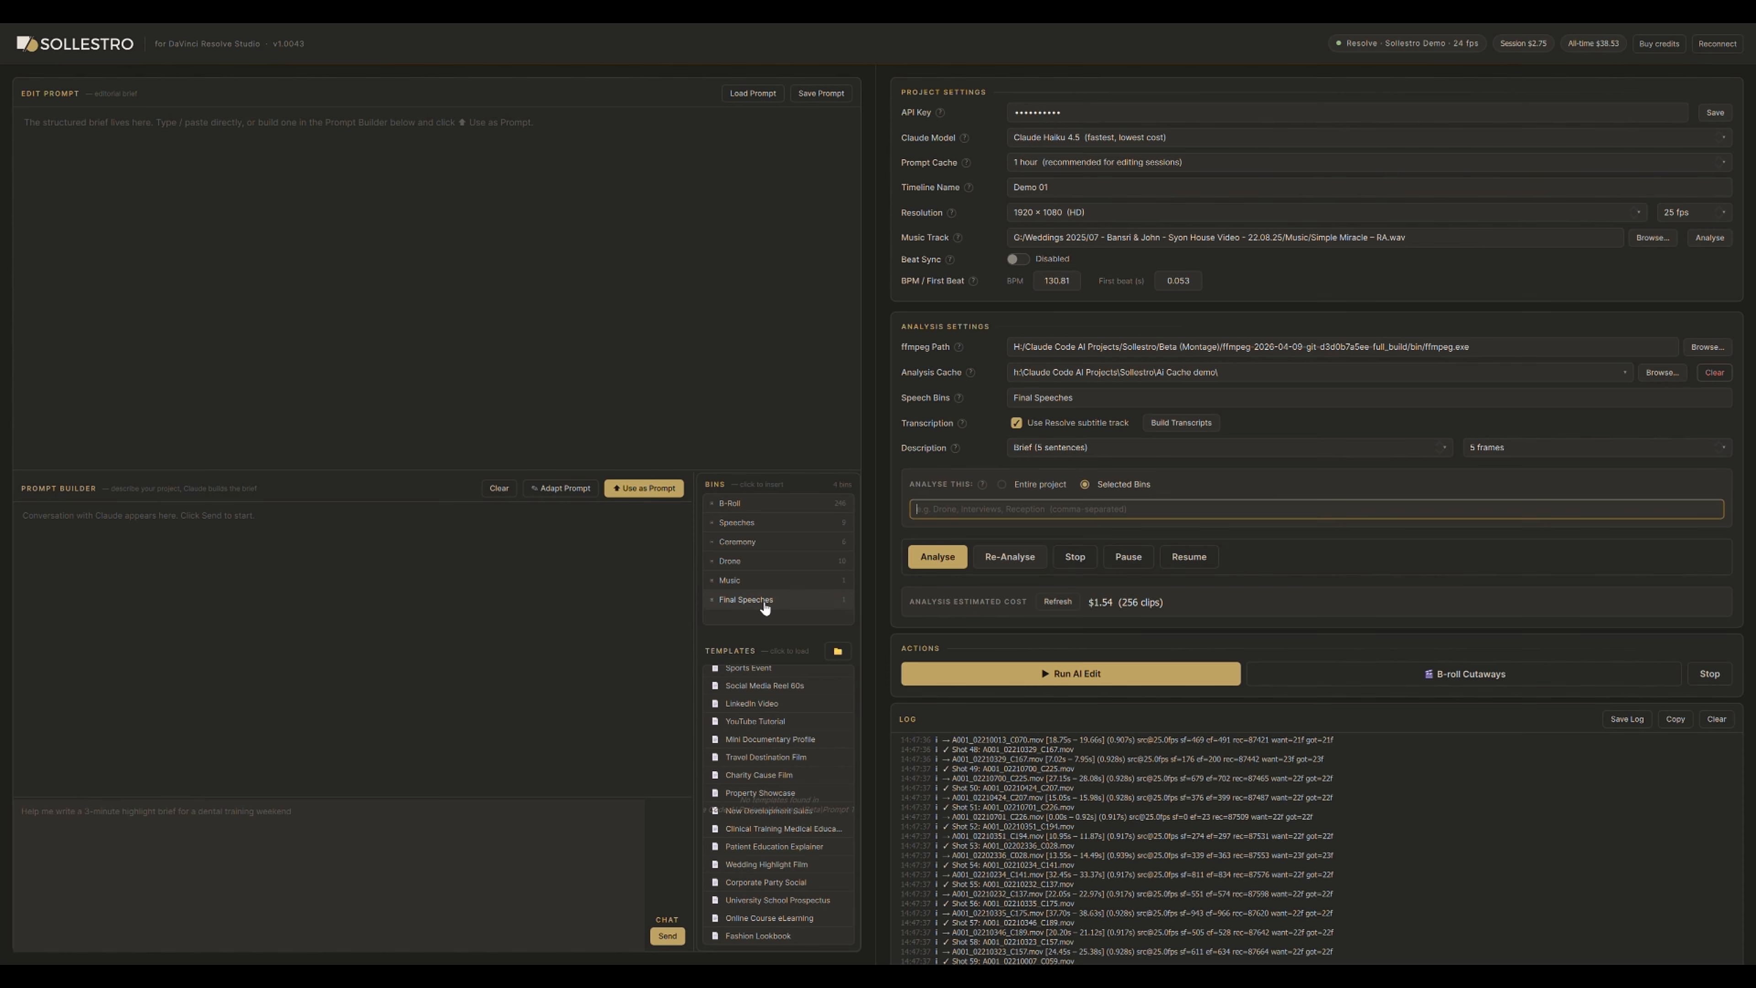
click(765, 600)
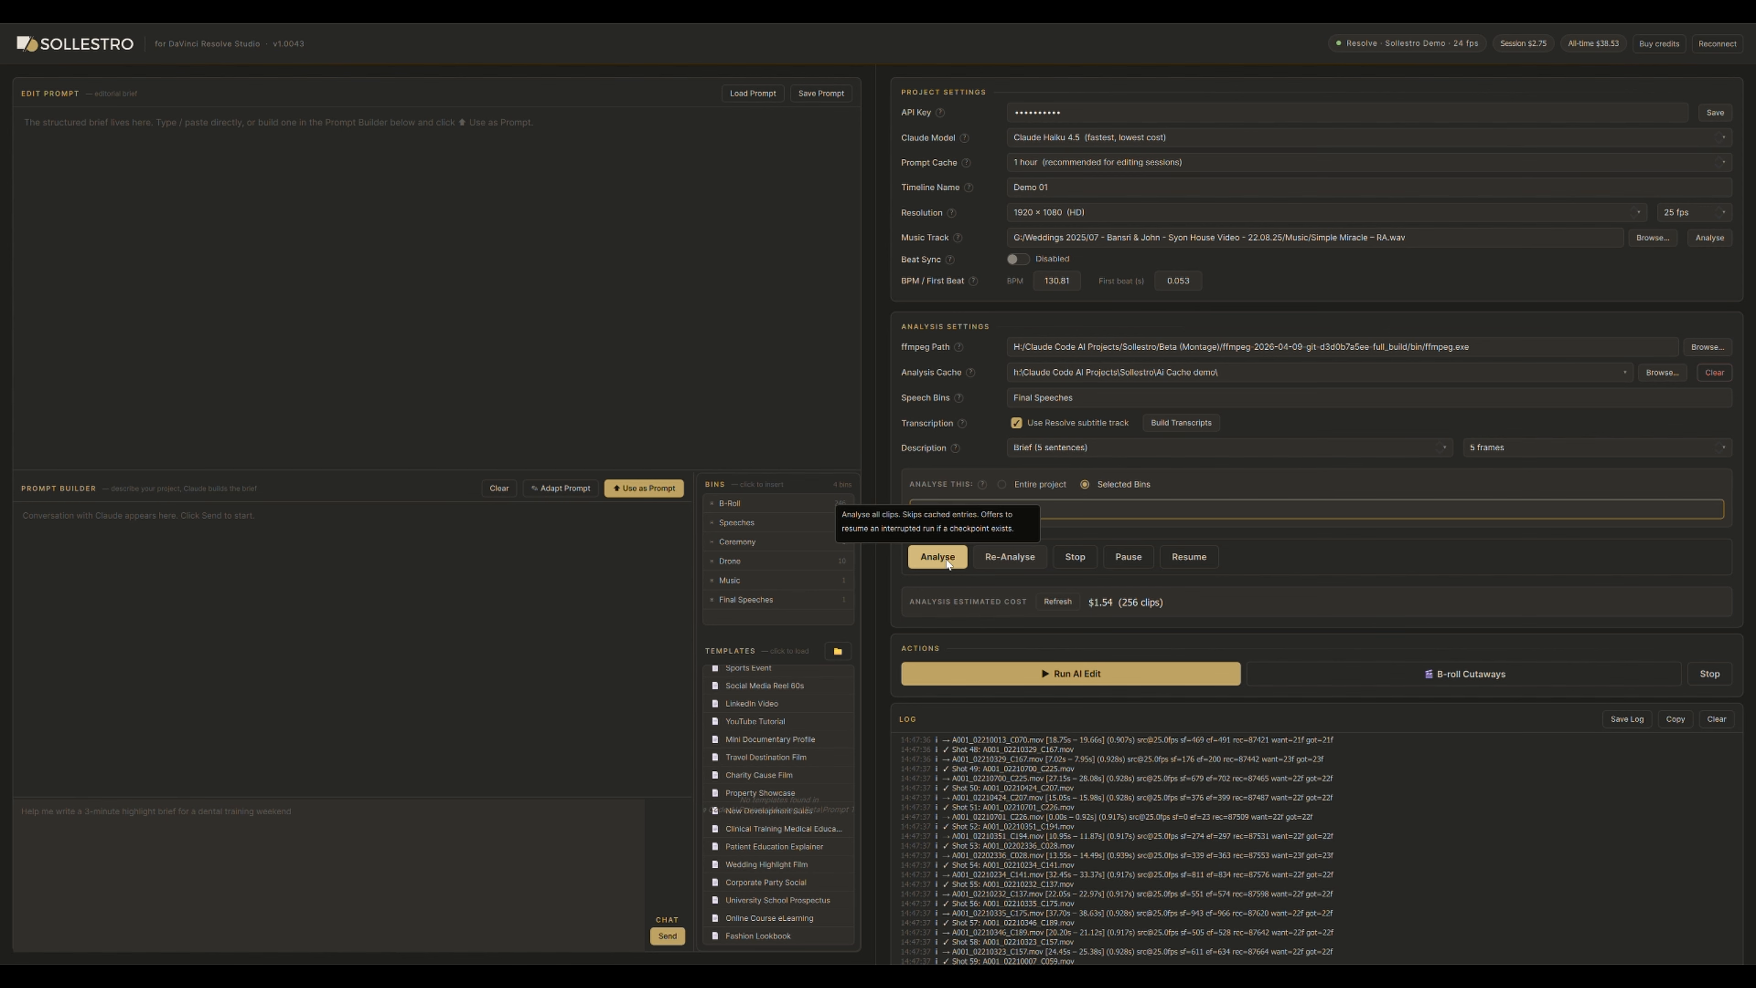
click(947, 562)
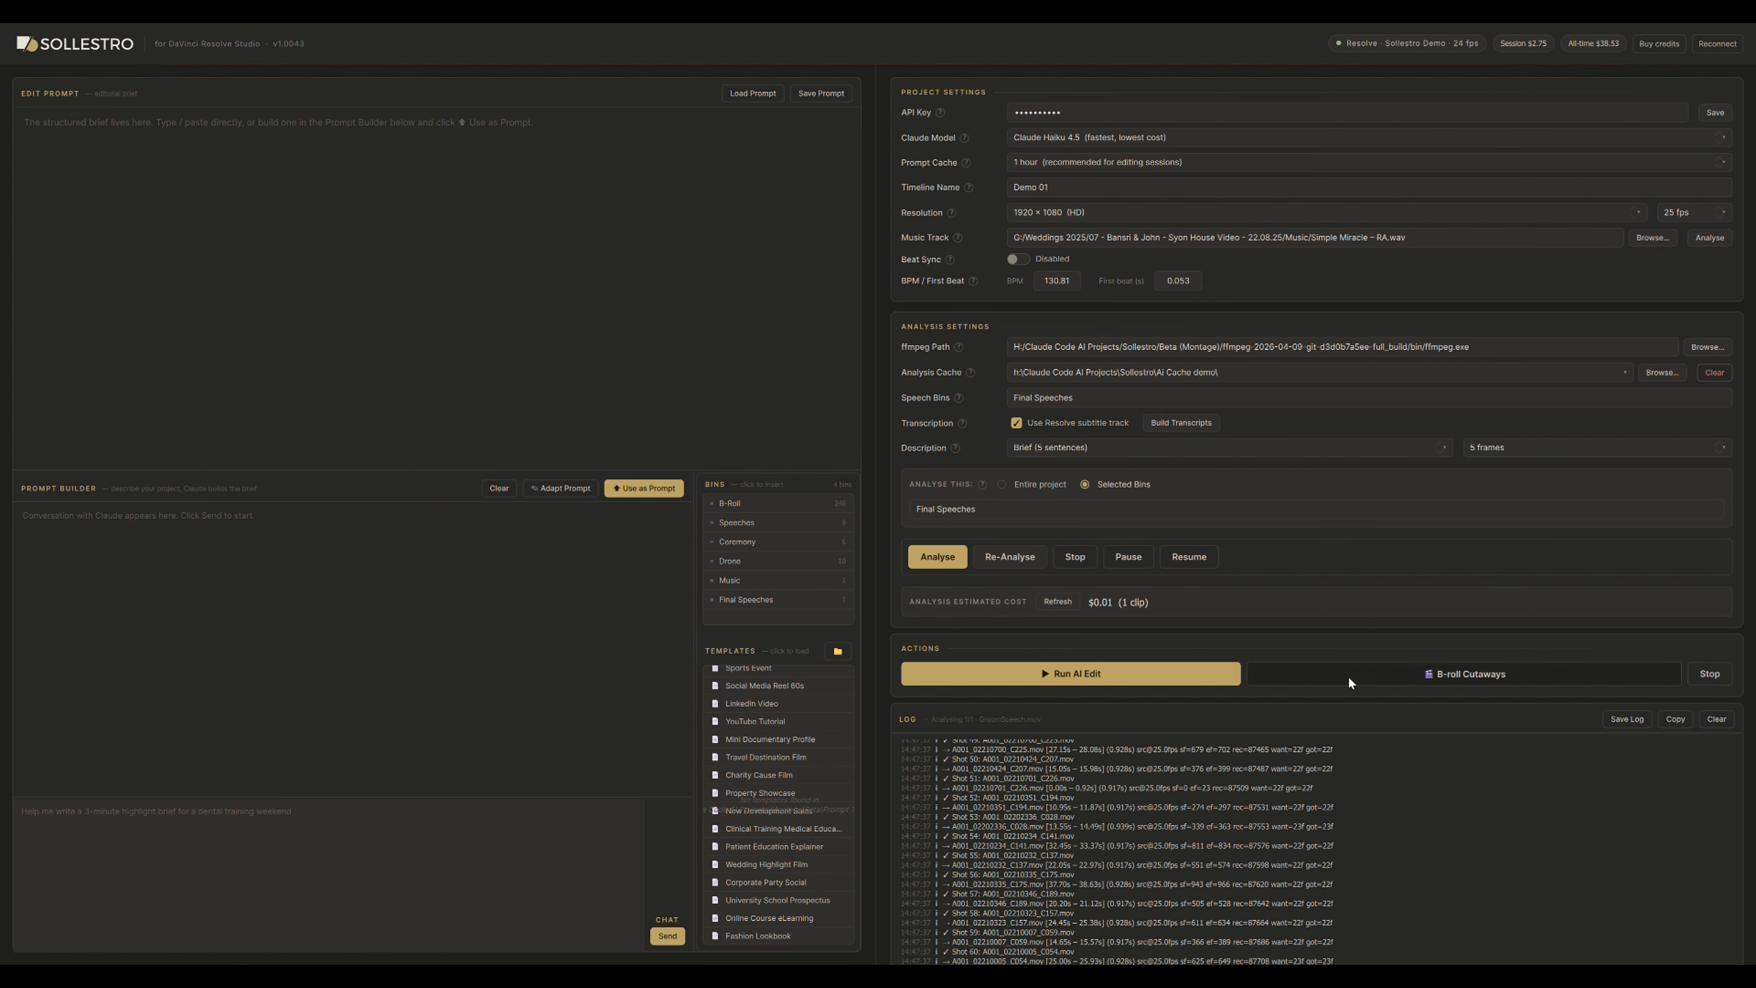
scroll(1378, 817, down, 4)
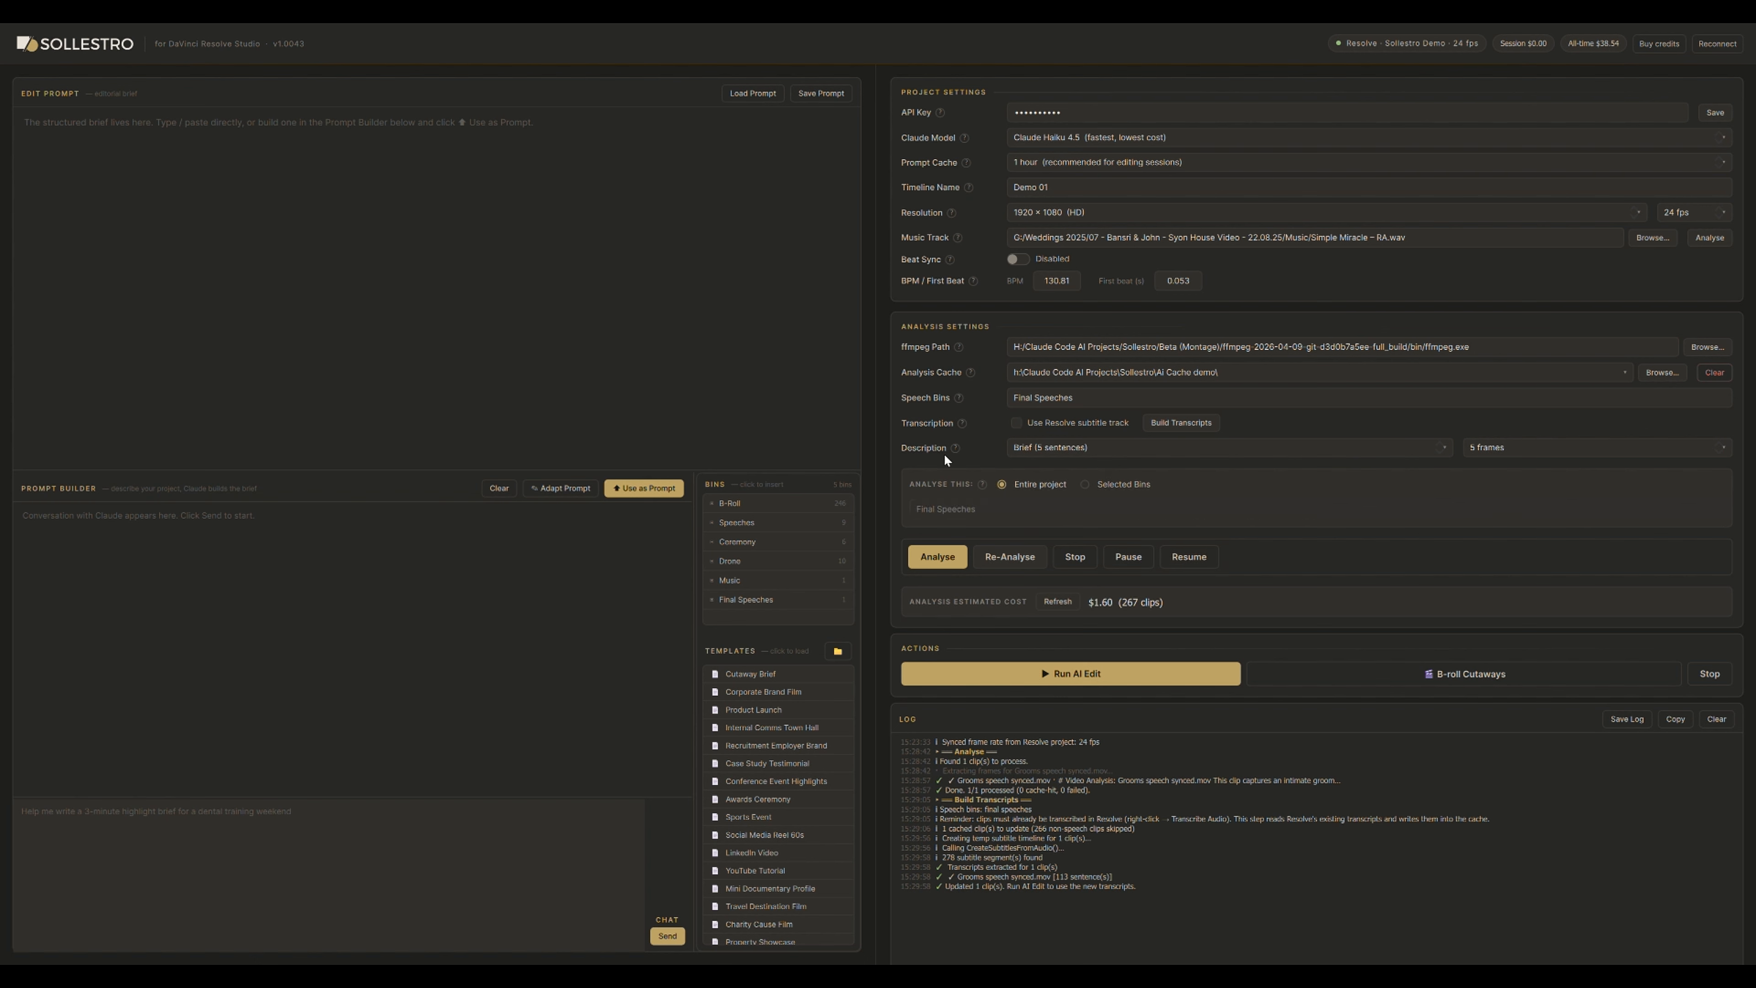
Restrict the analysis to selected bins and add B-Roll and Drone to Final Speeches.
click(1085, 485)
click(748, 504)
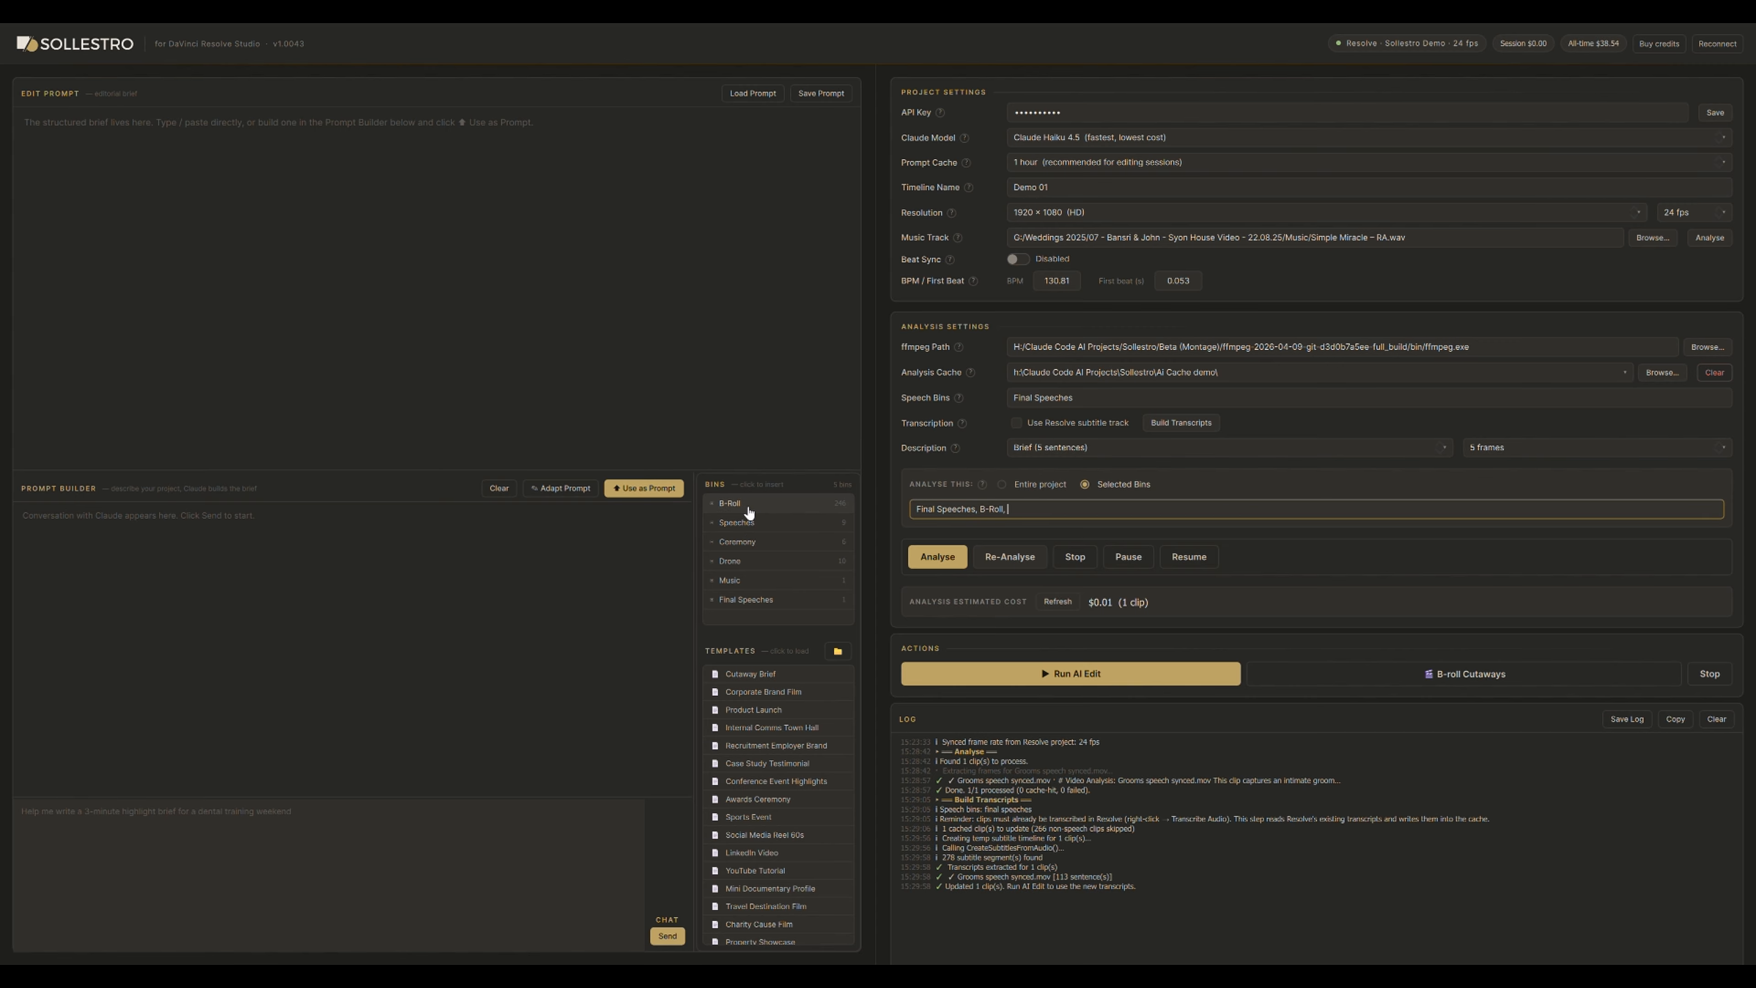
click(743, 568)
Load the Wedding Highlight Film template into the prompt builder message and insert blank lines at its start.
scroll(778, 761, down, 3)
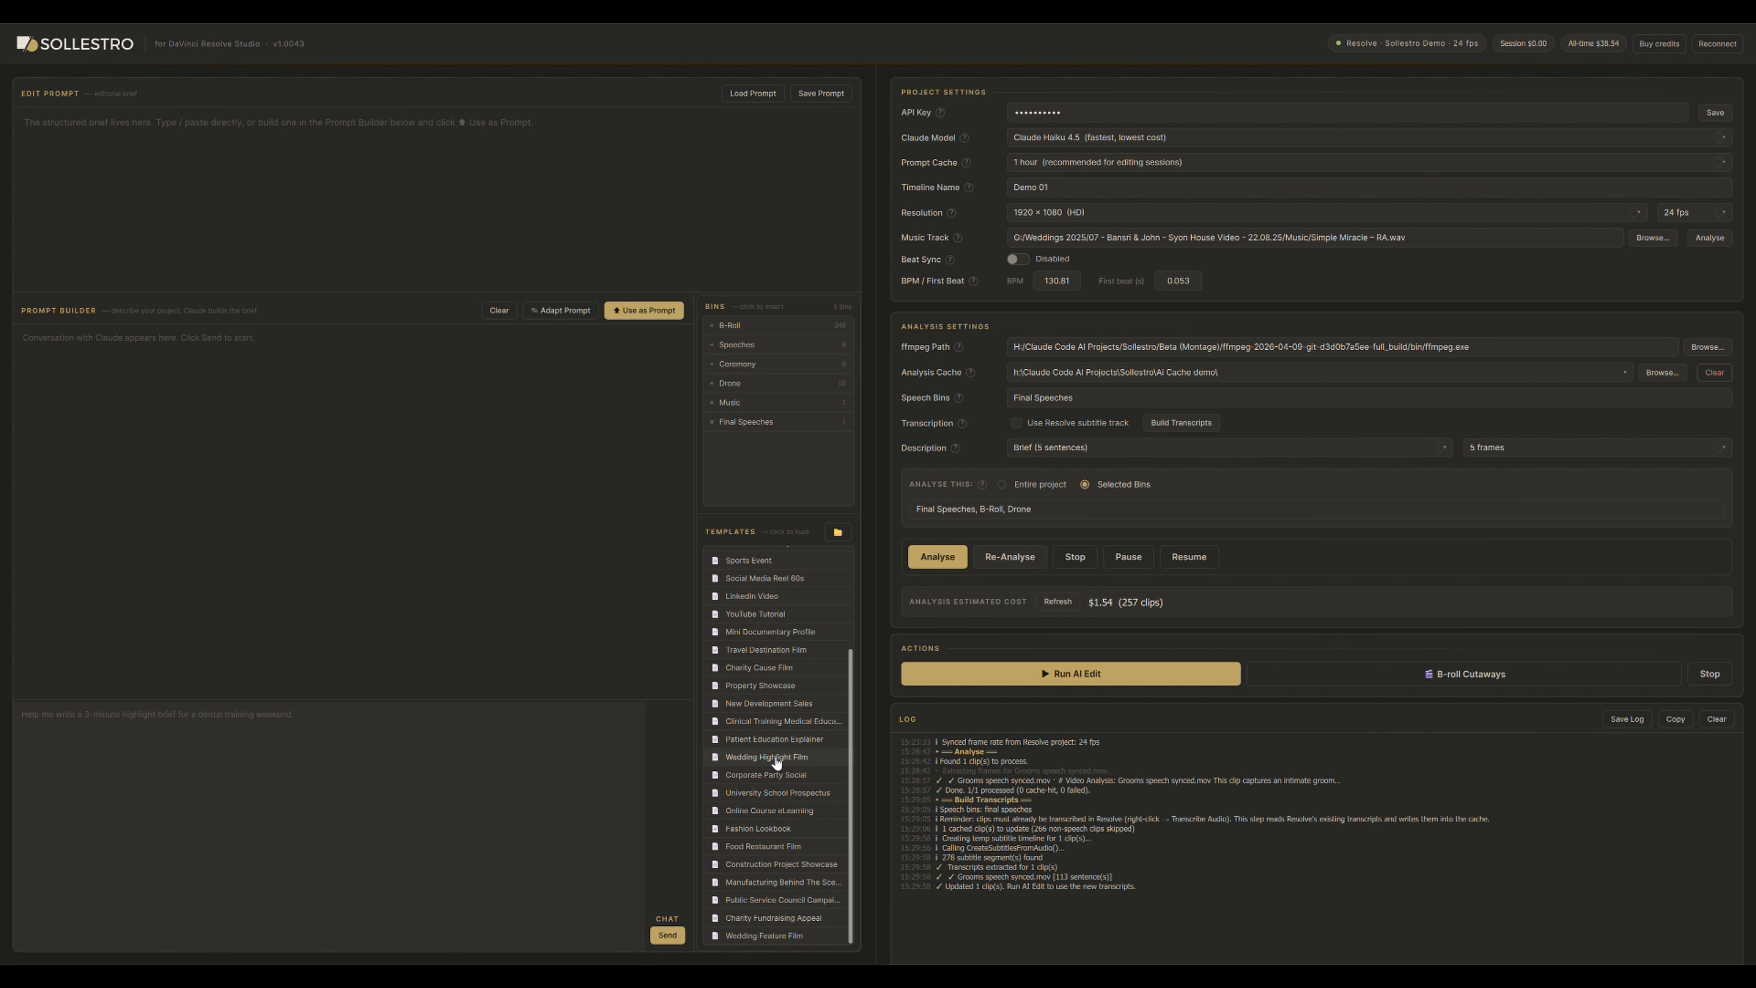
click(768, 757)
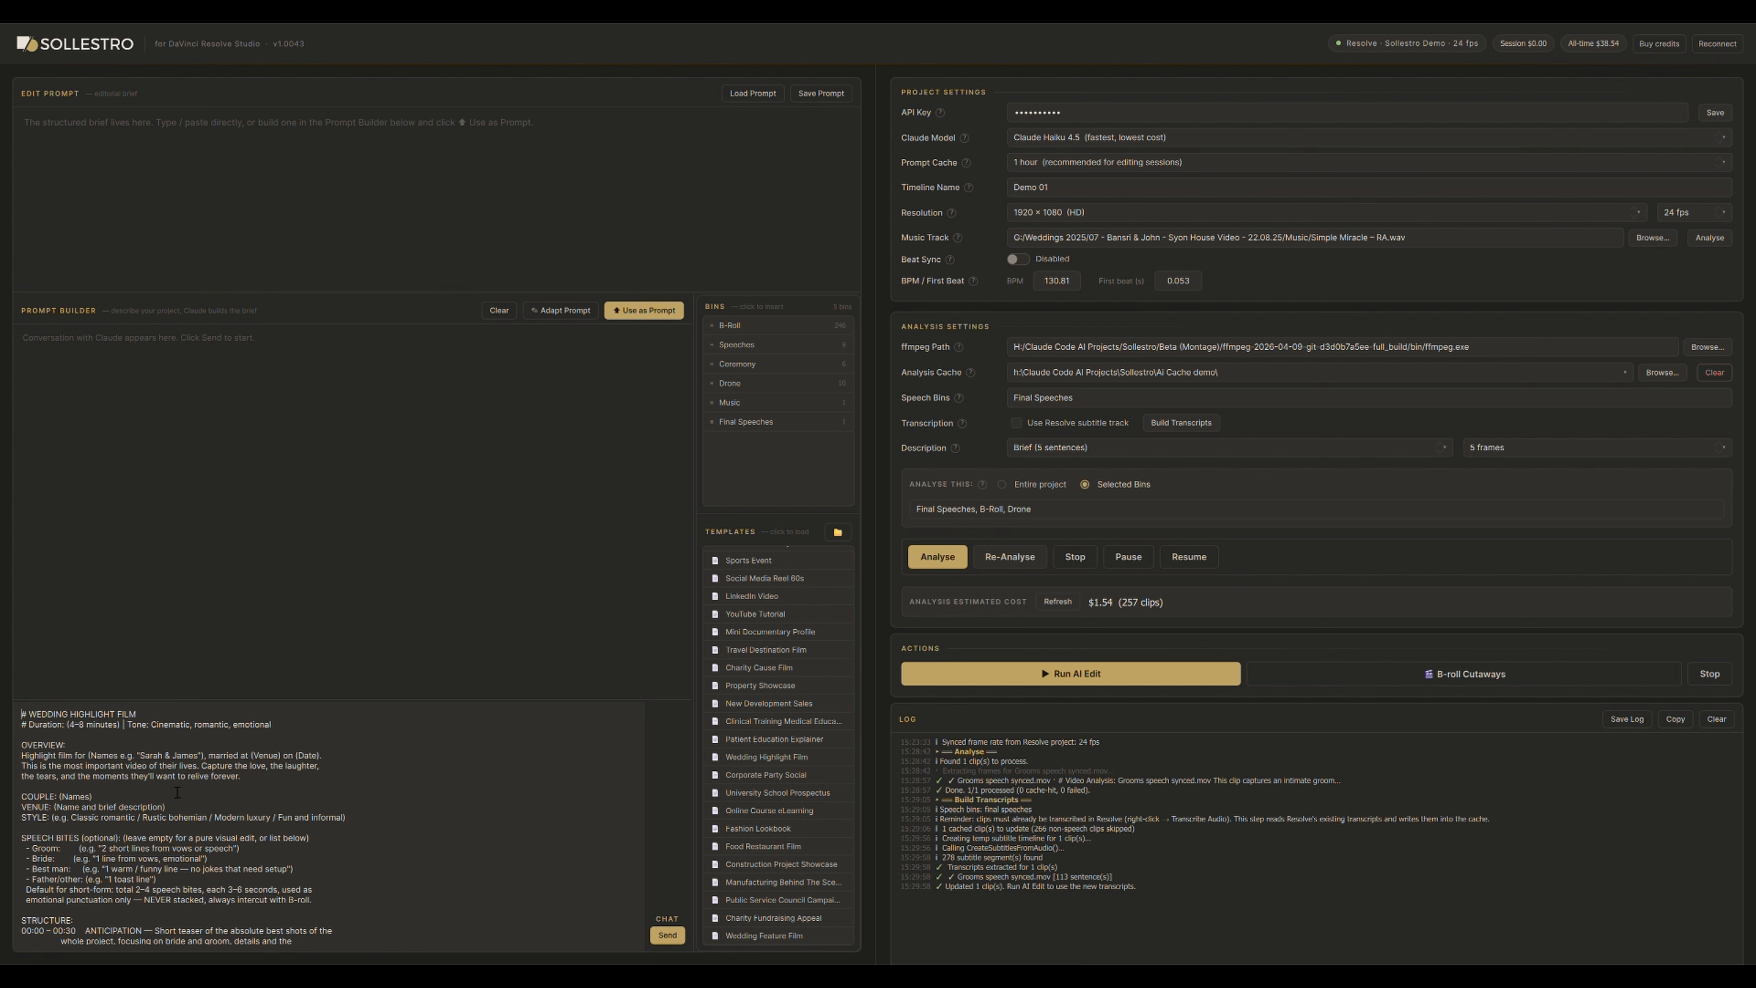
key(Return)
key(Return)
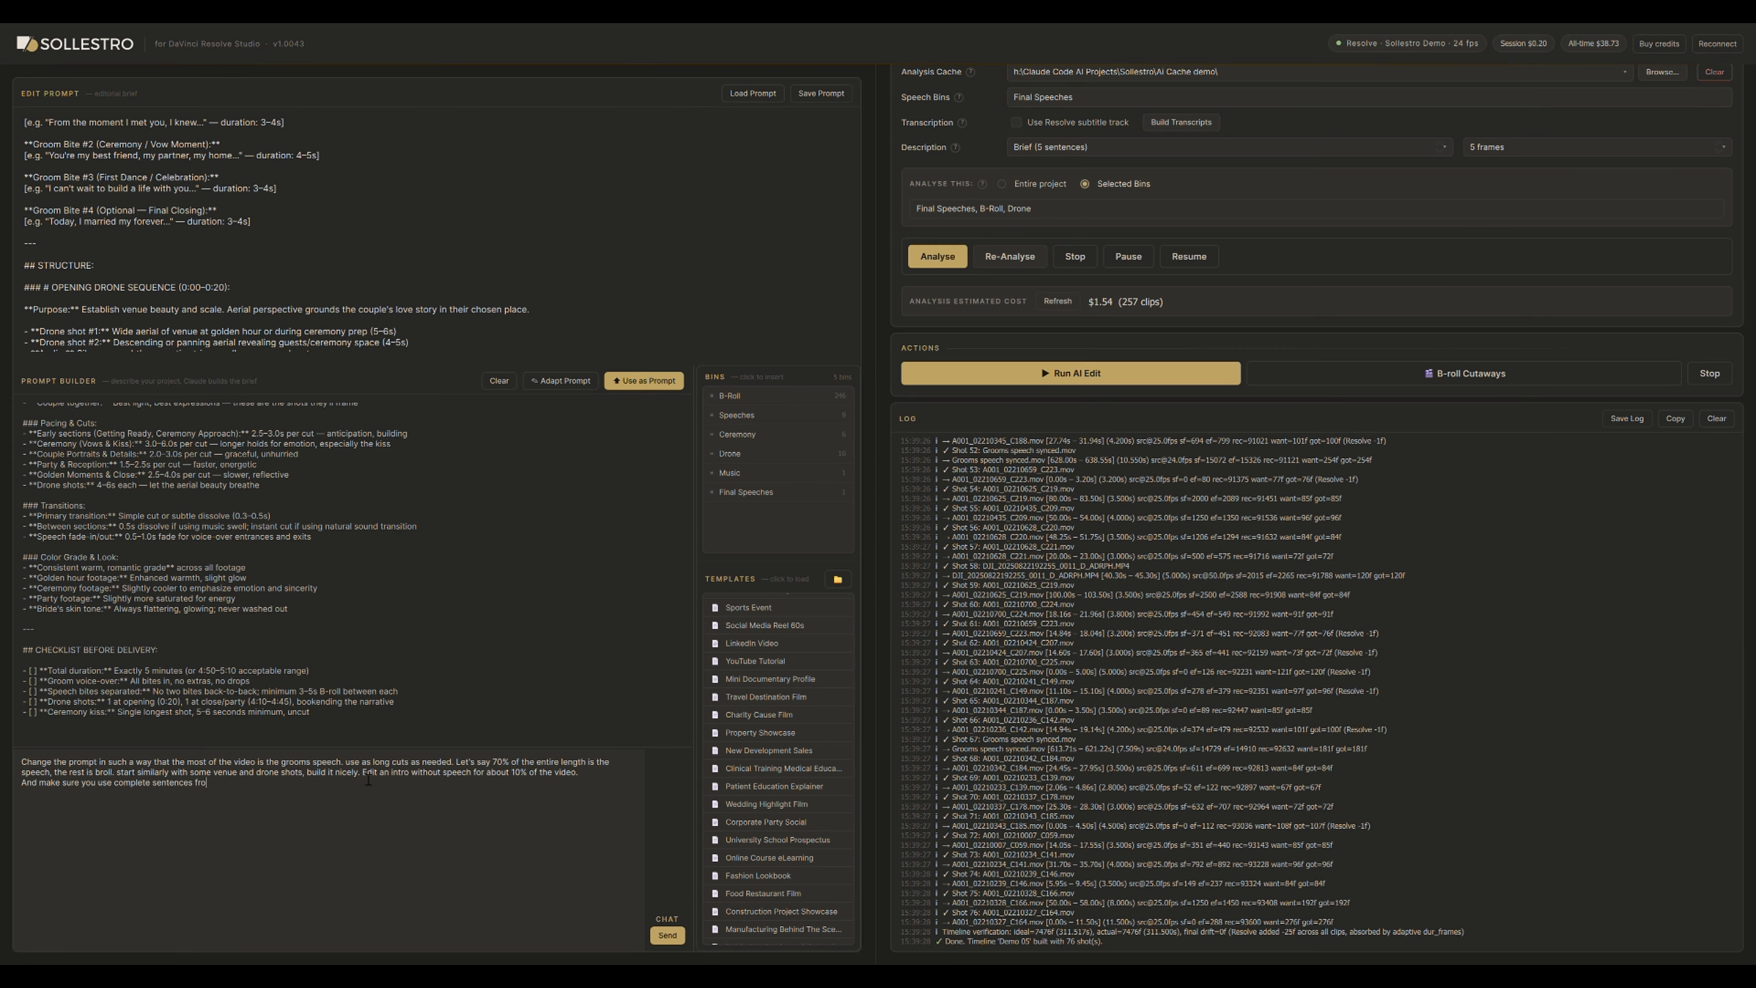
Ask for complete sentences, start to finish, from the speech video with no cuts mid sentence or mid word, and use the reply as the edit prompt.
text(the spe)
text(ech video and d)
text(o not cut mid sentenc)
text(e or)
text( mid wor)
text(, start to)
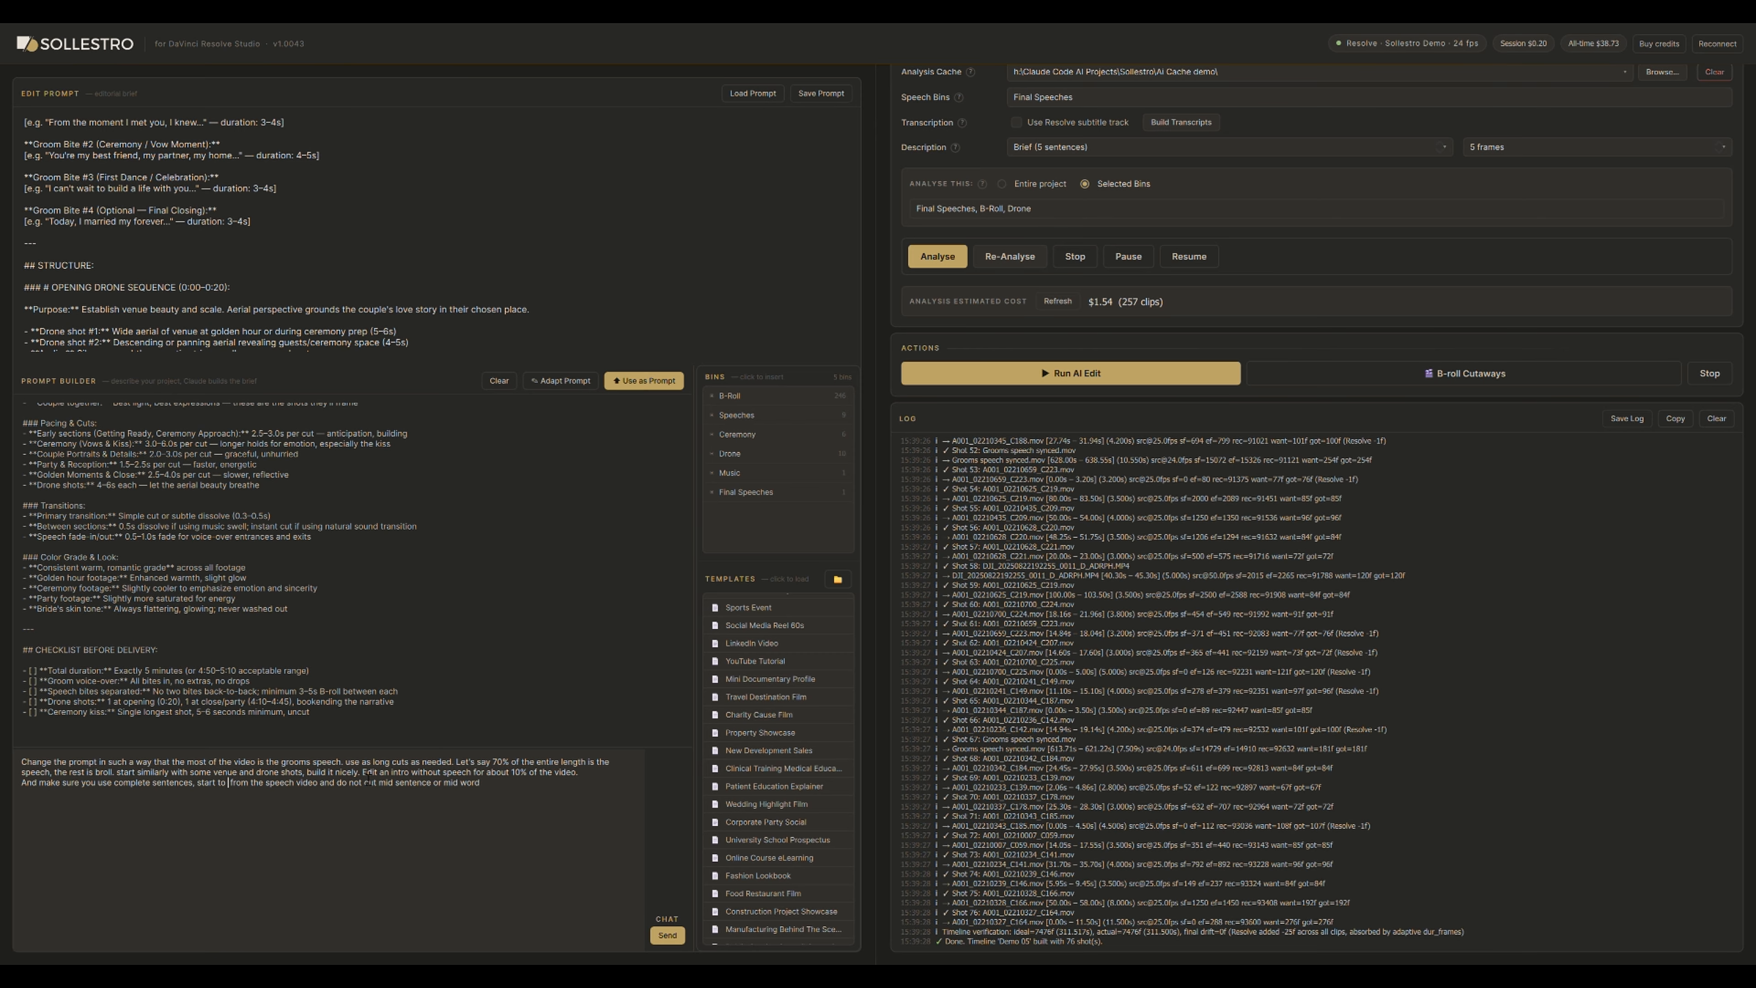
text( finish,)
key(Return)
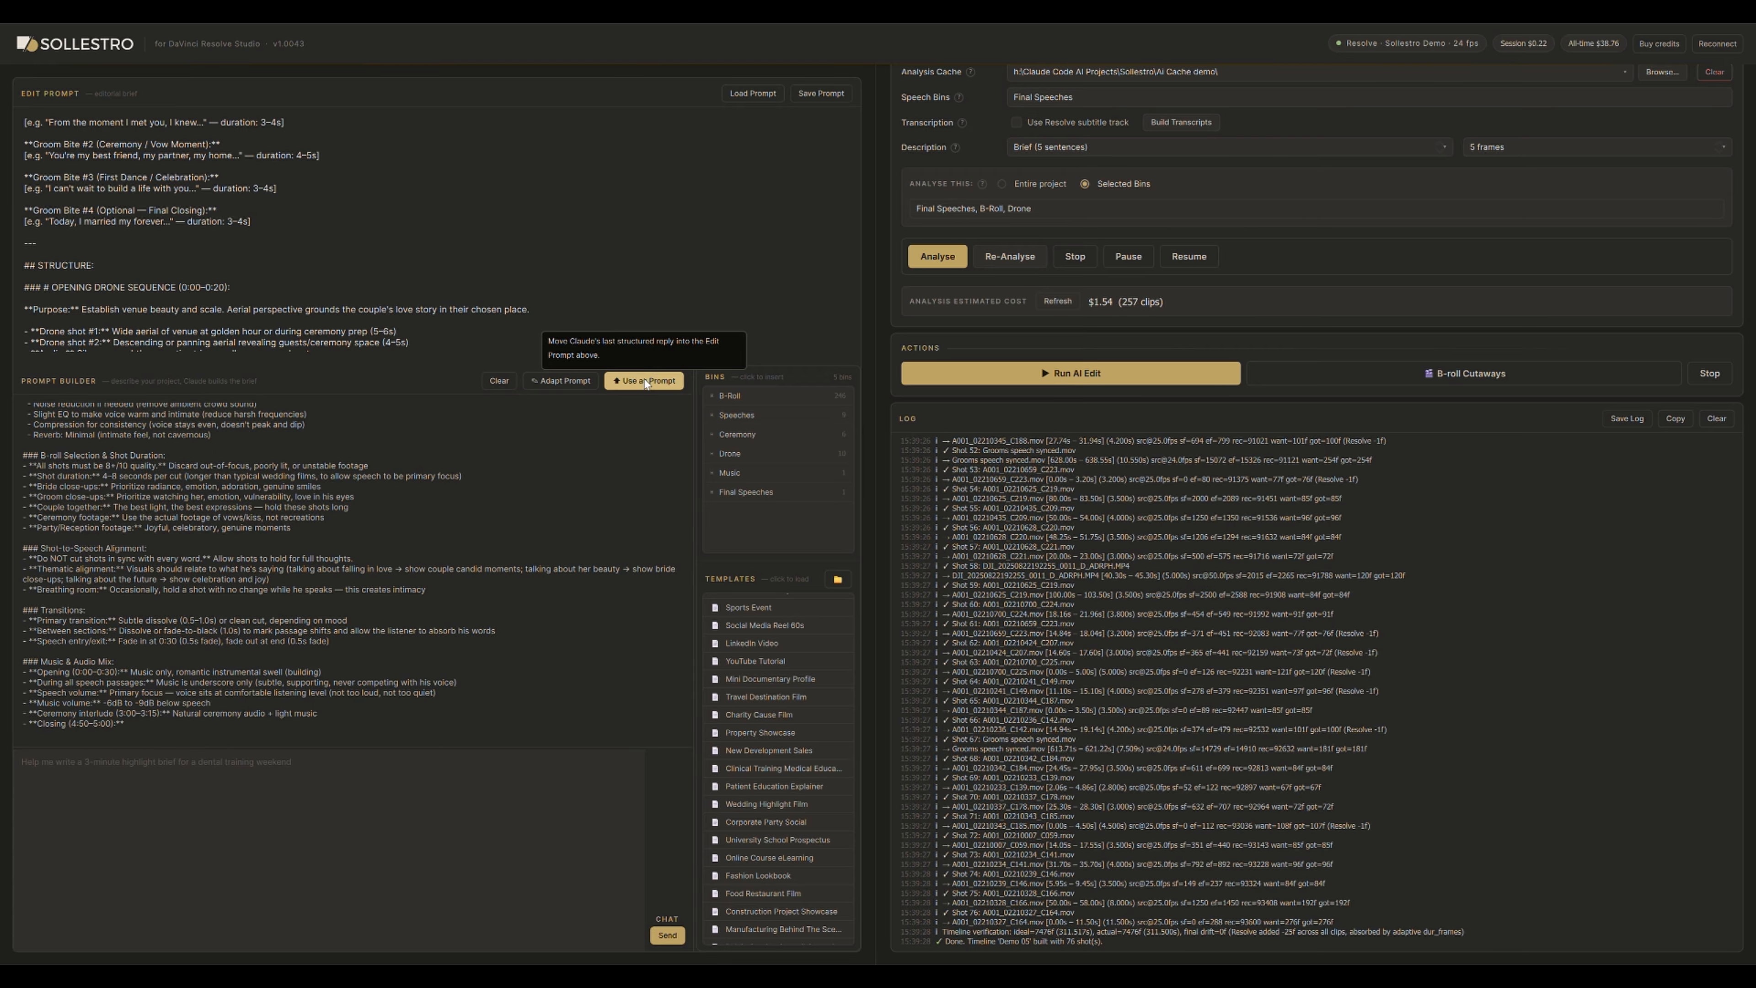
click(645, 384)
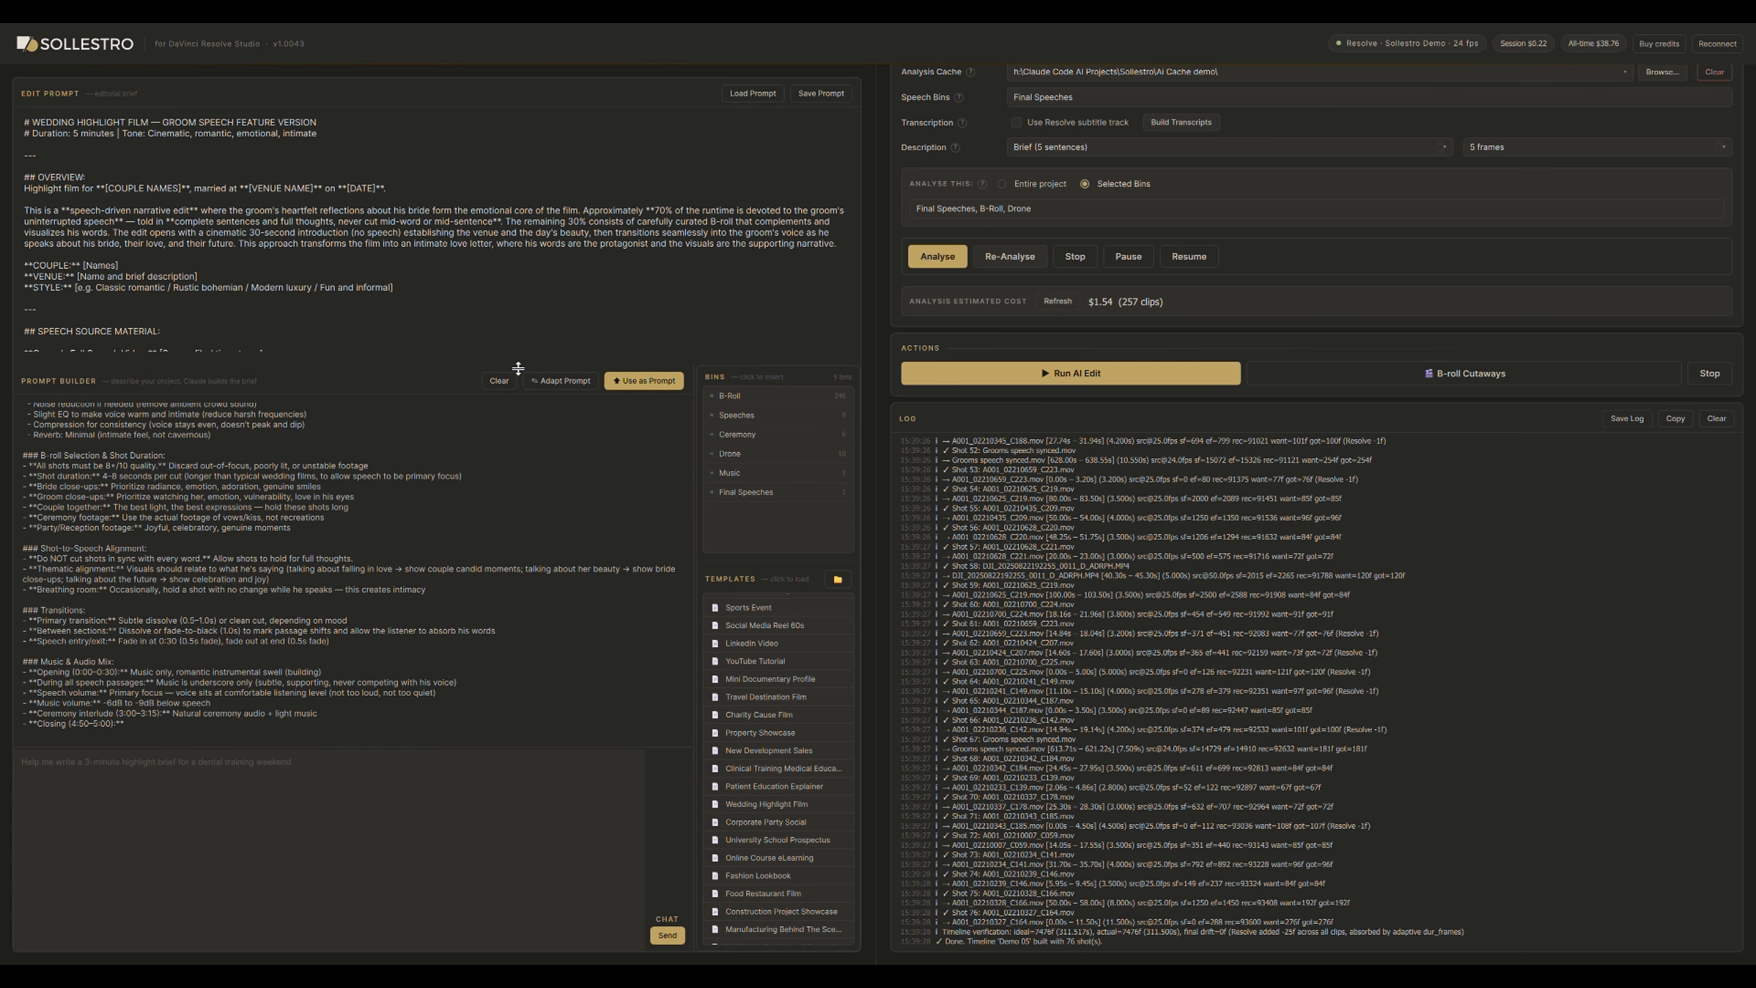
Enlarge the edit prompt area to review the groom speech brief and run the AI edit.
drag(517, 367, 532, 568)
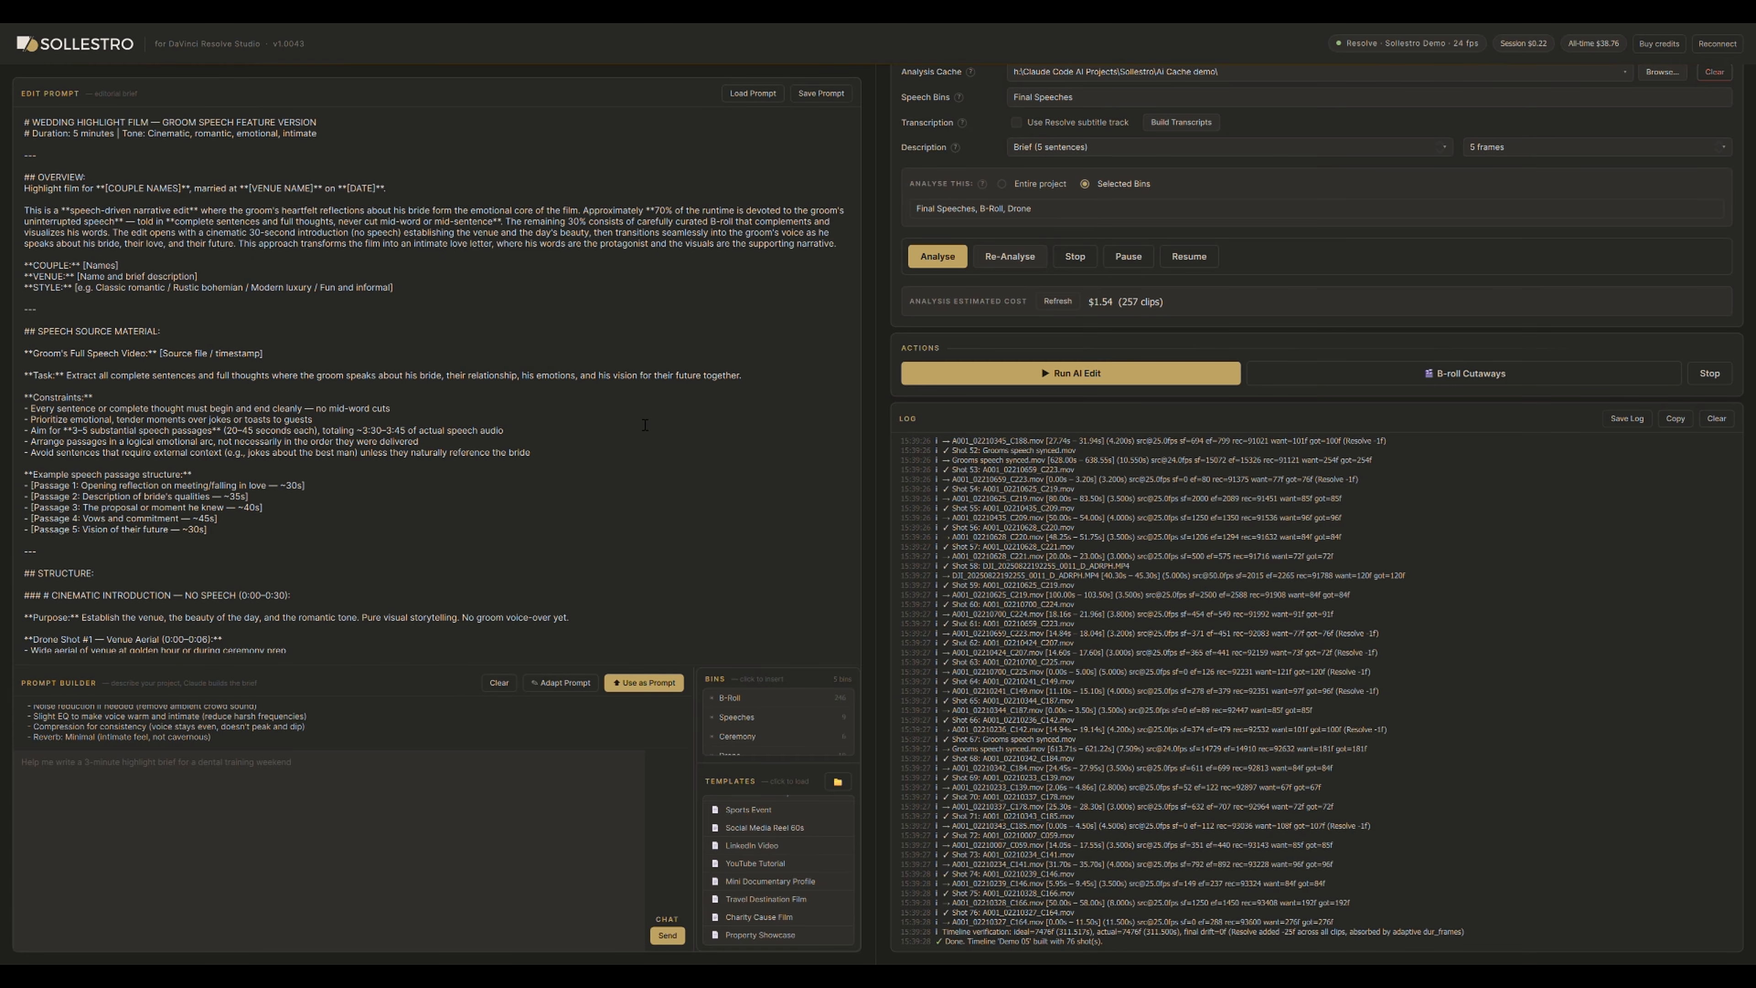
scroll(645, 424, down, 3)
click(1075, 374)
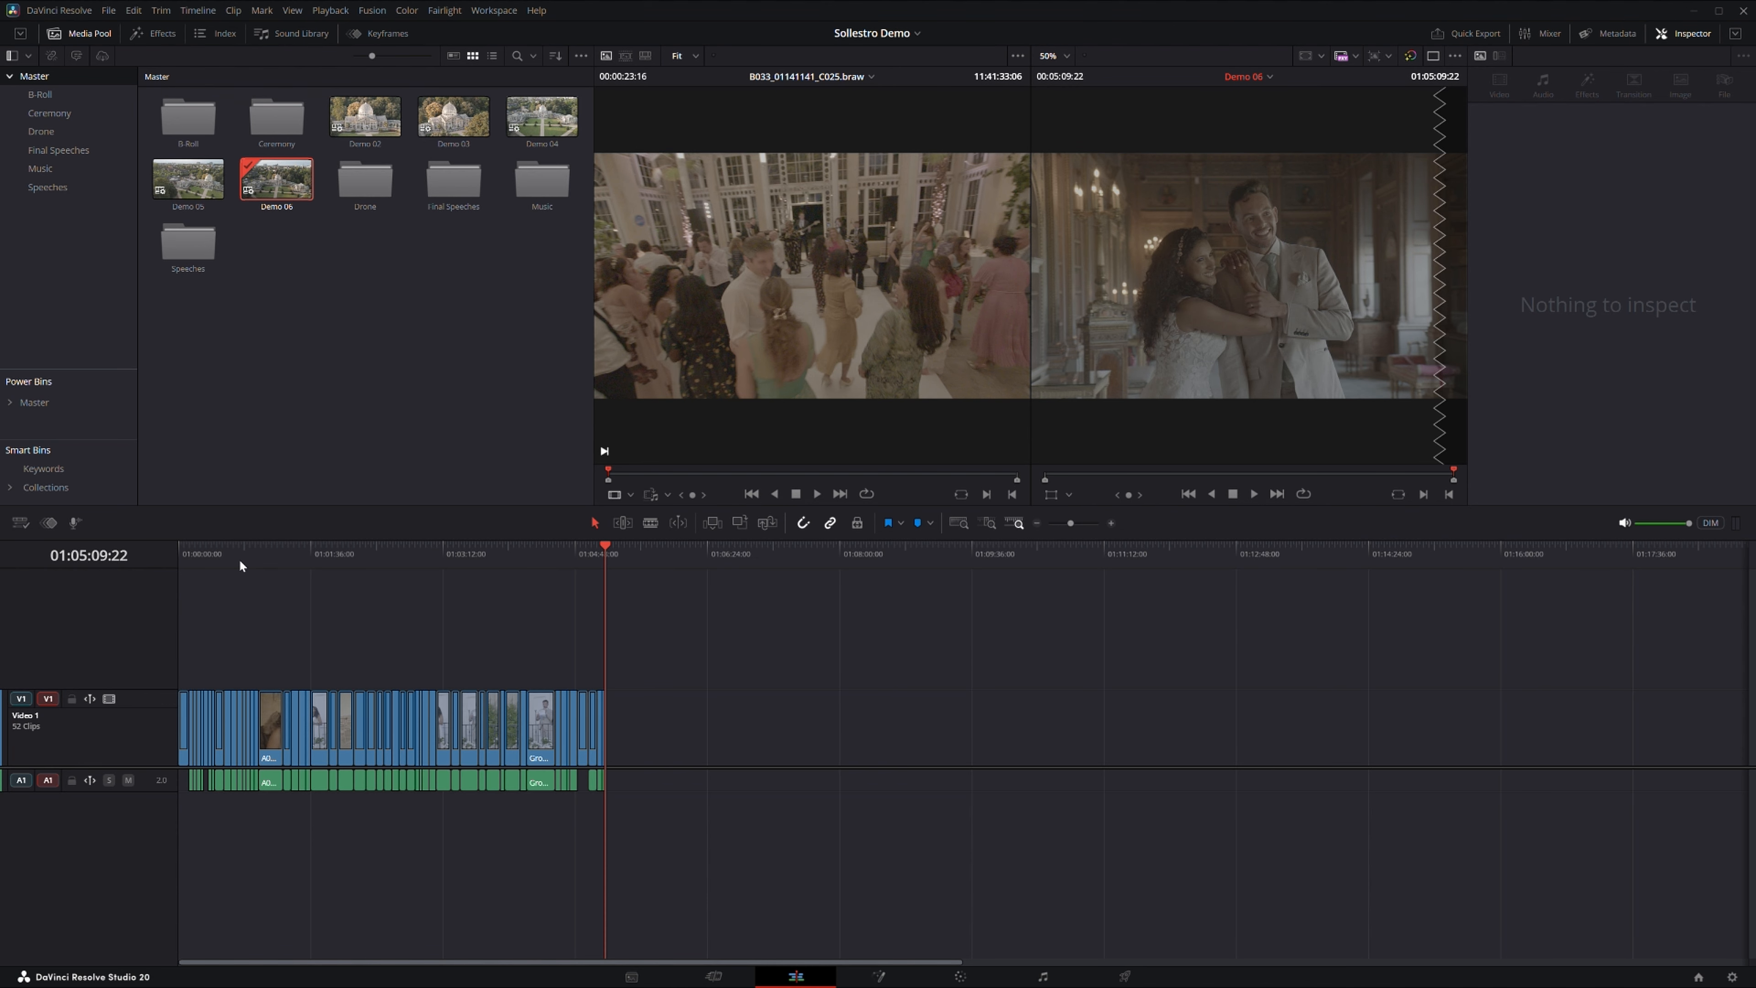
Switch to DaVinci Resolve, heighten the Audio 1 track and examine how the speech clips are spread across the Demo 06 timeline.
scroll(240, 561, up, 8)
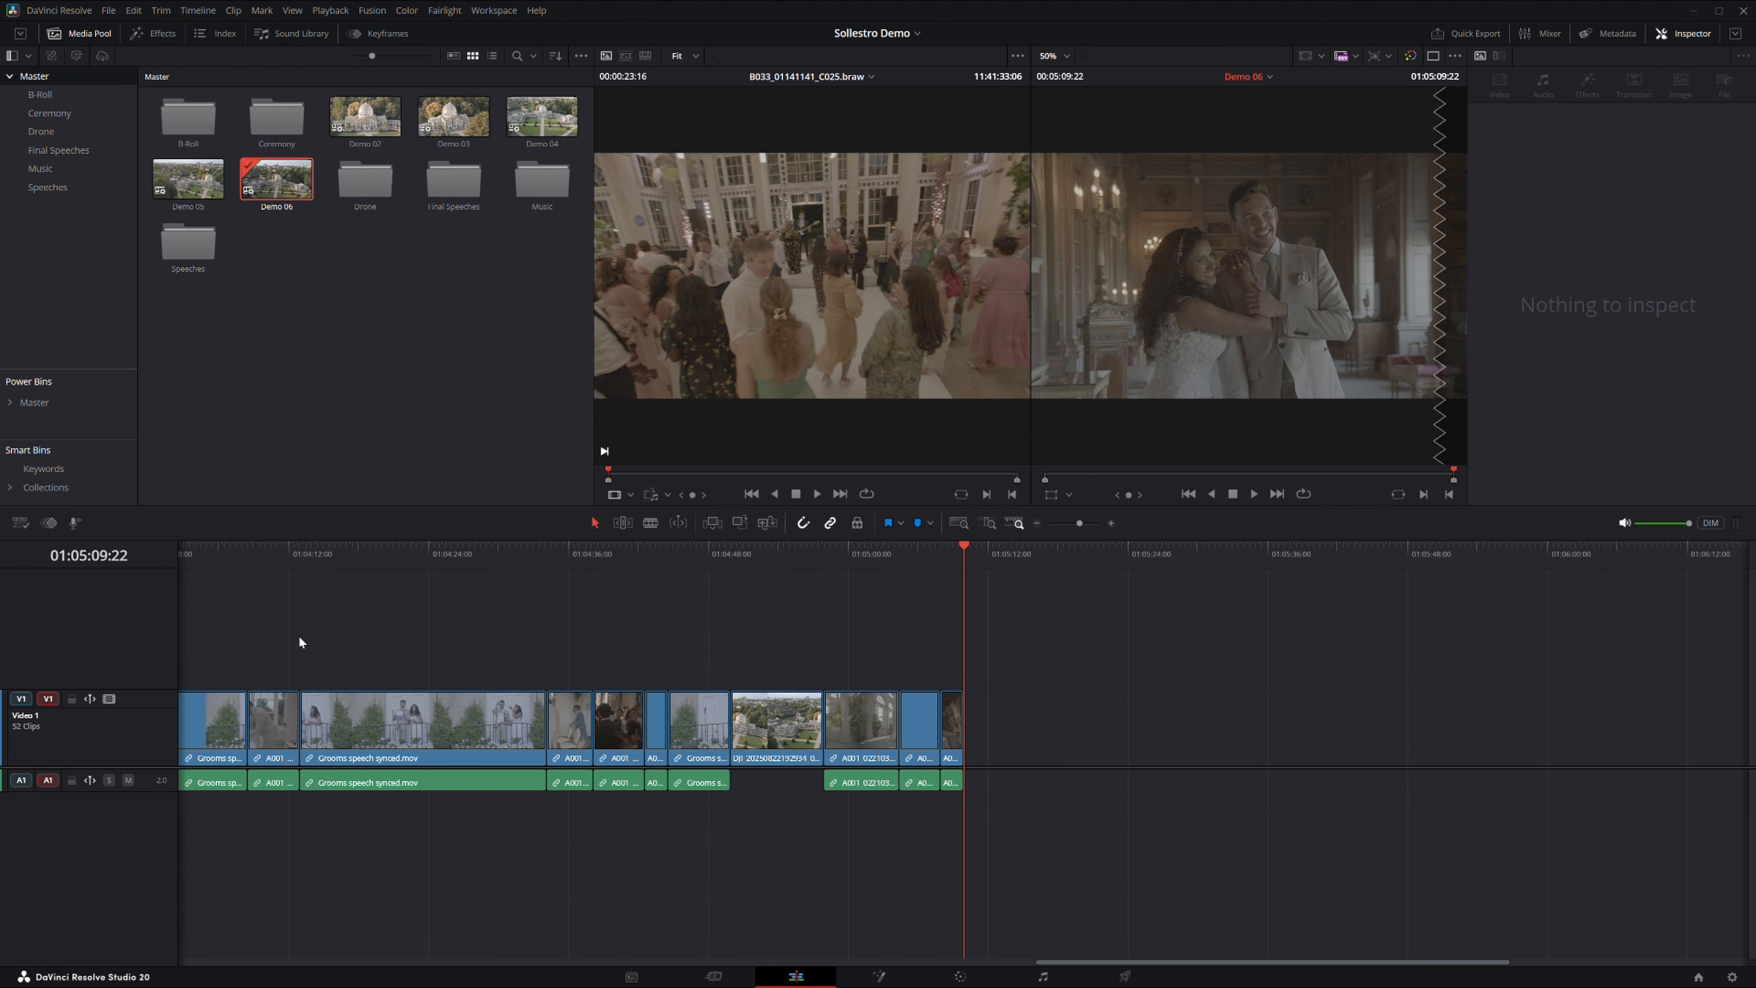
drag(154, 794, 154, 900)
scroll(366, 642, left, 15)
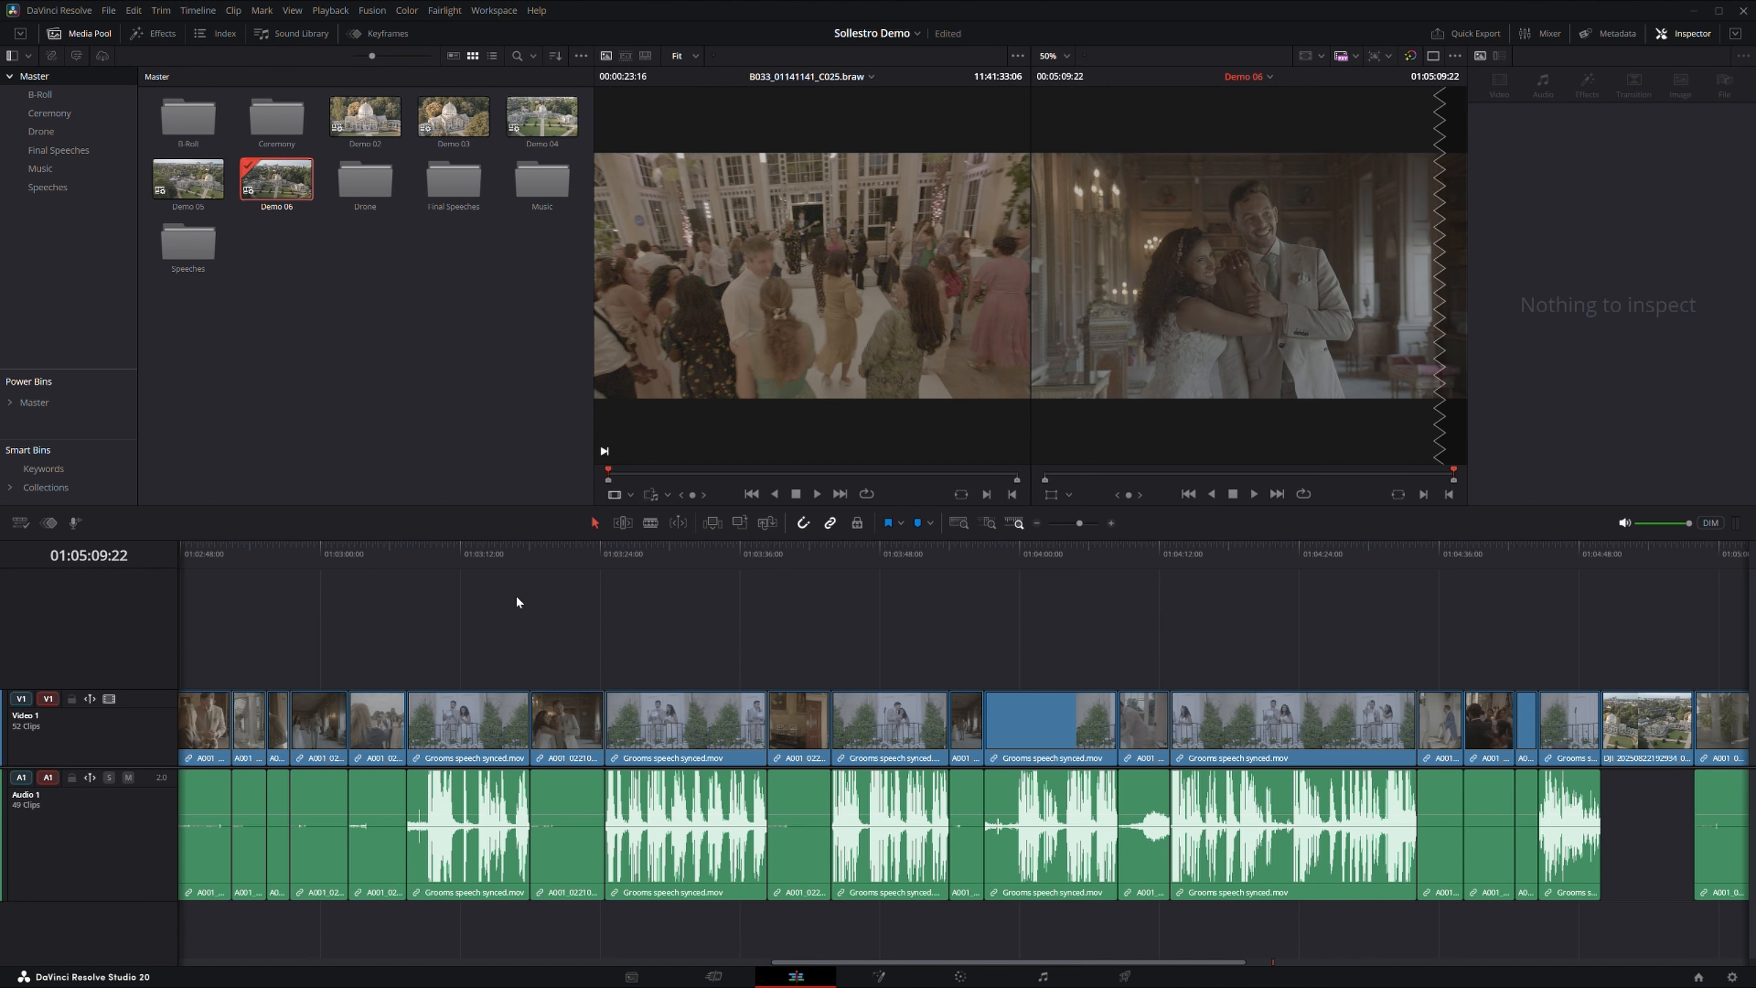
scroll(1290, 600, right, 15)
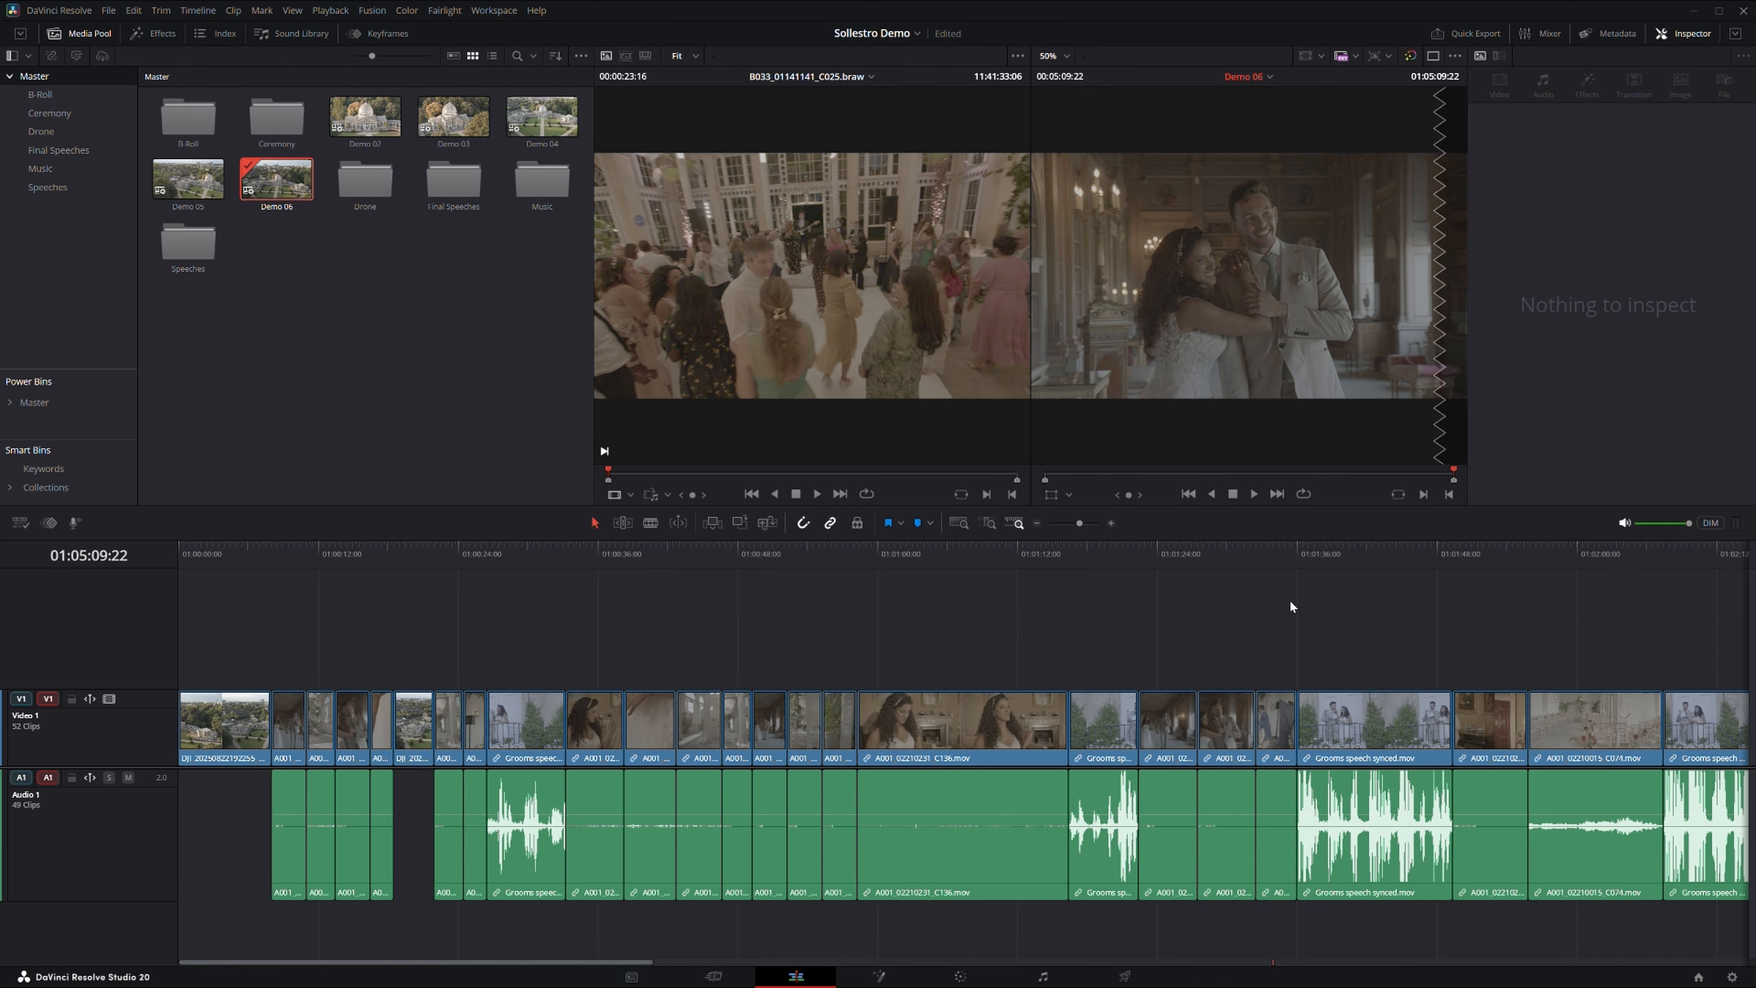
scroll(622, 582, right, 10)
scroll(726, 584, left, 8)
scroll(1037, 588, down, 3)
scroll(1038, 598, left, 10)
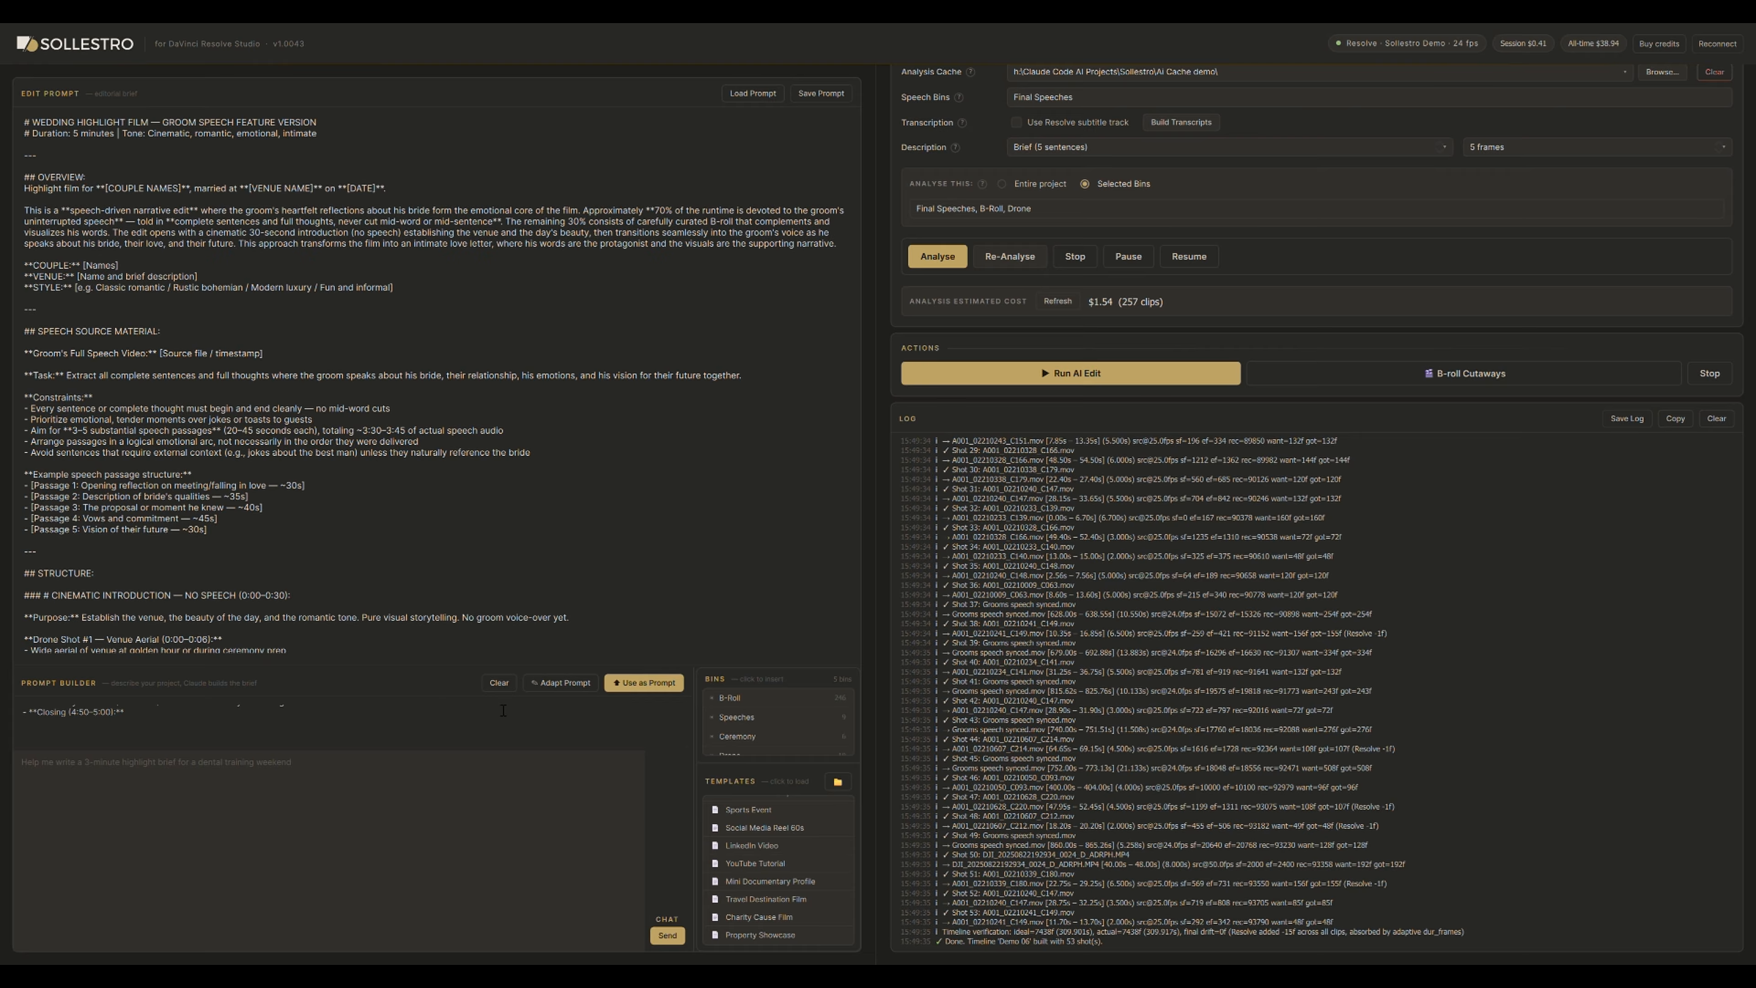
In Sollestro, delete the whole edit prompt text and clear the prompt builder conversation.
drag(470, 664, 483, 478)
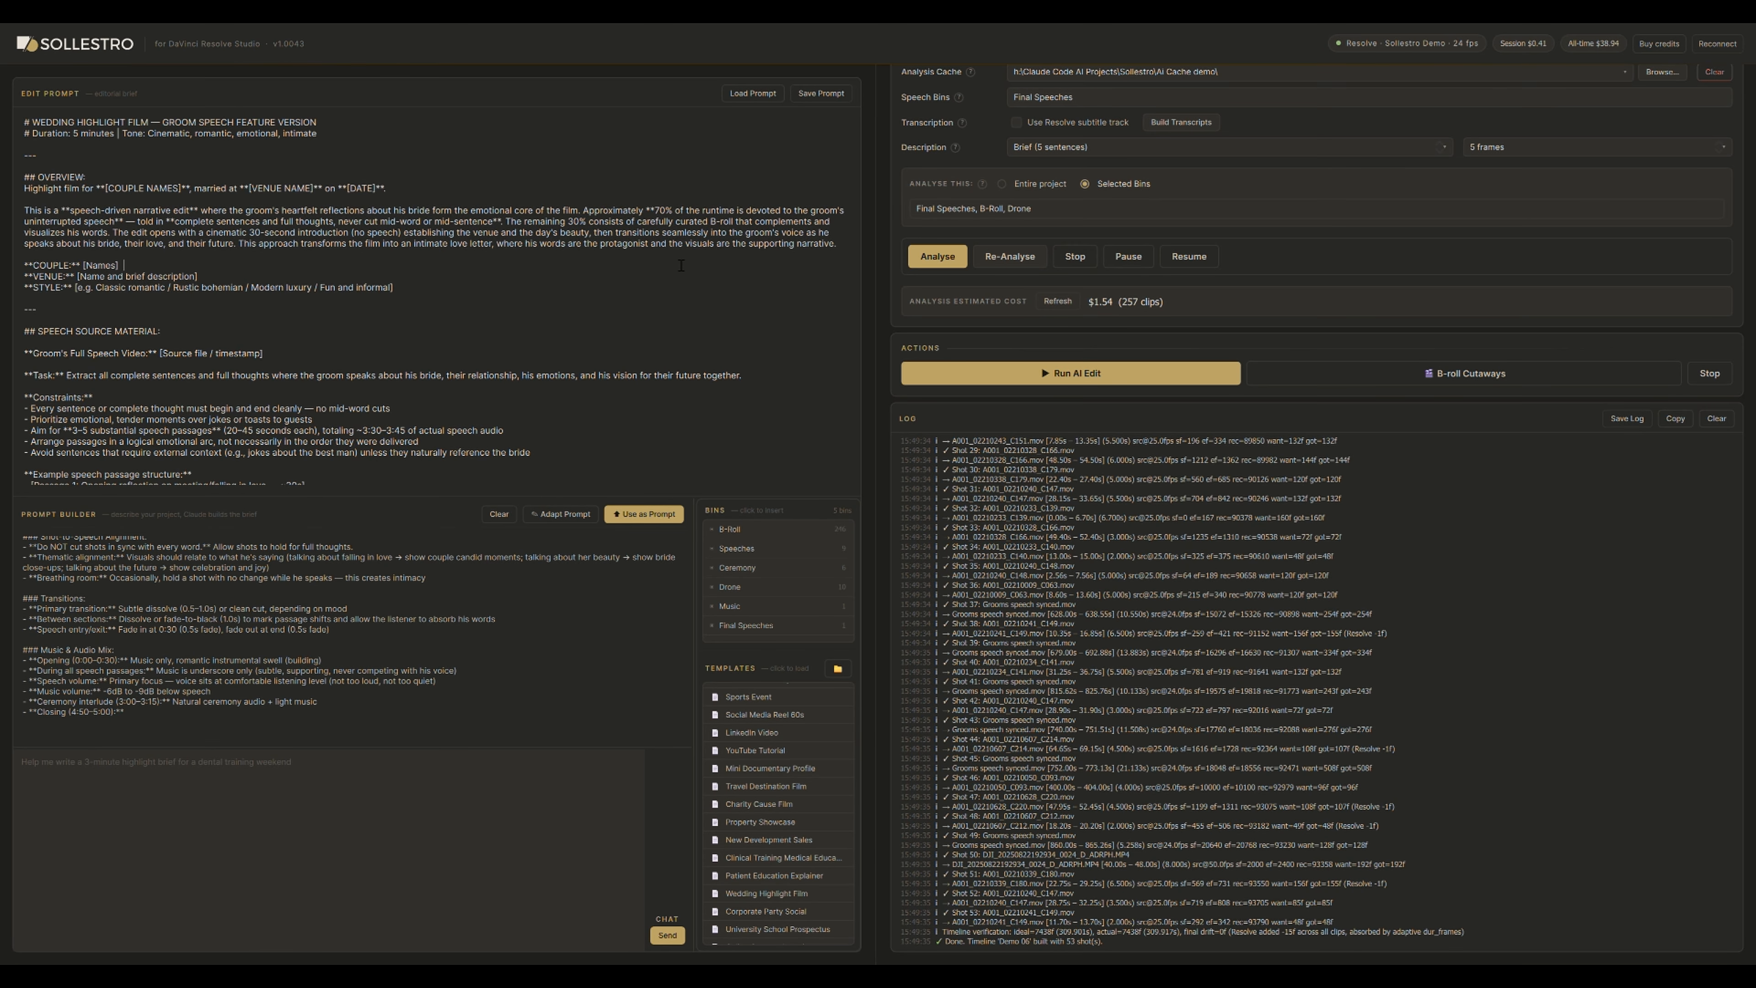
key(ctrl+a)
key(Delete)
click(495, 513)
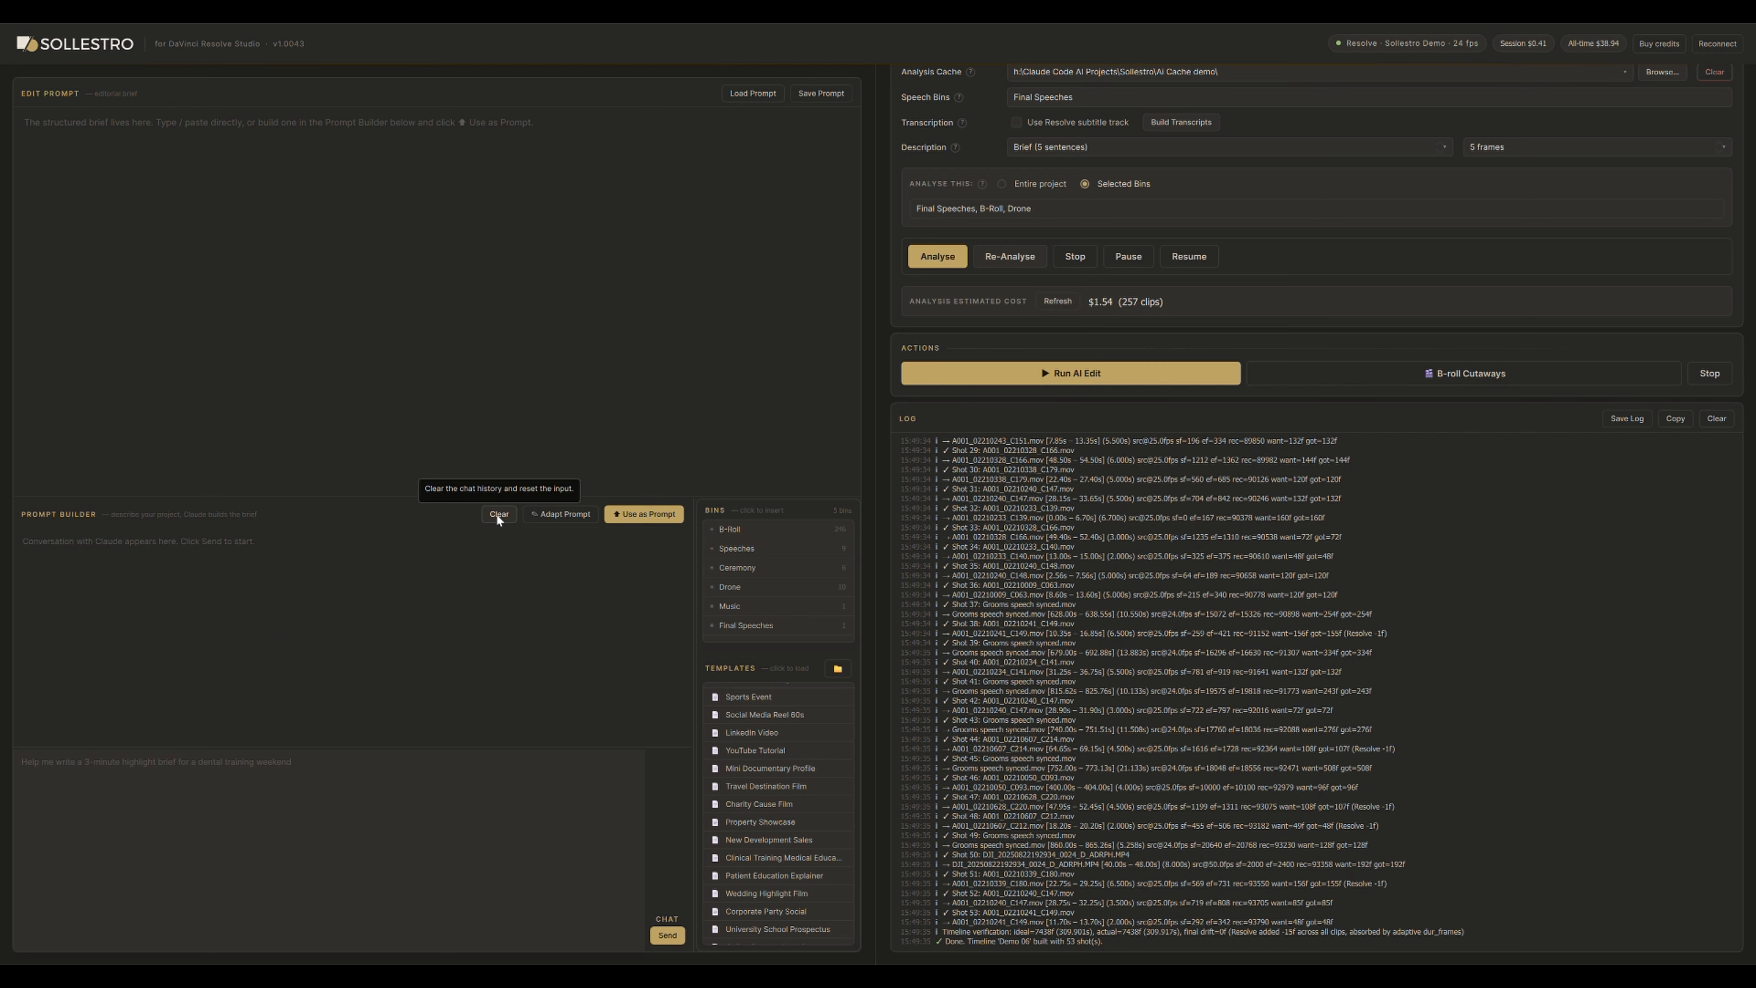
Enlarge the prompt builder message box, load the Cutaway Brief template into it and insert blank lines at its start.
drag(516, 748, 514, 695)
scroll(792, 773, up, 2)
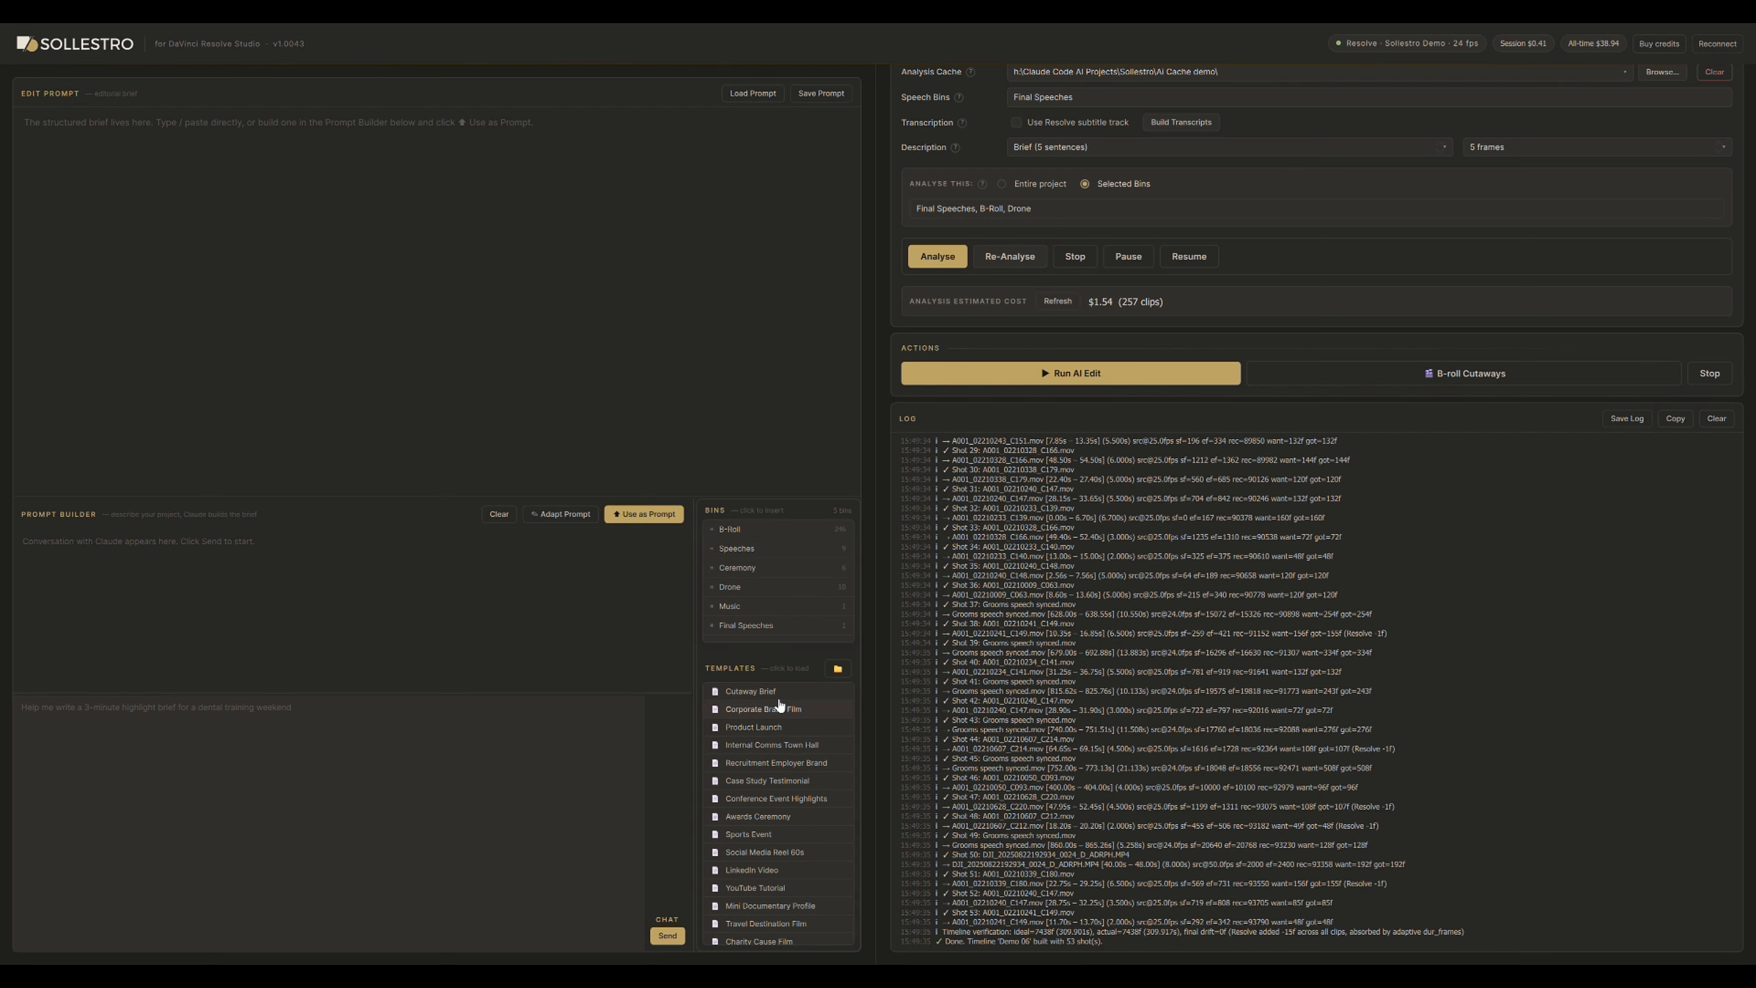
click(751, 691)
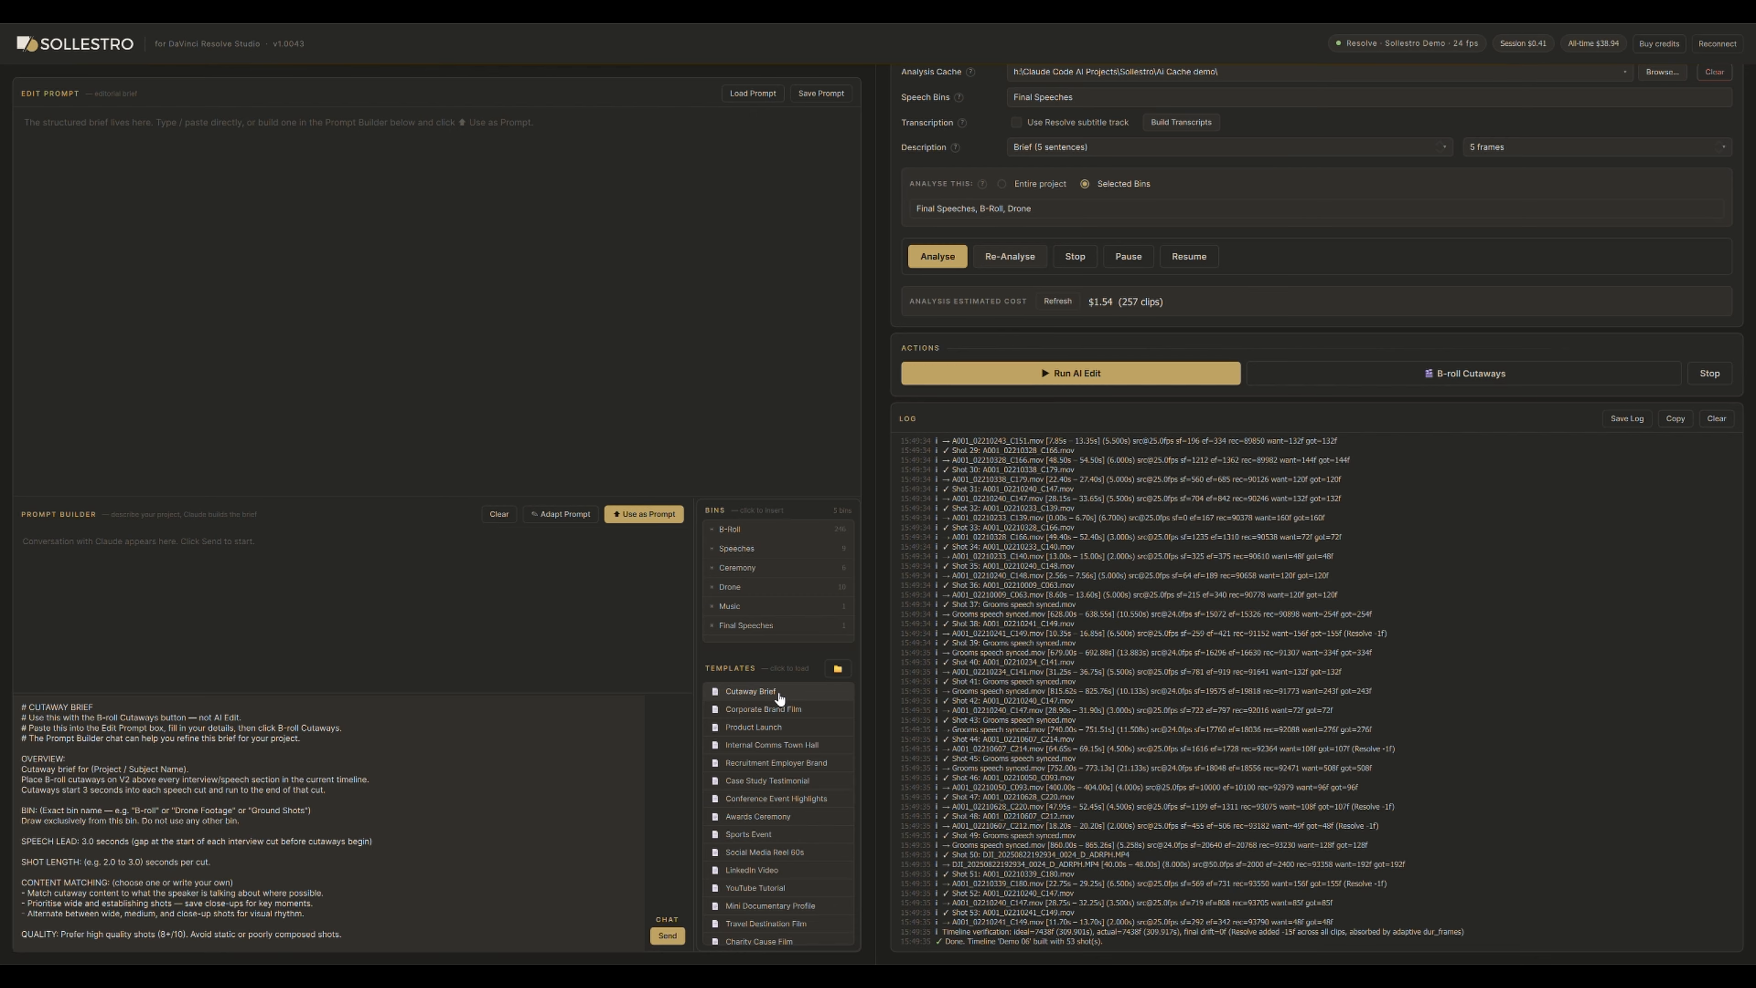
key(Return)
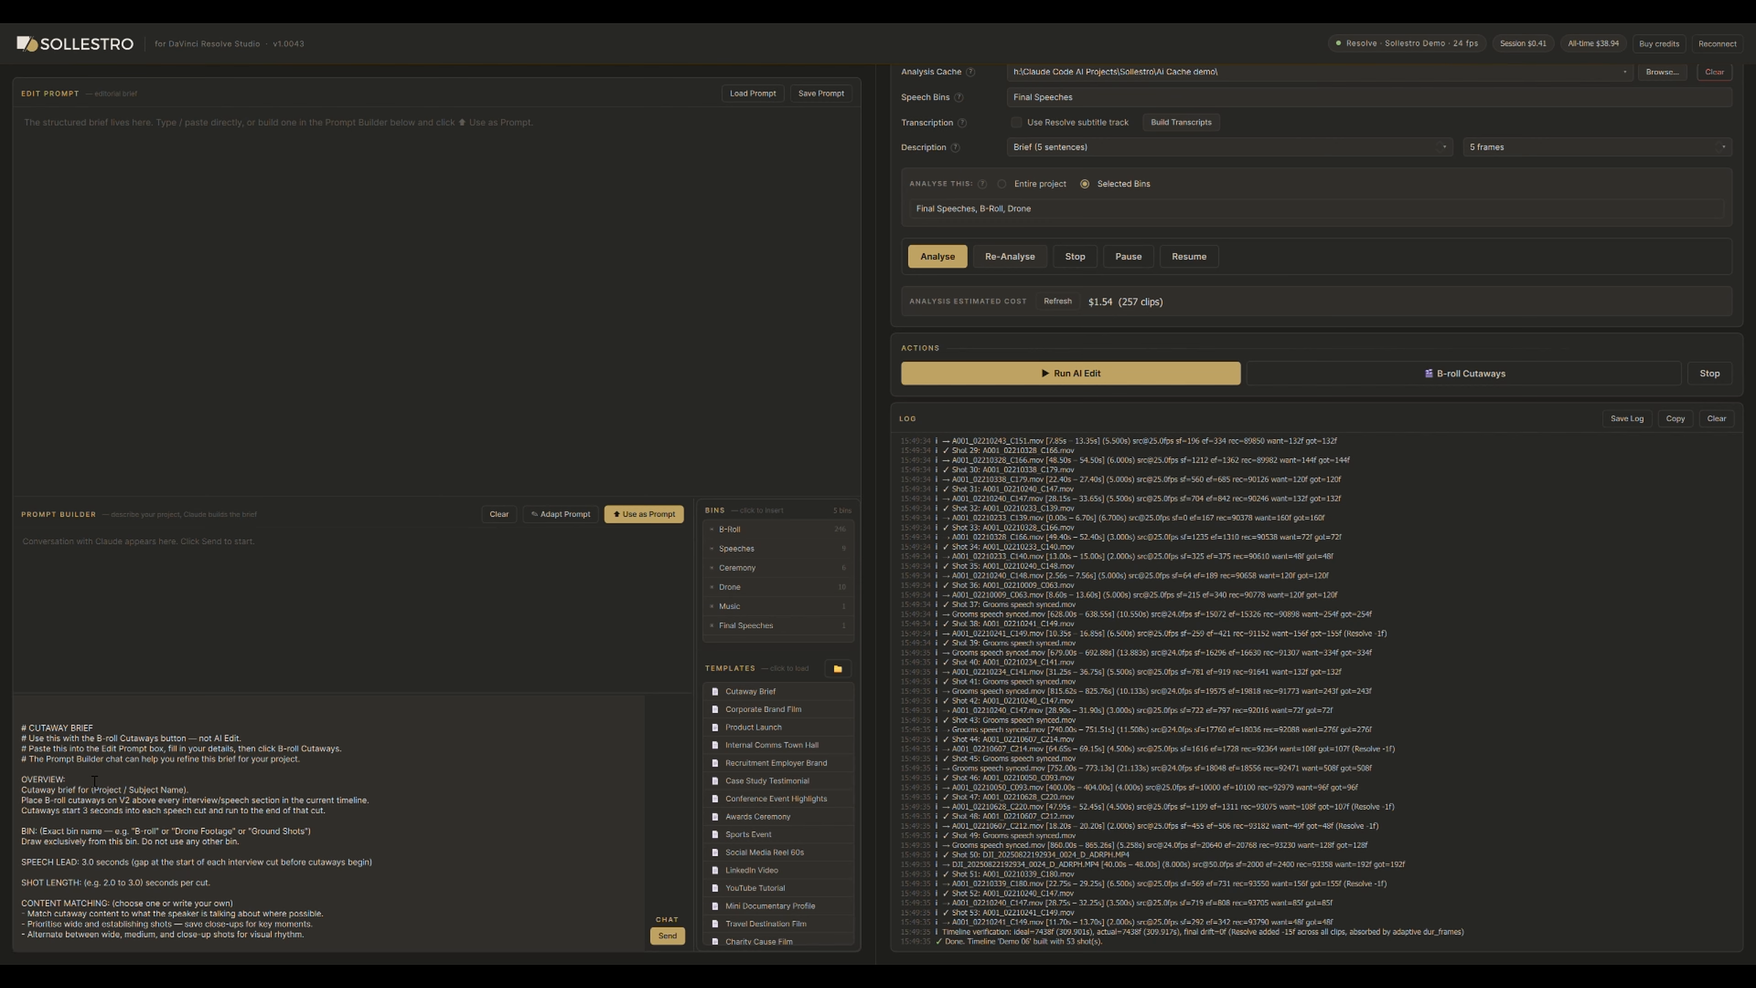
Ask for short wedding cutaways of 2-3 seconds using the most cinematic shots, with B-roll matched to the speech content if possible, and send the message.
text(for this wedding video cutaways use short cuts, 2-3 seconds long. Use the most cinamat)
key(Delete)
text(e)
key(End)
text(shots and if pos)
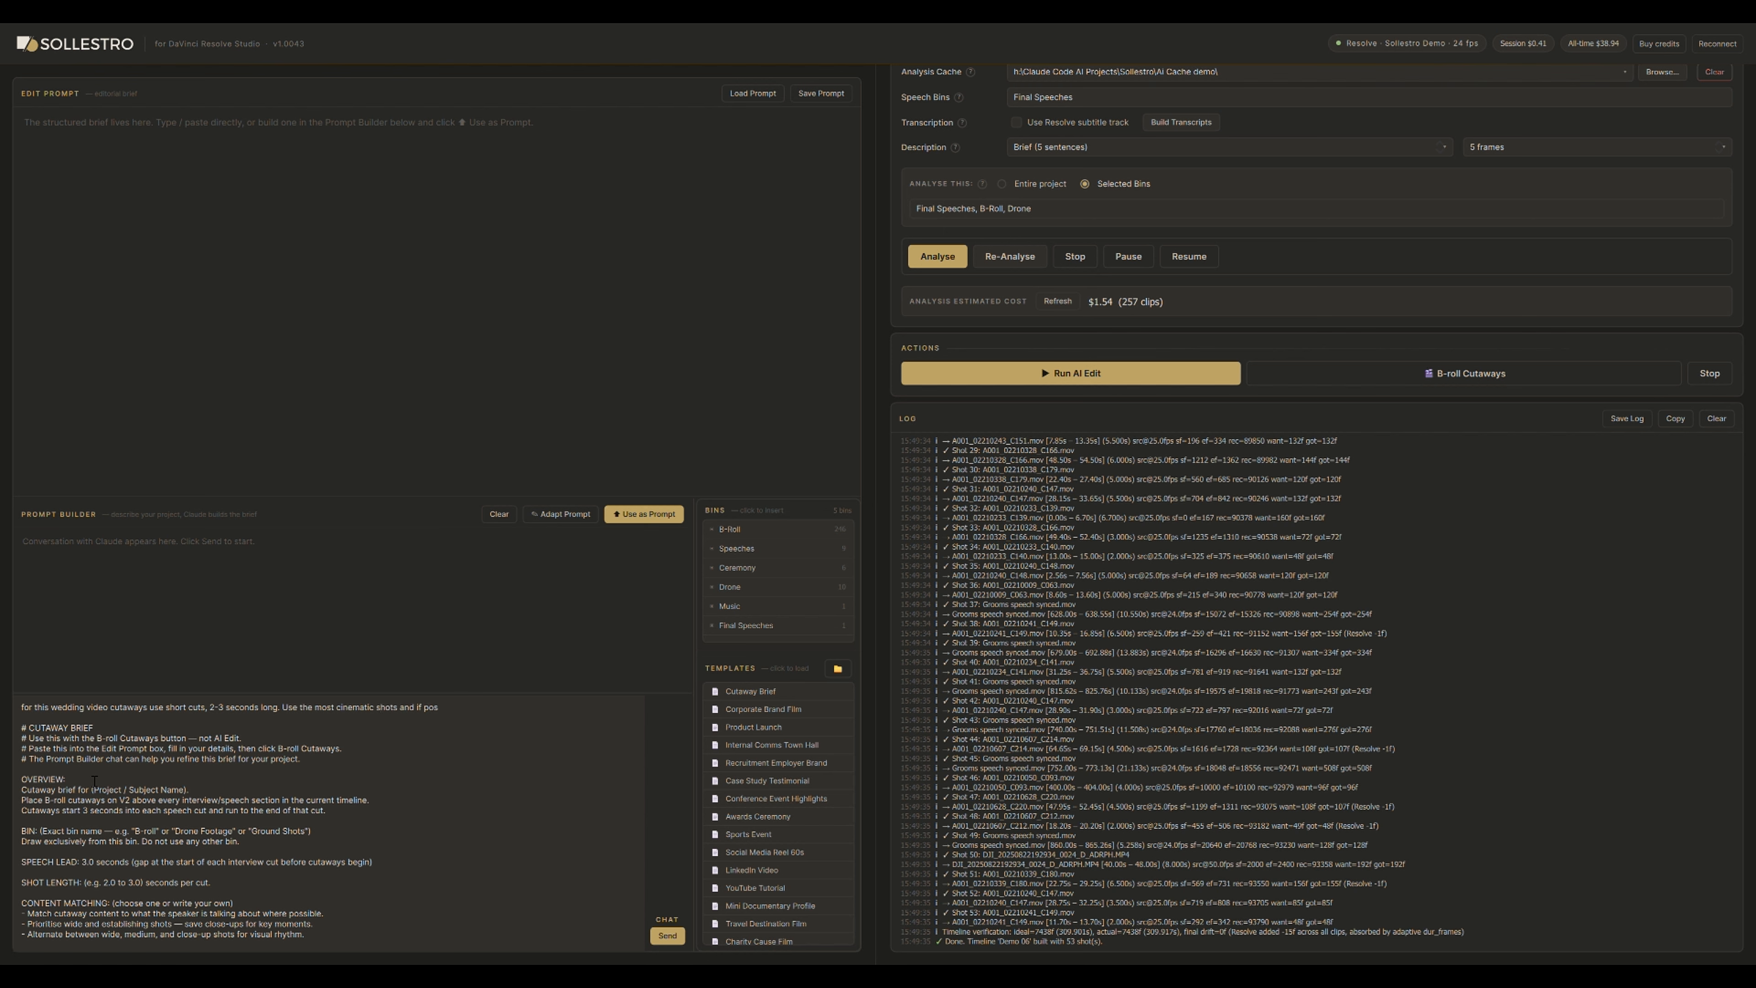
text(sible match the br-oll shots with the content of the speech they will be placed over.)
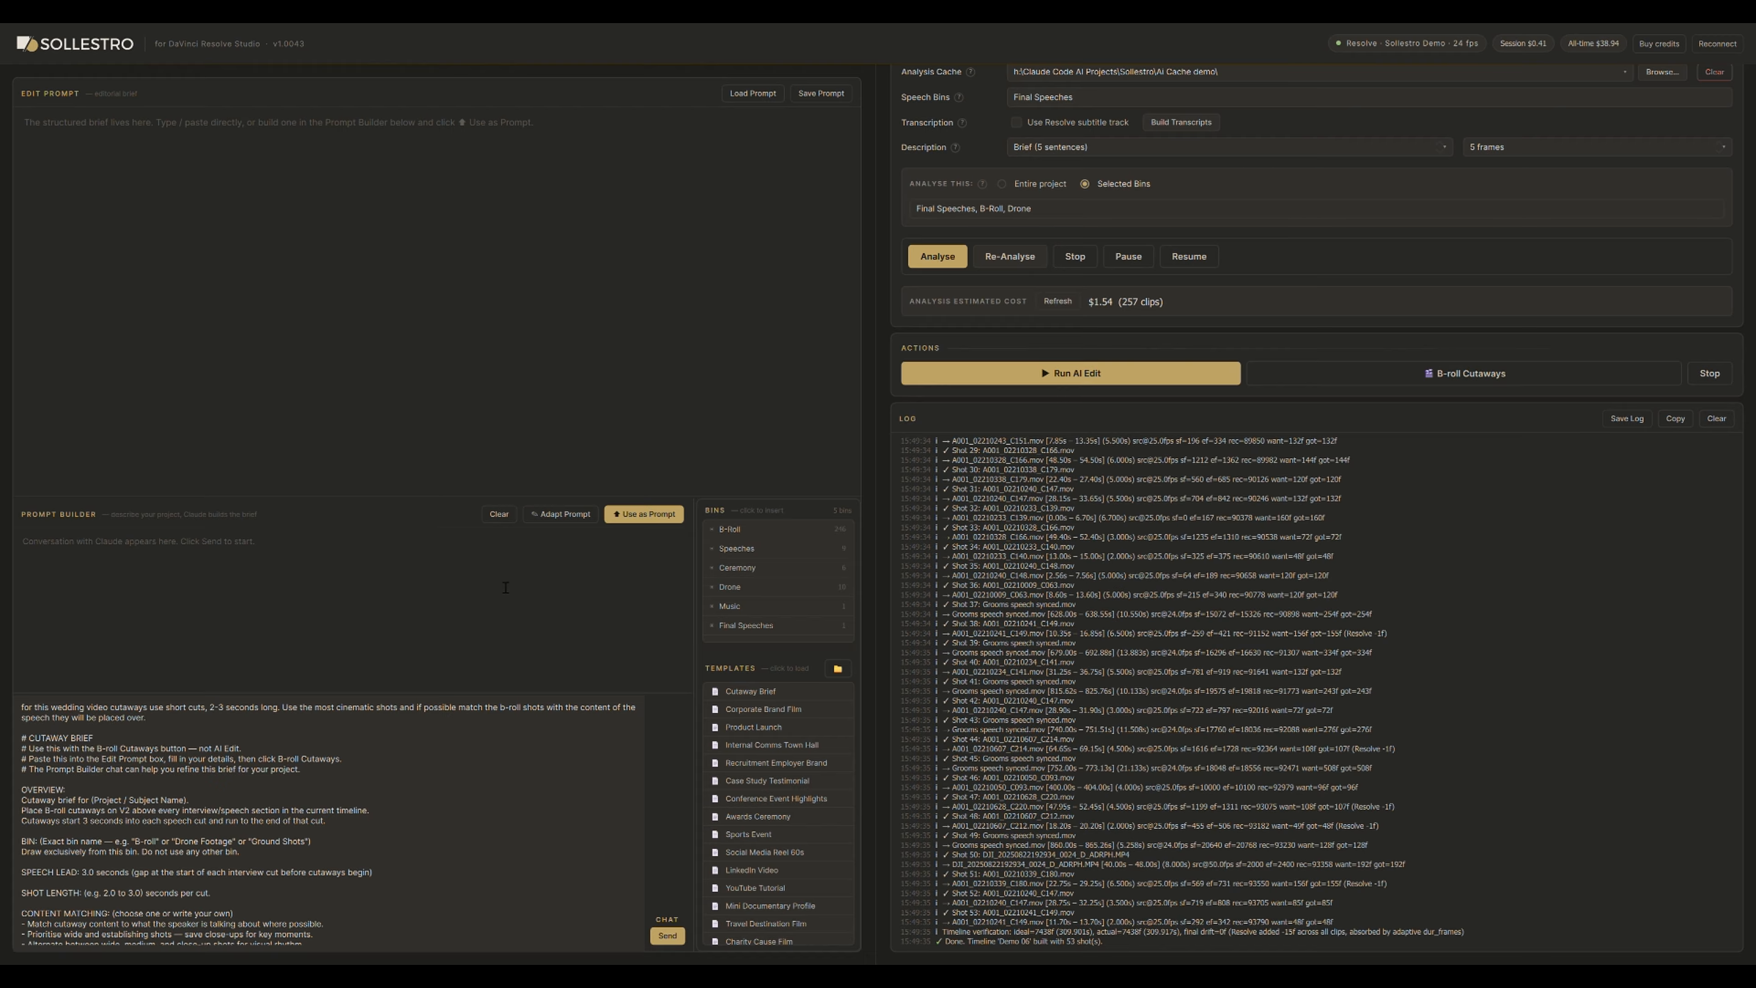
click(667, 935)
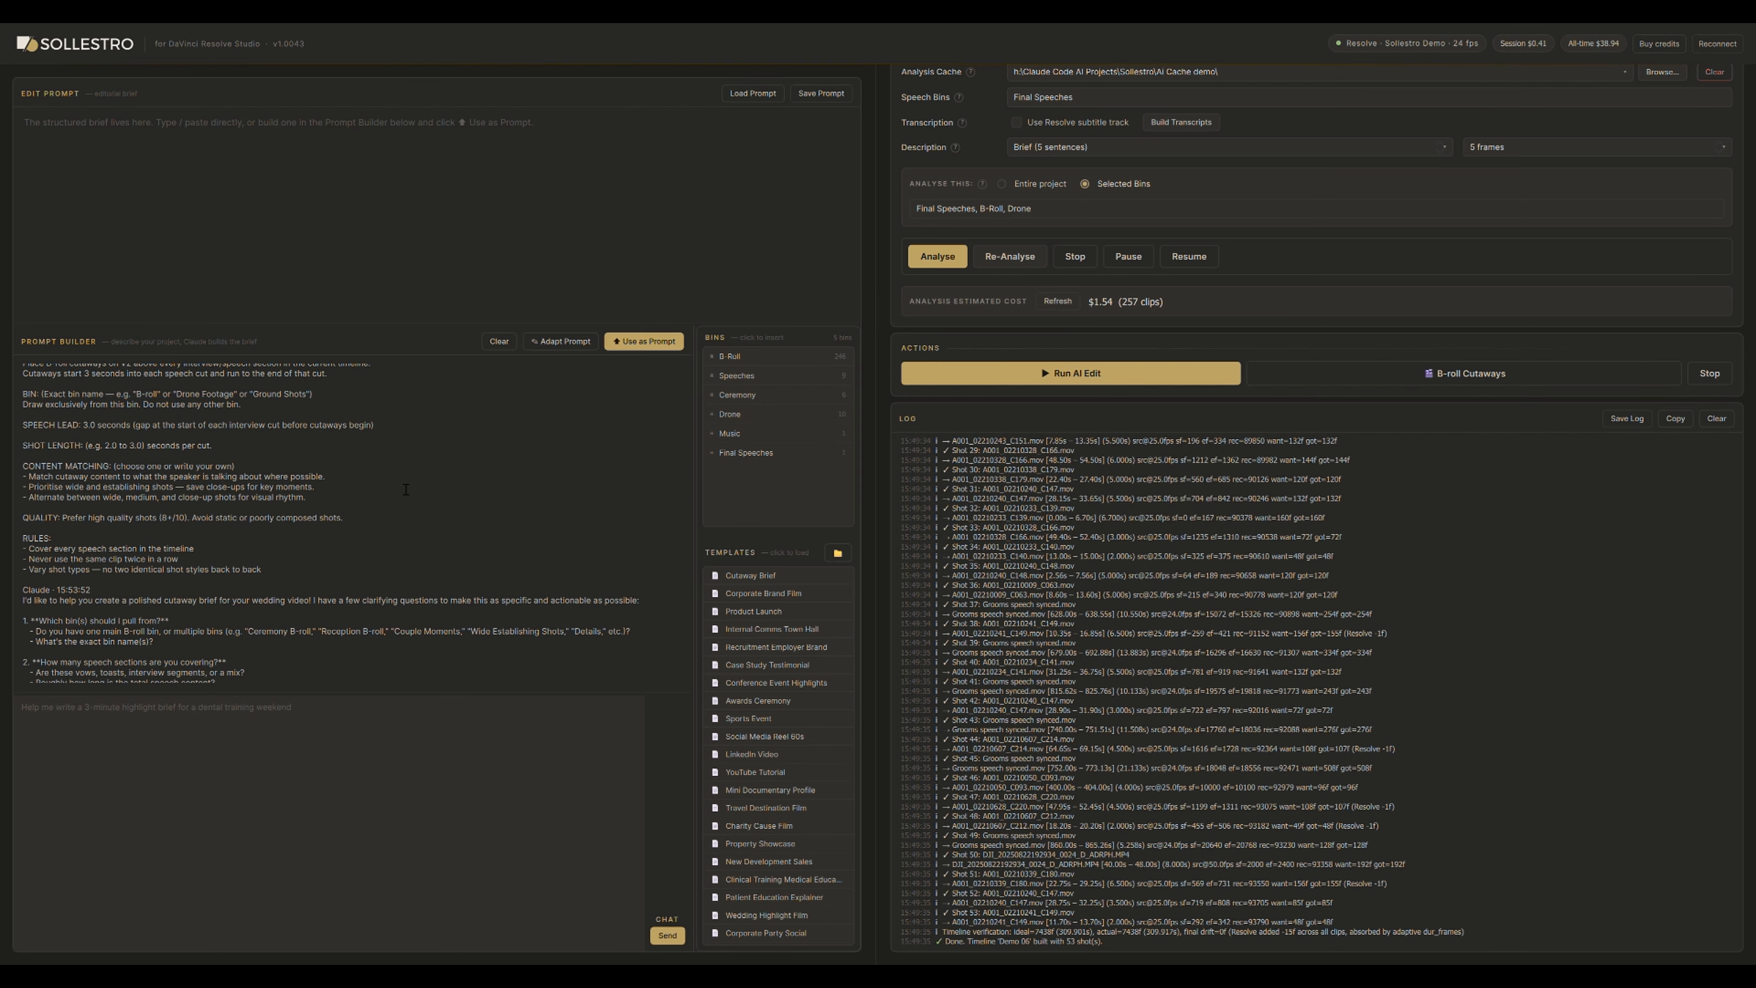
Use the cutaway brief reply as the edit prompt and run B-roll Cutaways on the current timeline.
click(634, 342)
click(545, 682)
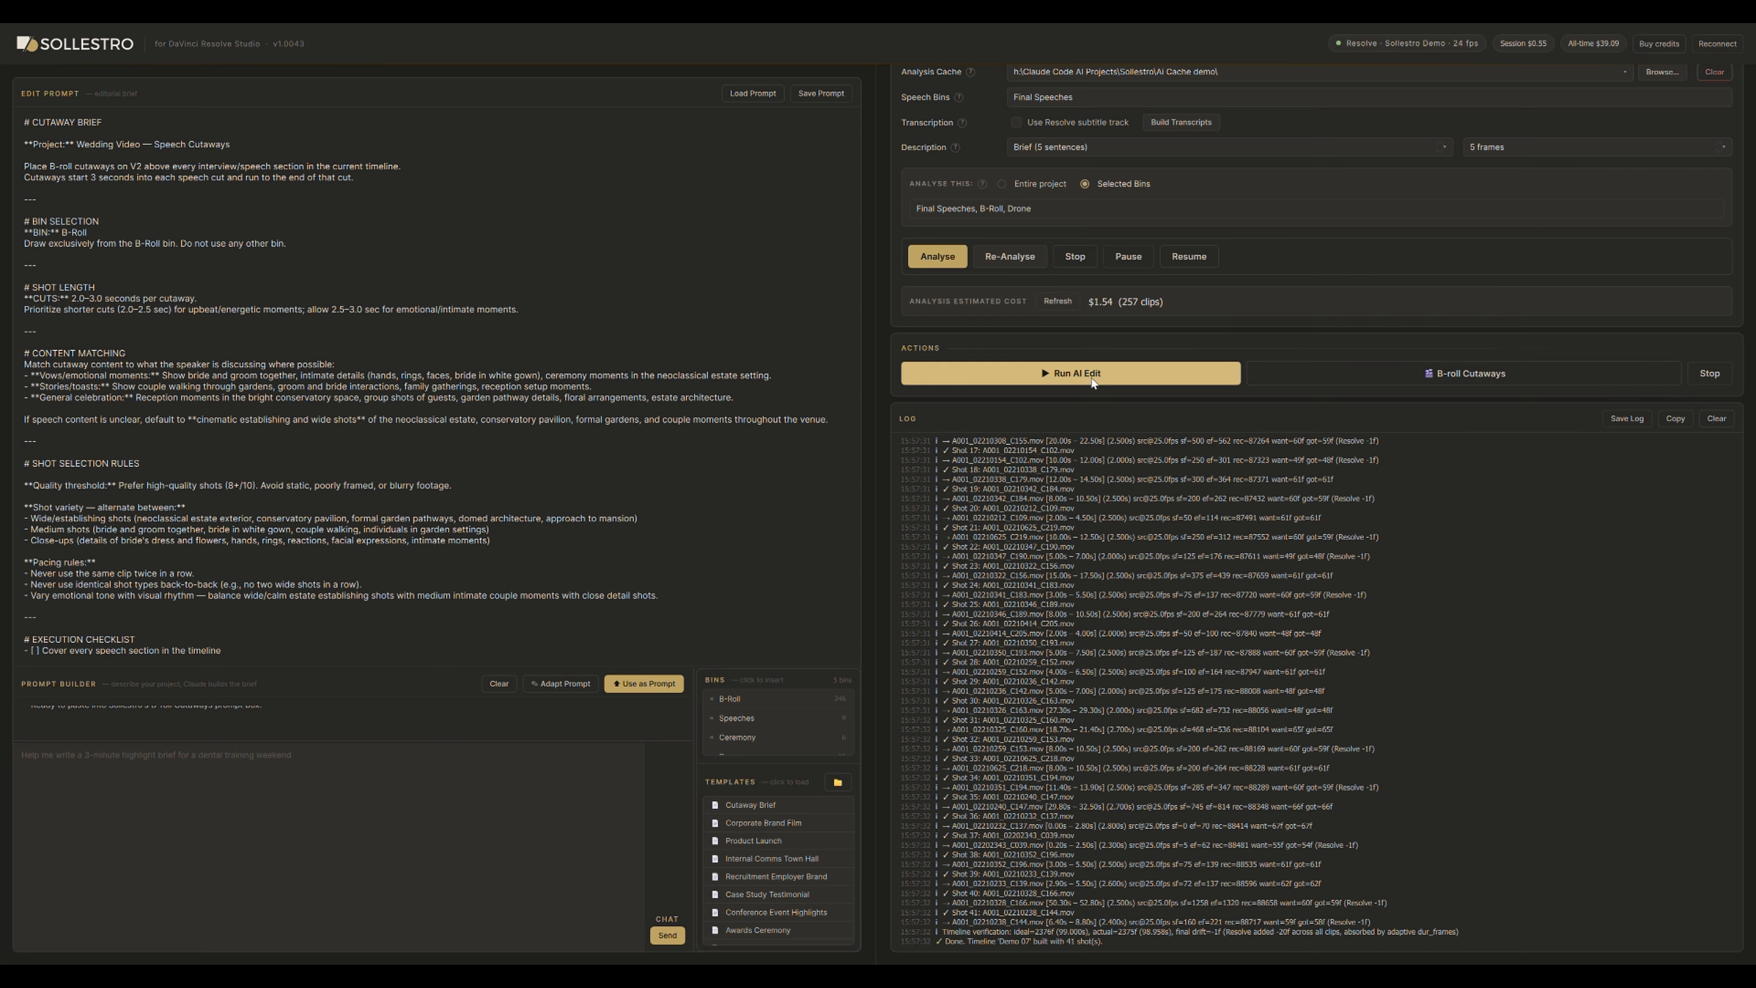
click(1450, 373)
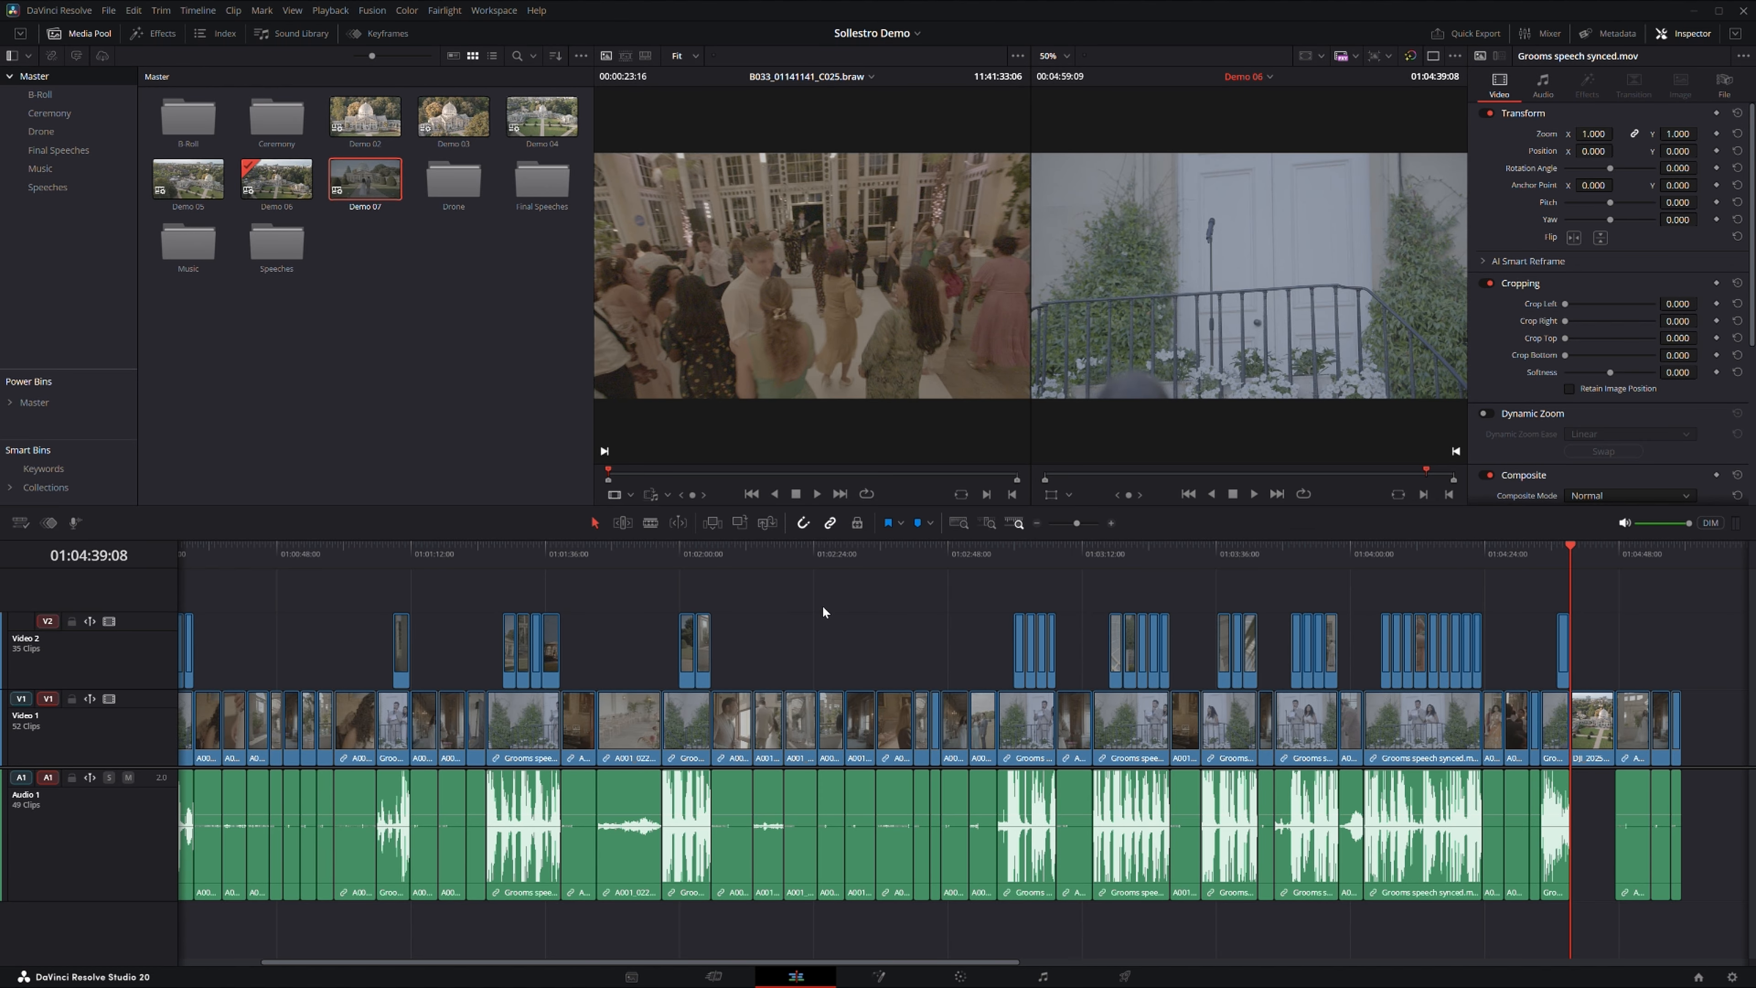
Review in DaVinci Resolve the B-roll cutaways on Video 2 above the groom's speech sections of Demo 06.
scroll(1151, 633, left, 5)
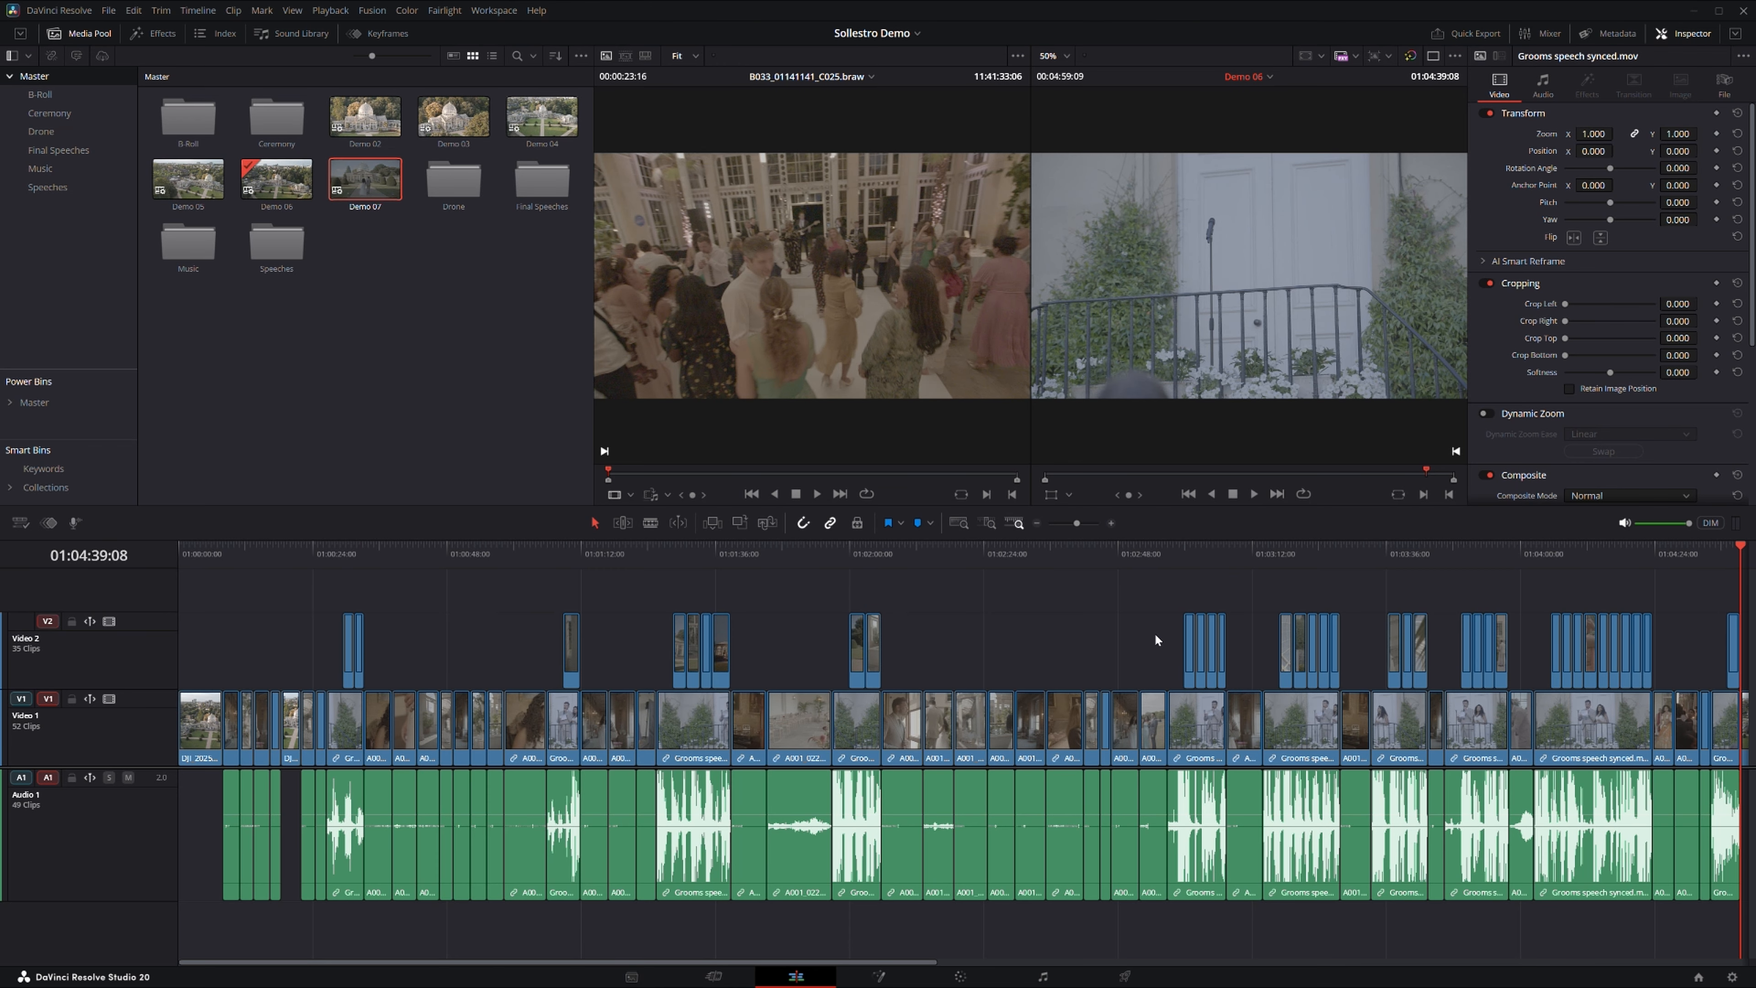
scroll(1153, 633, right, 5)
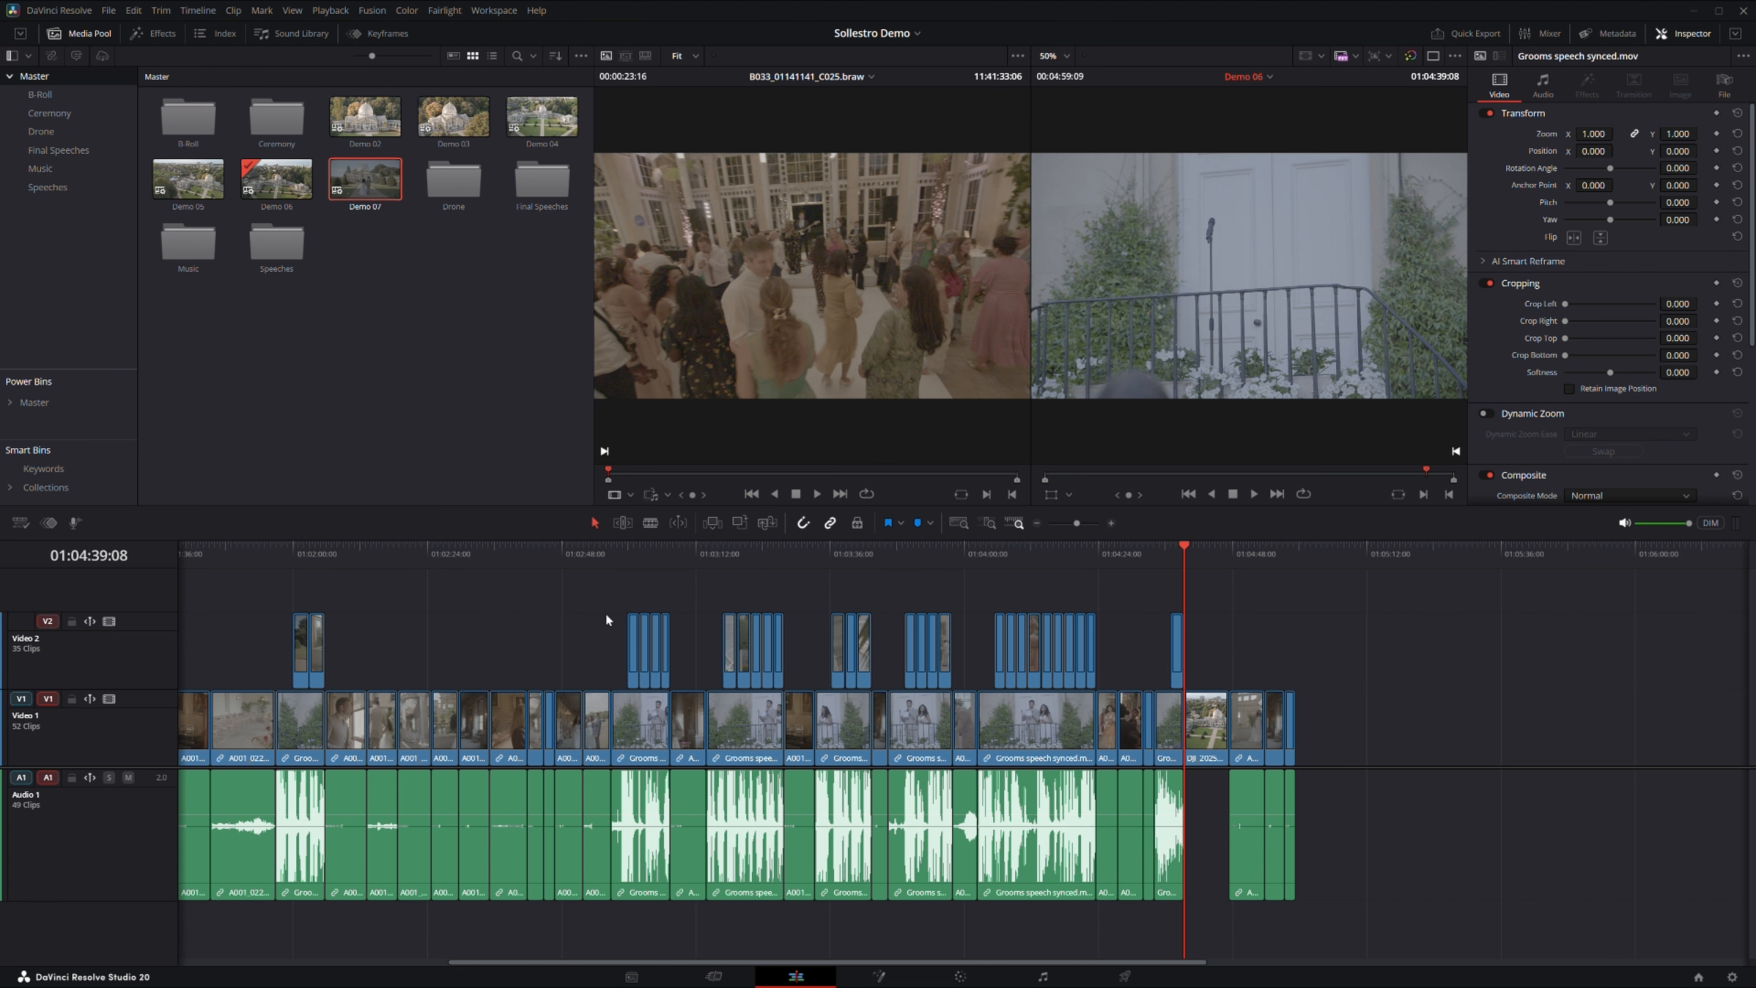
click(629, 552)
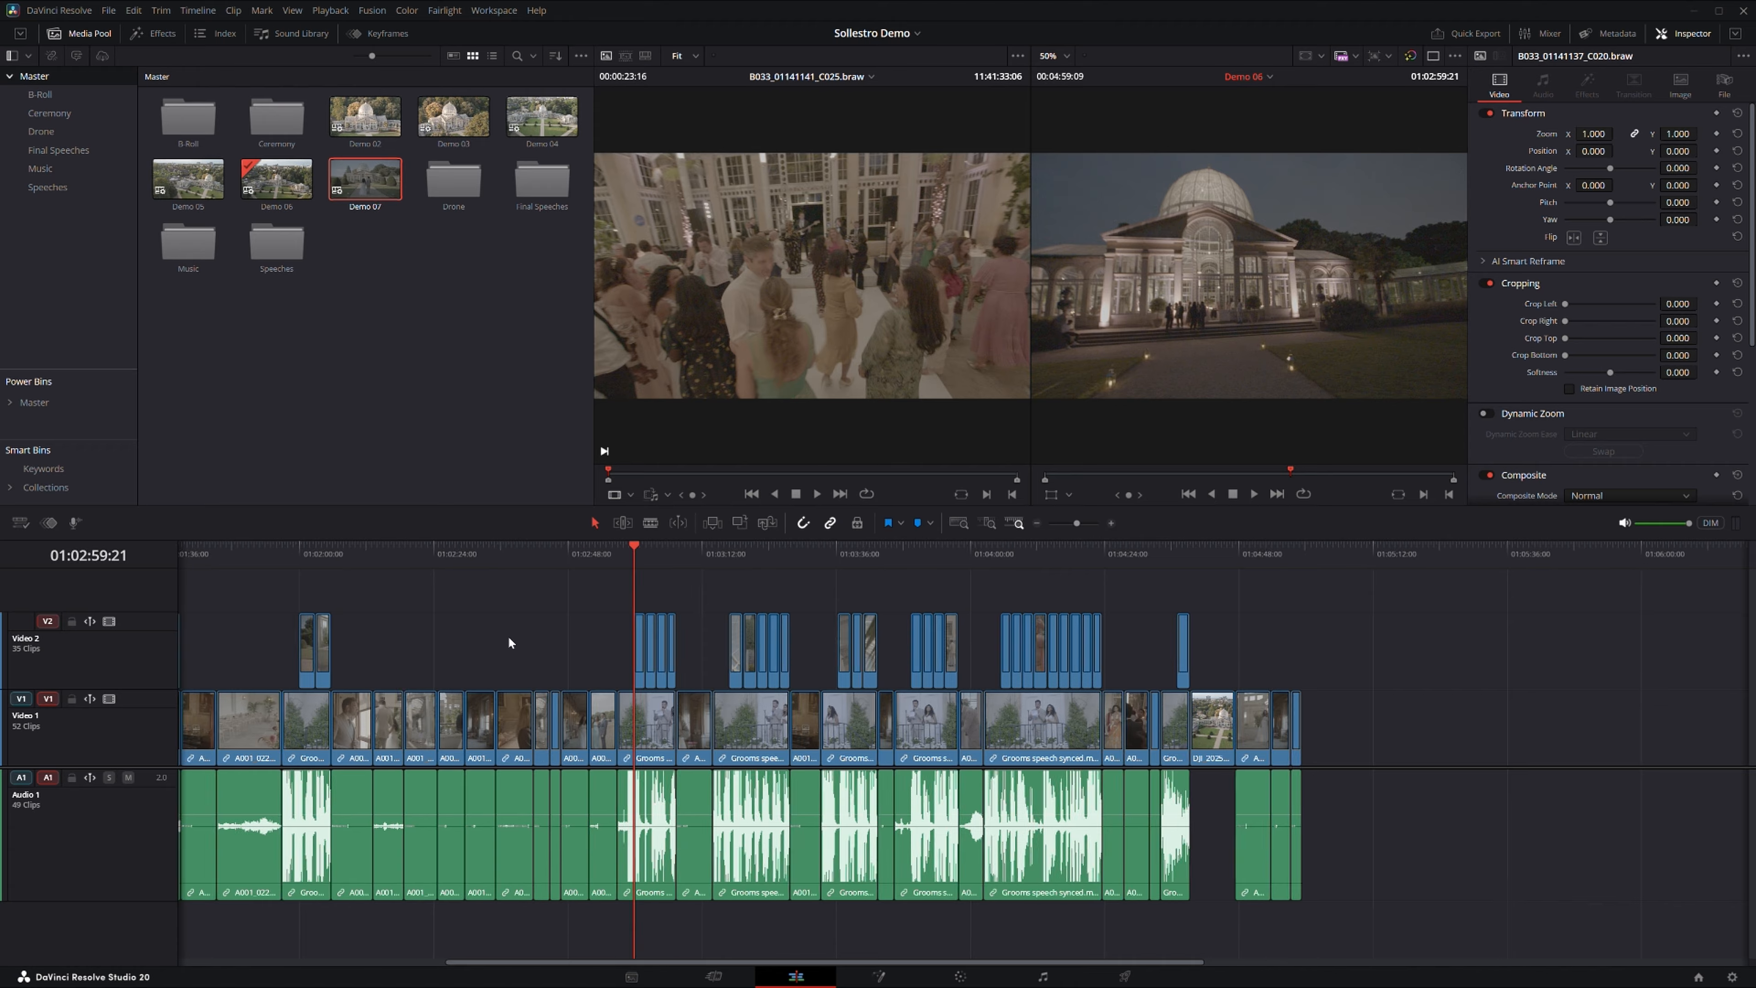
scroll(507, 636, left, 5)
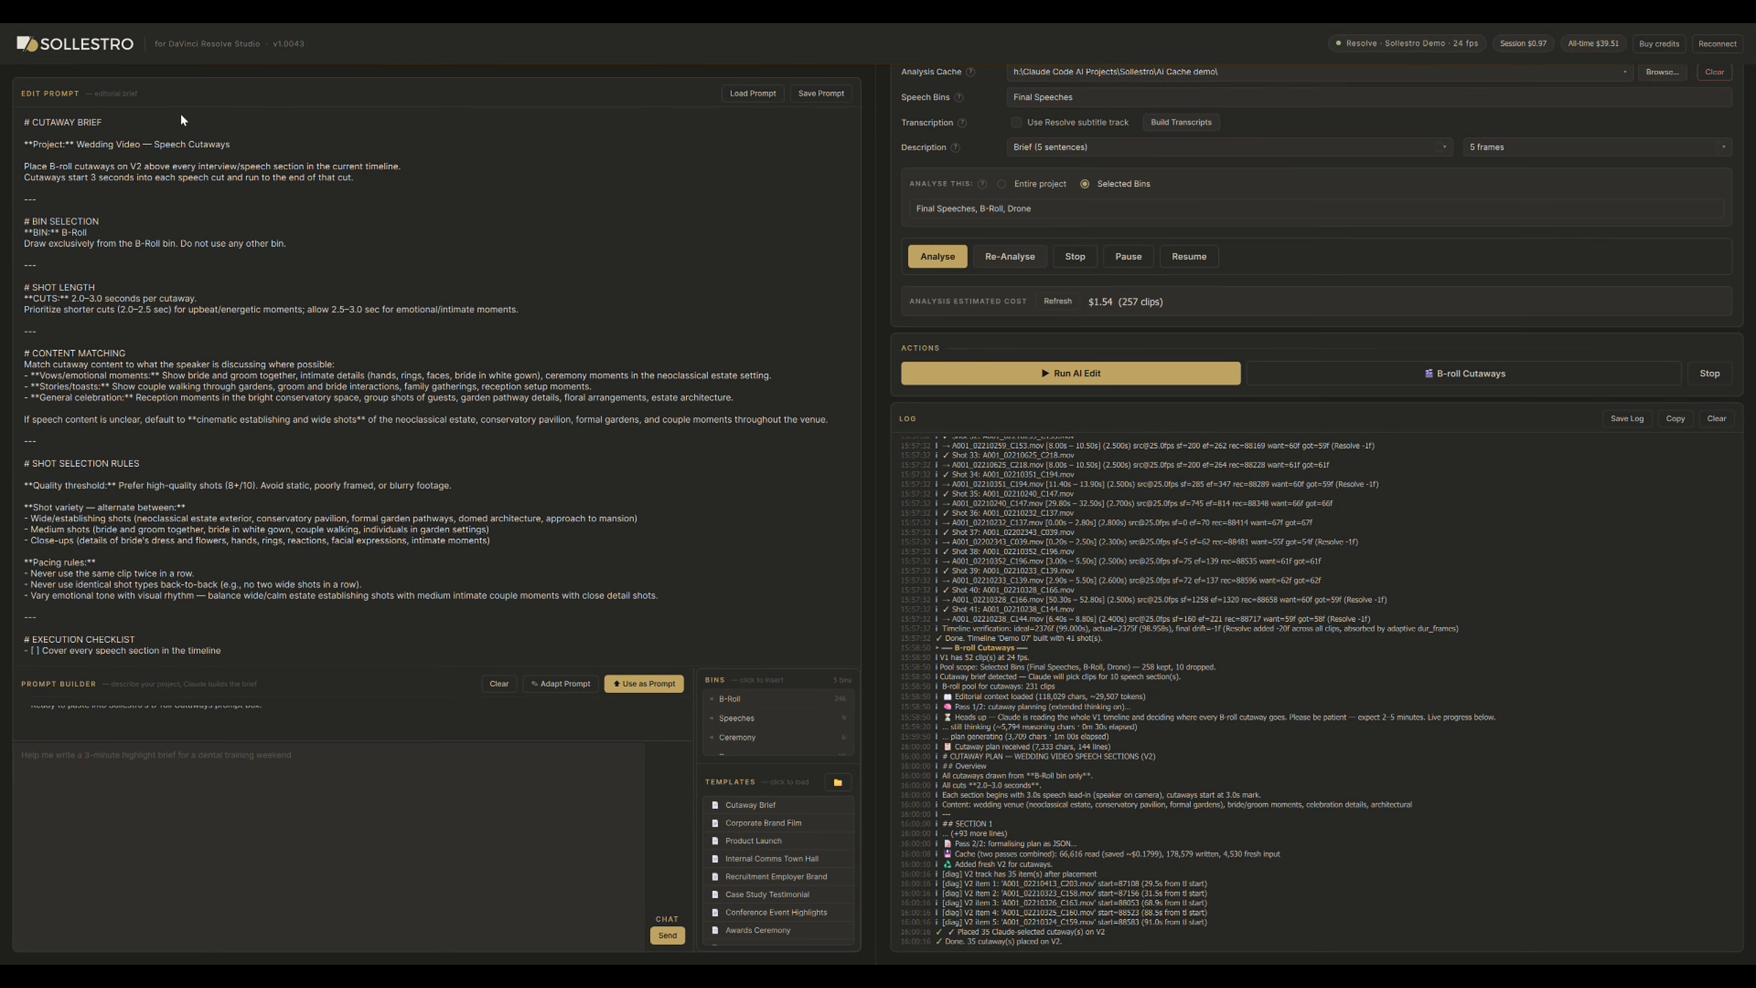